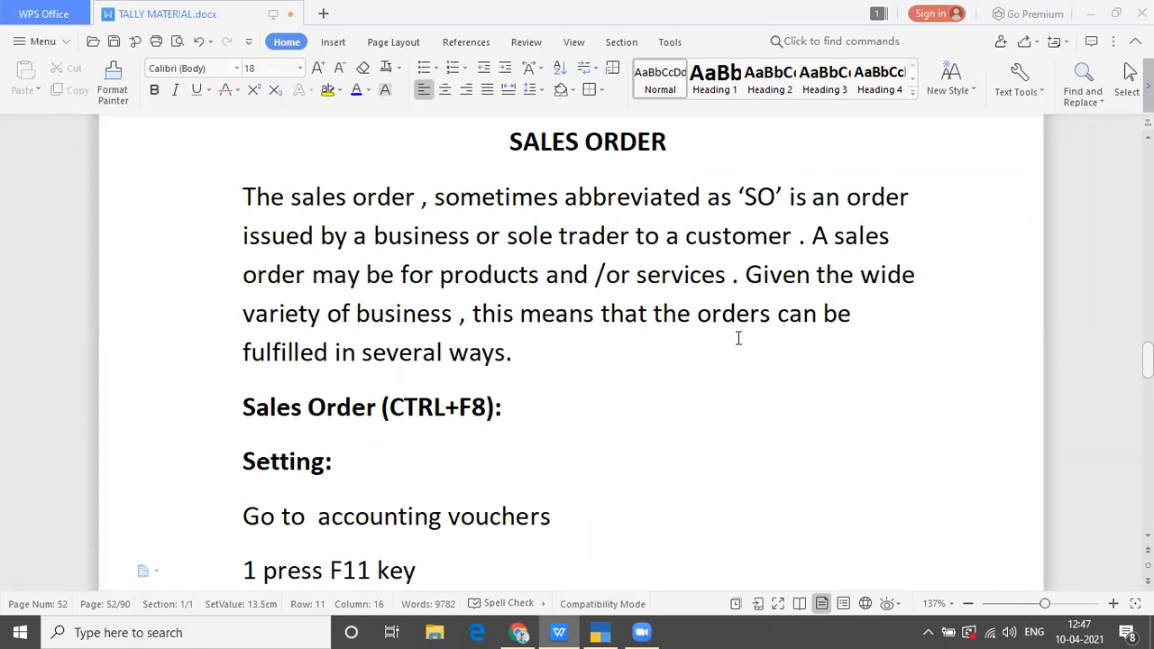
# Read the Sales Order notes from the definition through the settings and ledger to the first transactions of Problem 1
pyautogui.press('Up')
pyautogui.press('Up')
pyautogui.press('Up')
pyautogui.press('Down')
pyautogui.press('Down')
pyautogui.press('Down')
pyautogui.press('Down')
pyautogui.press('Down')
pyautogui.press('Down')
pyautogui.press('Down')
pyautogui.press('Down')
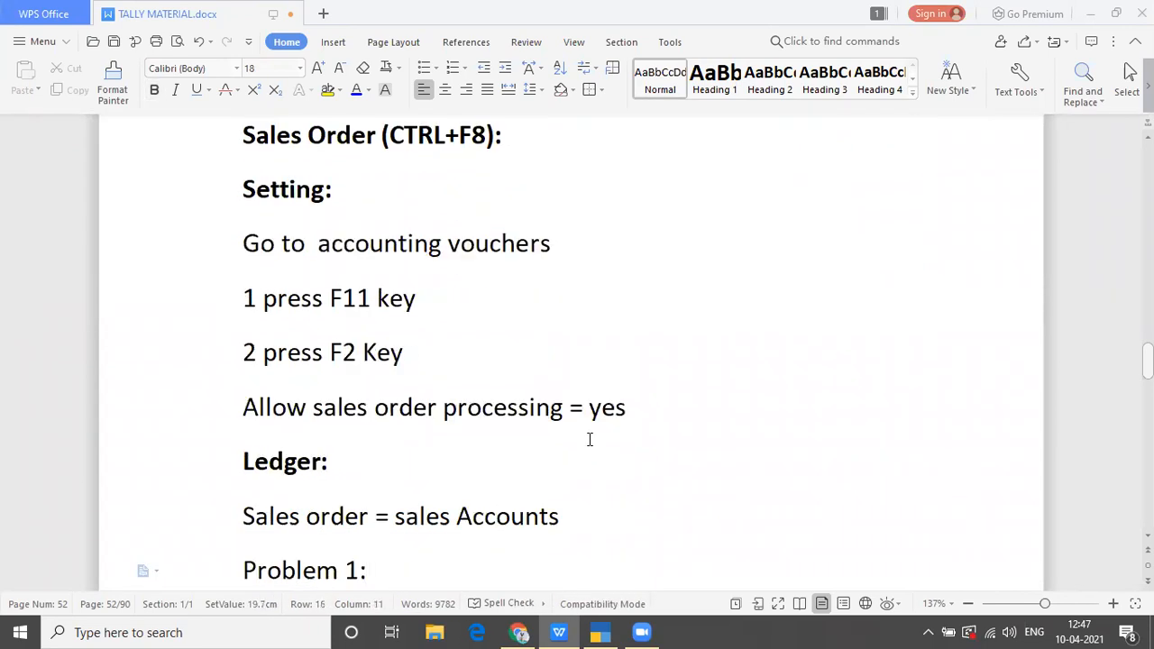
pyautogui.press('Down')
pyautogui.press('Down')
pyautogui.press('Down')
pyautogui.press('Down')
pyautogui.press('Down')
pyautogui.press('Up')
pyautogui.press('Up')
pyautogui.press('Up')
pyautogui.press('Up')
pyautogui.press('Up')
pyautogui.press('Up')
pyautogui.press('Down')
pyautogui.press('Down')
pyautogui.press('Down')
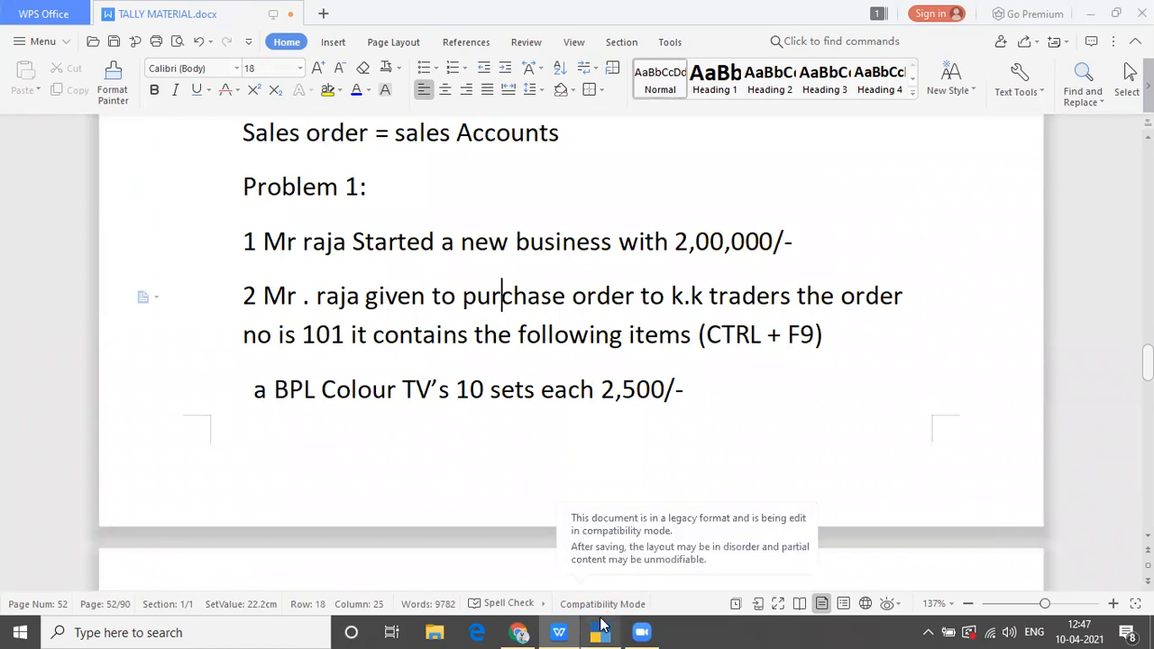
# Switch to TallyPrime and open the creation form for a new company
pyautogui.moveTo(600, 625)
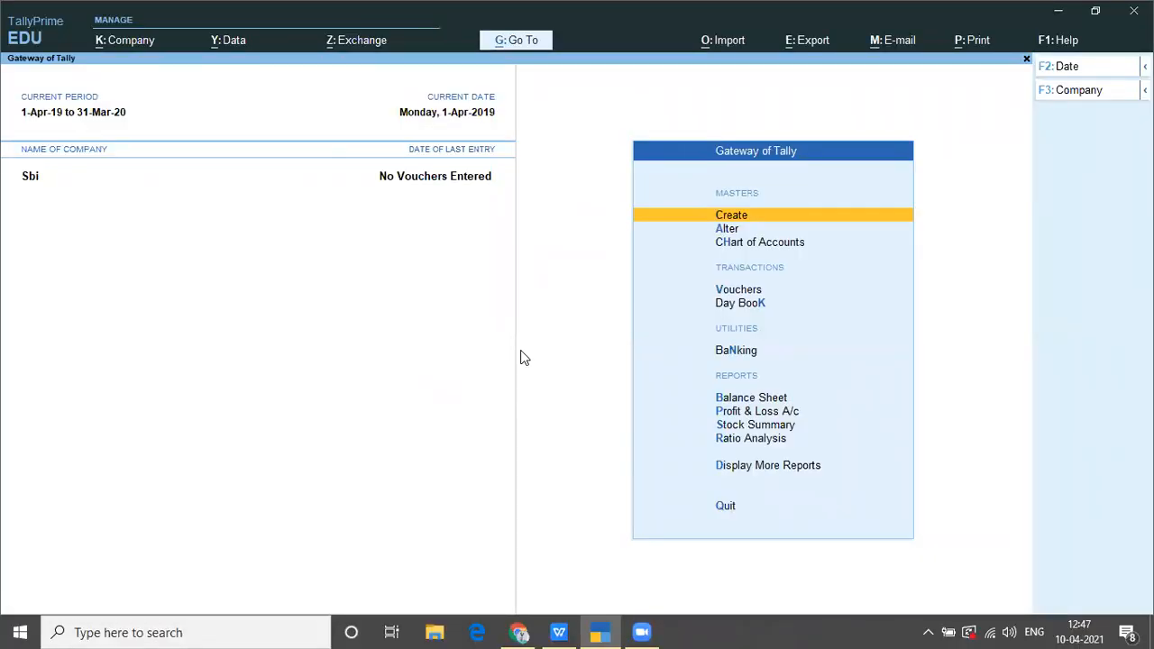
pyautogui.press('F3')
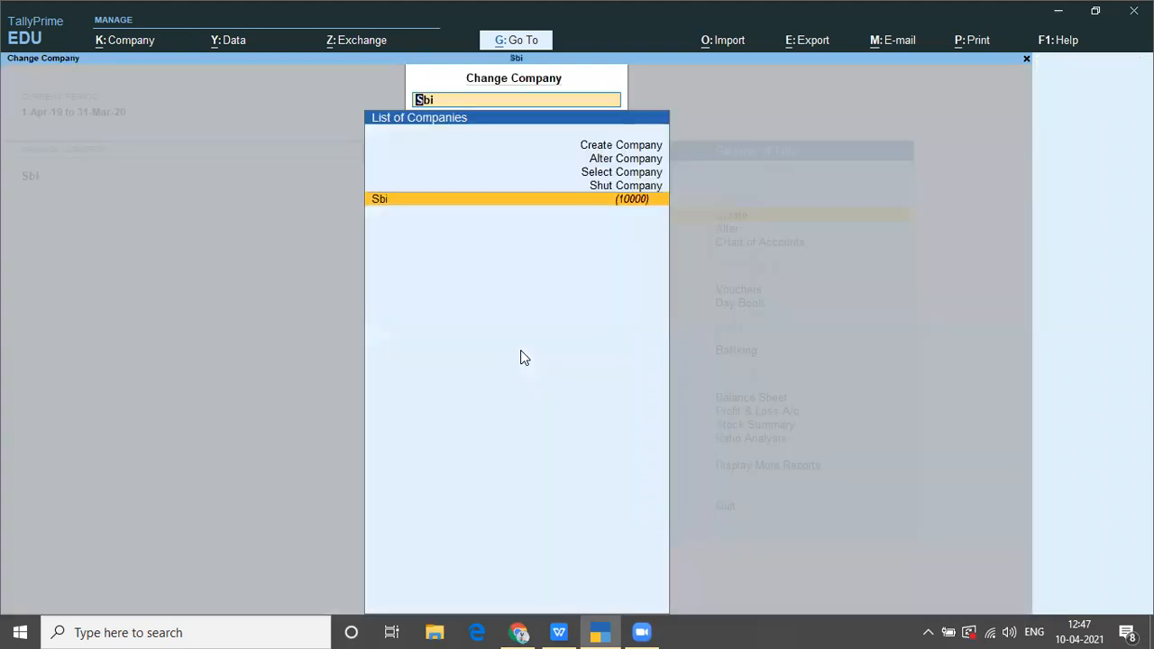
pyautogui.press('Up')
pyautogui.press('Up')
pyautogui.press('Up')
pyautogui.press('Up')
pyautogui.press('Return')
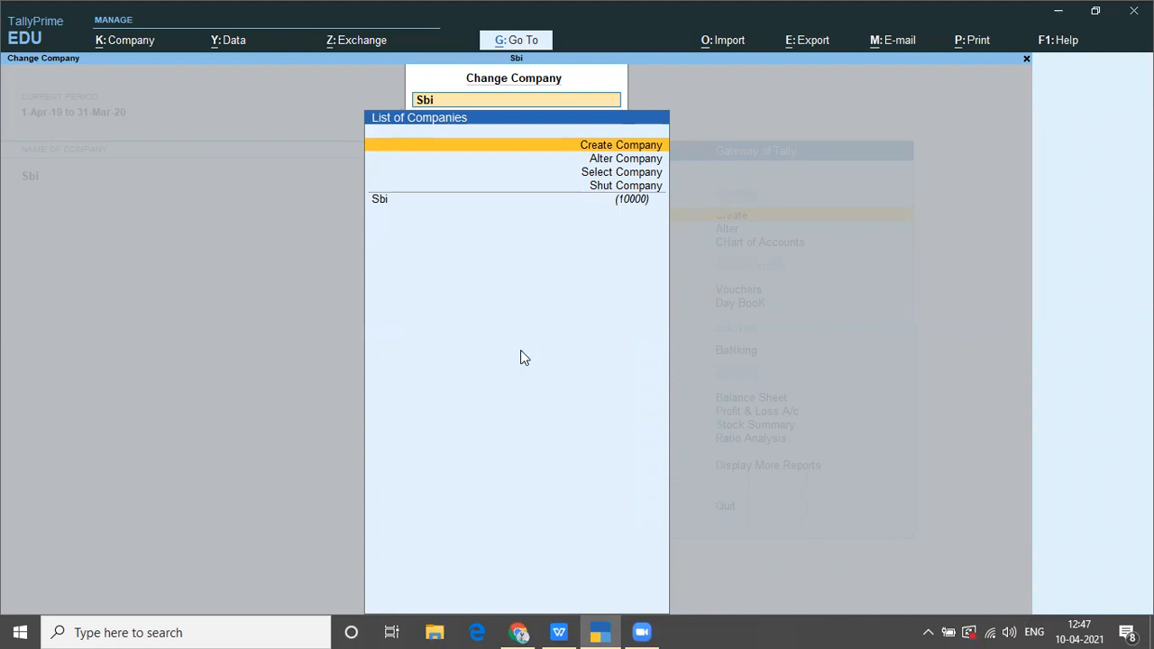
pyautogui.press('Return')
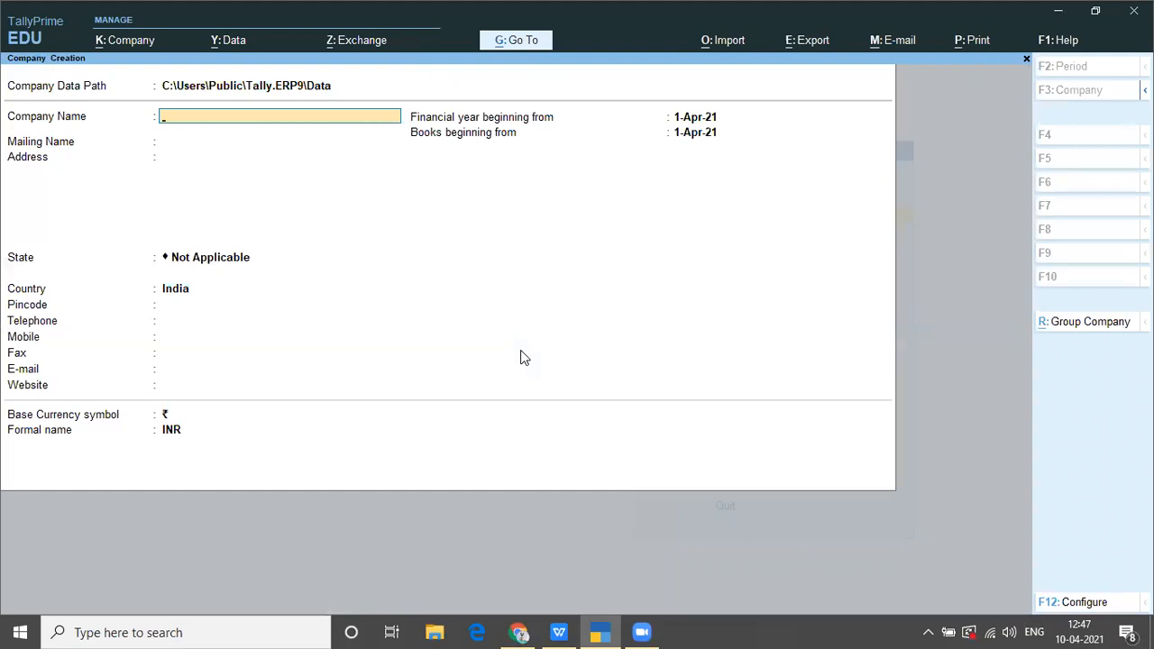
# Check Problem 1 in the WPS document and enter the business owner's name as the company and mailing name in TallyPrime
pyautogui.hotkey('alt', 'Tab')
pyautogui.hotkey('alt', 'Tab')
pyautogui.hotkey('alt', 'Tab')
pyautogui.hotkey('alt', 'Tab')
pyautogui.hotkey('alt', 'Tab')
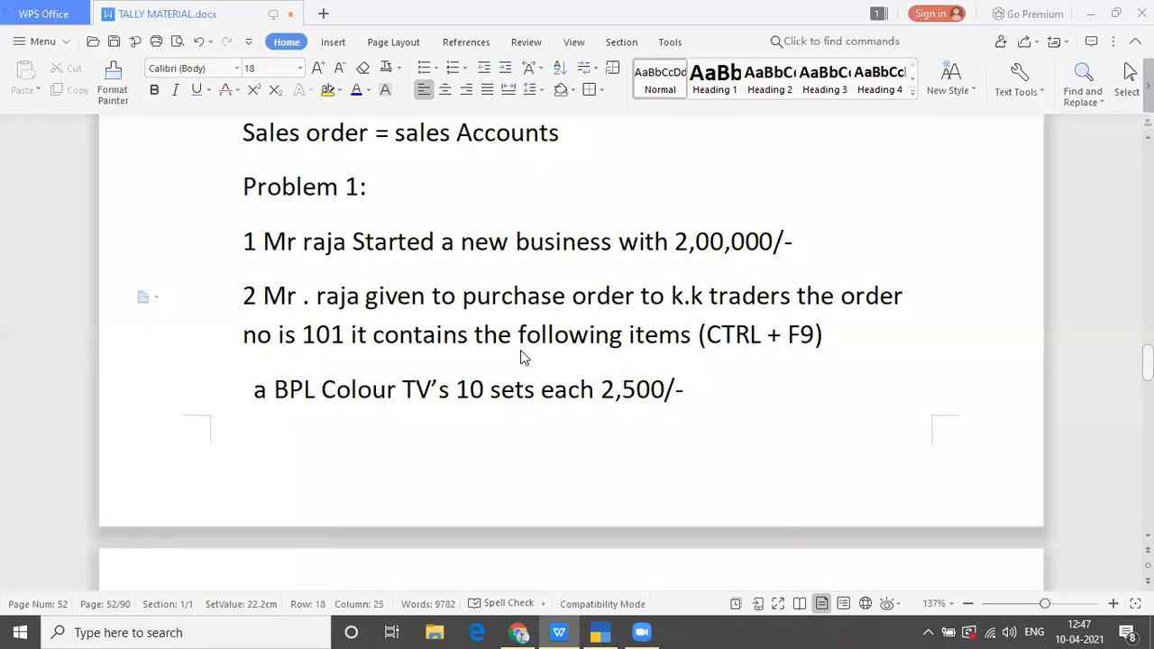
pyautogui.hotkey('alt', 'Tab')
pyautogui.write('M')
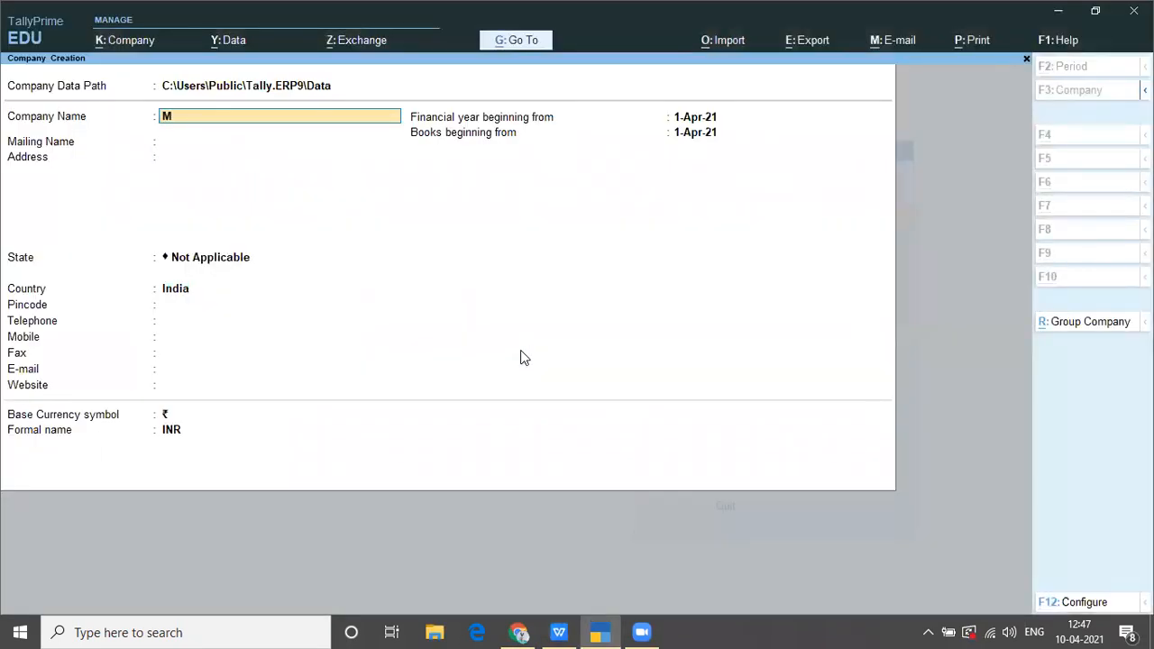
pyautogui.write('r Raja')
pyautogui.press('Return')
pyautogui.press('Return')
pyautogui.press('Return')
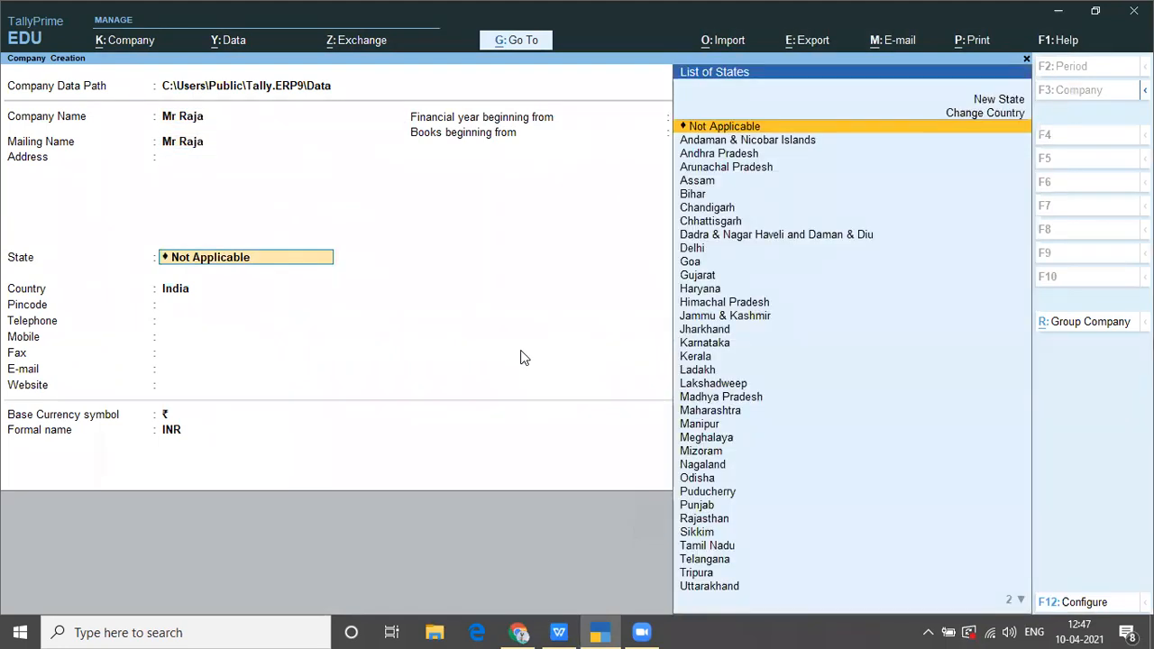
# Set the company's state to Andhra Pradesh, save the company and leave its feature settings at their defaults
pyautogui.write('An')
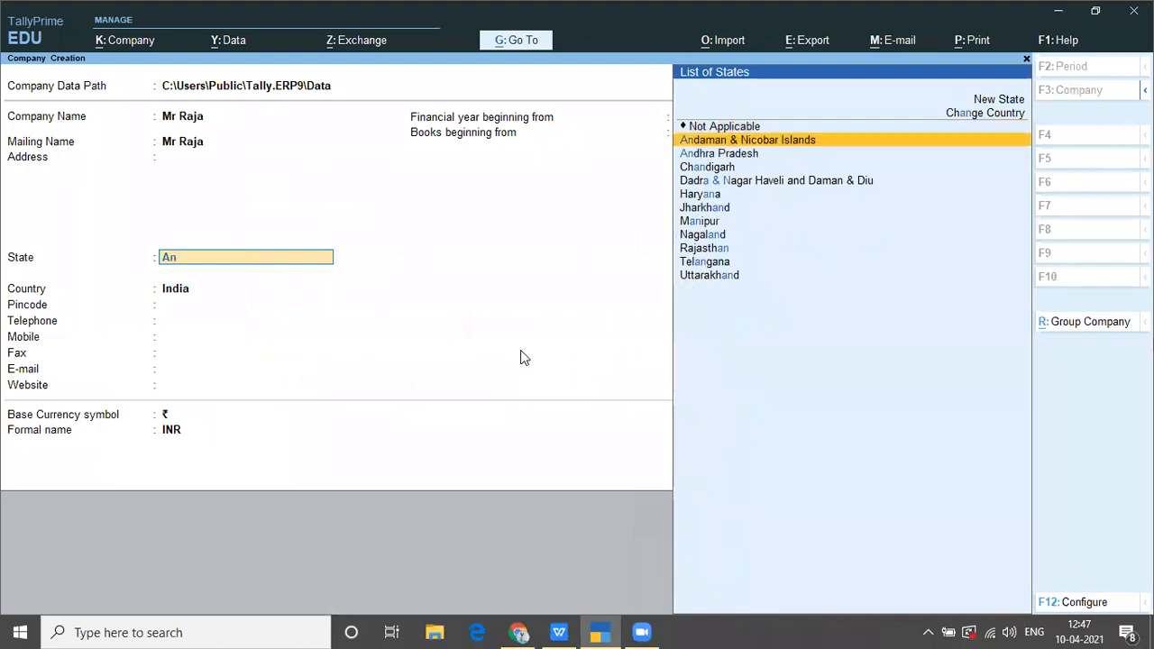
pyautogui.press('Down')
pyautogui.press('Return')
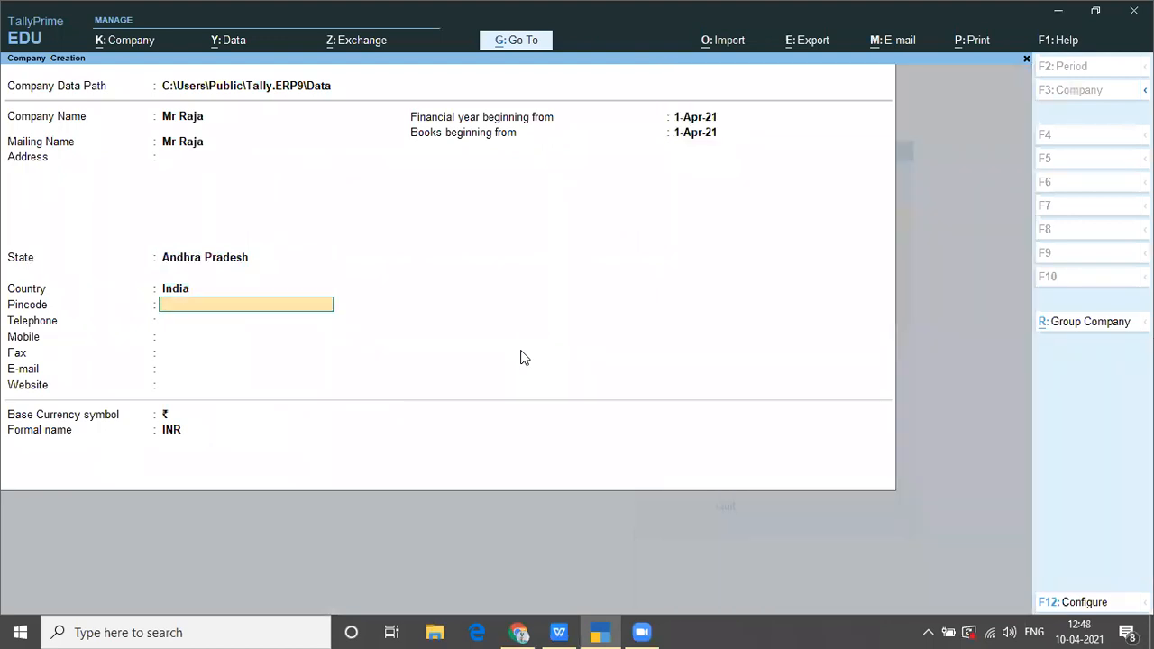
pyautogui.press('ctrl')
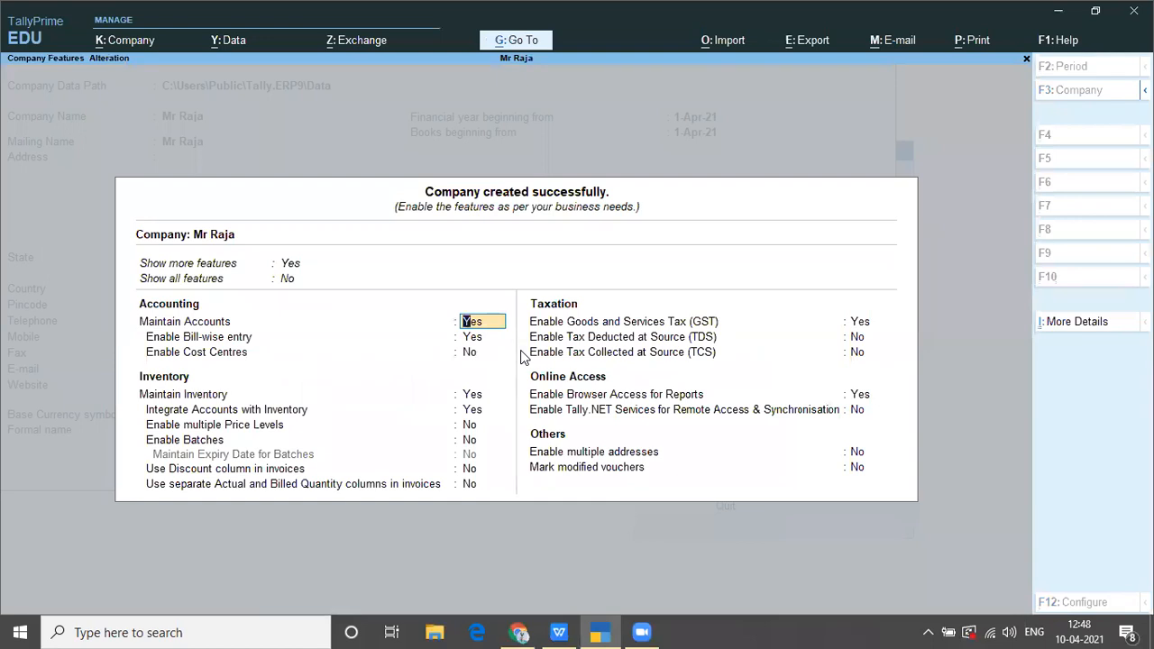
pyautogui.press('Escape')
pyautogui.press('y')
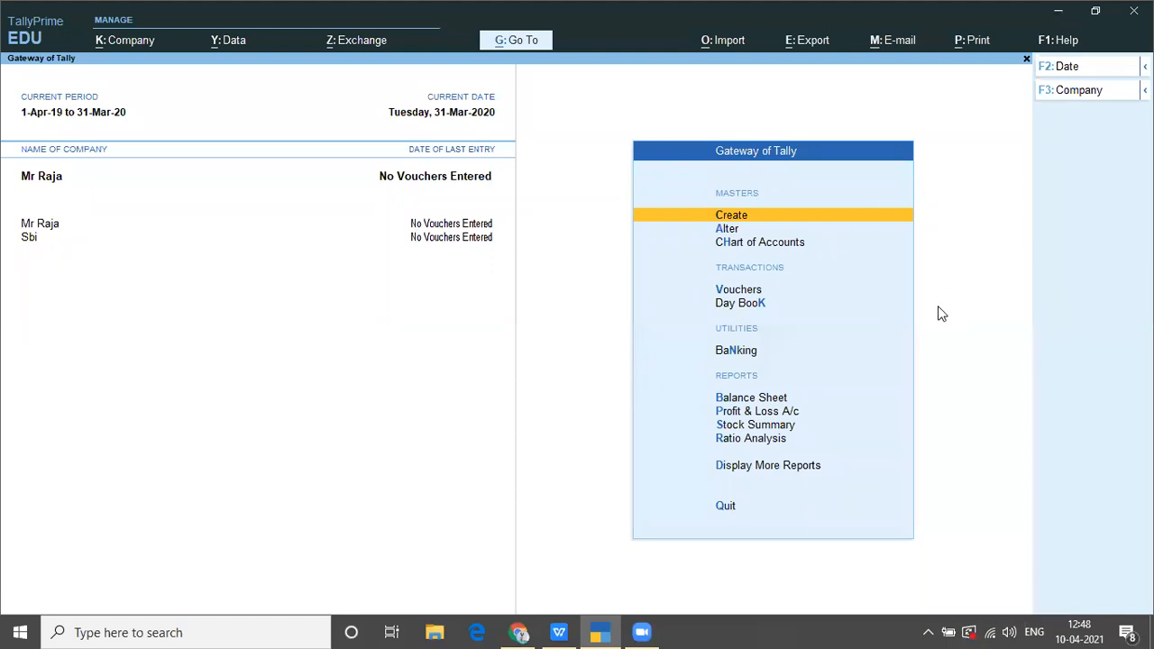
# Open master creation for the new company
pyautogui.press('Return')
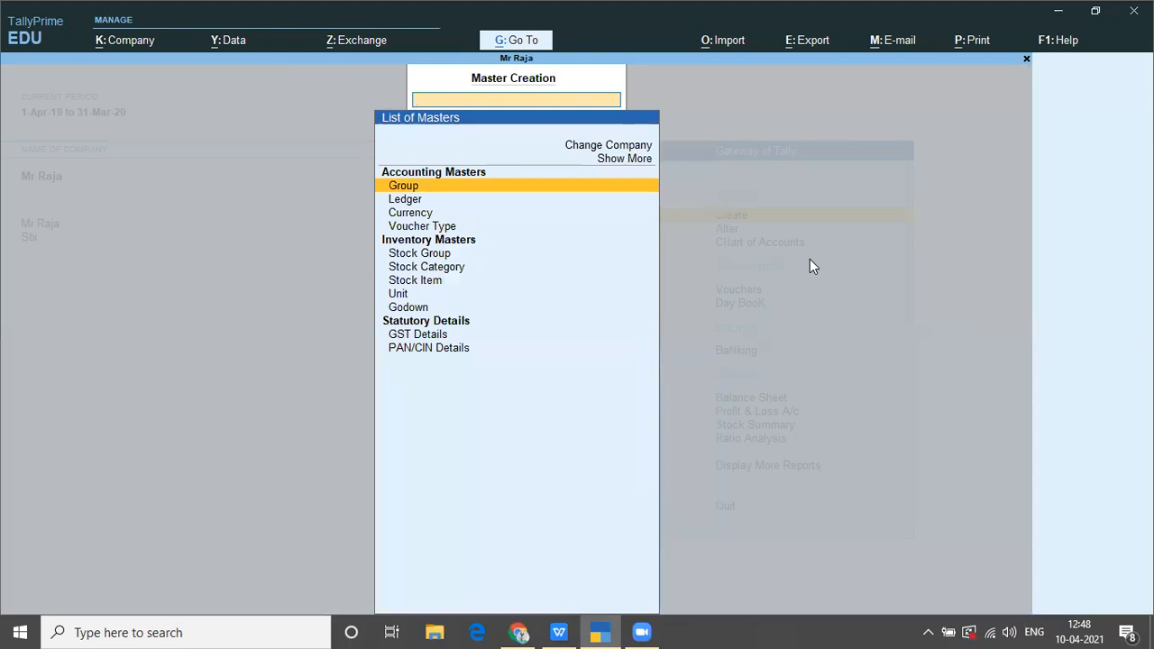
pyautogui.hotkey('alt', 'Tab')
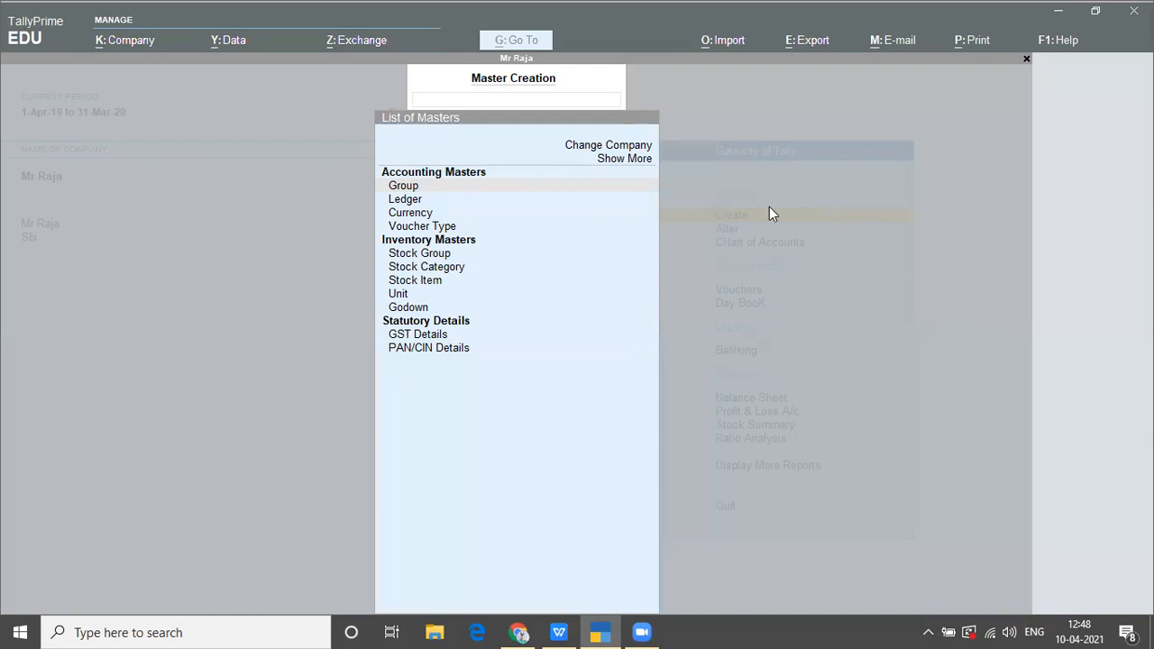
pyautogui.click(797, 233)
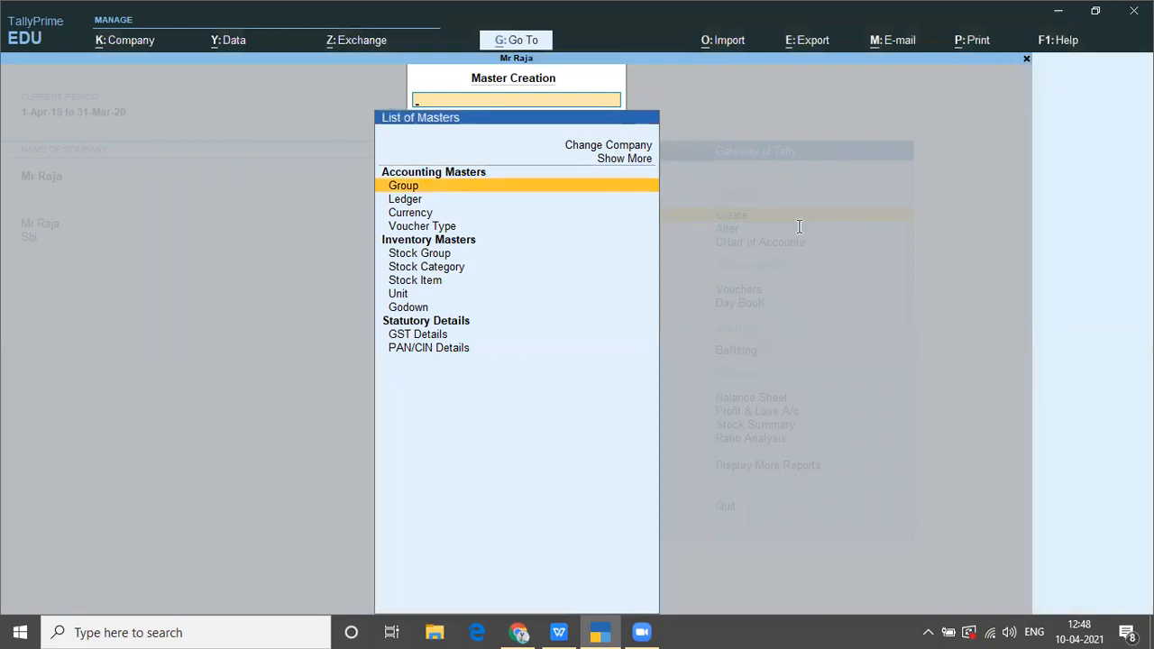
# Switch to the WPS document and review the ordered items and the remaining transactions of Problem 1
pyautogui.hotkey('alt', 'Tab')
pyautogui.scroll(-2, 799, 228)
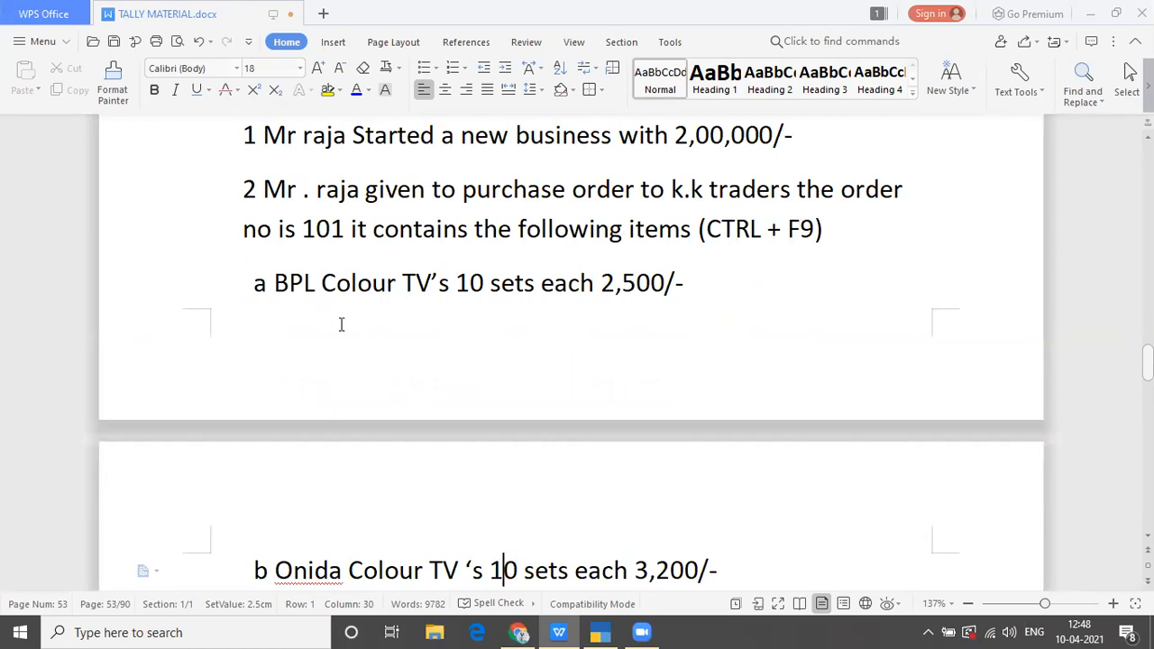
pyautogui.scroll(-3, 466, 341)
pyautogui.scroll(-6, 466, 343)
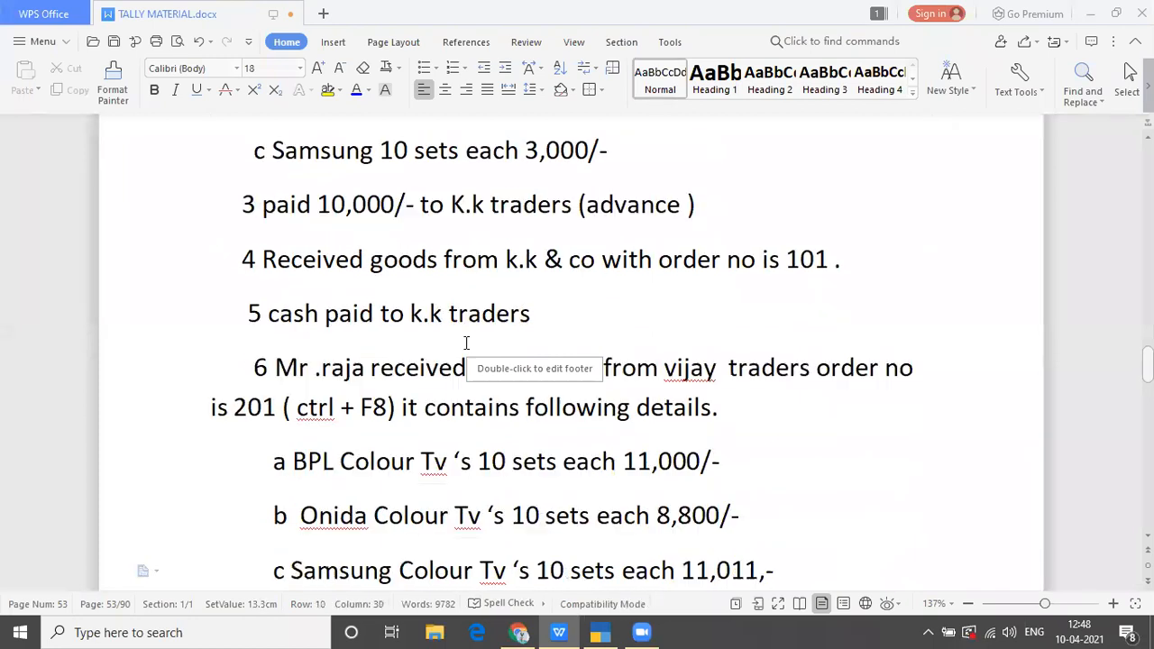
pyautogui.scroll(-1, 467, 343)
pyautogui.press('Up')
pyautogui.press('Up')
pyautogui.press('Up')
pyautogui.press('Up')
pyautogui.press('Up')
pyautogui.press('Up')
pyautogui.press('Up')
pyautogui.press('Up')
pyautogui.press('Up')
pyautogui.press('Up')
pyautogui.press('Up')
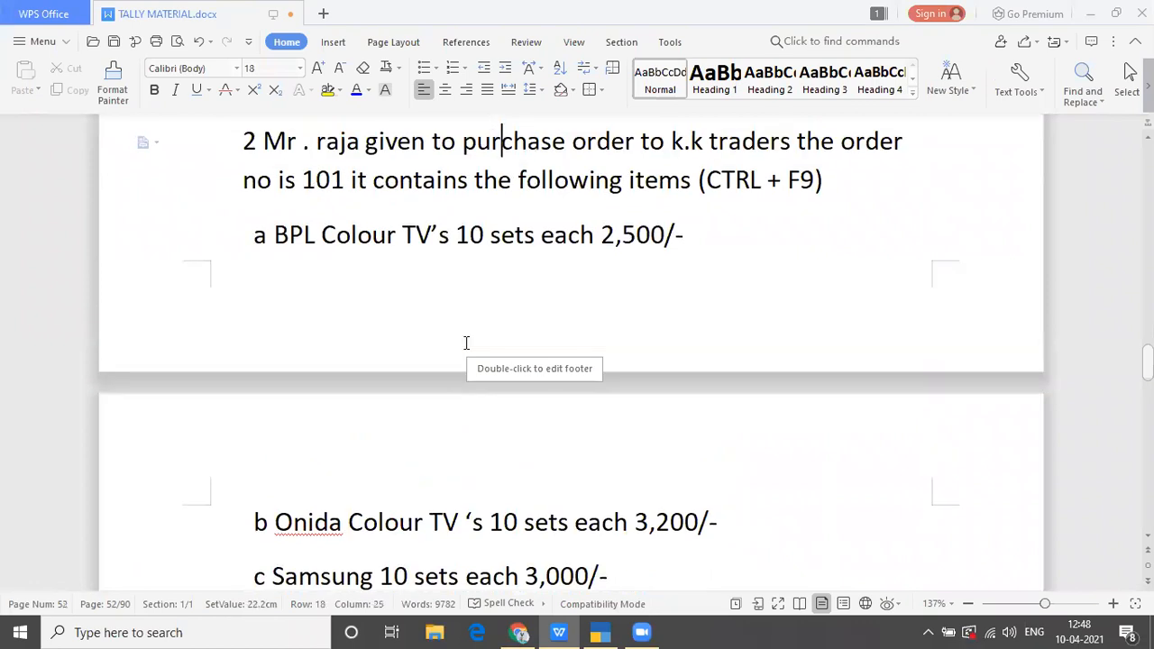
# Switch to TallyPrime and create a simple unit with the symbol sets and 0 decimal places
pyautogui.hotkey('alt', 'Tab')
pyautogui.press('Down')
pyautogui.press('Down')
pyautogui.press('Down')
pyautogui.press('Down')
pyautogui.press('Down')
pyautogui.press('Down')
pyautogui.press('Down')
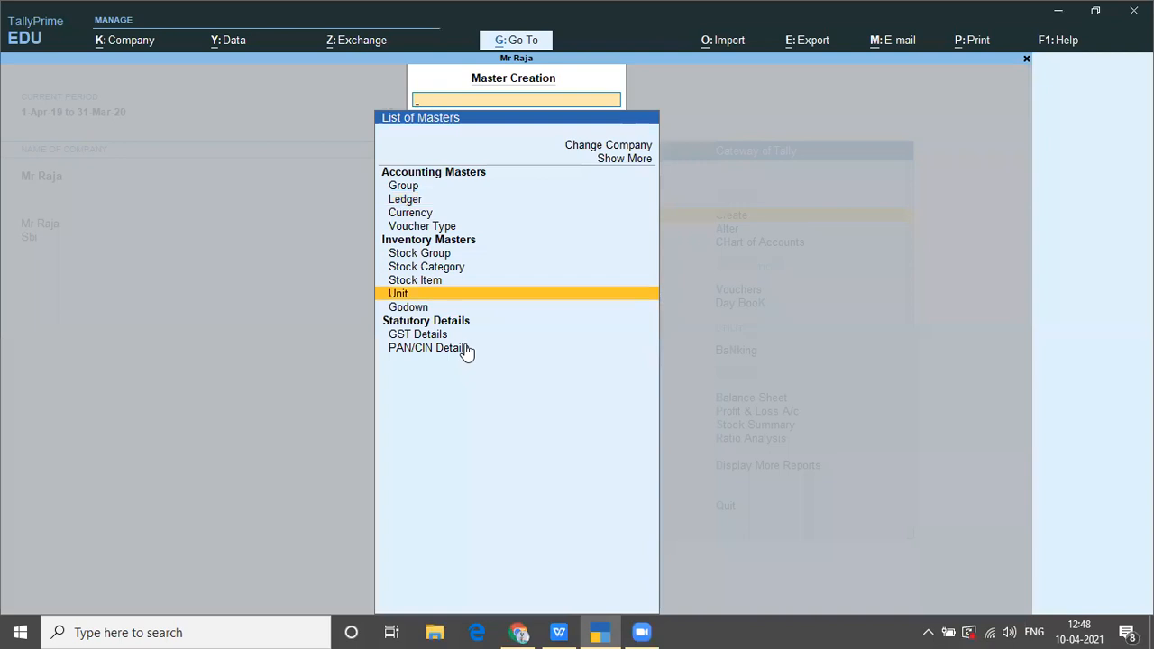
pyautogui.press('Return')
pyautogui.write('sets')
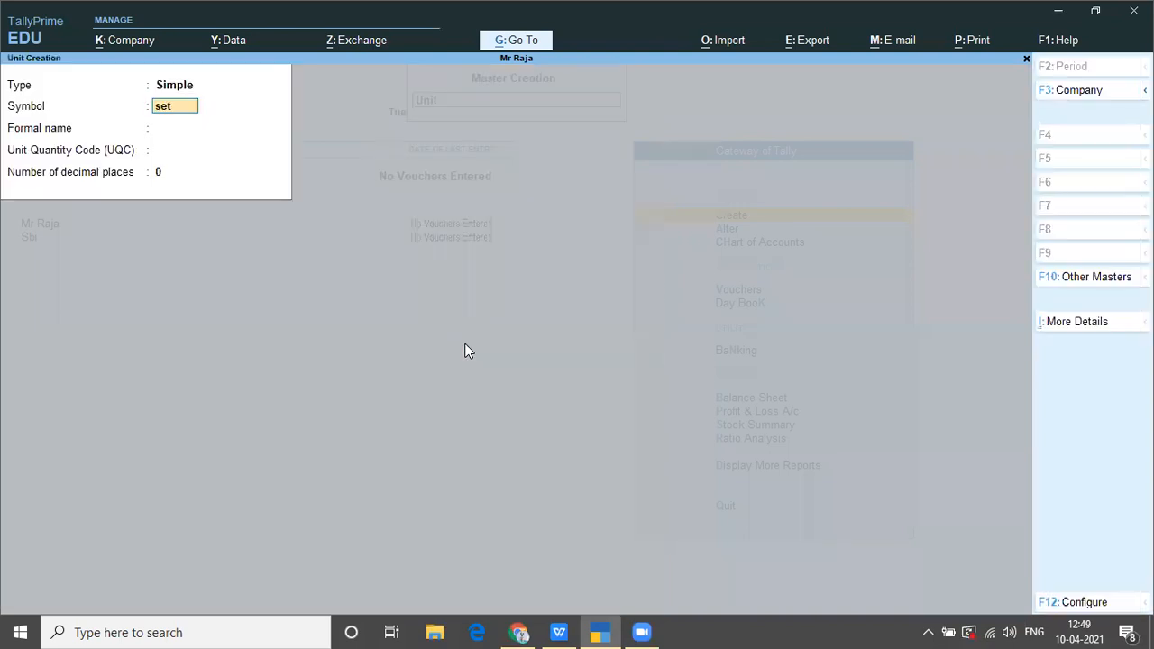
pyautogui.press('Return')
pyautogui.press('Return')
pyautogui.press('Return')
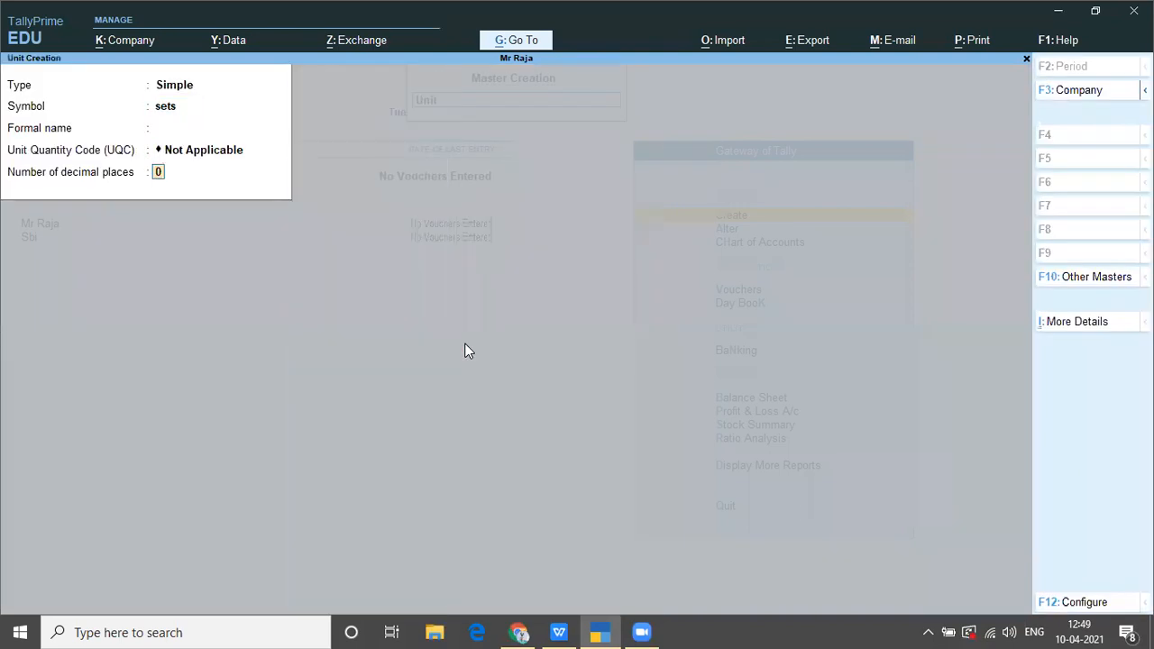
pyautogui.press('Return')
pyautogui.press('Return')
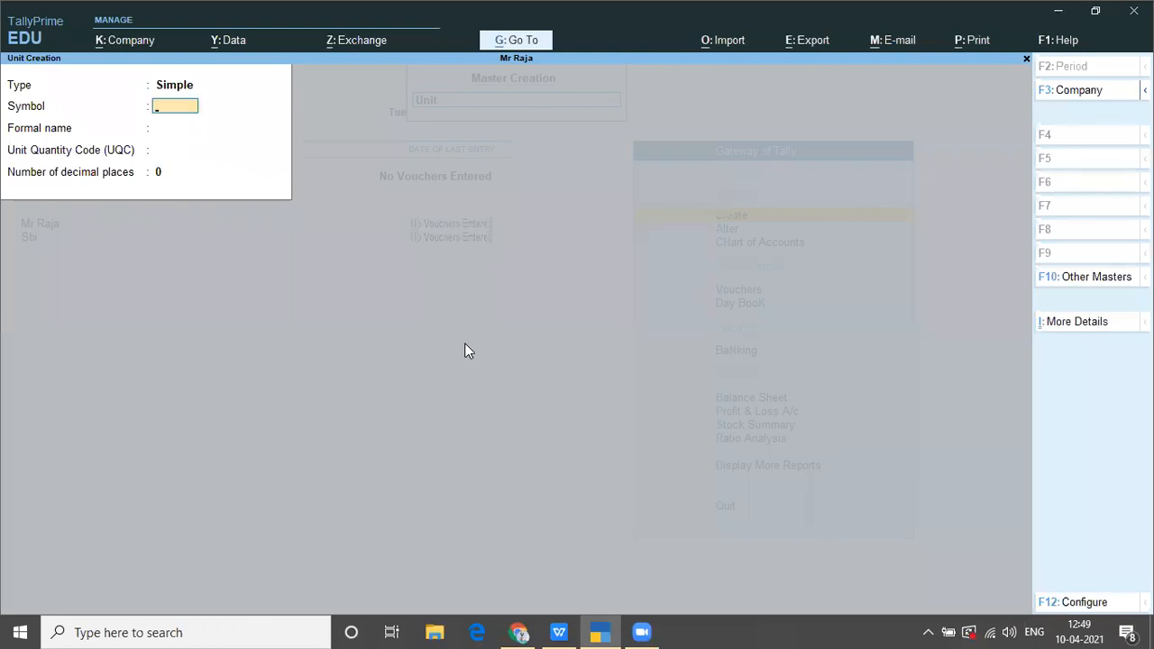
pyautogui.press('Escape')
# Create the stock item BPL Colour Tv under Primary with the unit sets
pyautogui.press('Up')
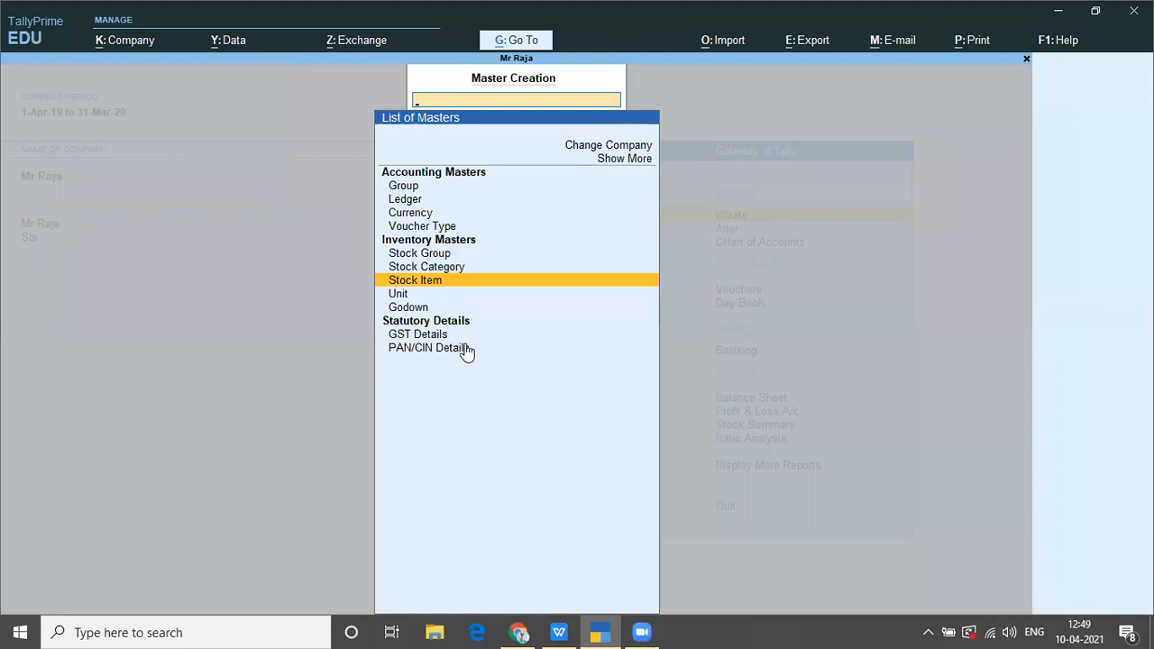
pyautogui.press('Return')
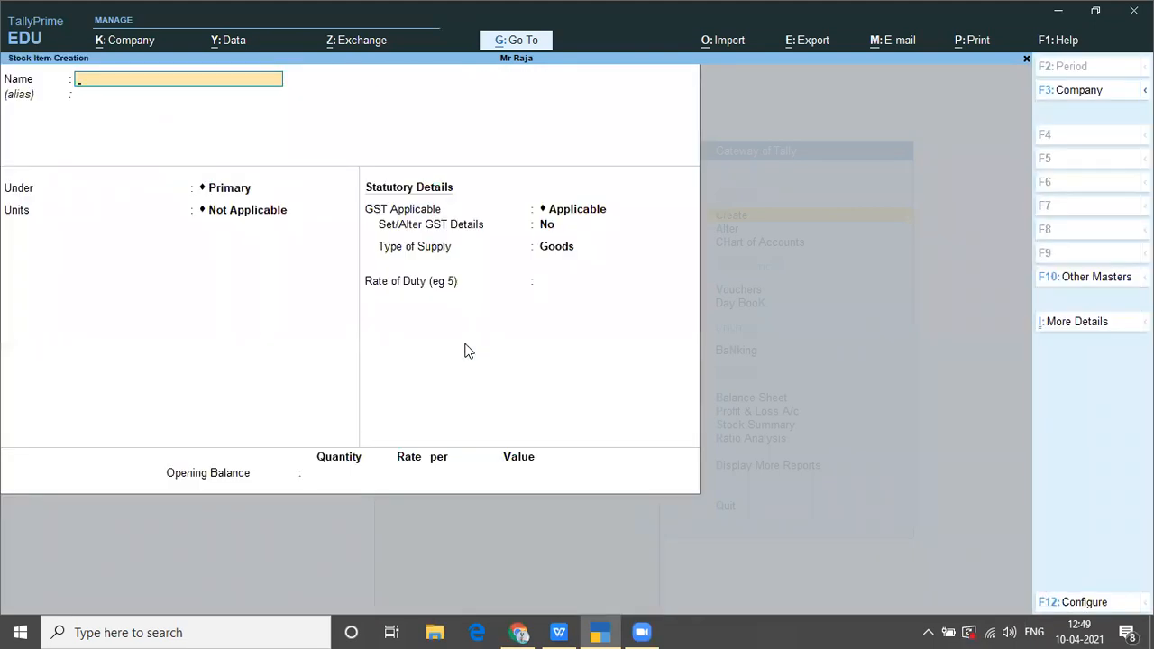
pyautogui.press('capslock')
pyautogui.write('BPL C')
pyautogui.press('capslock')
pyautogui.write('olour Tv')
pyautogui.press('Return')
pyautogui.press('Return')
pyautogui.press('Return')
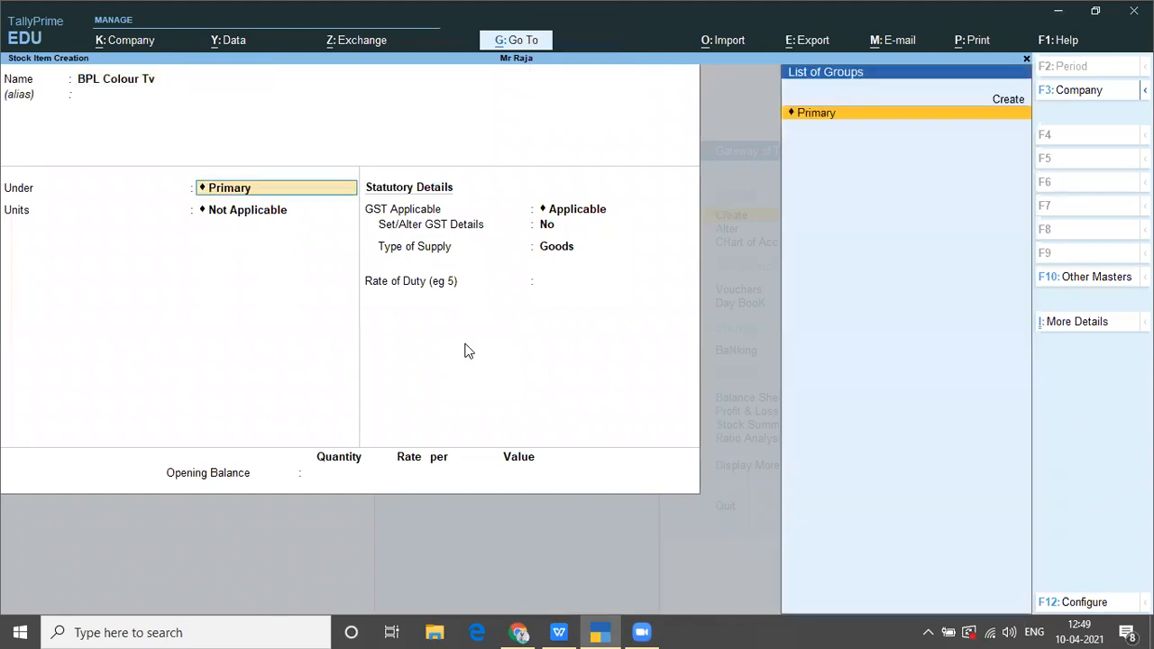
pyautogui.press('Down')
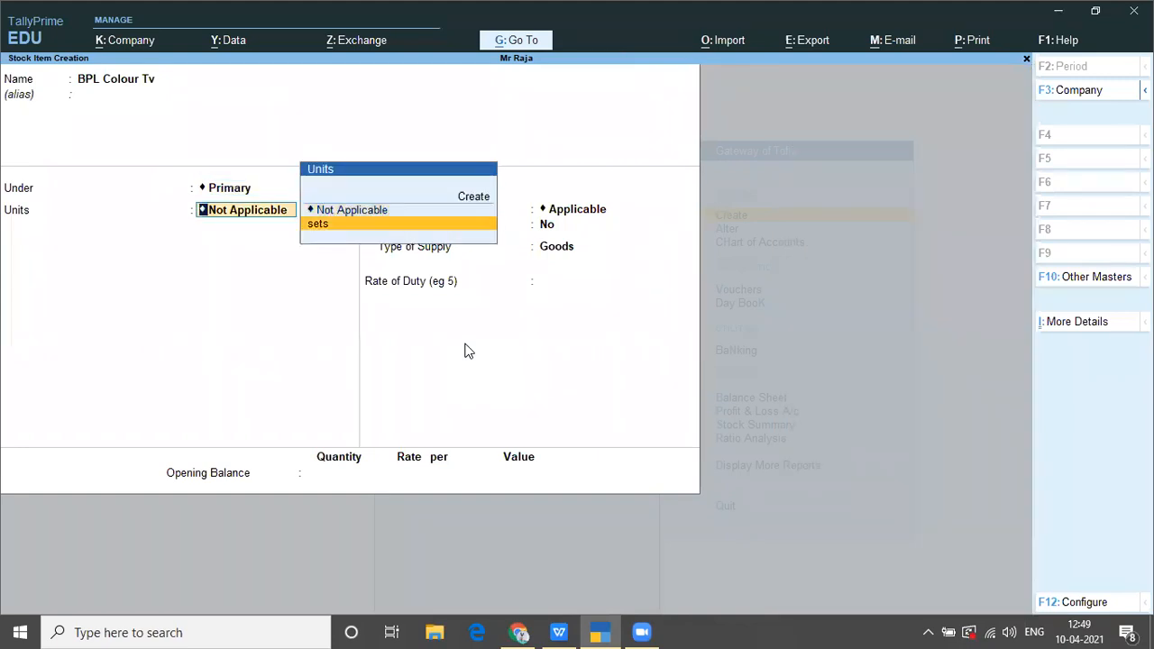
pyautogui.press('Return')
pyautogui.press('Return')
pyautogui.press('Return')
pyautogui.press('Return')
pyautogui.press('Return')
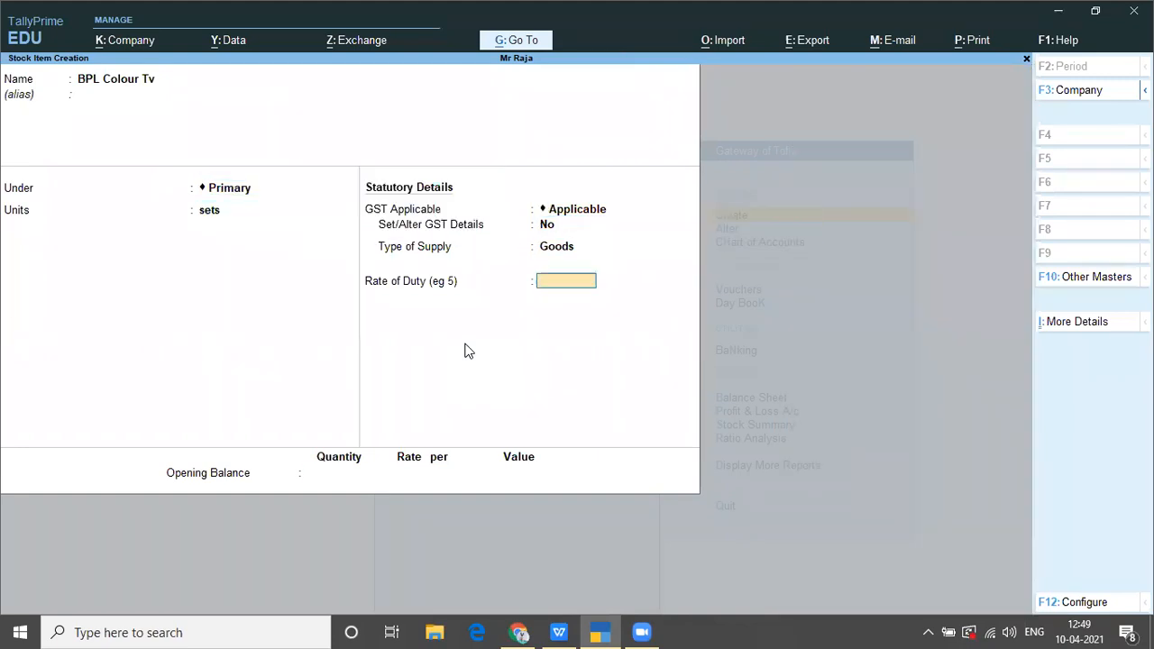
pyautogui.press('Return')
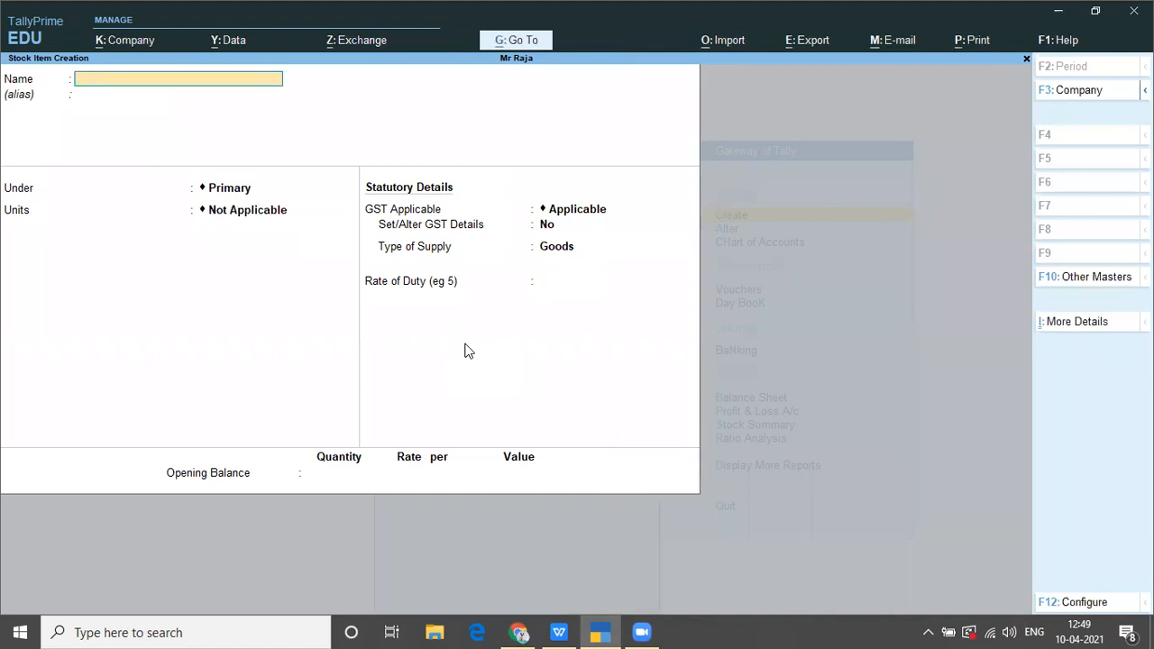
# Create the stock item Onida Colour tv under Primary with the unit sets
pyautogui.press('capslock')
pyautogui.write('O')
pyautogui.press('capslock')
pyautogui.write('ni')
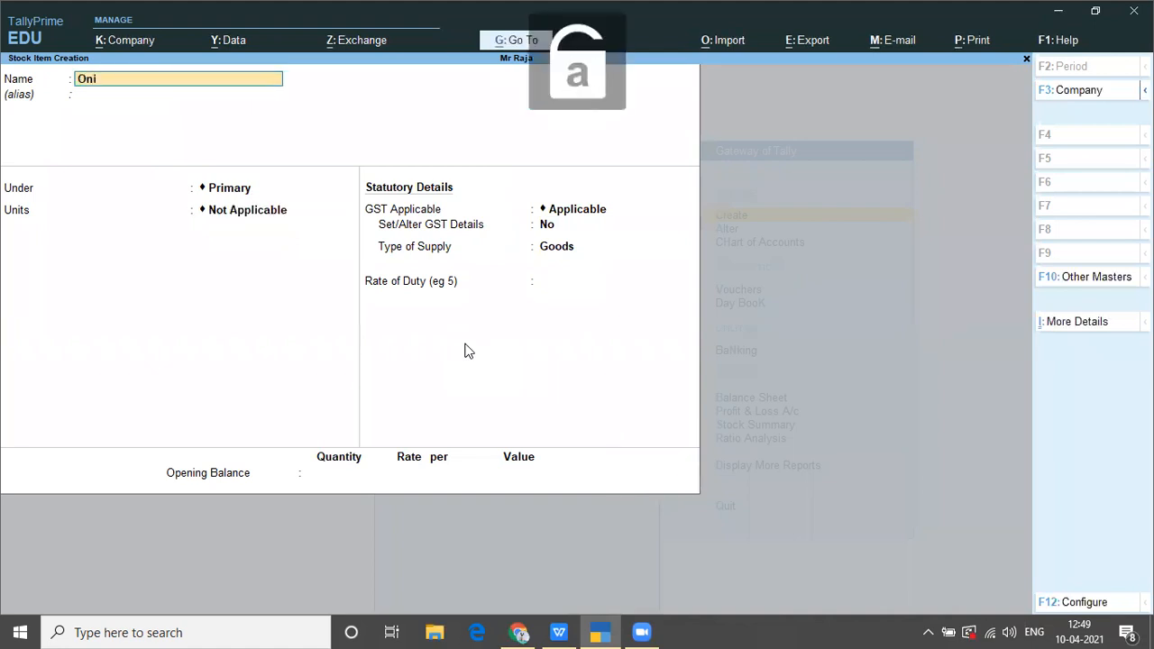
pyautogui.write('da Colour Y')
pyautogui.press('BackSpace')
pyautogui.write('Tv')
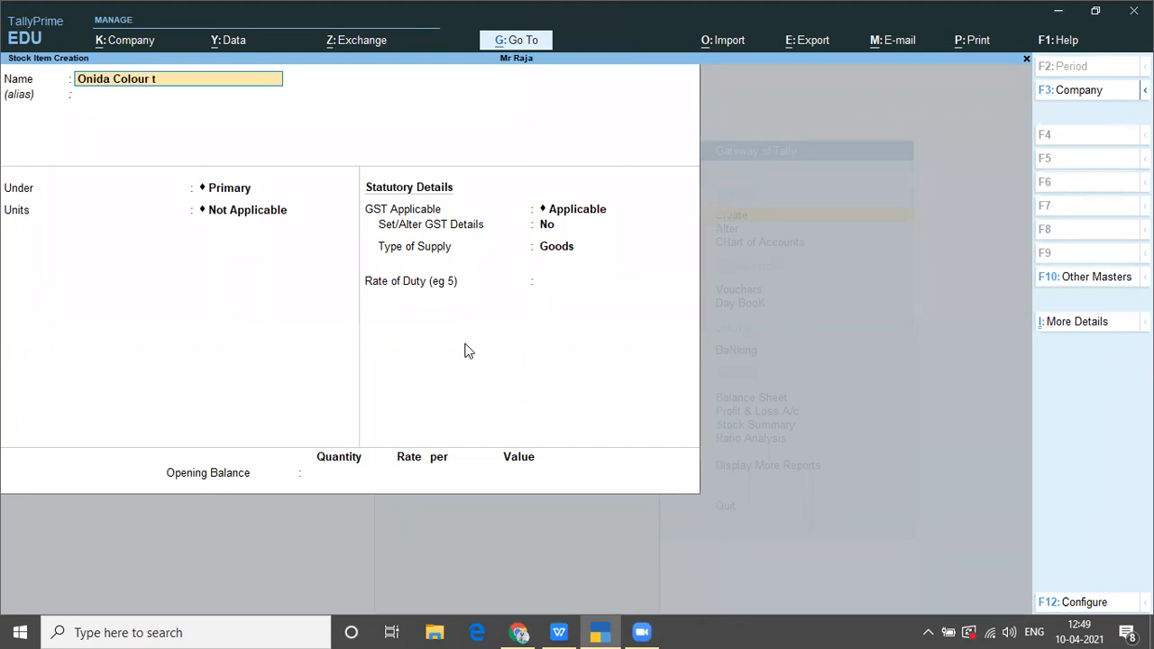
pyautogui.press('Return')
pyautogui.press('Return')
pyautogui.press('Return')
pyautogui.press('Down')
pyautogui.press('Return')
pyautogui.press('Return')
pyautogui.press('Return')
pyautogui.press('Return')
pyautogui.write('0')
pyautogui.press('Return')
pyautogui.press('Return')
pyautogui.press('y')
# Create the stock item Samsung Colour Tv under Primary with the unit sets
pyautogui.write('Samsung Colour Tv')
pyautogui.press('Return')
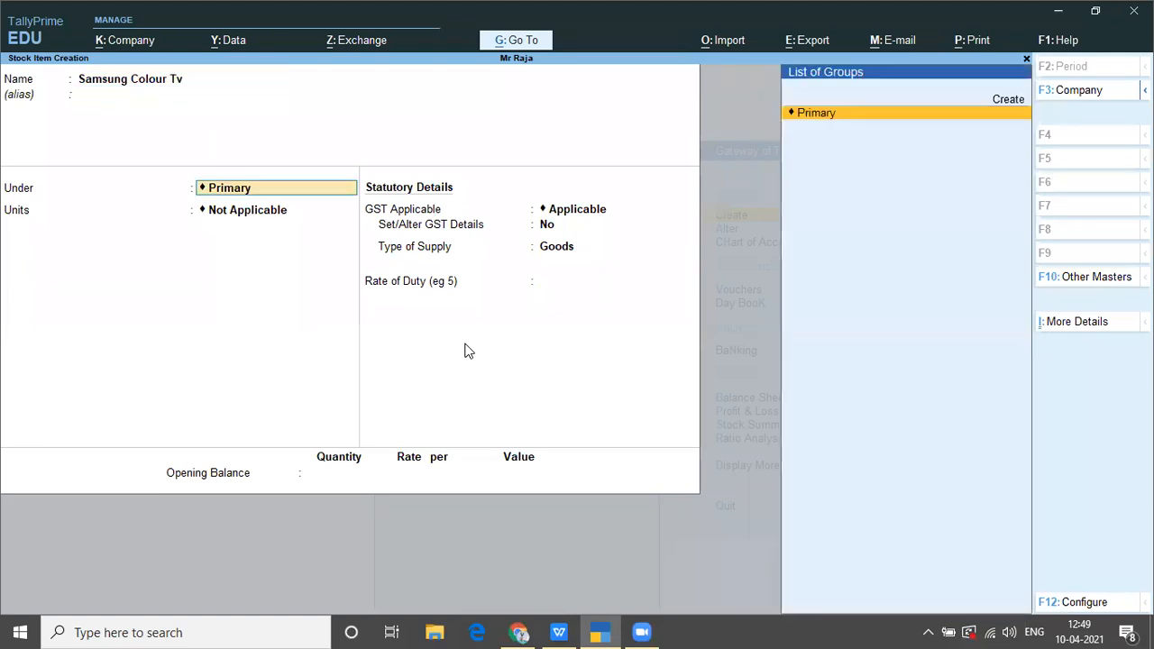
pyautogui.press('Return')
pyautogui.press('Down')
pyautogui.press('Return')
pyautogui.press('Return')
pyautogui.press('Return')
pyautogui.press('Return')
pyautogui.press('Return')
pyautogui.press('Return')
pyautogui.press('Return')
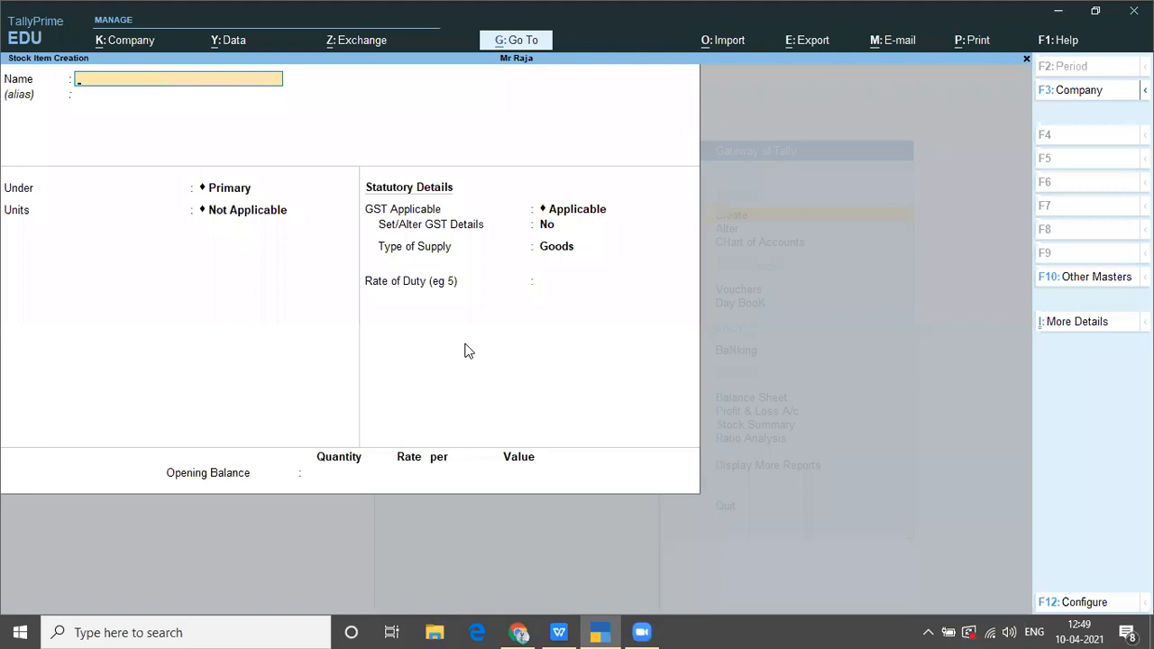
# Switch to the WPS document and review the items, quantities and rates of purchase order 101
pyautogui.hotkey('alt', 'Tab')
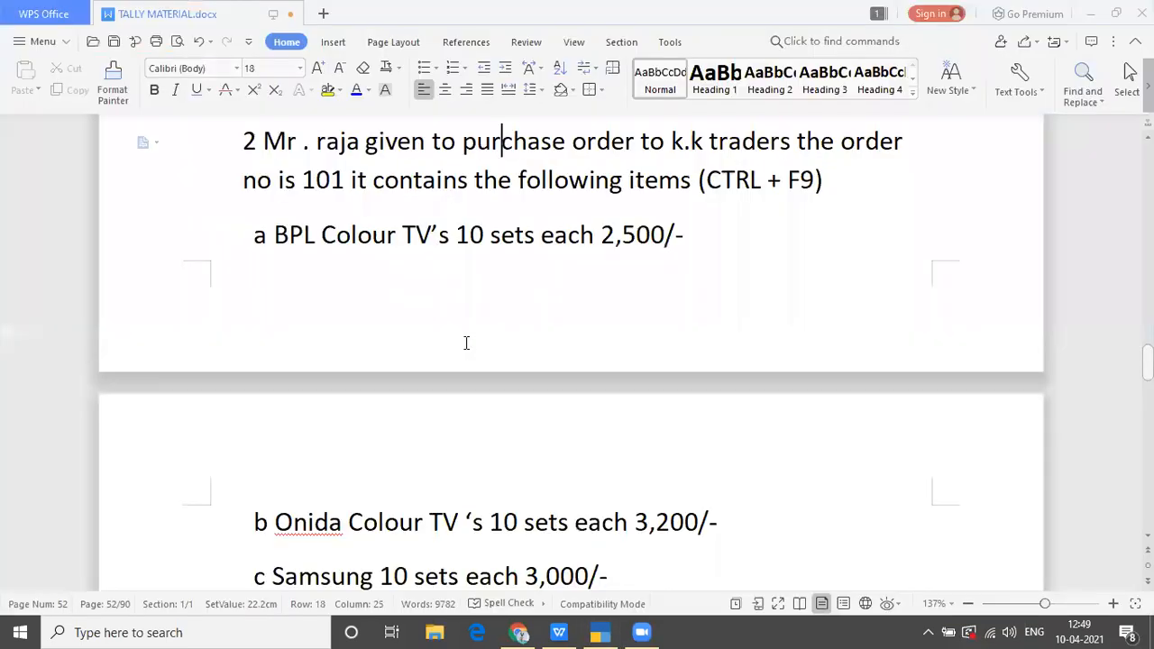
pyautogui.press('Down')
pyautogui.press('Down')
pyautogui.press('Down')
pyautogui.press('Down')
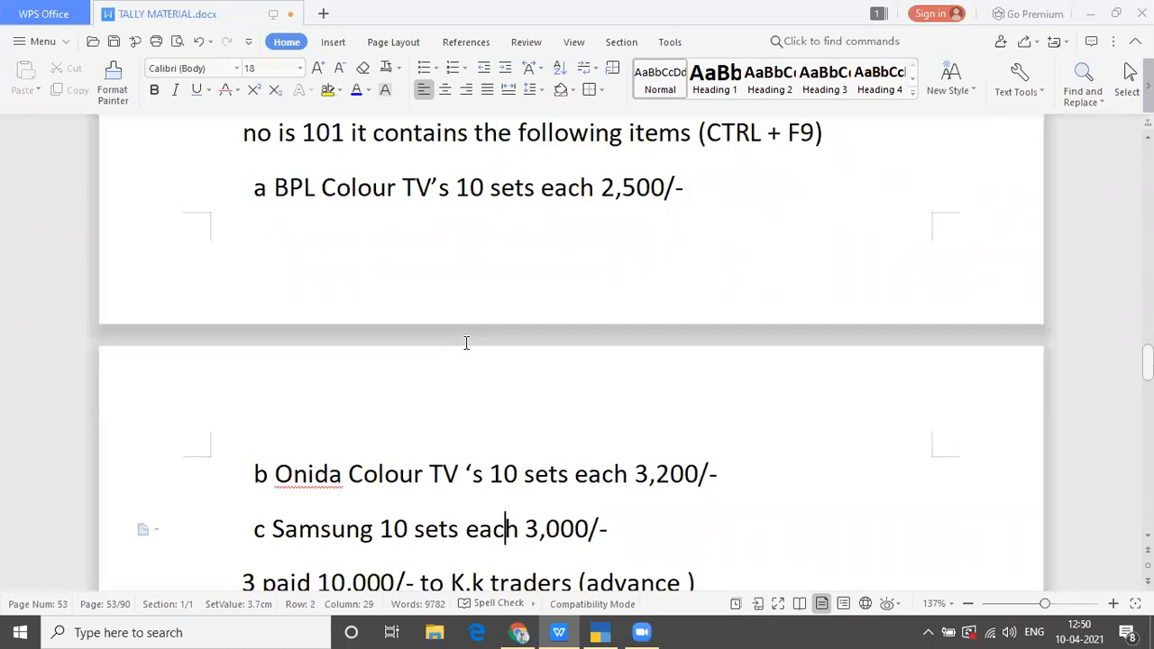
# Switch to TallyPrime, leave stock item creation and start creating a new ledger
pyautogui.hotkey('alt', 'Tab')
pyautogui.press('Escape')
pyautogui.press('y')
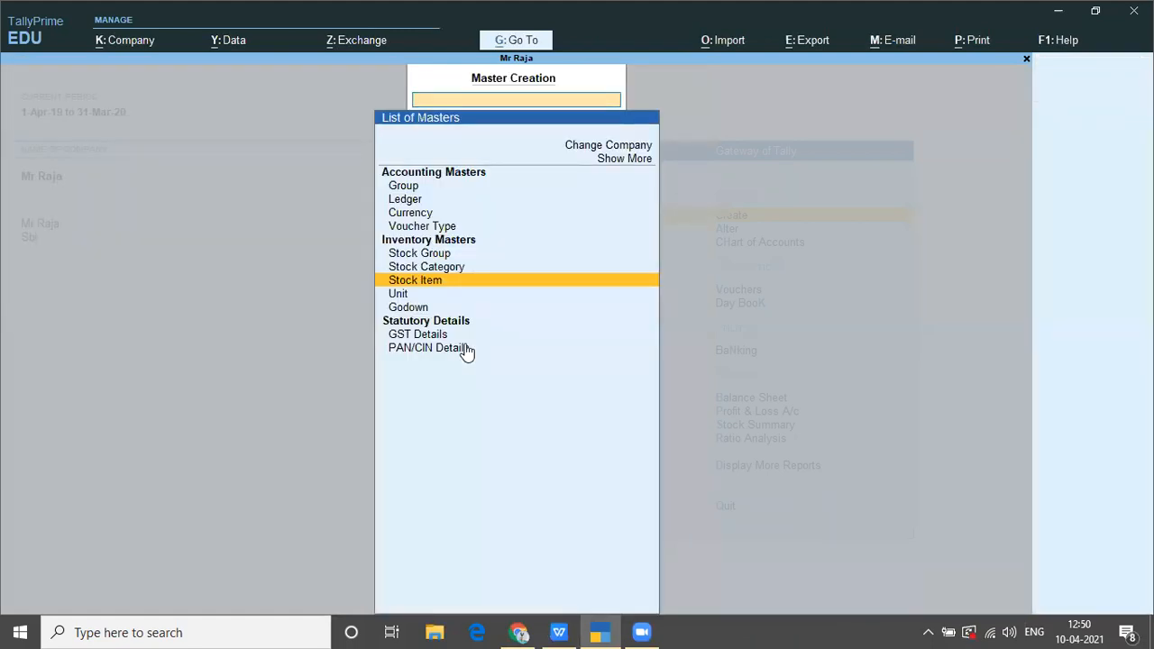
pyautogui.press('Escape')
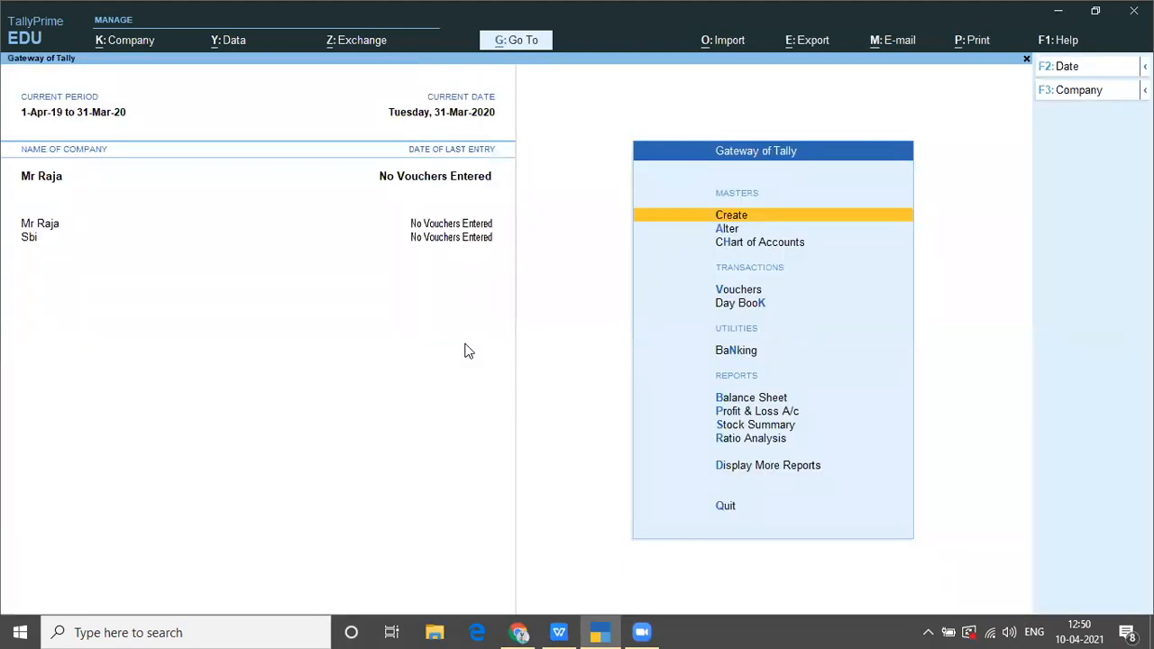
pyautogui.press('Return')
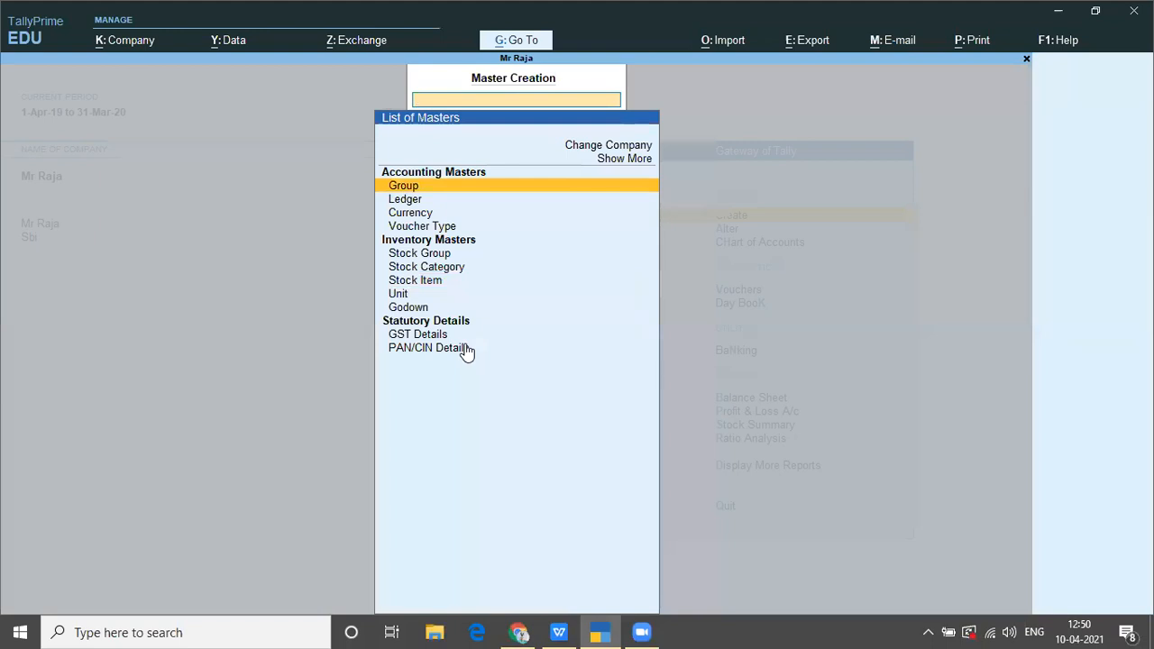
pyautogui.press('Down')
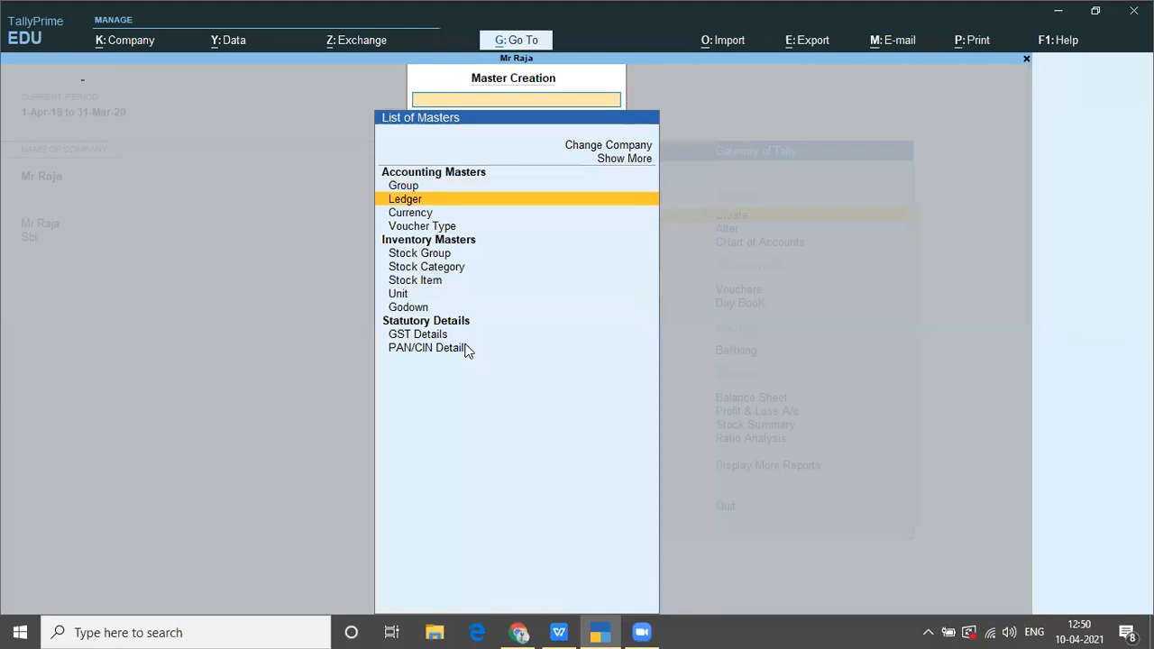
pyautogui.press('Return')
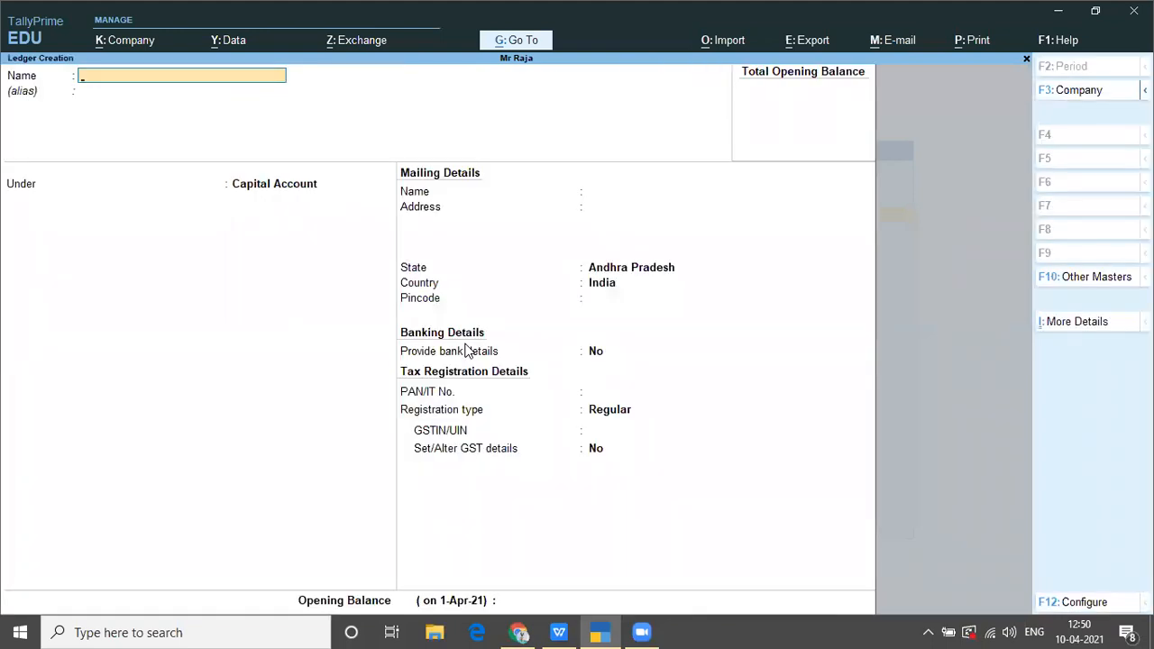
# Switch to the WPS document and review the first transaction of Problem 1 about starting the business
pyautogui.hotkey('alt', 'Tab')
pyautogui.press('Up')
pyautogui.press('Up')
pyautogui.press('Up')
pyautogui.press('Up')
pyautogui.press('Up')
pyautogui.press('Up')
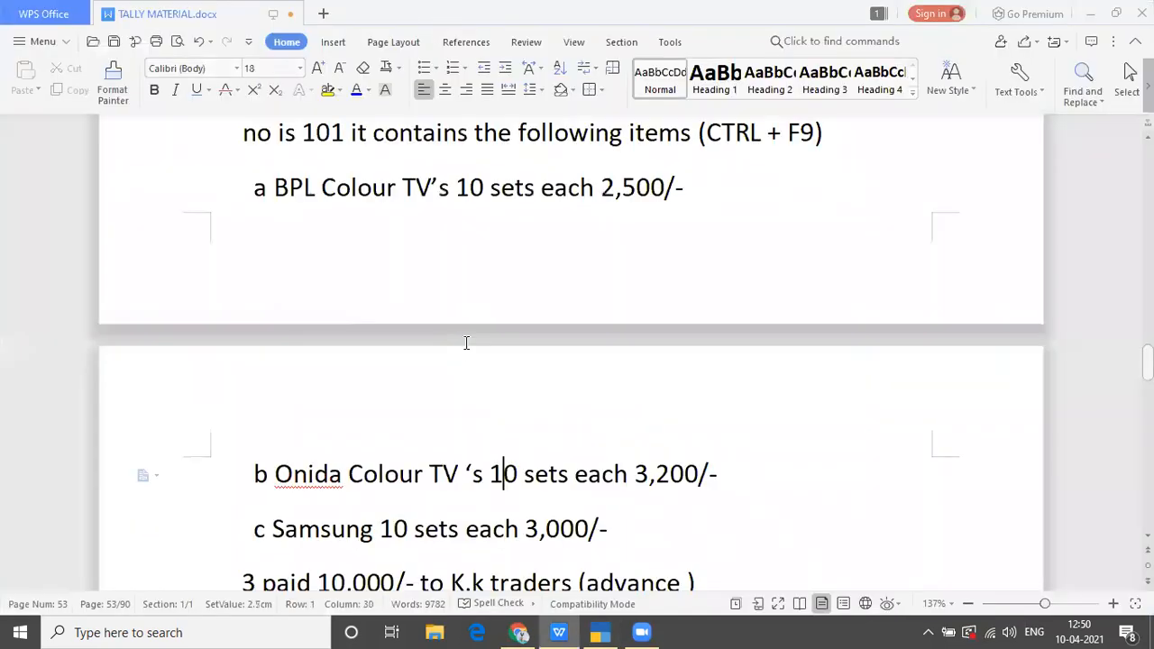
pyautogui.press('Down')
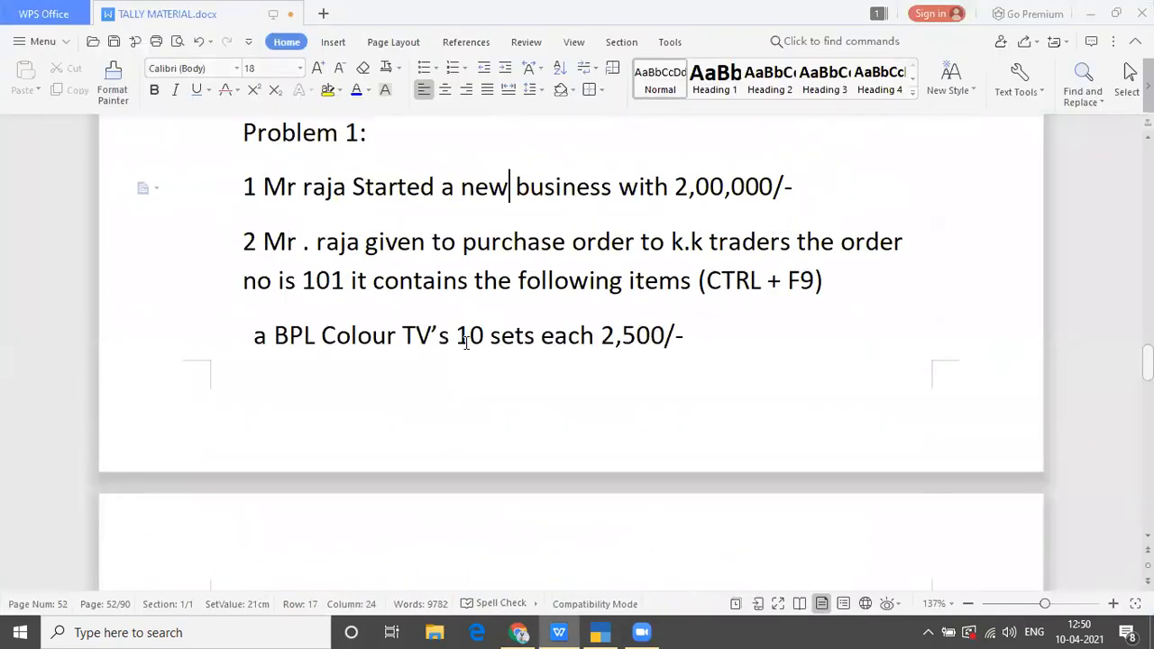
# In TallyPrime, create a ledger in the business owner's name under Capital Account, keeping the default mailing, bank and tax details
pyautogui.hotkey('alt', 'Tab')
pyautogui.write('M')
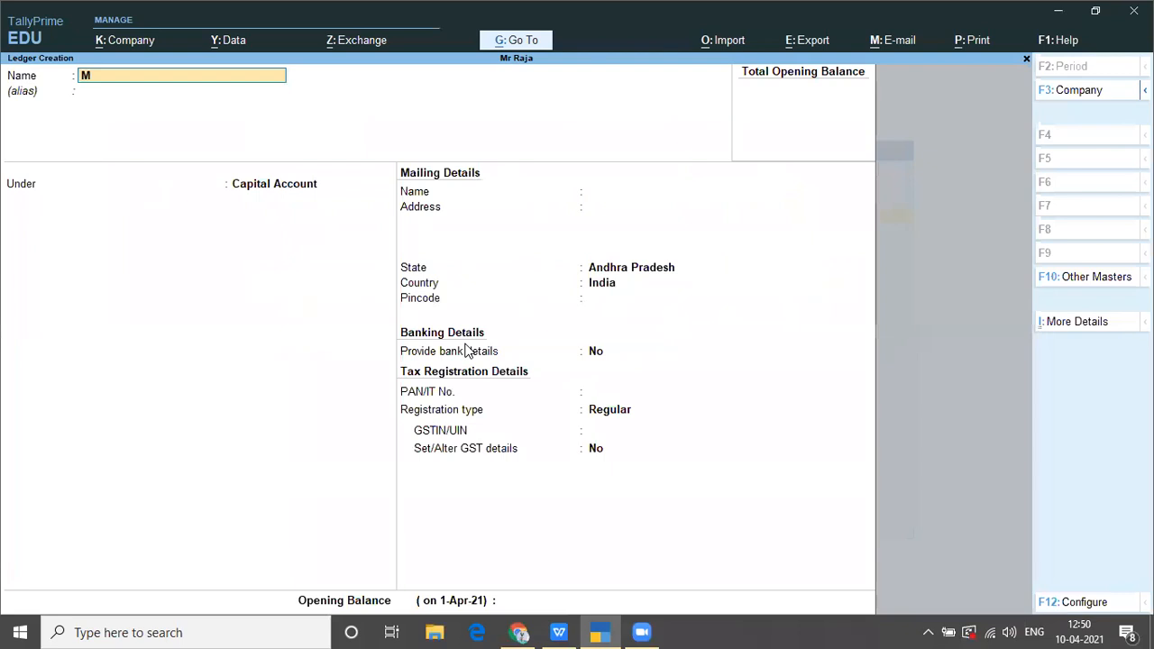
pyautogui.write('r Raja')
pyautogui.press('Return')
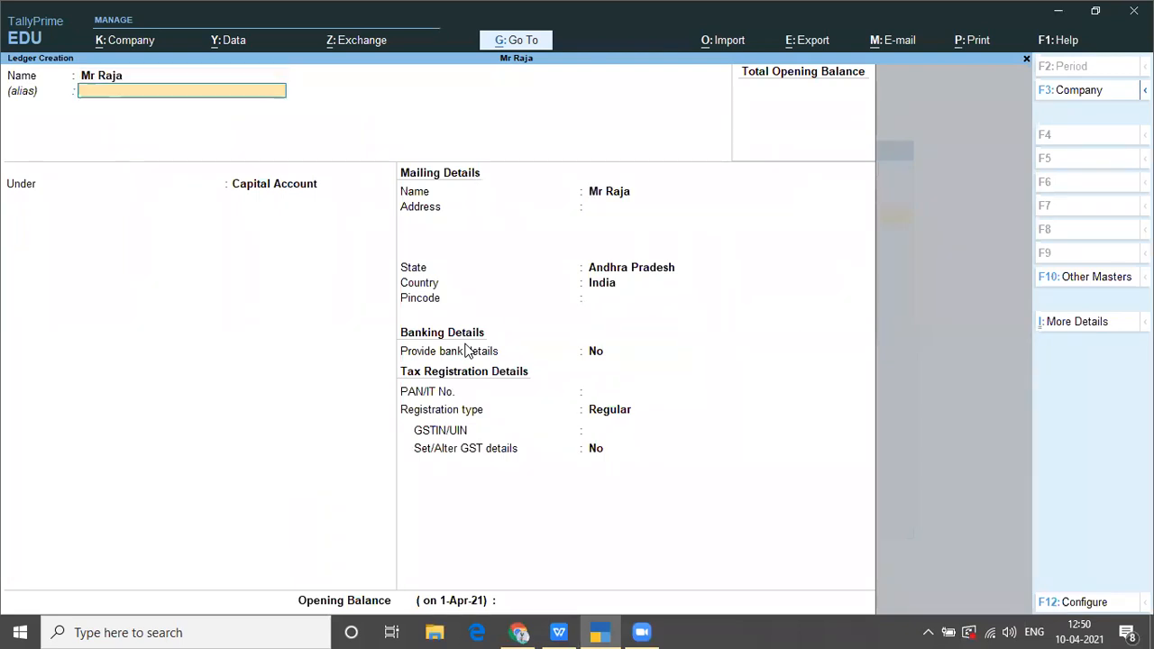
pyautogui.press('Return')
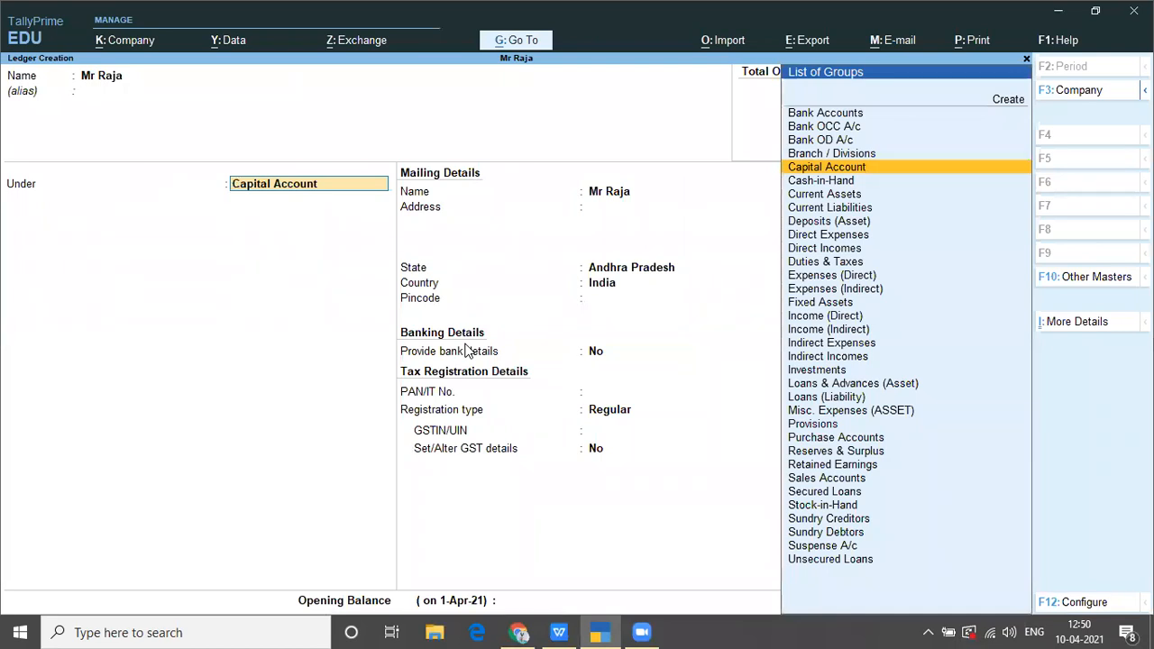
pyautogui.press('Return')
pyautogui.press('Return')
pyautogui.press('Return')
pyautogui.press('Return')
pyautogui.press('Return')
pyautogui.press('Return')
pyautogui.press('Return')
pyautogui.press('Return')
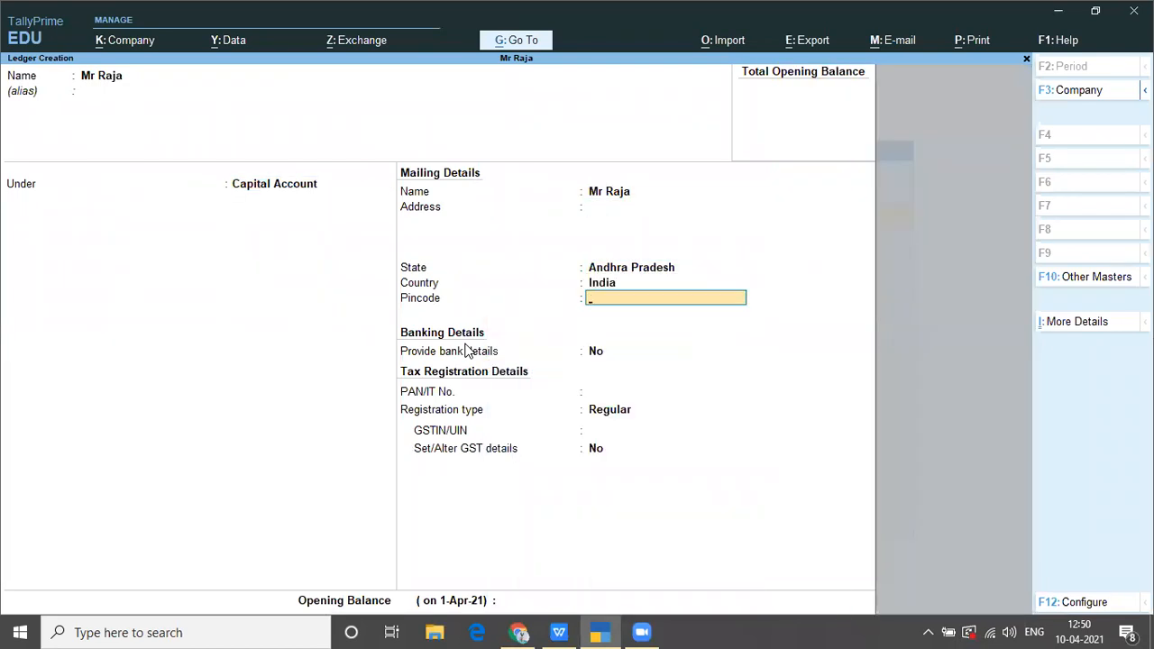
pyautogui.press('Return')
pyautogui.press('Return')
pyautogui.press('Return')
pyautogui.press('Return')
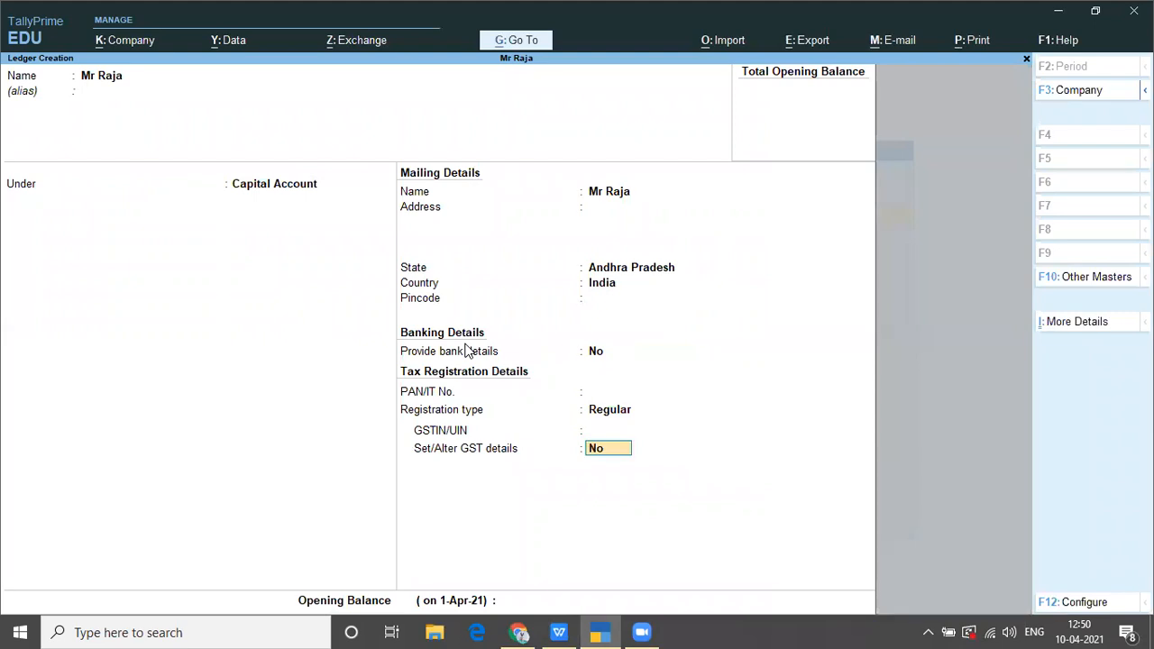
pyautogui.press('Return')
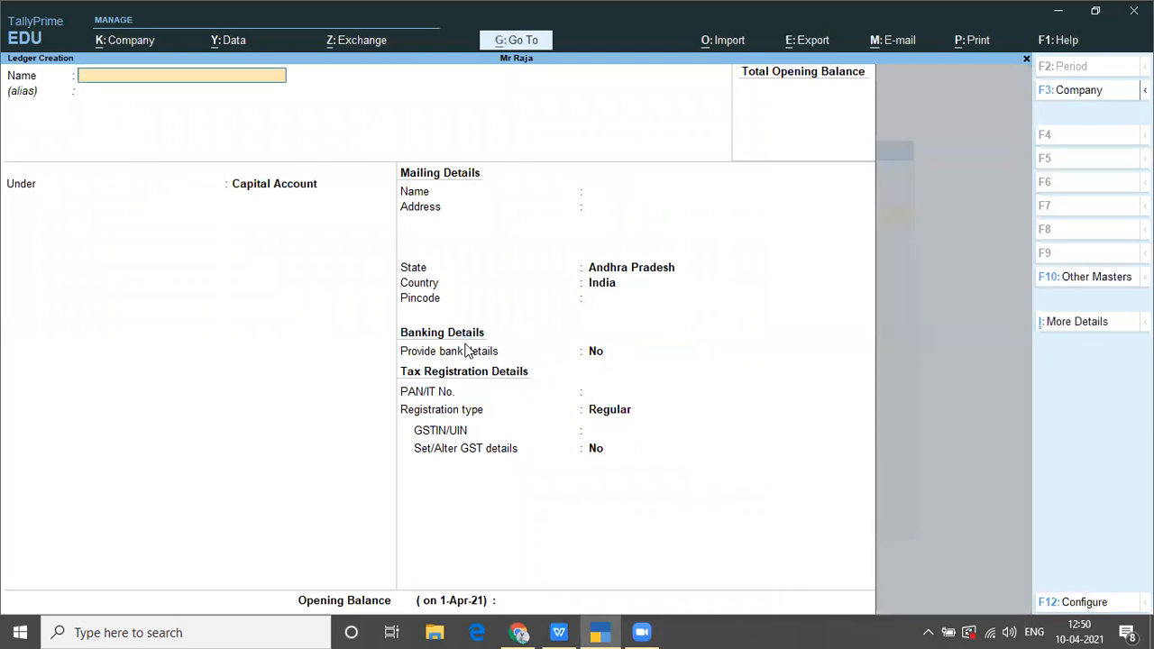
# Switch to the WPS document and examine transaction 2, the purchase order 101 given to K.K Traders
pyautogui.hotkey('alt', 'Tab')
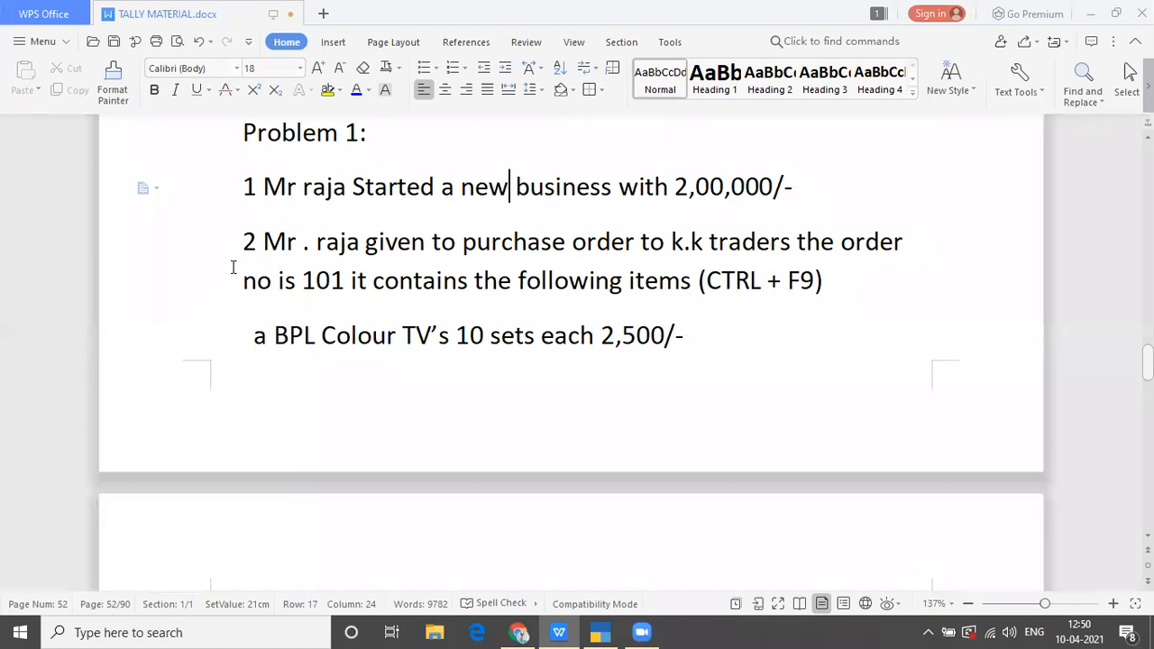
pyautogui.click(263, 242)
pyautogui.moveTo(297, 243); pyautogui.dragTo(853, 281)
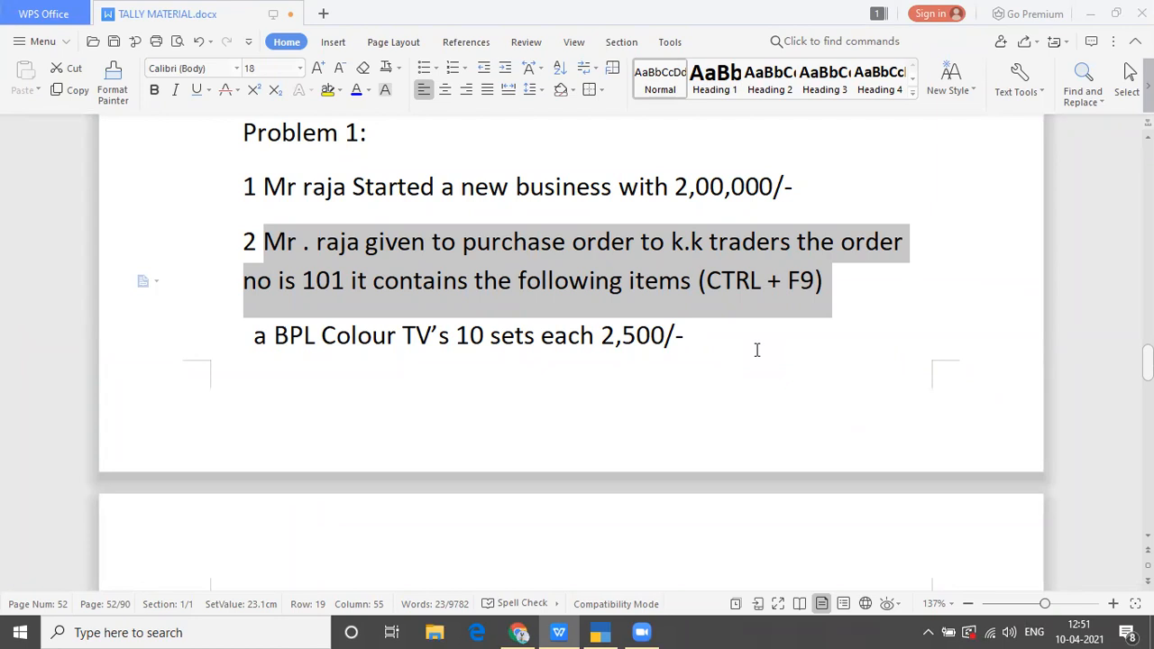
pyautogui.click(541, 431)
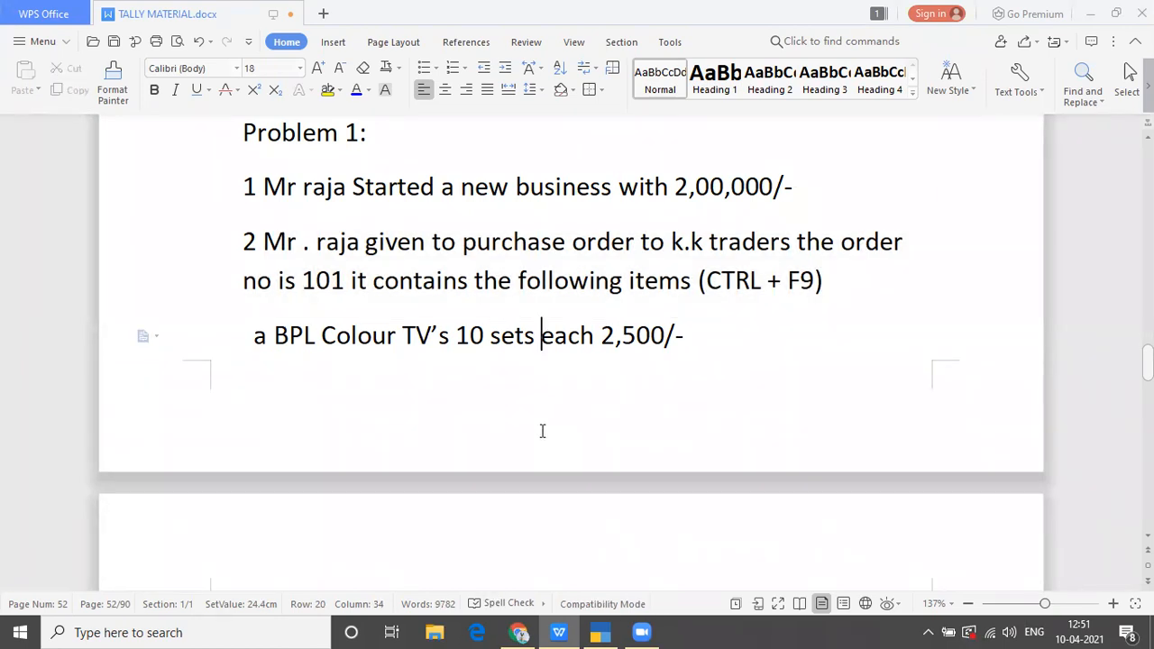
# In TallyPrime, create the ledger Purchase Order under Purchase Accounts, keeping the default details
pyautogui.hotkey('alt', 'Tab')
pyautogui.press('Tab')
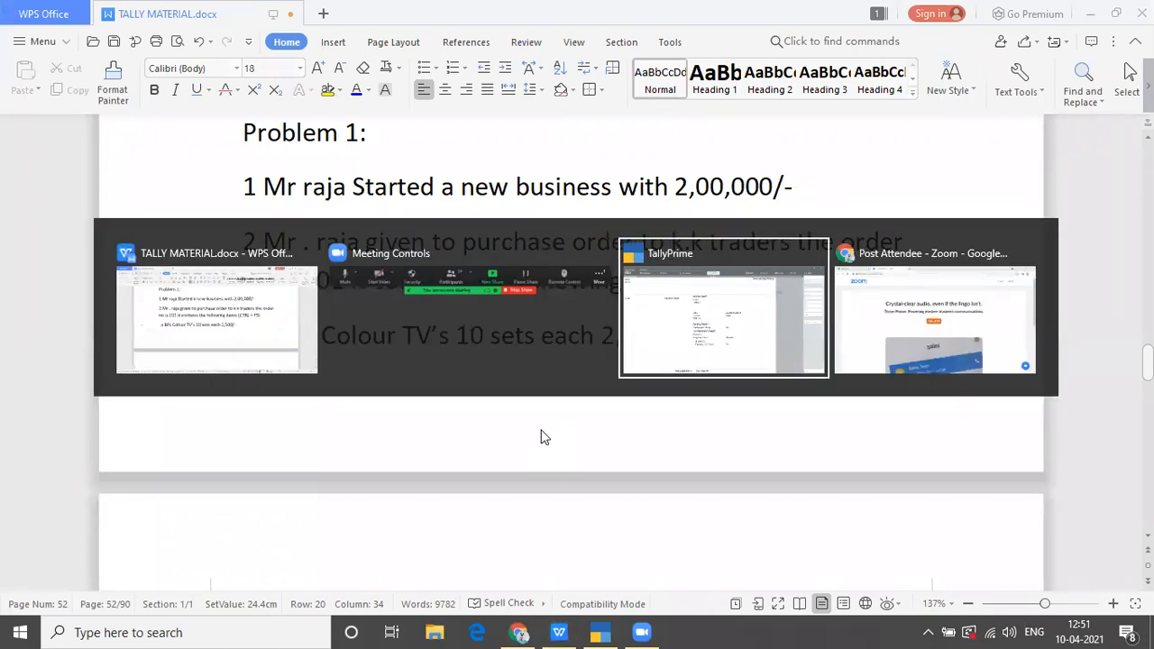
pyautogui.write('Purchase')
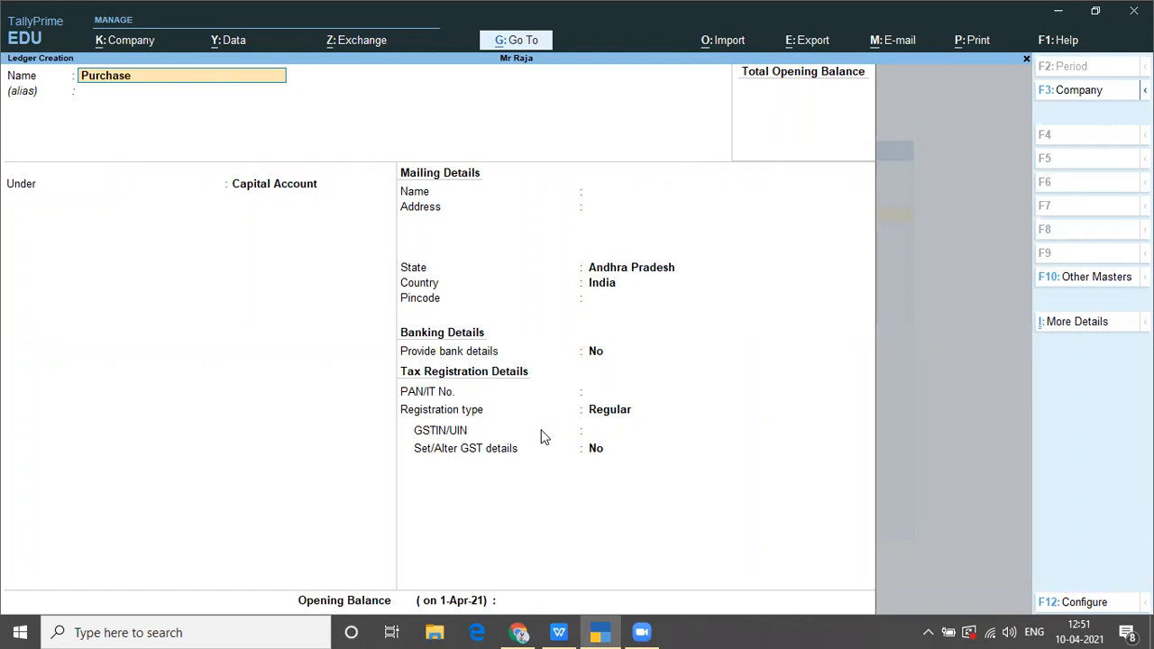
pyautogui.write(' Order')
pyautogui.press('Return')
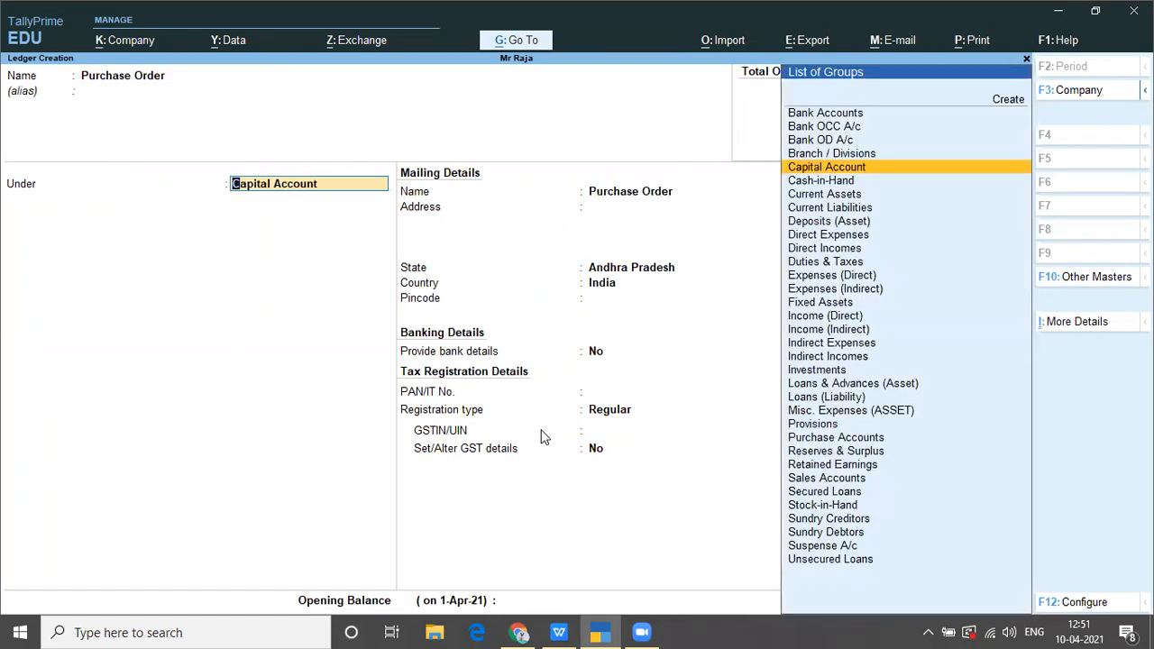
pyautogui.write('Pu')
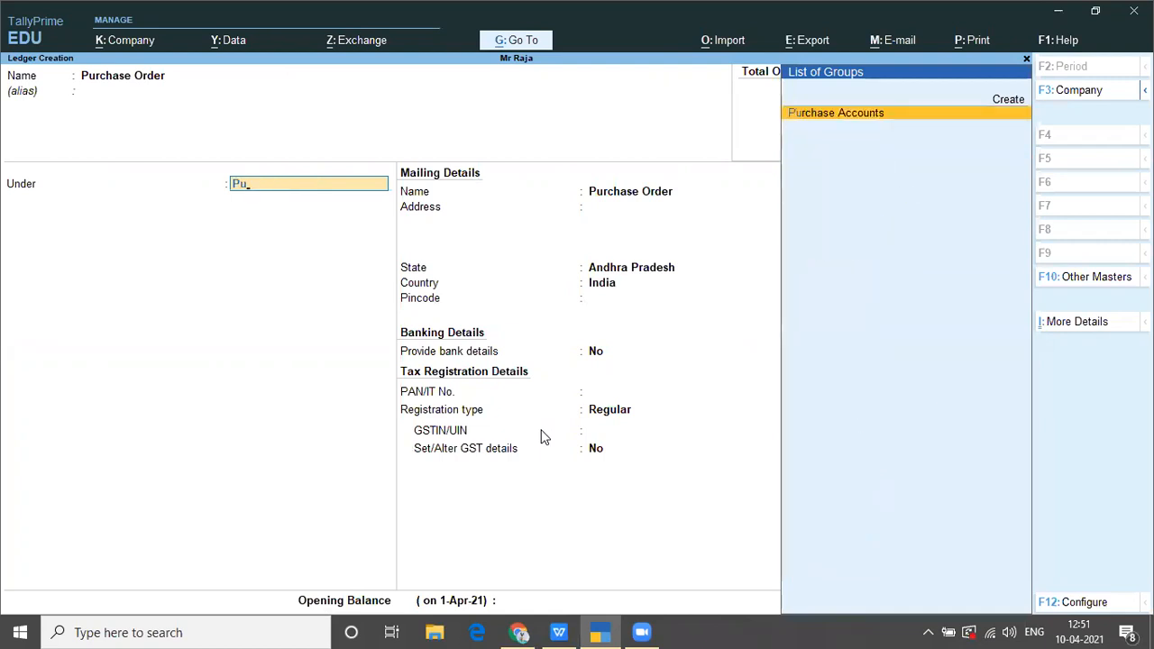
pyautogui.press('Return')
pyautogui.press('Return')
pyautogui.press('Return')
pyautogui.press('Return')
pyautogui.press('Return')
pyautogui.press('Return')
pyautogui.press('Return')
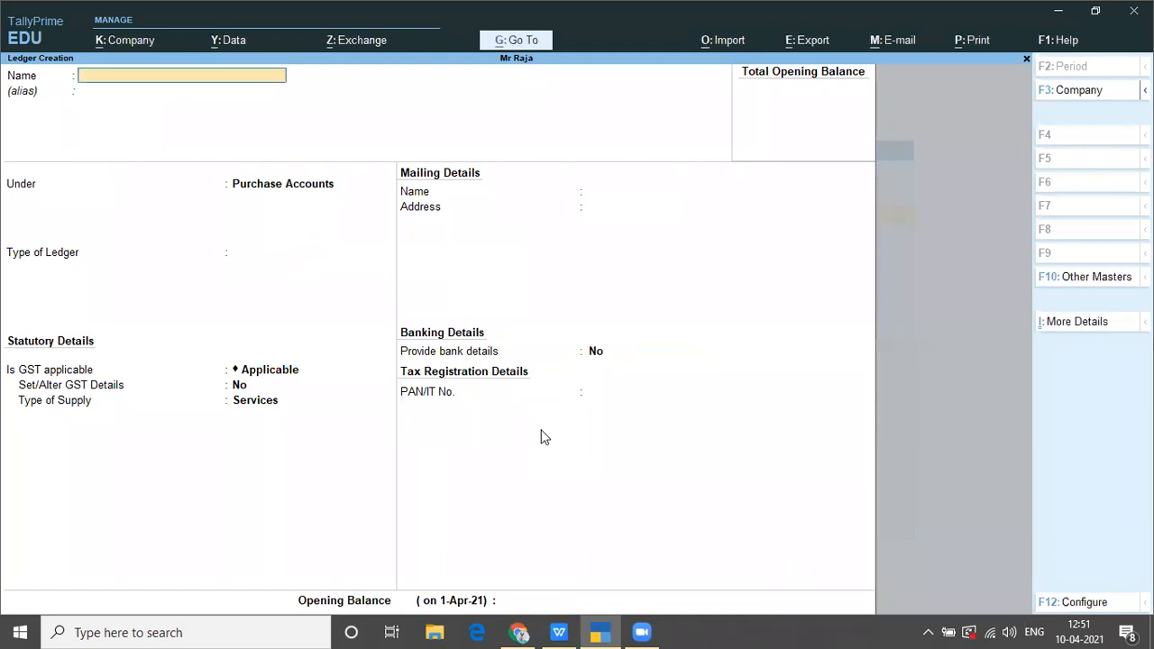
# Name the new ledger K.K Traders and leave its alias empty
pyautogui.press('capslock')
pyautogui.write('K')
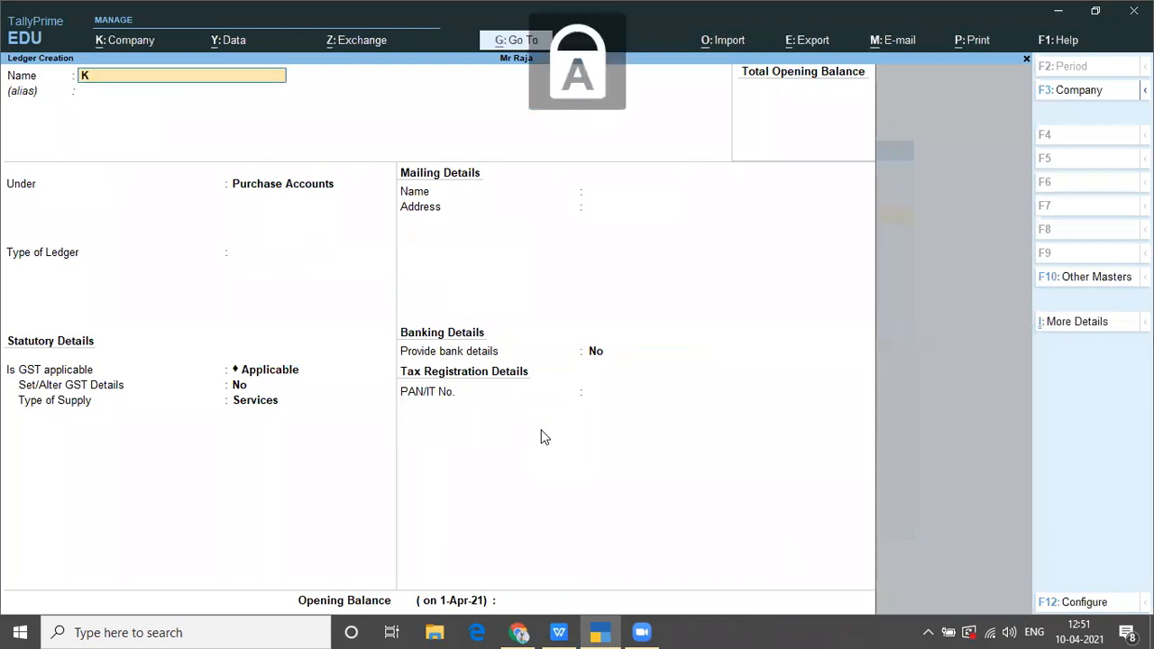
pyautogui.write('.K')
pyautogui.press('capslock')
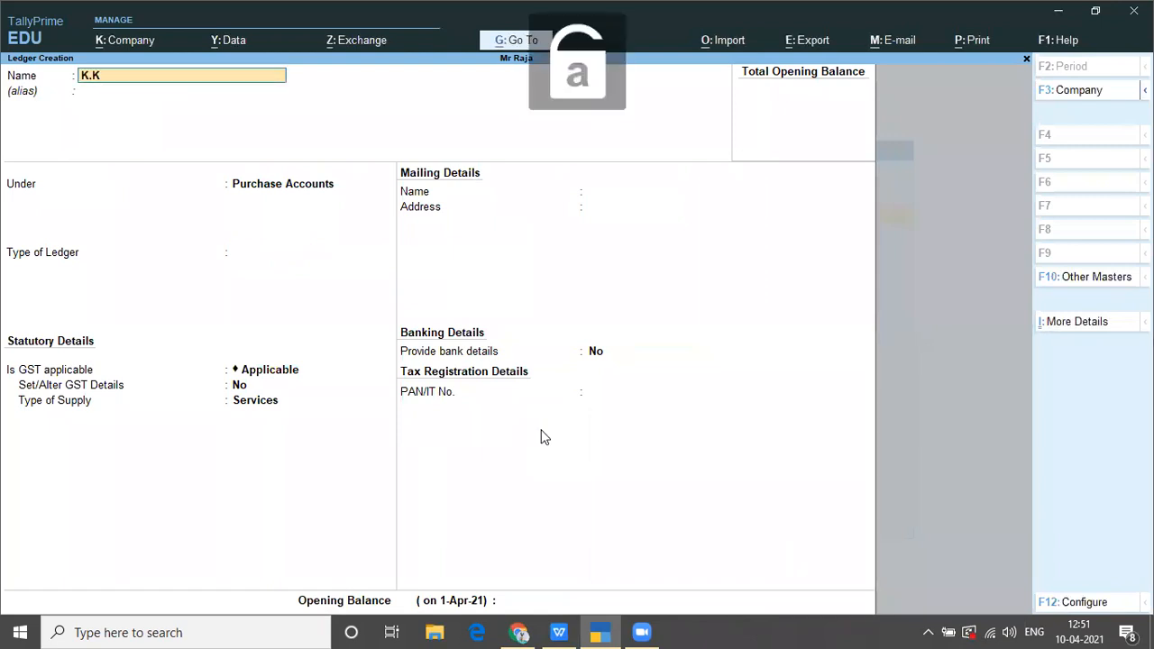
pyautogui.write('tra')
pyautogui.press('BackSpace')
pyautogui.press('BackSpace')
pyautogui.write('Traders')
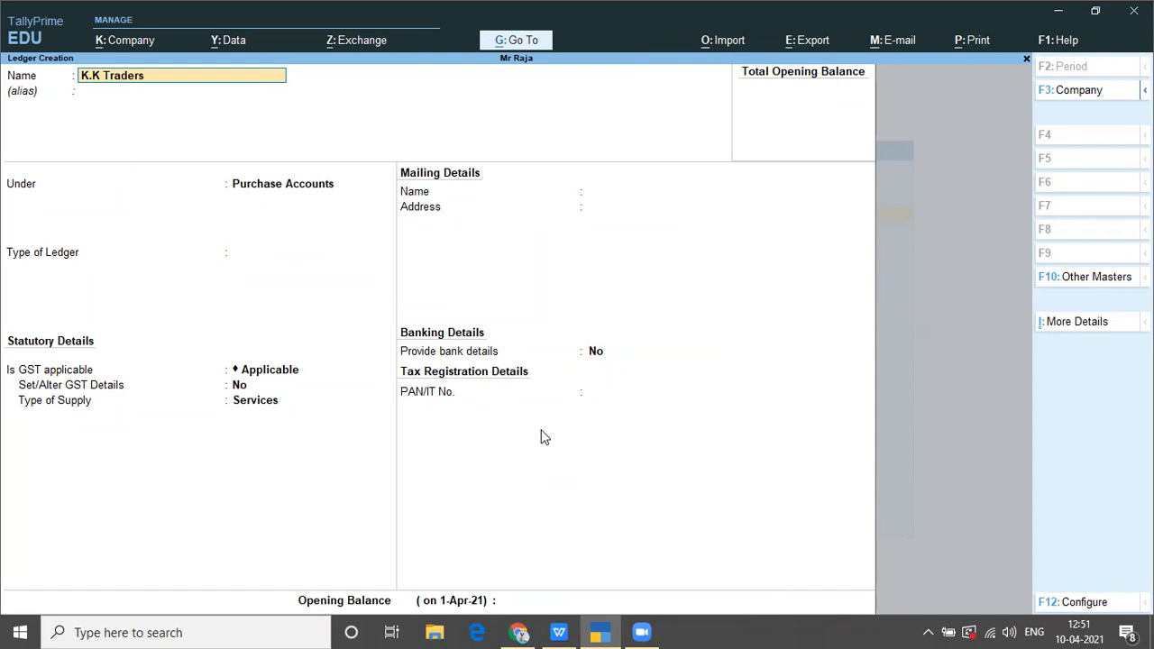
pyautogui.press('Return')
pyautogui.press('Return')
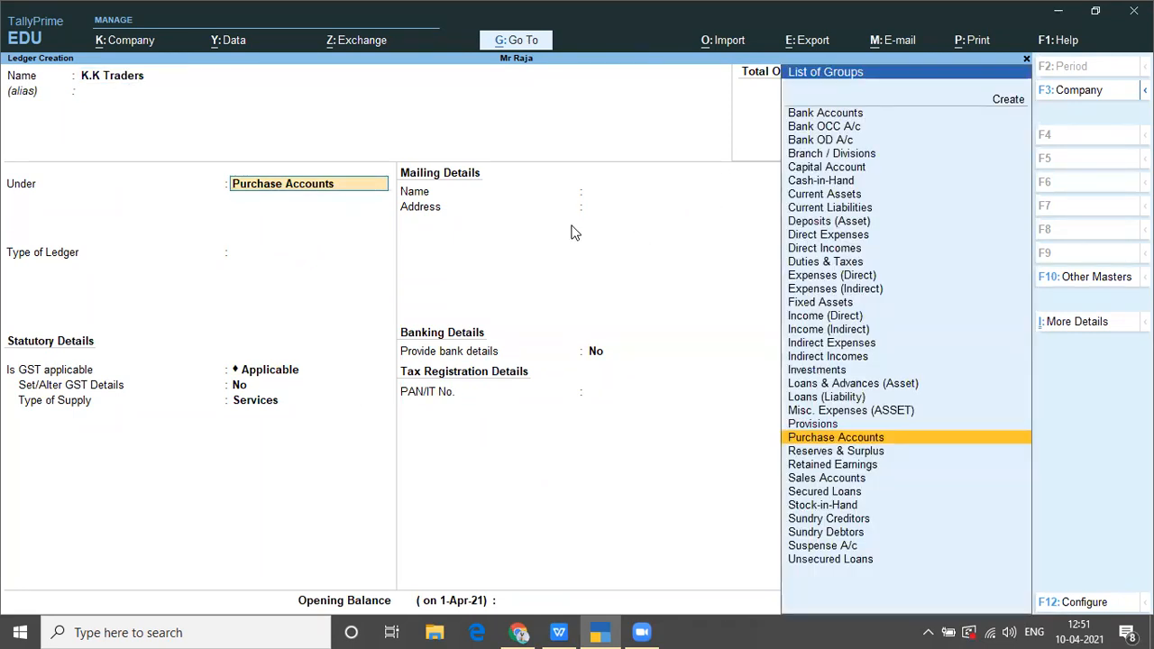
# Place the K.K Traders ledger under Sundry Creditors, keep the default details with registration type Regular, and save it
pyautogui.press('Return')
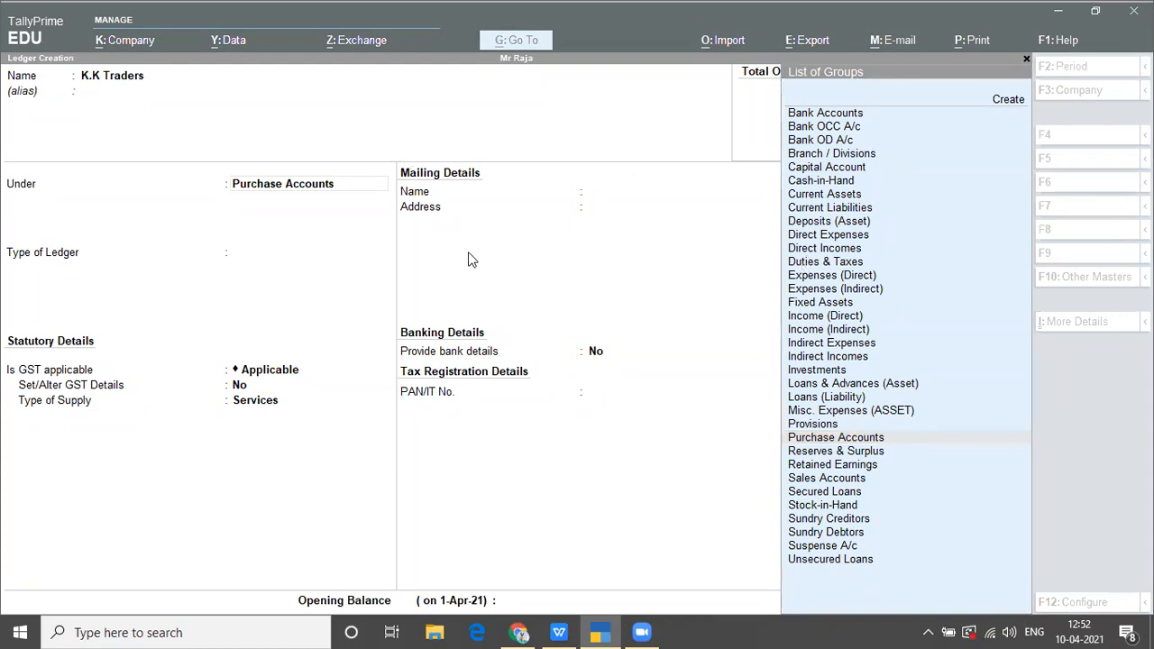
pyautogui.click(284, 258)
pyautogui.press('BackSpace')
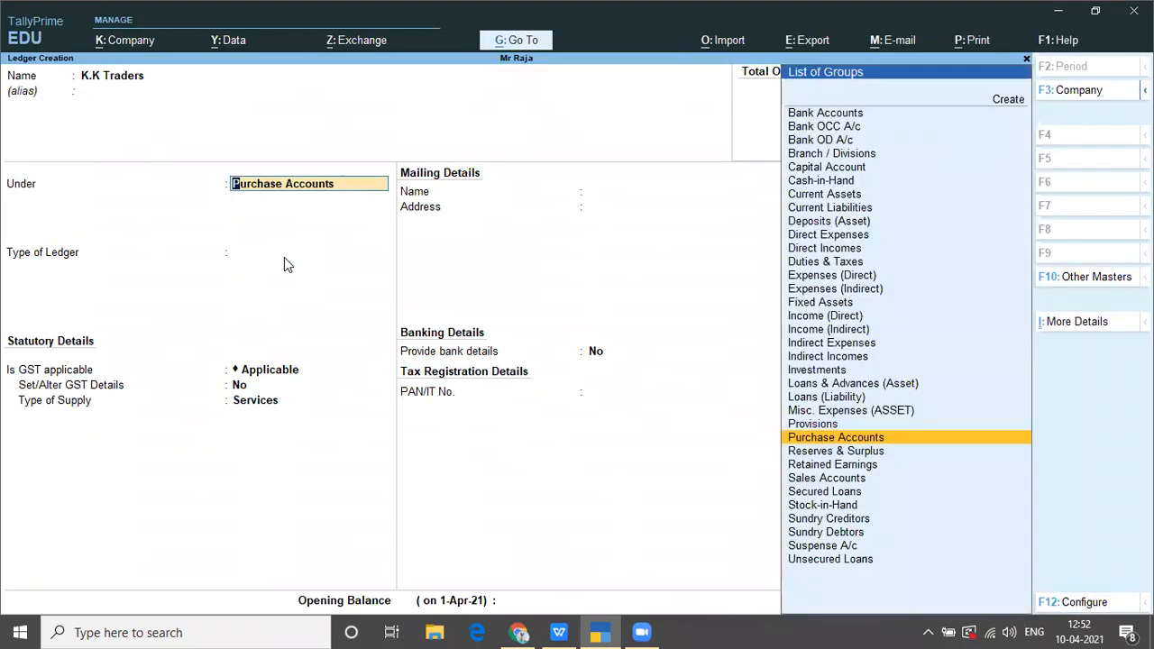
pyautogui.write('Su')
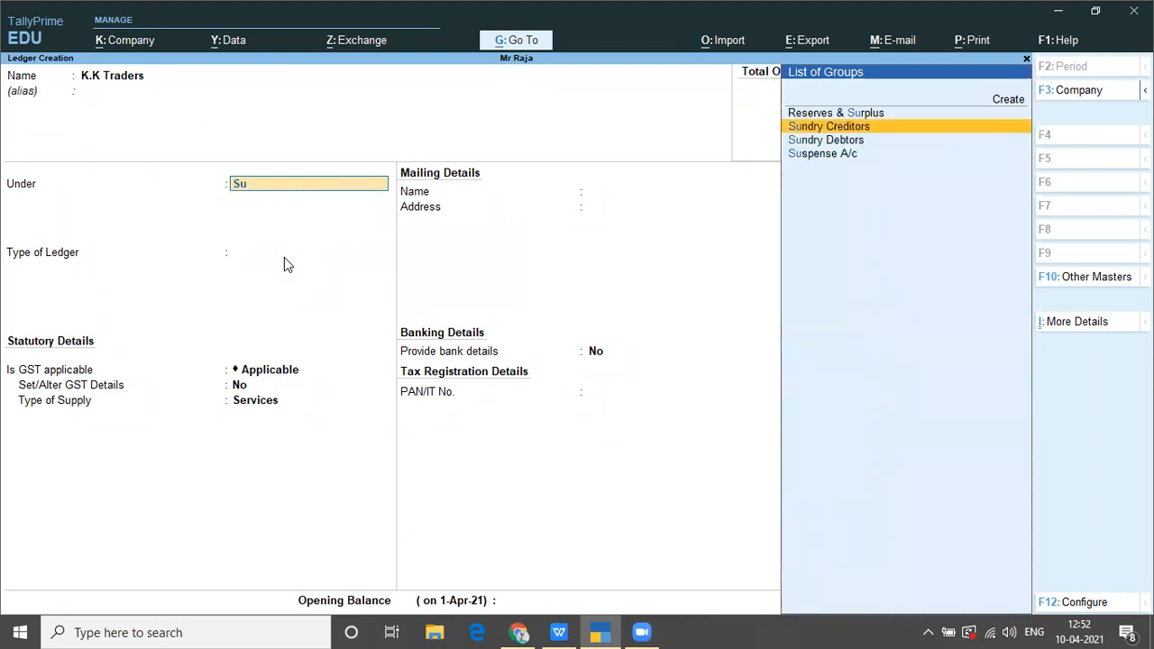
pyautogui.press('Return')
pyautogui.press('Return')
pyautogui.press('Return')
pyautogui.press('Return')
pyautogui.press('Return')
pyautogui.press('Return')
pyautogui.press('Return')
pyautogui.press('Return')
pyautogui.press('Return')
pyautogui.press('Return')
pyautogui.press('Return')
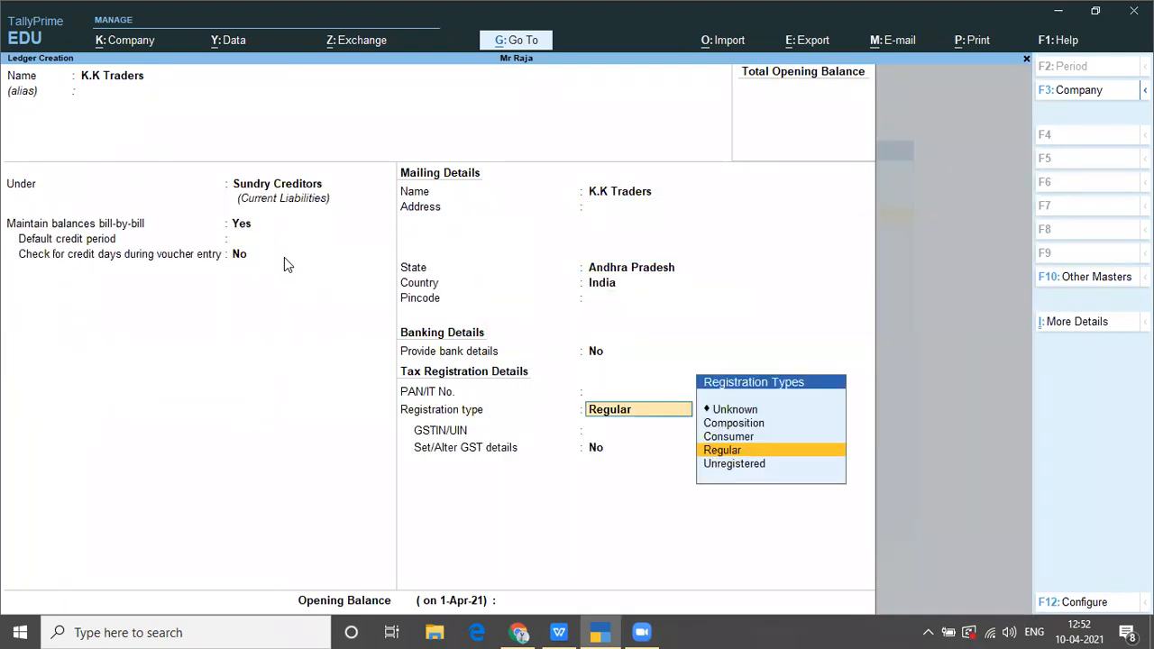
pyautogui.press('Return')
pyautogui.press('Return')
pyautogui.press('Return')
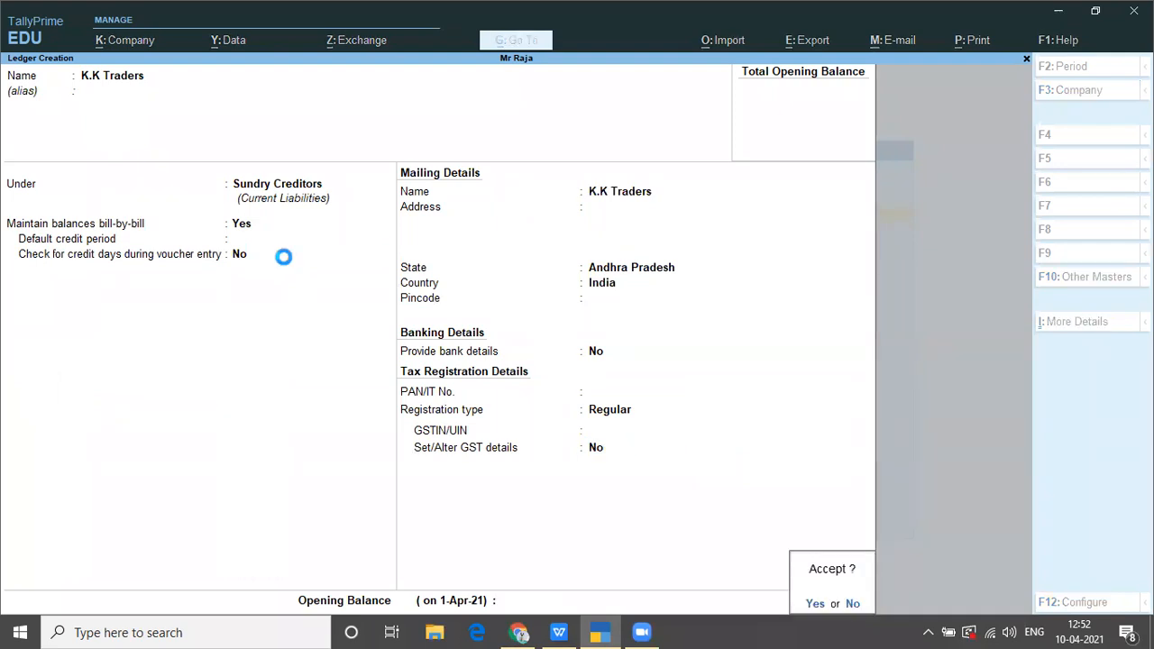
pyautogui.press('Return')
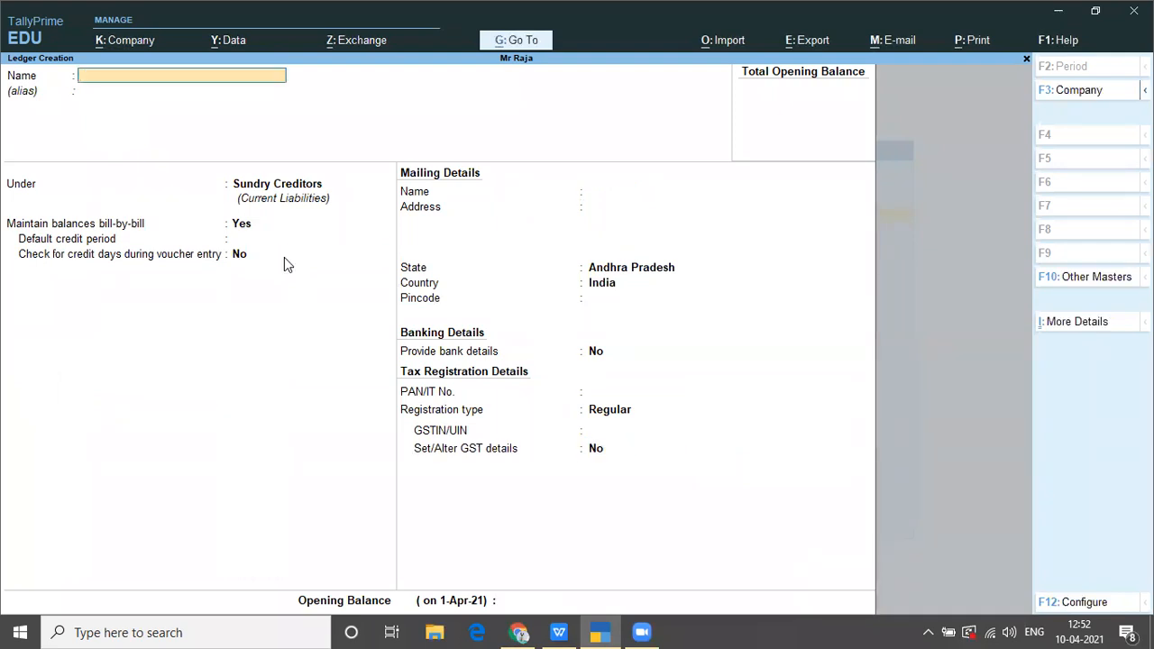
# Switch to the WPS document and review transactions 3 to 6, from the advance paid to K.K Traders to sales order 201
pyautogui.hotkey('alt', 'Tab')
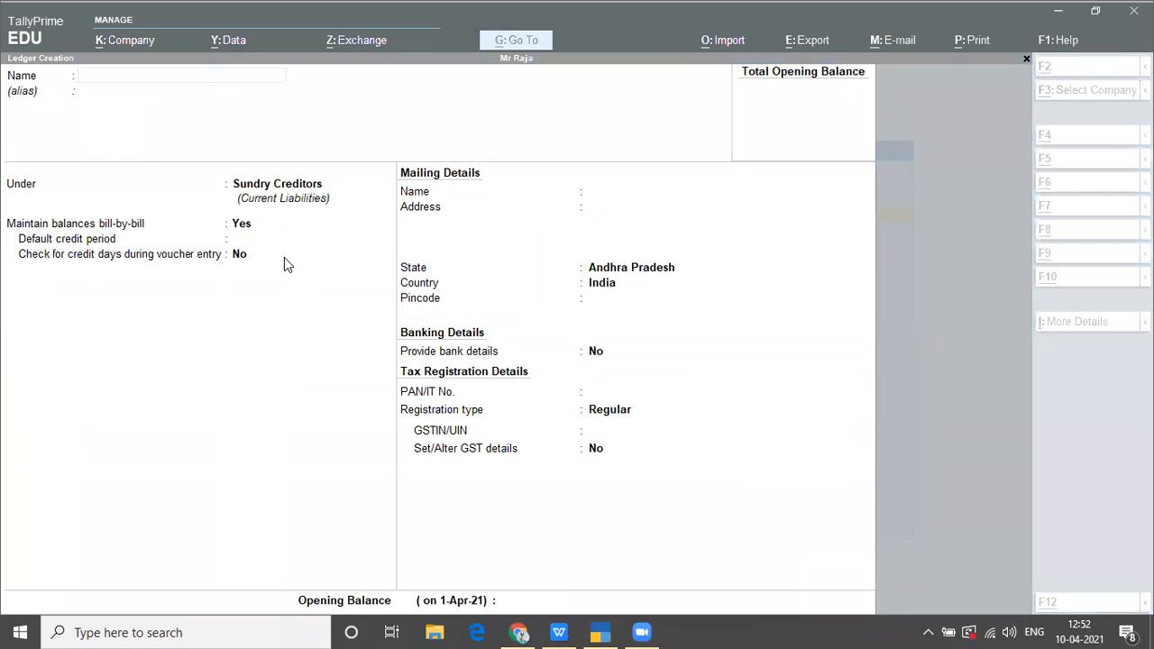
pyautogui.scroll(-3, 285, 259)
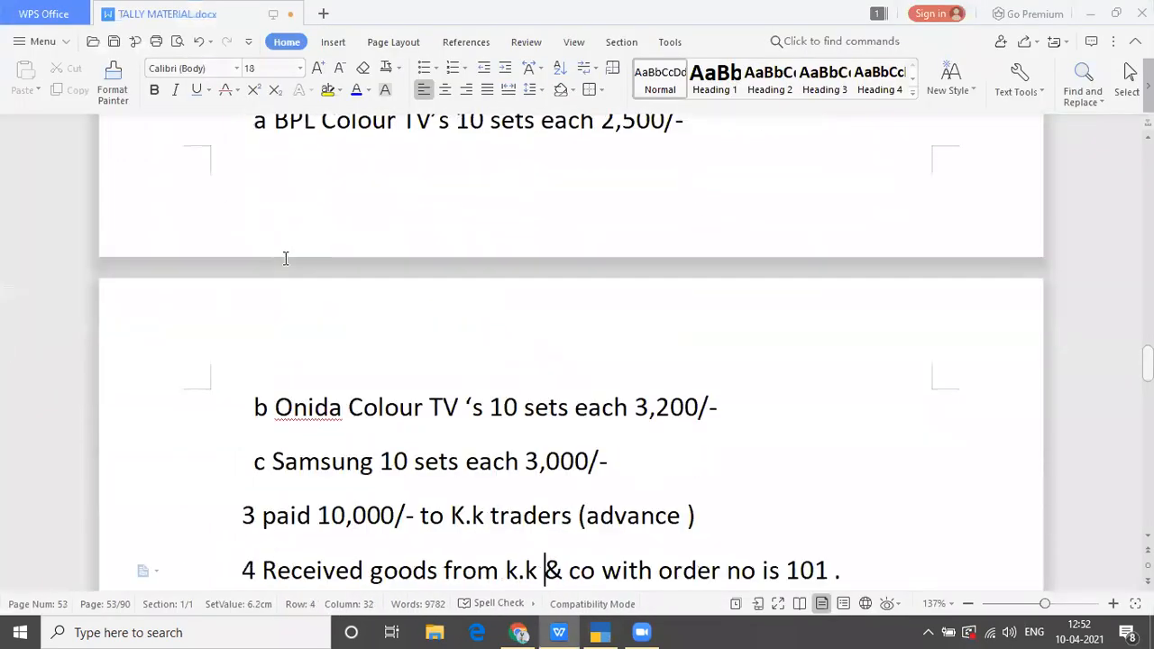
pyautogui.scroll(-1, 285, 259)
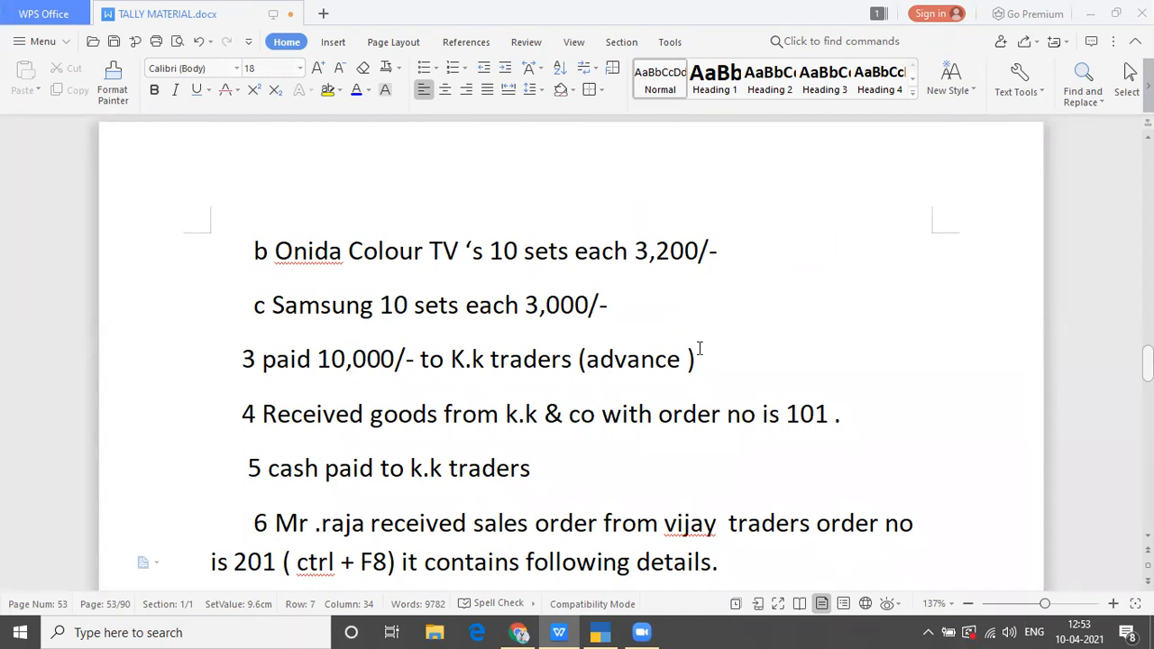
pyautogui.click(812, 364)
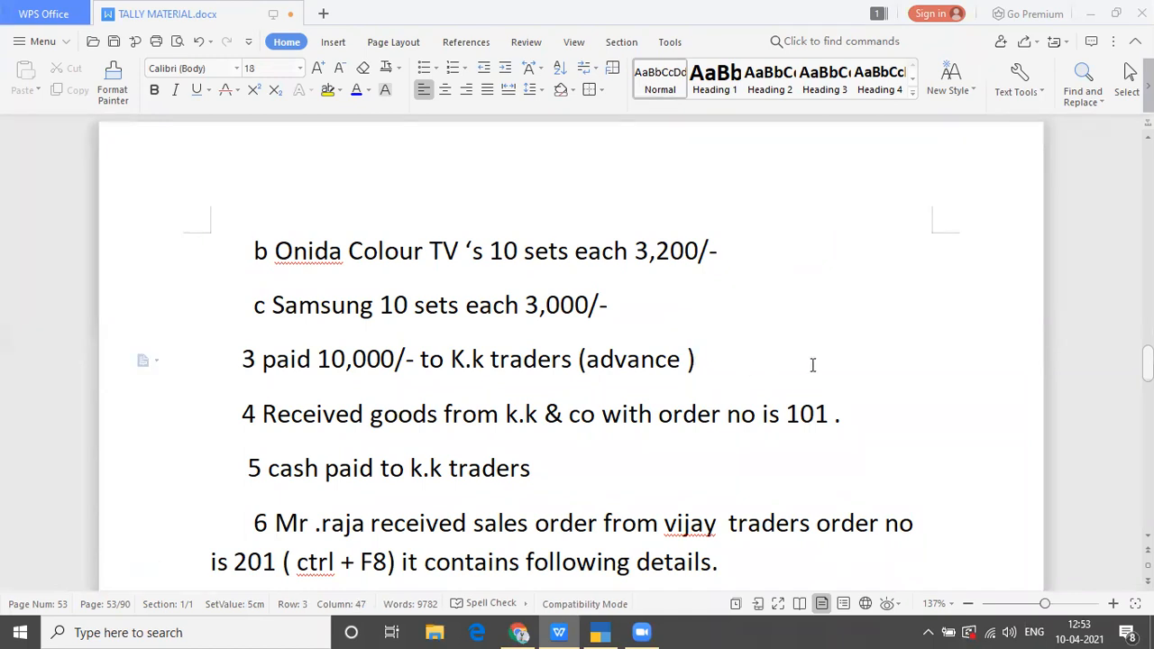
# Review transaction 4 in the WPS document, the goods received with order 101, and switch back to TallyPrime
pyautogui.press('Down')
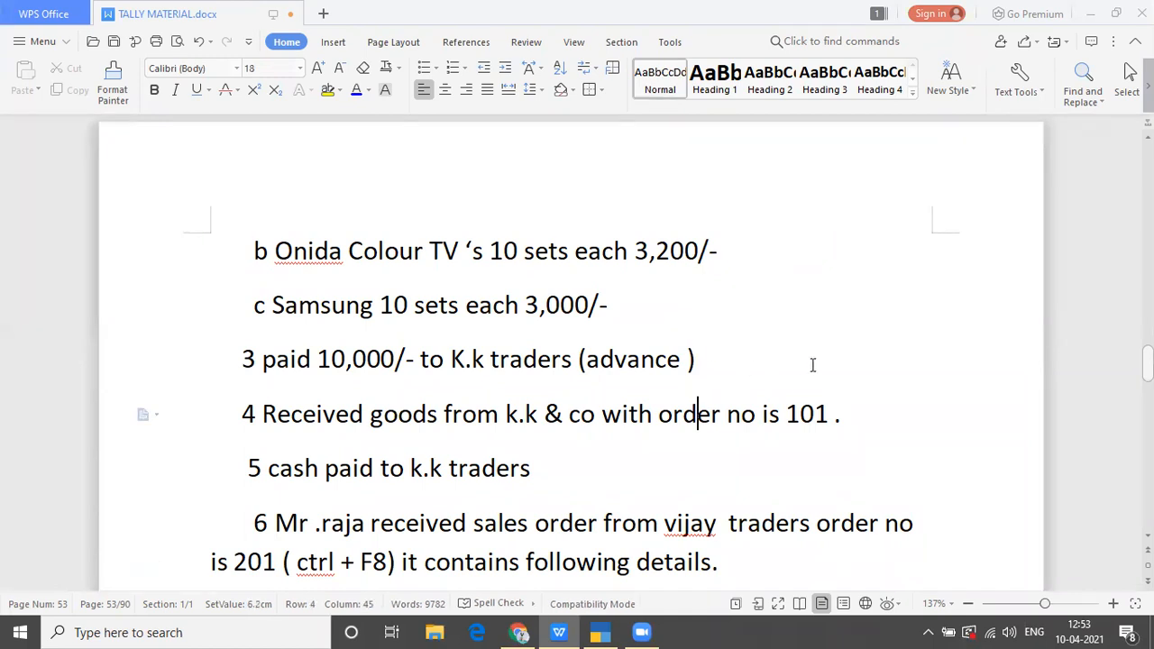
pyautogui.moveTo(258, 414); pyautogui.dragTo(840, 435)
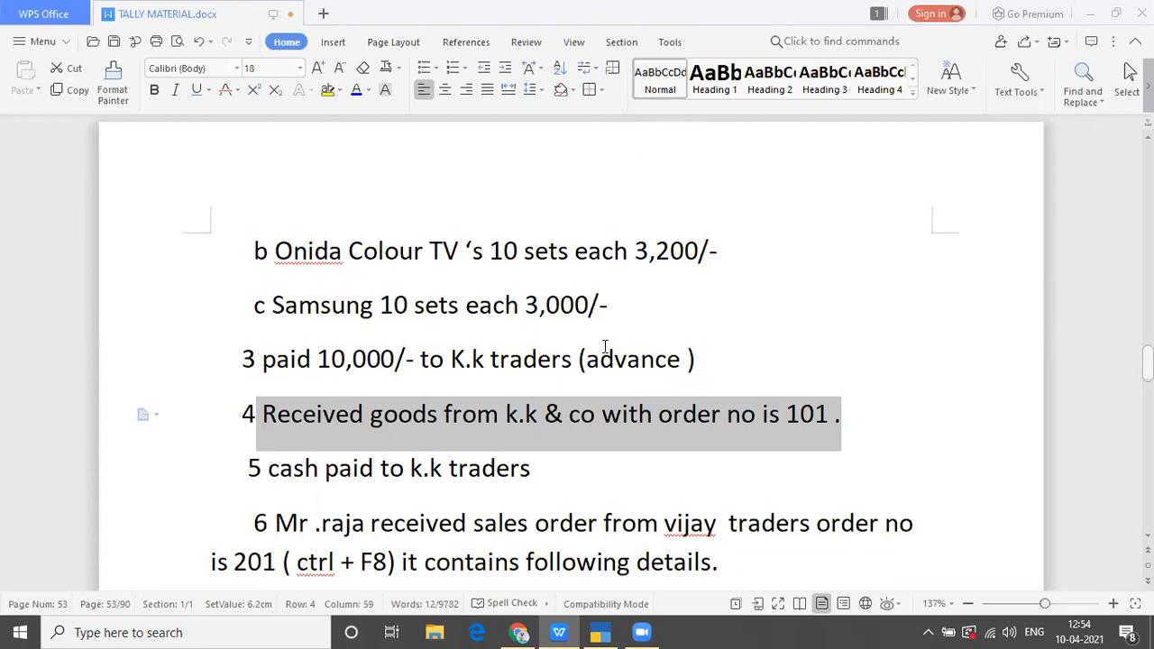
pyautogui.hotkey('alt', 'Tab')
pyautogui.hotkey('alt', 'Tab')
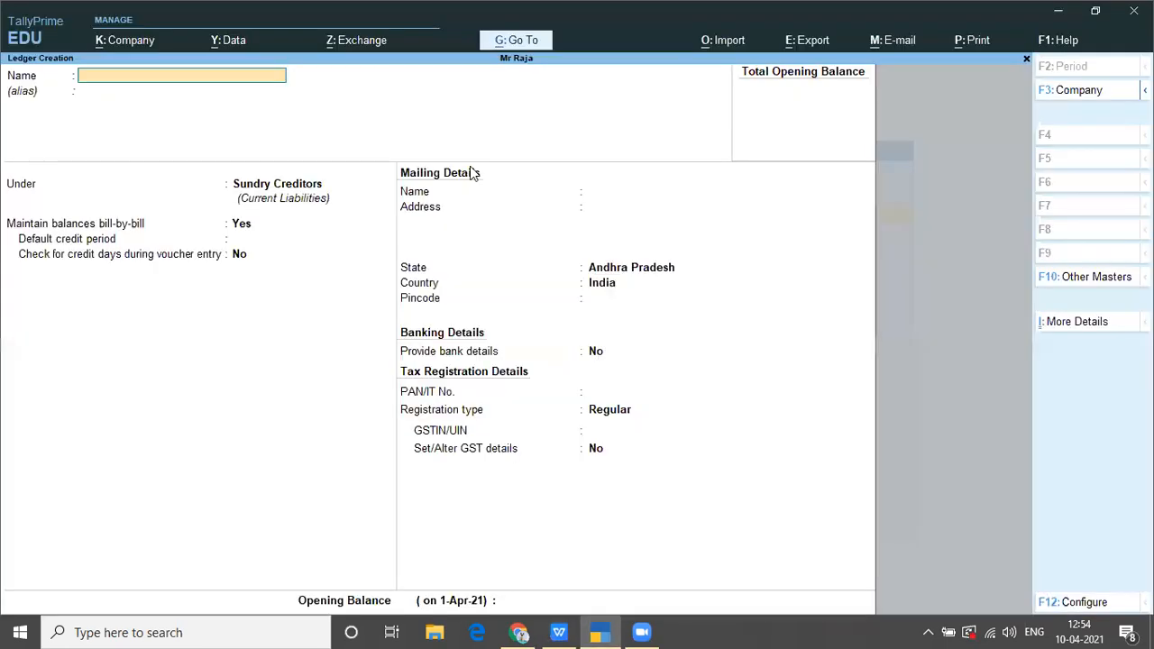
# Create the ledger Purchases under Purchase Accounts, leave its alias empty, keep the default details and save it
pyautogui.write('Purchases')
pyautogui.press('Return')
pyautogui.press('Return')
pyautogui.write('Pu')
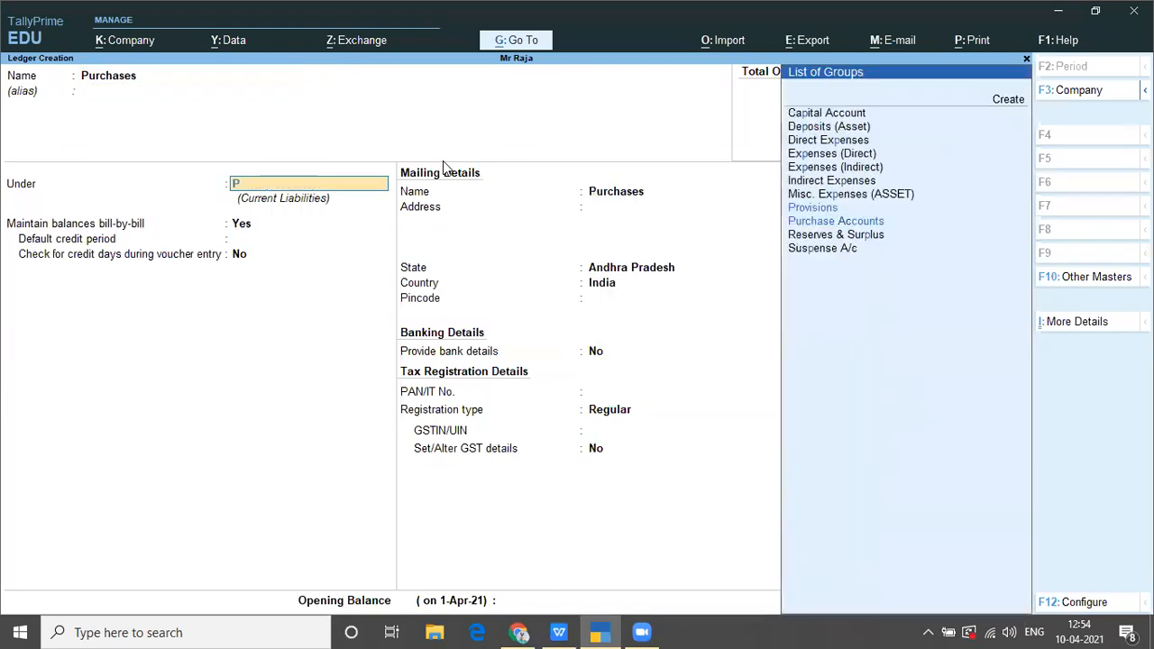
pyautogui.press('Return')
pyautogui.press('Return')
pyautogui.press('Return')
pyautogui.press('Return')
pyautogui.press('Return')
pyautogui.press('Return')
pyautogui.press('Return')
pyautogui.press('Return')
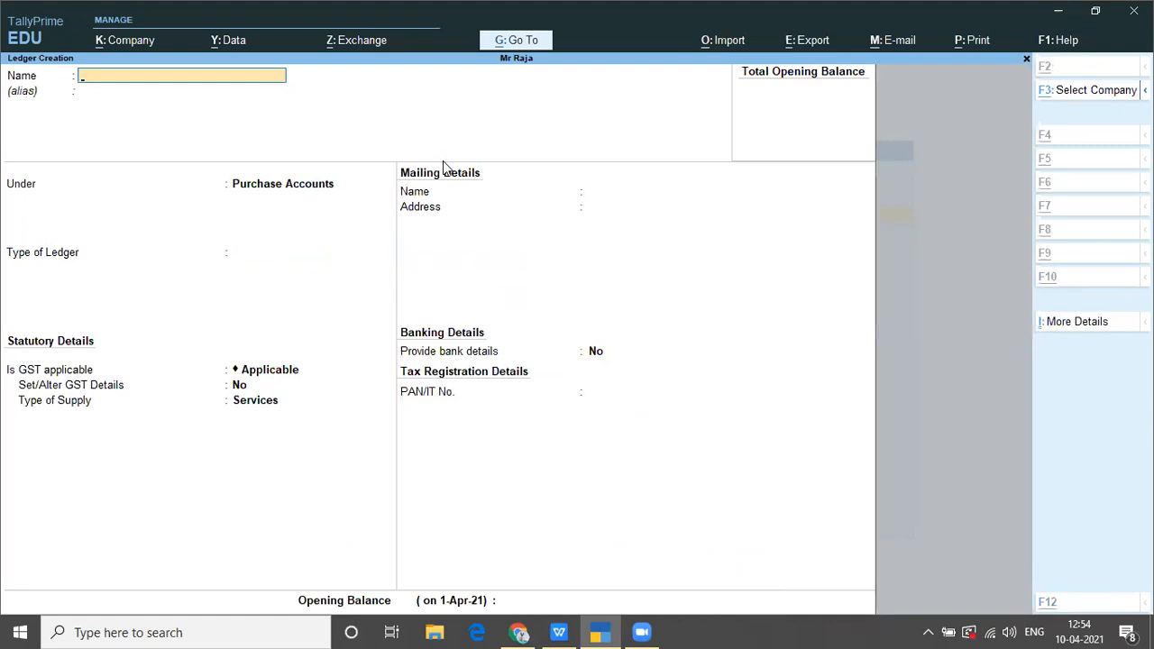
# Switch to the WPS document and review transaction 5, the cash paid to K.K Traders, and transaction 6, sales order 201
pyautogui.hotkey('alt', 'Tab')
pyautogui.hotkey('alt', 'Tab')
pyautogui.press('Down')
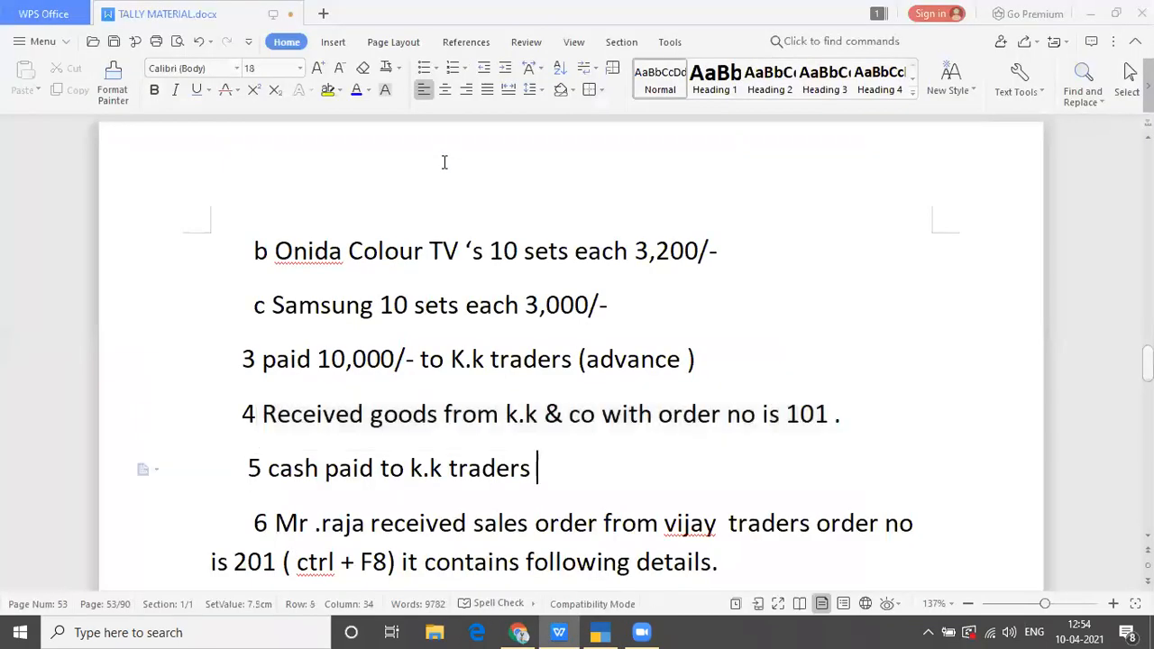
pyautogui.press('Down')
pyautogui.click(268, 468)
pyautogui.moveTo(267, 468); pyautogui.dragTo(554, 476)
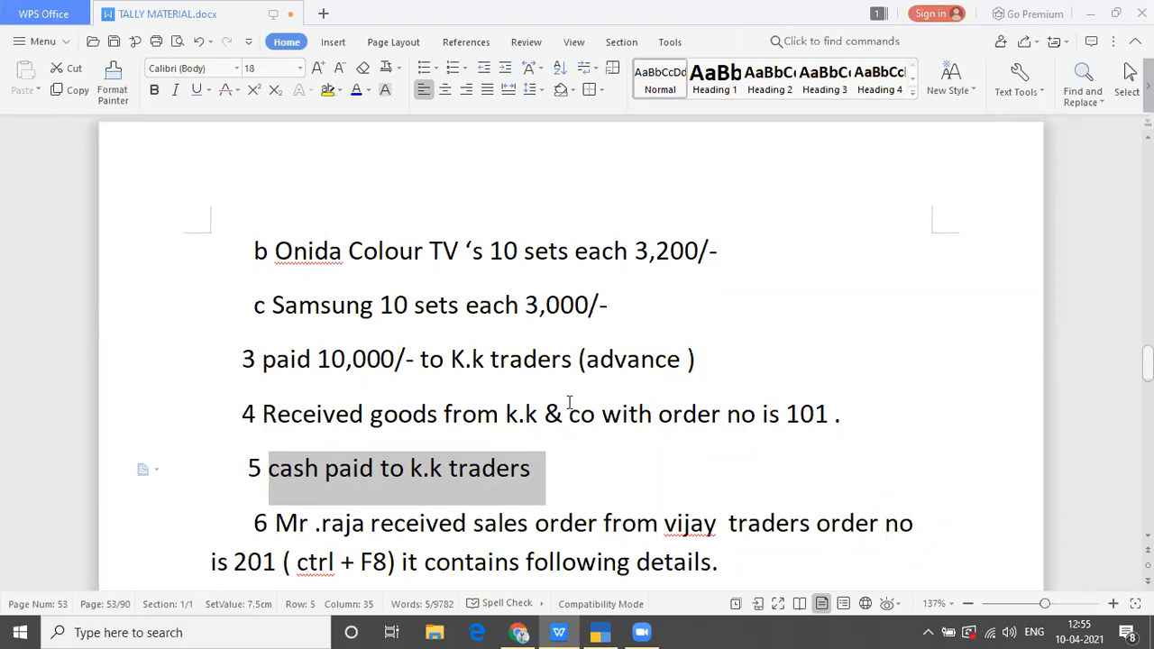
pyautogui.click(577, 478)
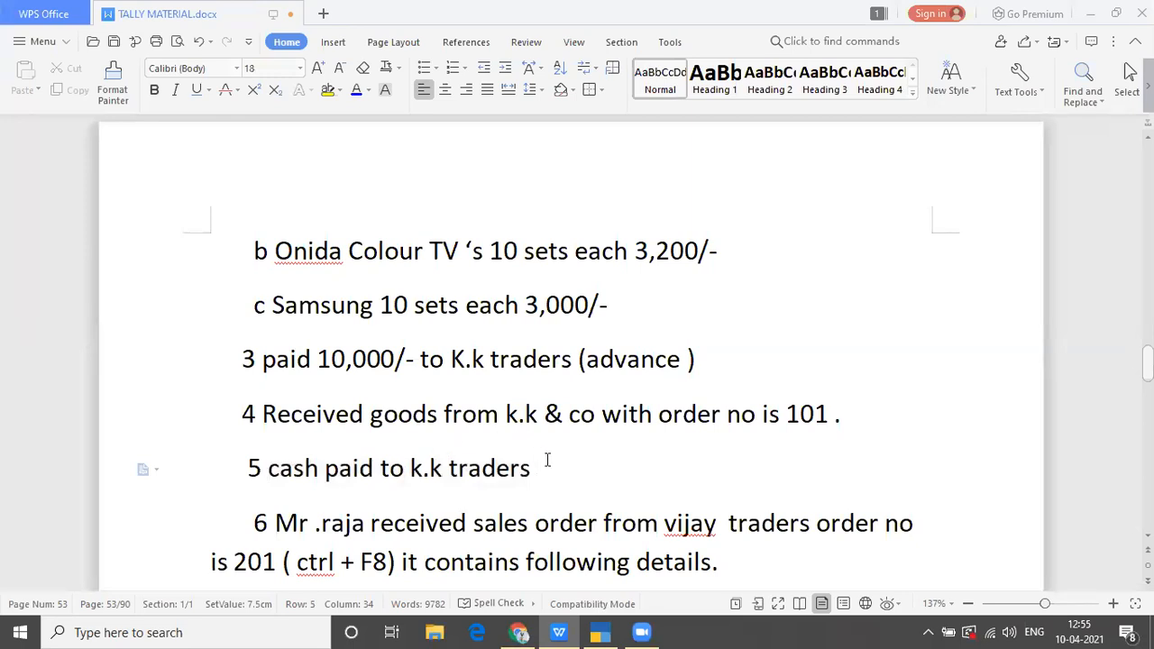
pyautogui.moveTo(250, 523); pyautogui.dragTo(819, 430)
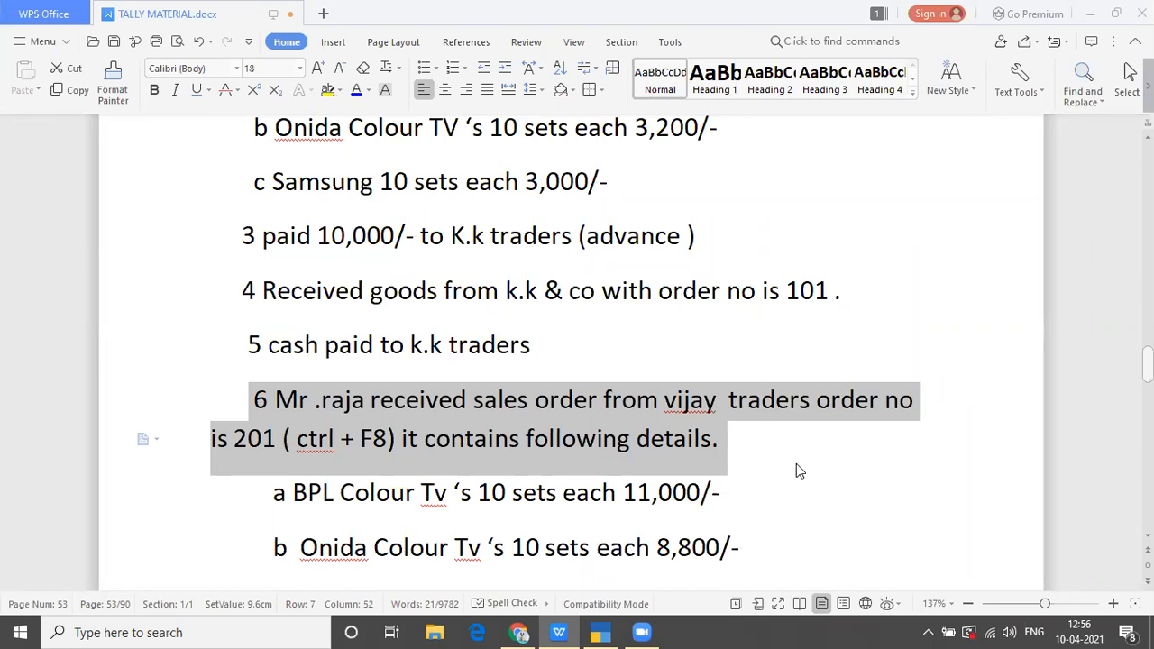
# Switch to TallyPrime and name the new ledger Sales Order, leaving its alias empty
pyautogui.hotkey('alt', 'Tab')
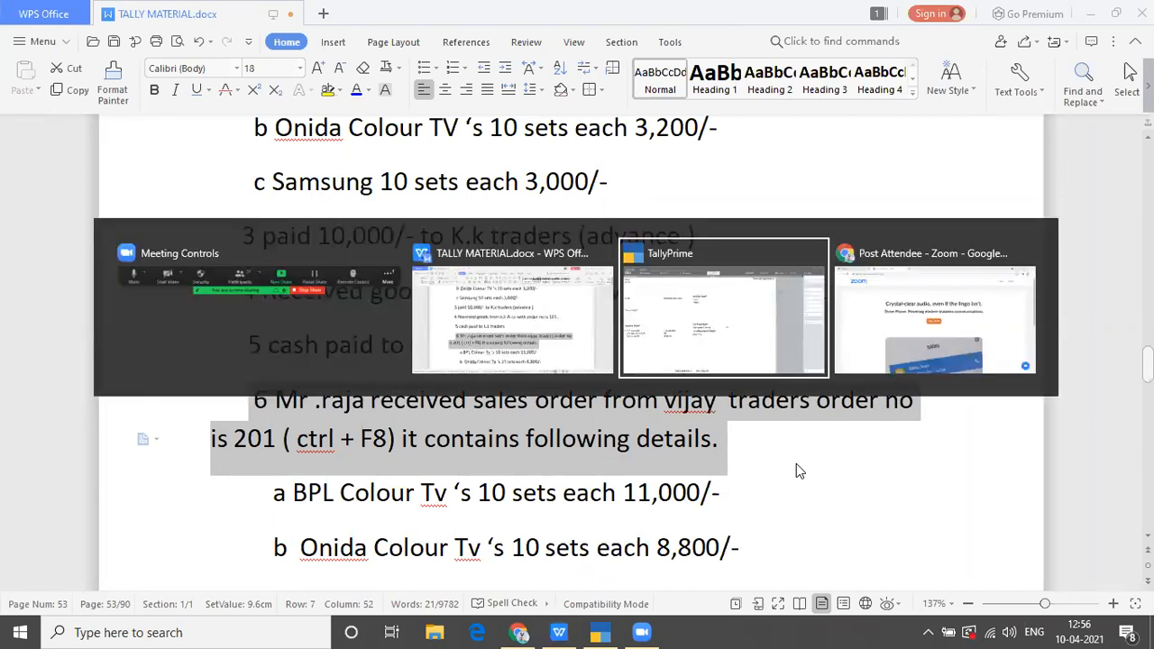
pyautogui.write('Sales Ore')
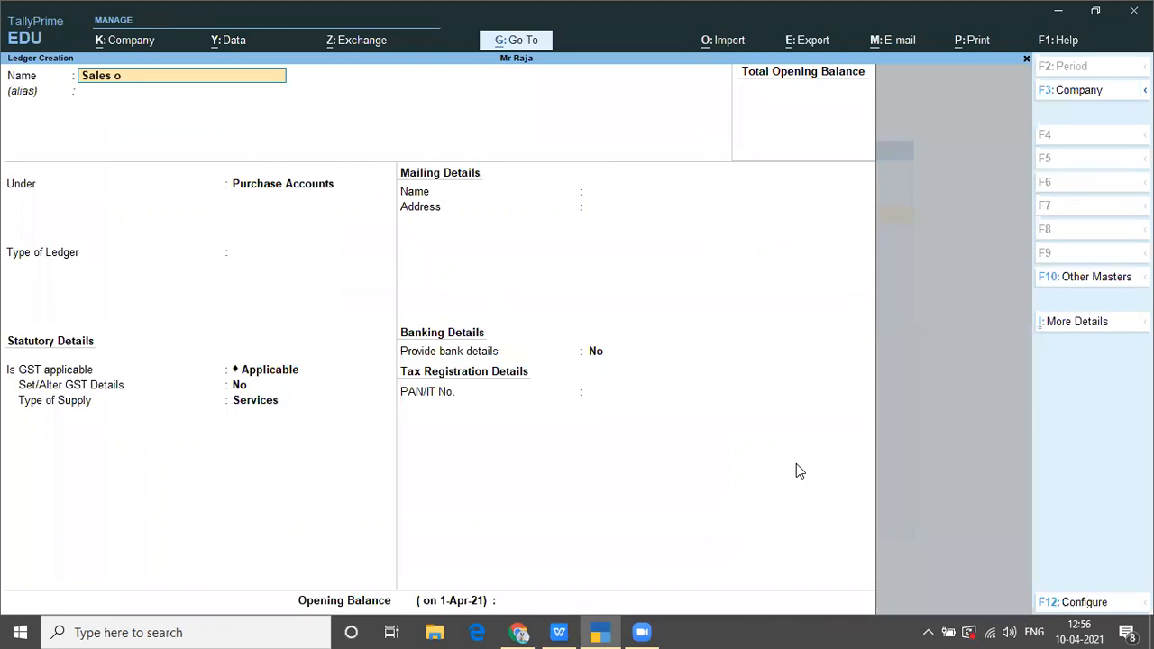
pyautogui.press('BackSpace')
pyautogui.write('der')
pyautogui.press('Return')
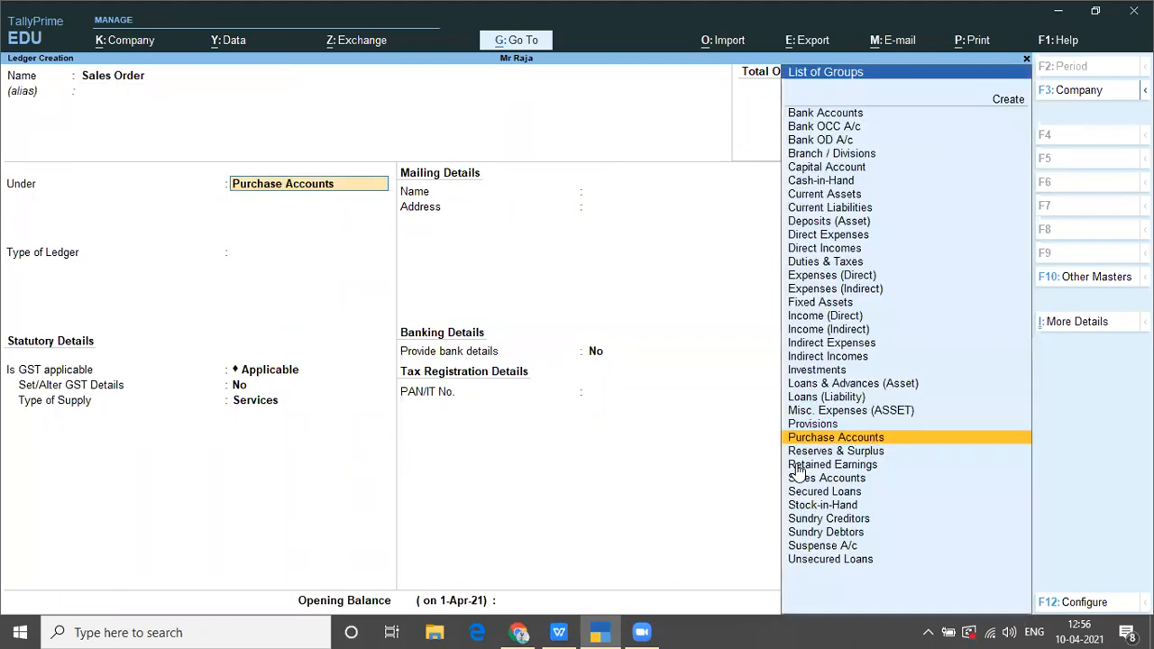
# Place the Sales Order ledger under Sales Accounts, keep the default details and save it
pyautogui.write('S')
pyautogui.press('Down')
pyautogui.press('Down')
pyautogui.press('Up')
pyautogui.press('Return')
pyautogui.press('Return')
pyautogui.press('Return')
pyautogui.press('Return')
pyautogui.press('Return')
pyautogui.press('Return')
pyautogui.press('Return')
pyautogui.press('Return')
# Name the next ledger Vijay Traders, leave its alias empty, and place it under Sundry Debtors
pyautogui.write('Vijat')
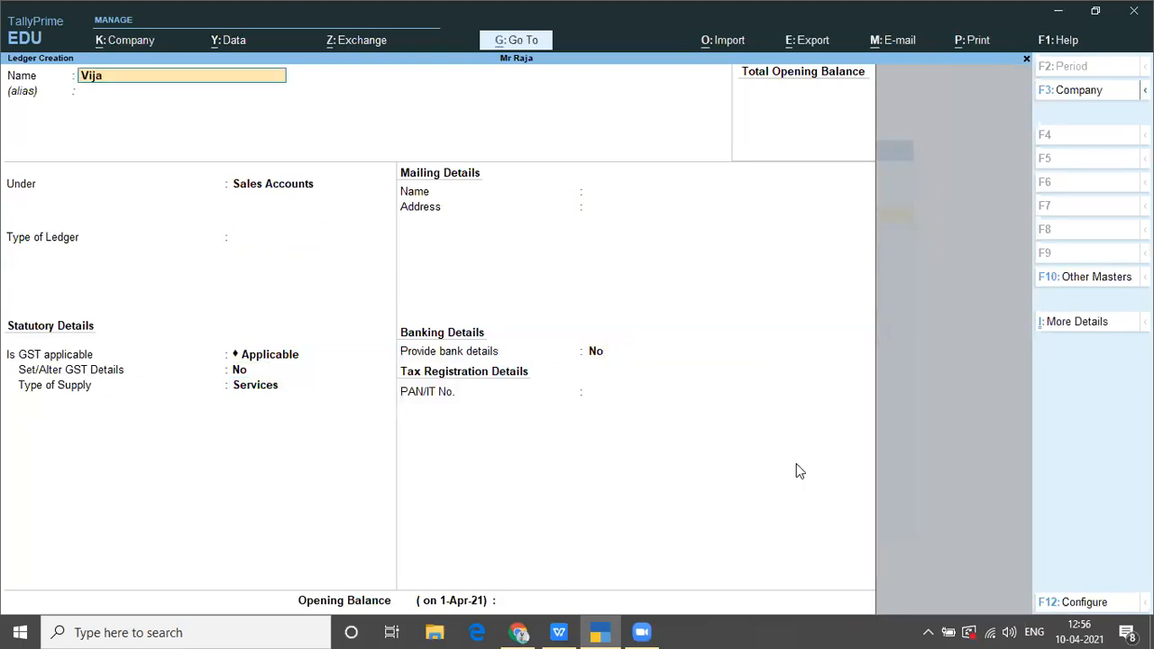
pyautogui.press('BackSpace')
pyautogui.write('y Traders')
pyautogui.press('Return')
pyautogui.press('Return')
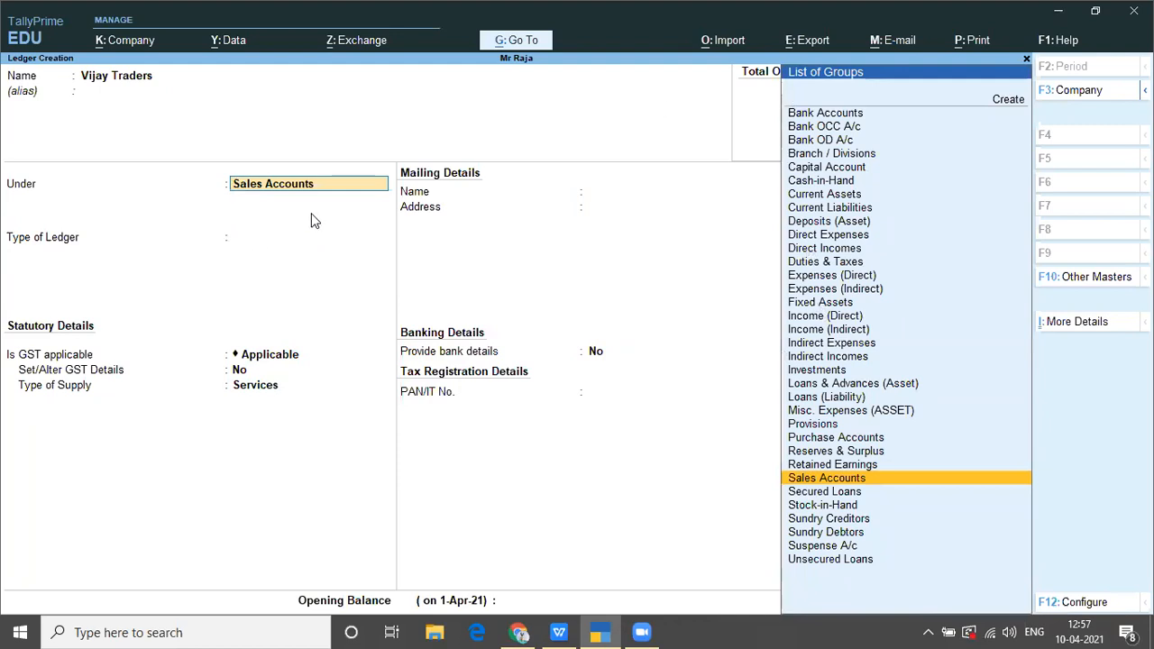
pyautogui.write('Su')
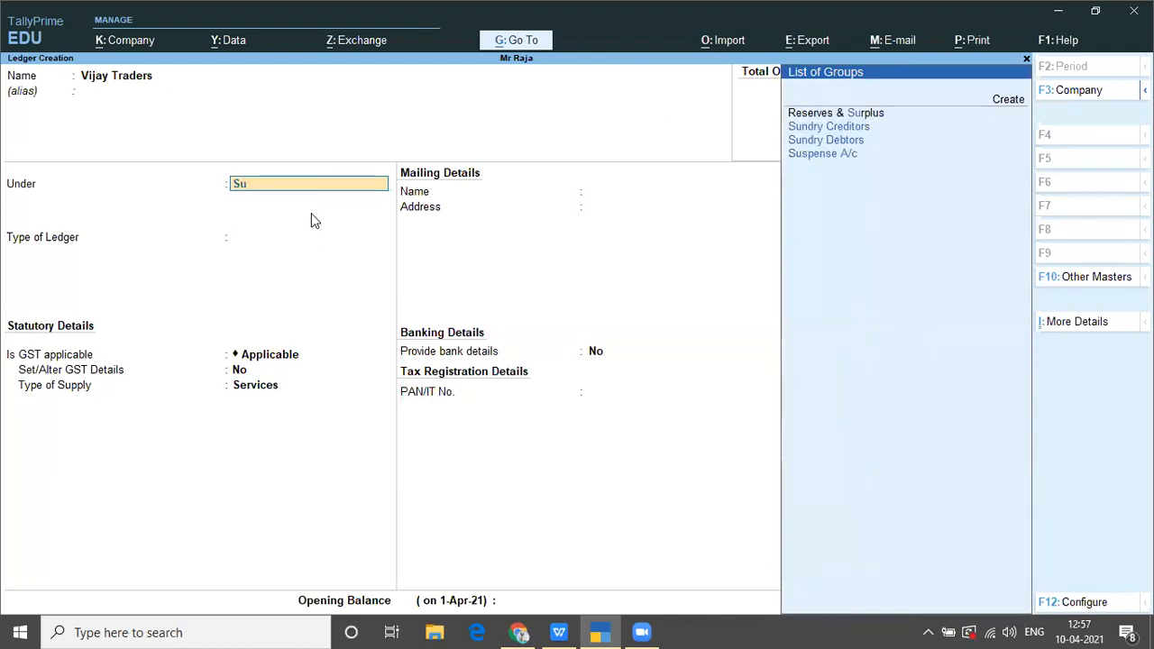
pyautogui.press('Down')
pyautogui.press('Down')
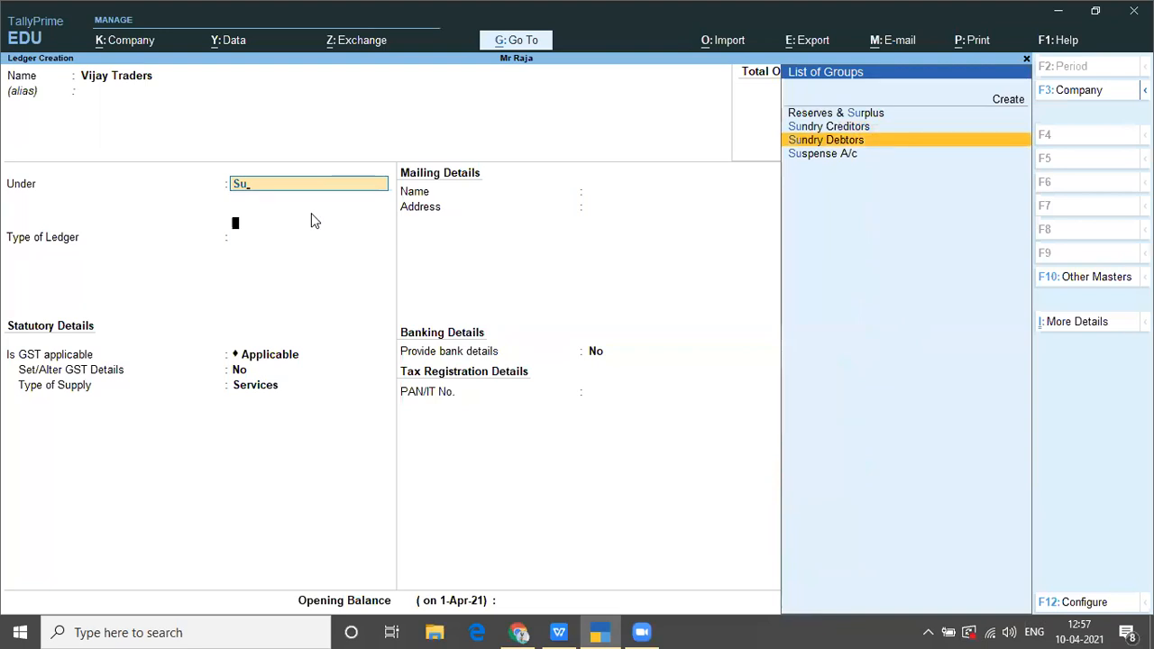
pyautogui.press('Return')
# Keep the default details for Vijay Traders, with state Andhra Pradesh and registration type Regular, and save the ledger
pyautogui.press('Return')
pyautogui.press('Return')
pyautogui.press('Return')
pyautogui.press('Return')
pyautogui.press('Return')
pyautogui.press('Return')
pyautogui.press('Return')
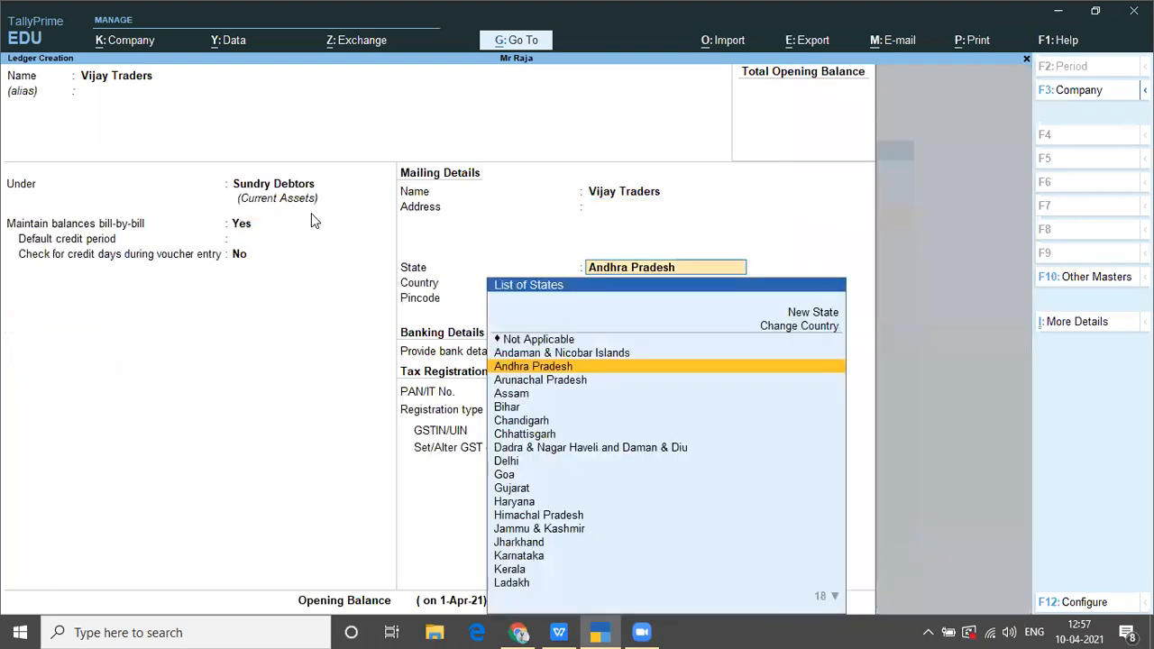
pyautogui.press('Return')
pyautogui.press('Return')
pyautogui.press('Return')
pyautogui.press('Return')
pyautogui.press('Return')
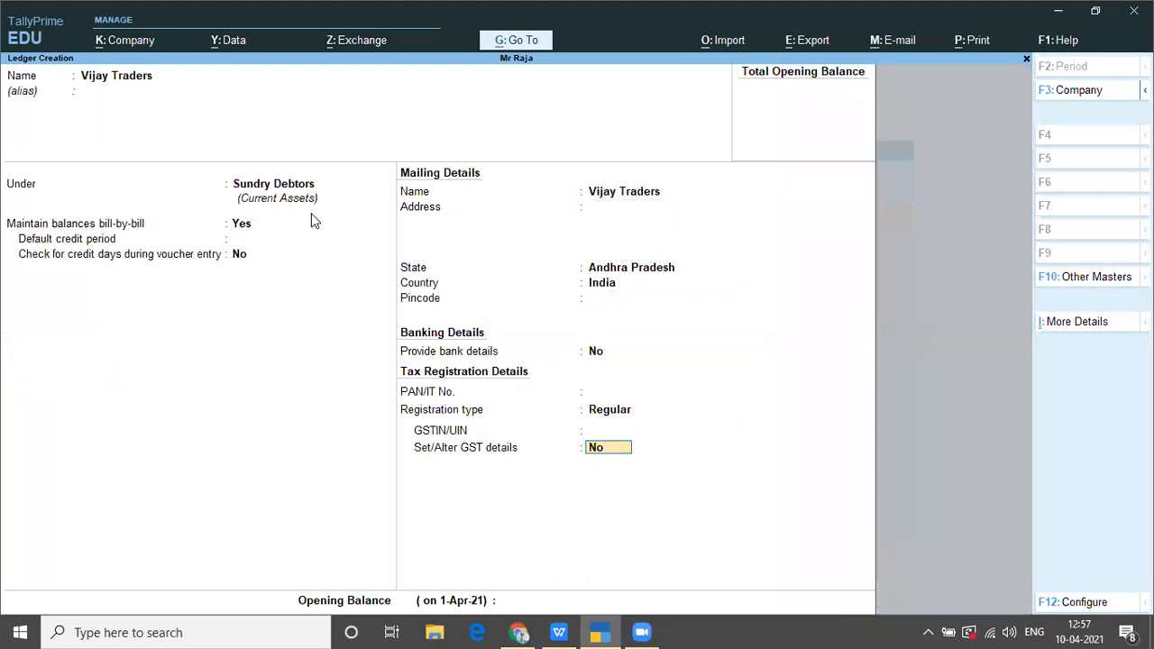
pyautogui.press('Return')
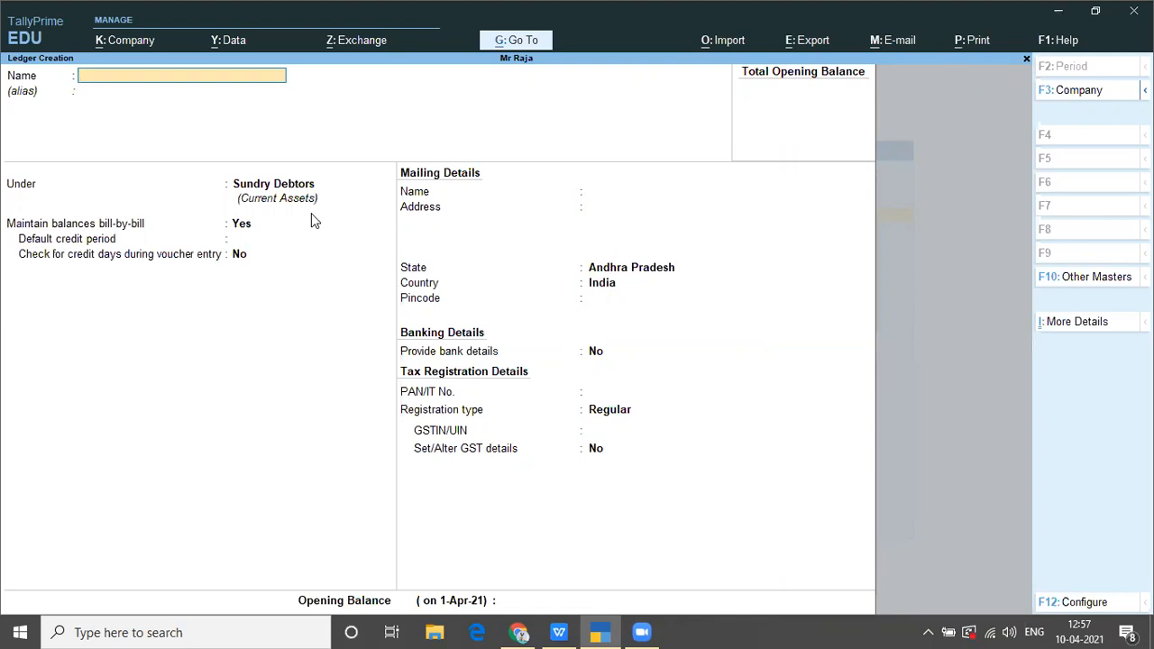
# Create the ledger Sales under Sales Accounts, leave its alias empty, keep the default details and save it
pyautogui.write('Sales')
pyautogui.press('Return')
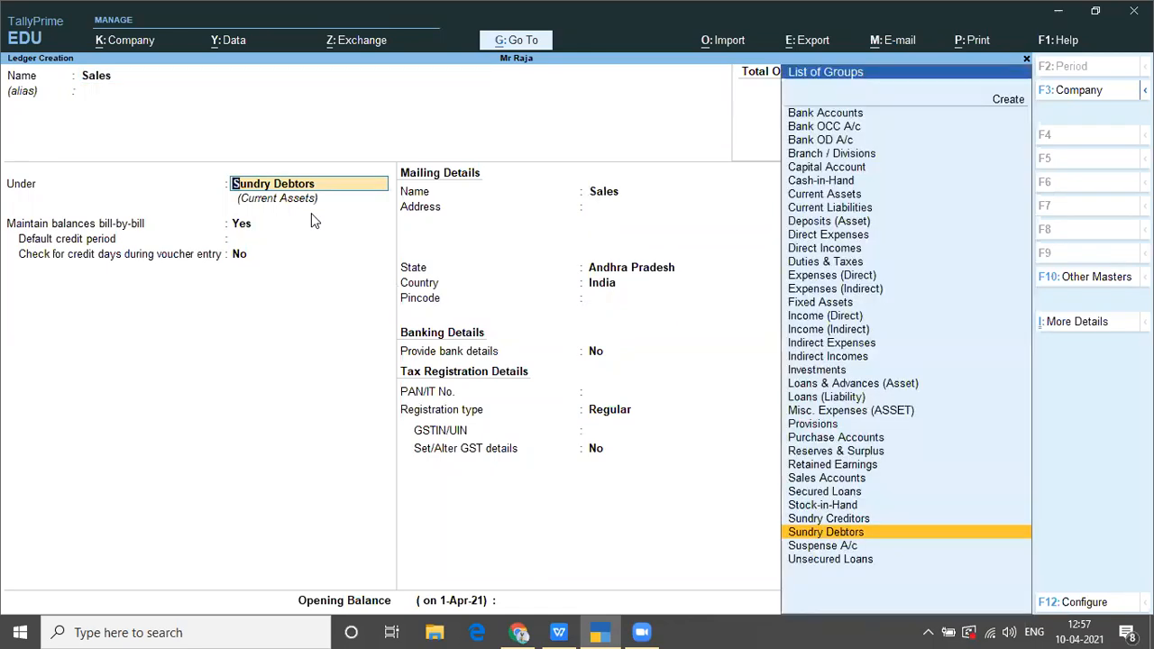
pyautogui.write('Sa')
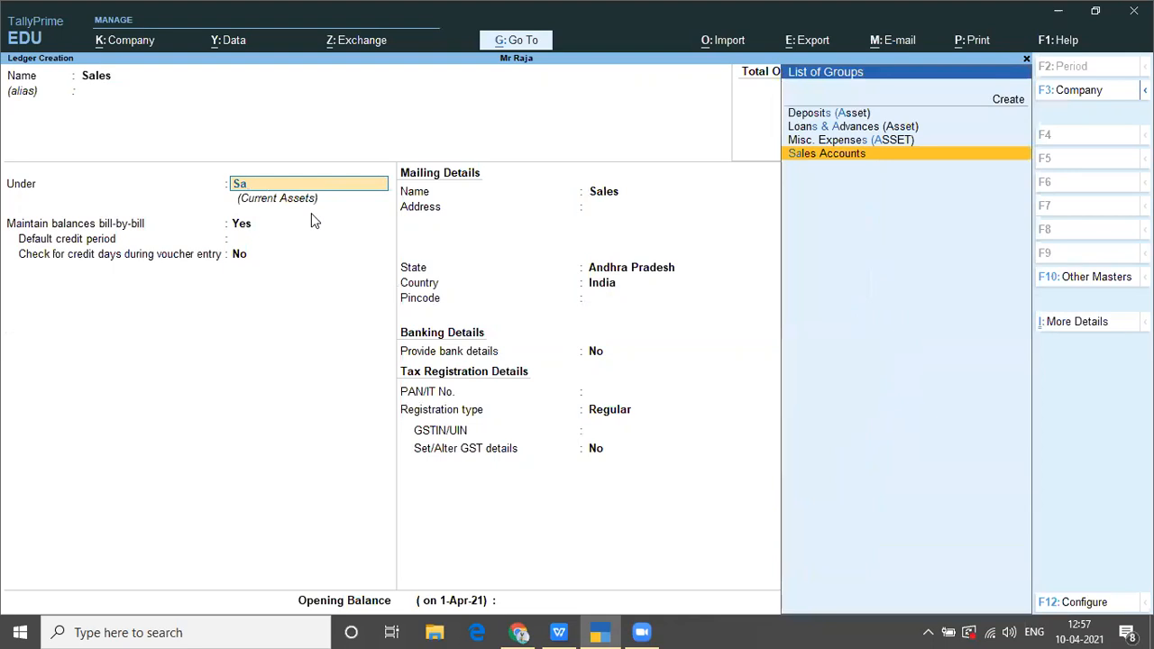
pyautogui.press('Return')
pyautogui.press('Return')
pyautogui.press('Return')
pyautogui.press('Return')
pyautogui.press('Return')
pyautogui.press('Return')
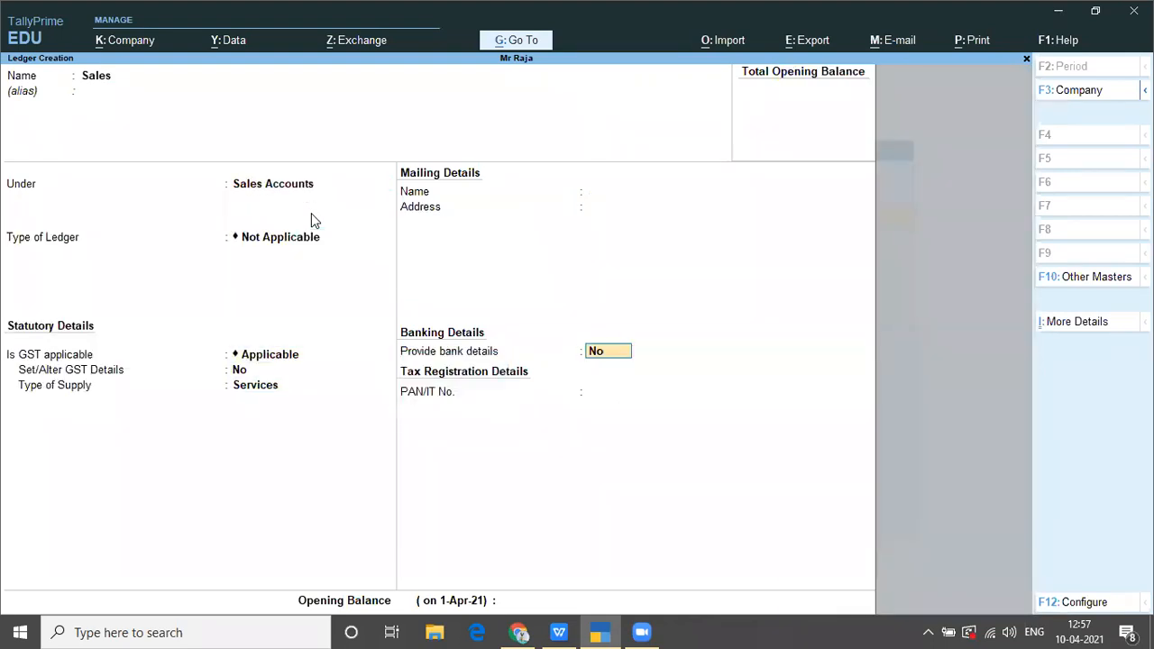
pyautogui.press('Return')
pyautogui.press('Return')
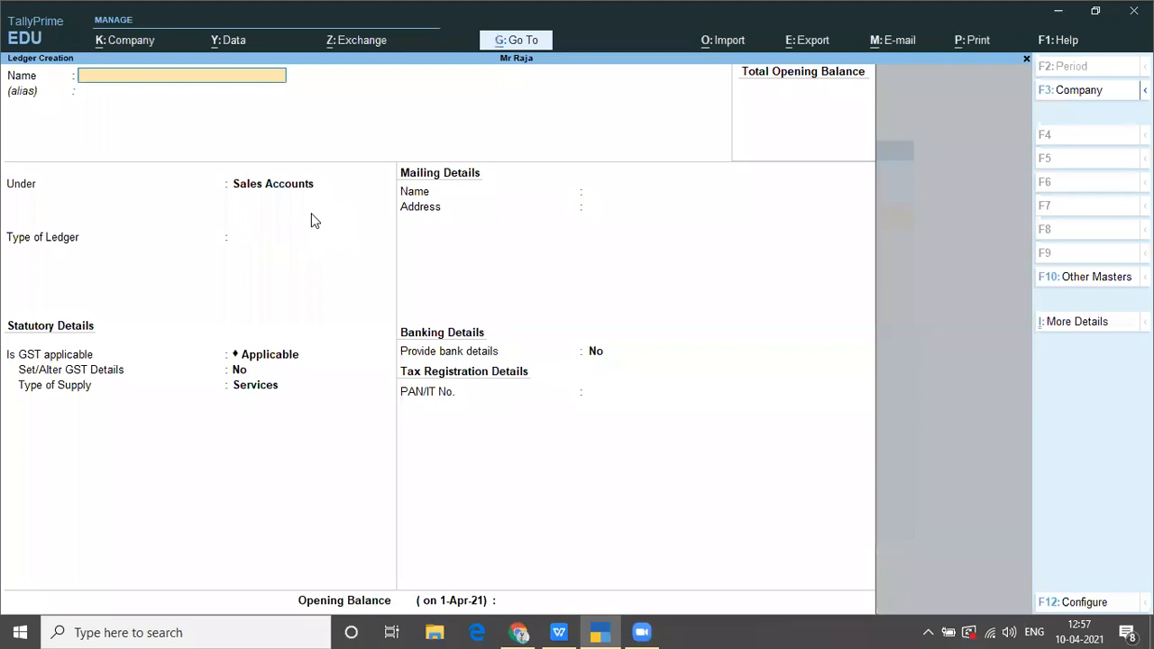
# Switch to the WPS document and review the items of sales order 201 and transactions 7 to 9 with Vijay Traders
pyautogui.hotkey('alt', 'Tab')
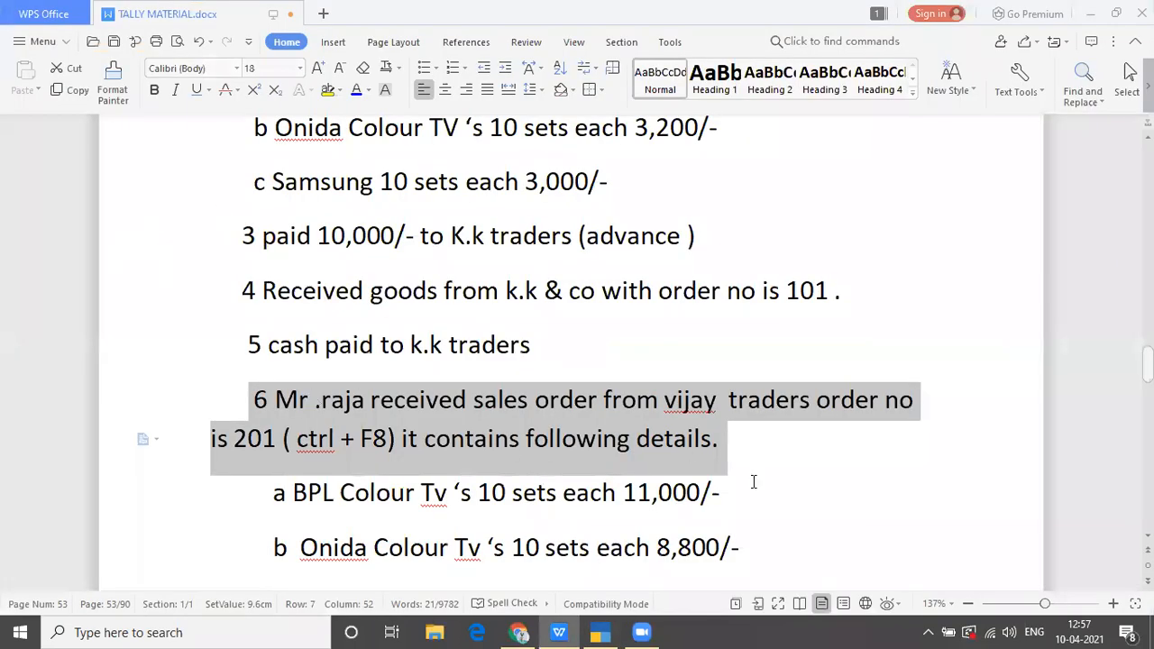
pyautogui.click(753, 483)
pyautogui.press('Down')
pyautogui.press('Down')
pyautogui.press('Down')
pyautogui.press('Down')
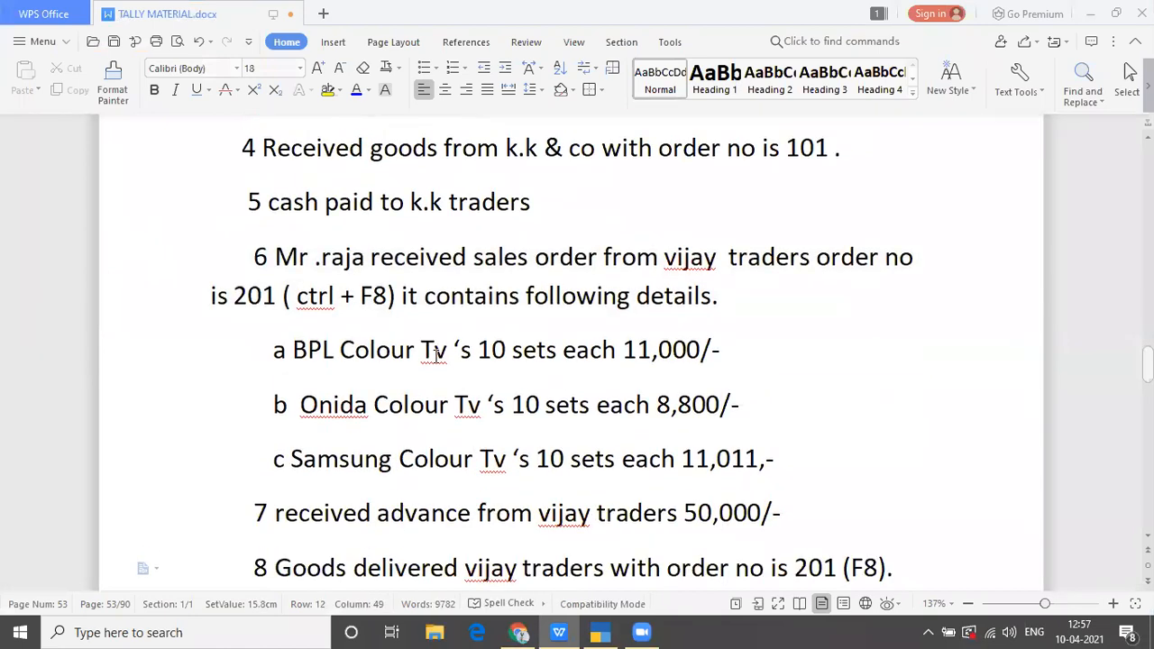
pyautogui.moveTo(275, 514); pyautogui.dragTo(792, 534)
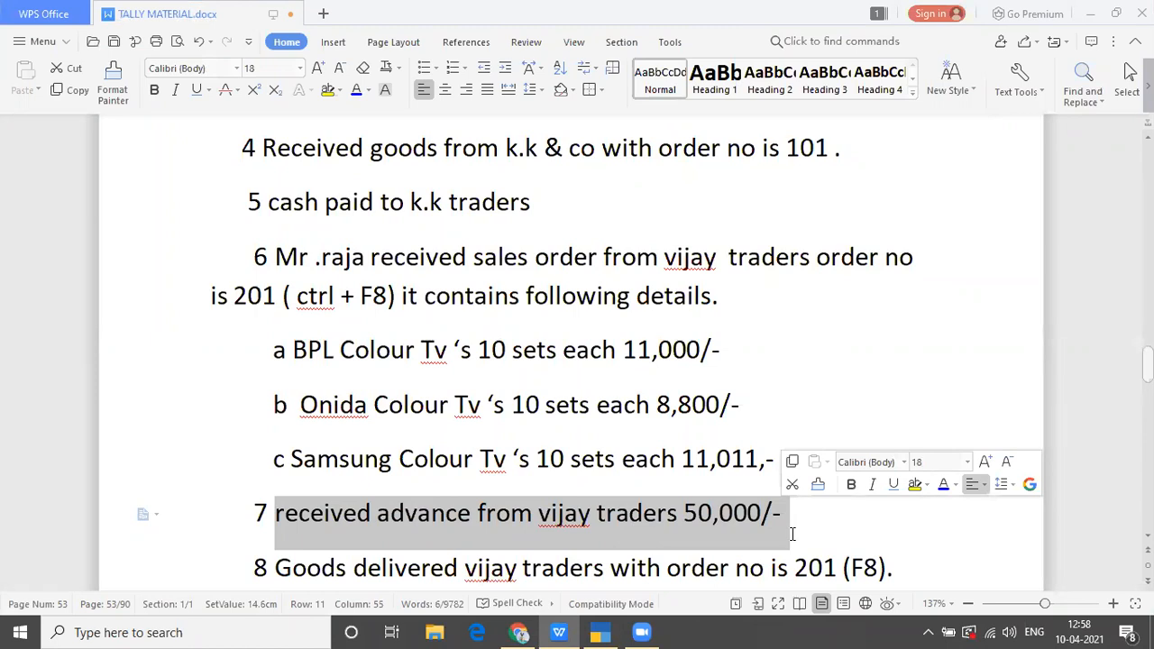
pyautogui.click(793, 534)
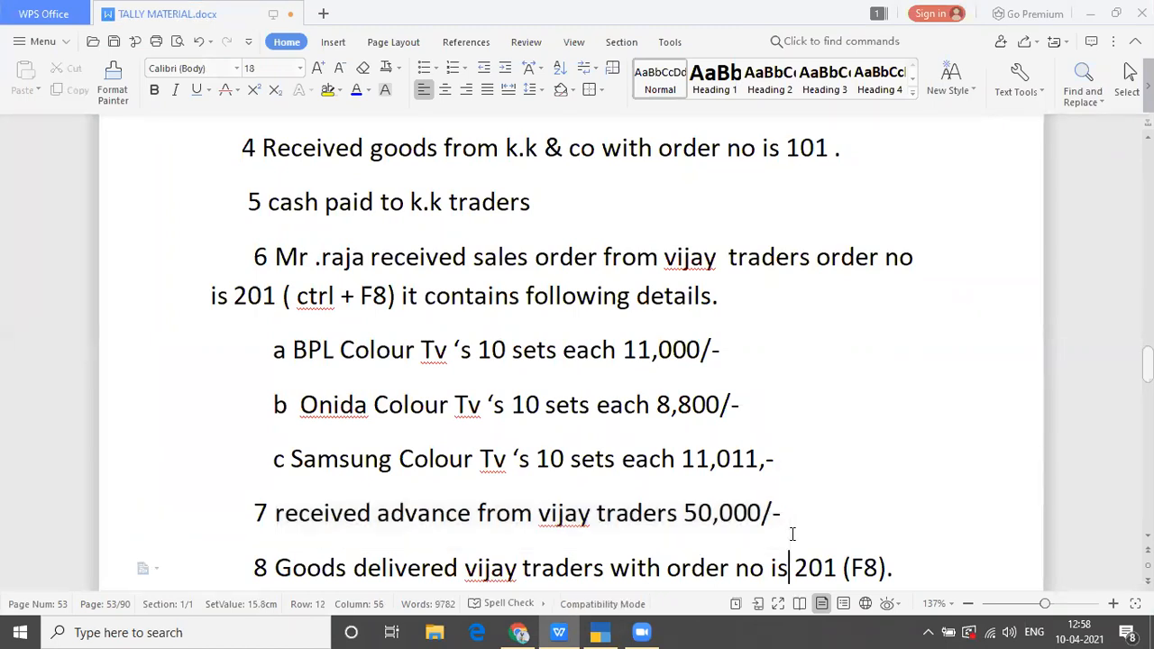
pyautogui.press('Down')
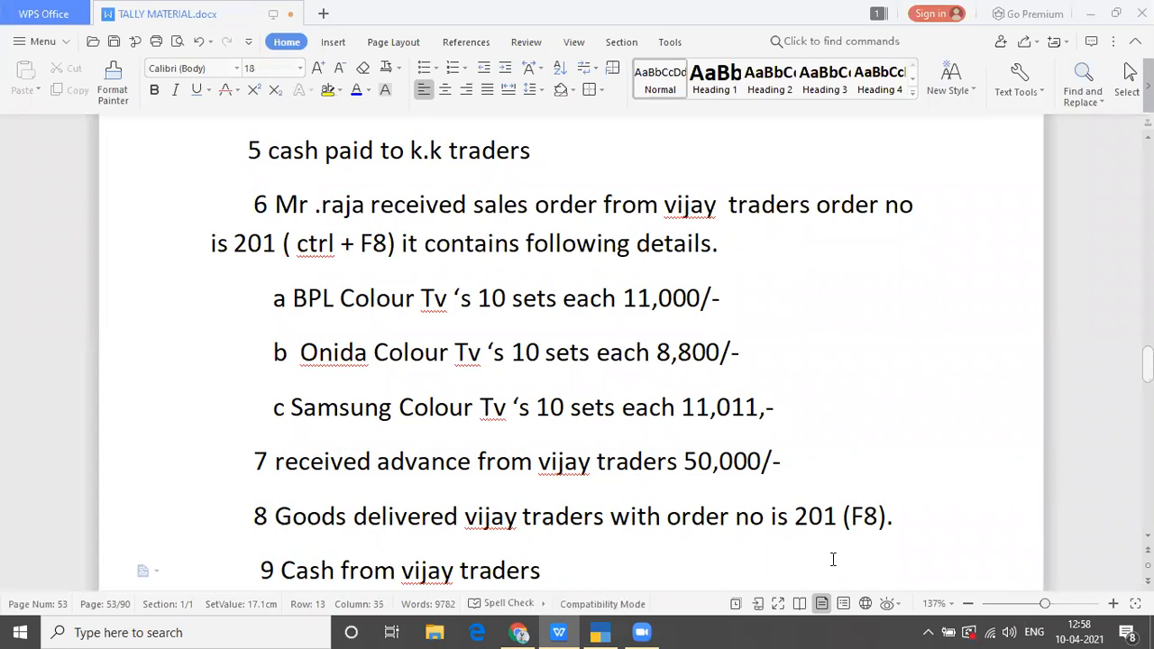
pyautogui.press('Down')
pyautogui.press('End')
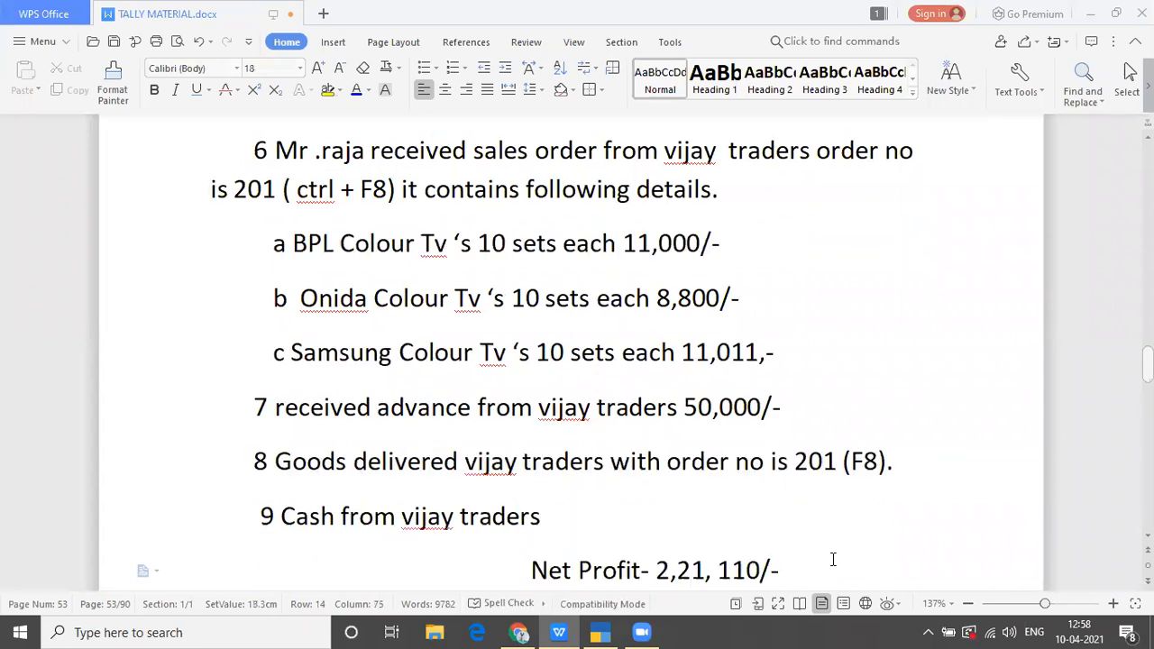
pyautogui.click(587, 516)
# Go back through the transactions to the start of Problem 1 and review the starting capital and purchase order 101
pyautogui.press('Up')
pyautogui.press('Up')
pyautogui.press('Up')
pyautogui.press('Up')
pyautogui.press('Up')
pyautogui.press('Up')
pyautogui.press('Up')
pyautogui.press('Up')
pyautogui.press('Up')
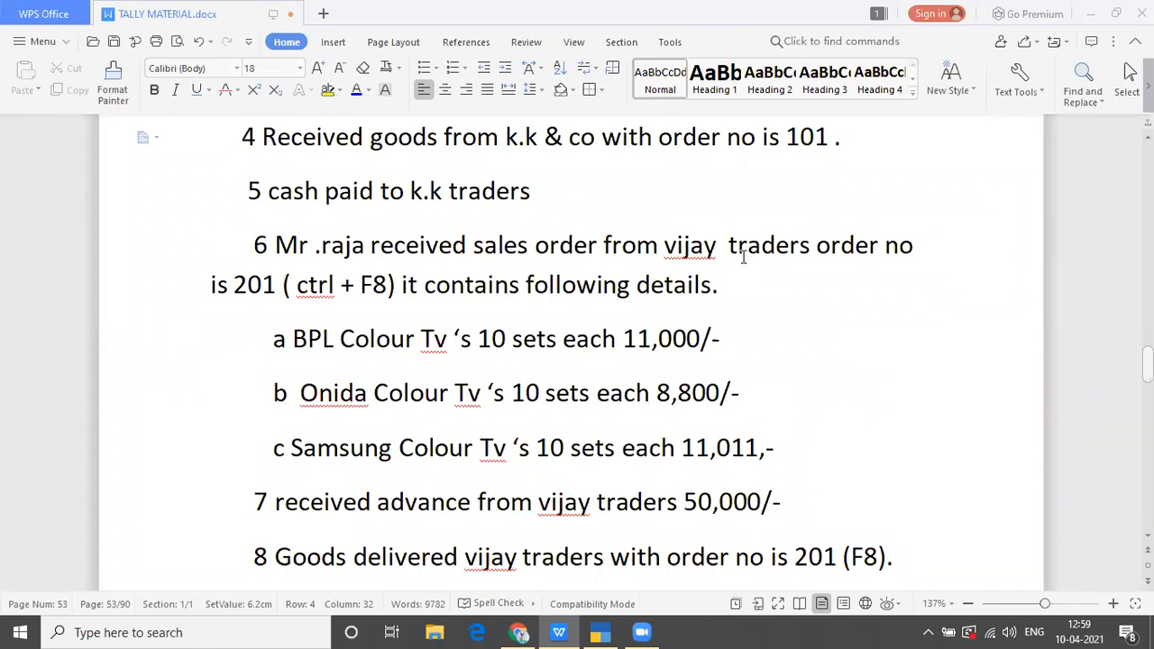
pyautogui.click(721, 366)
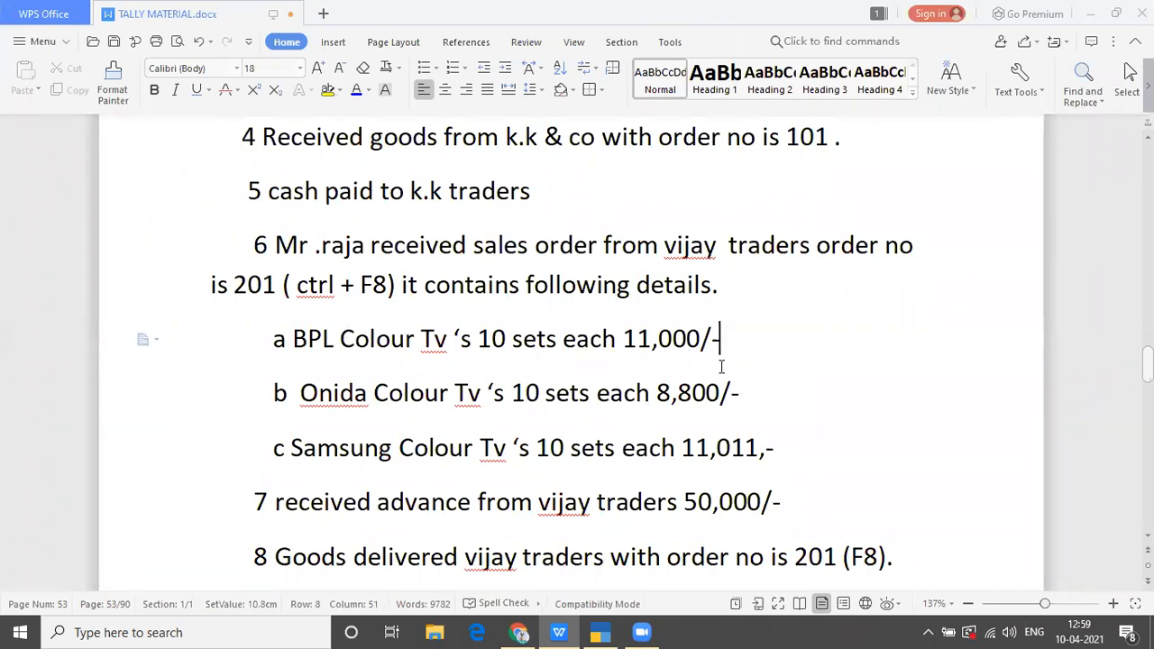
pyautogui.press('Up')
pyautogui.press('Up')
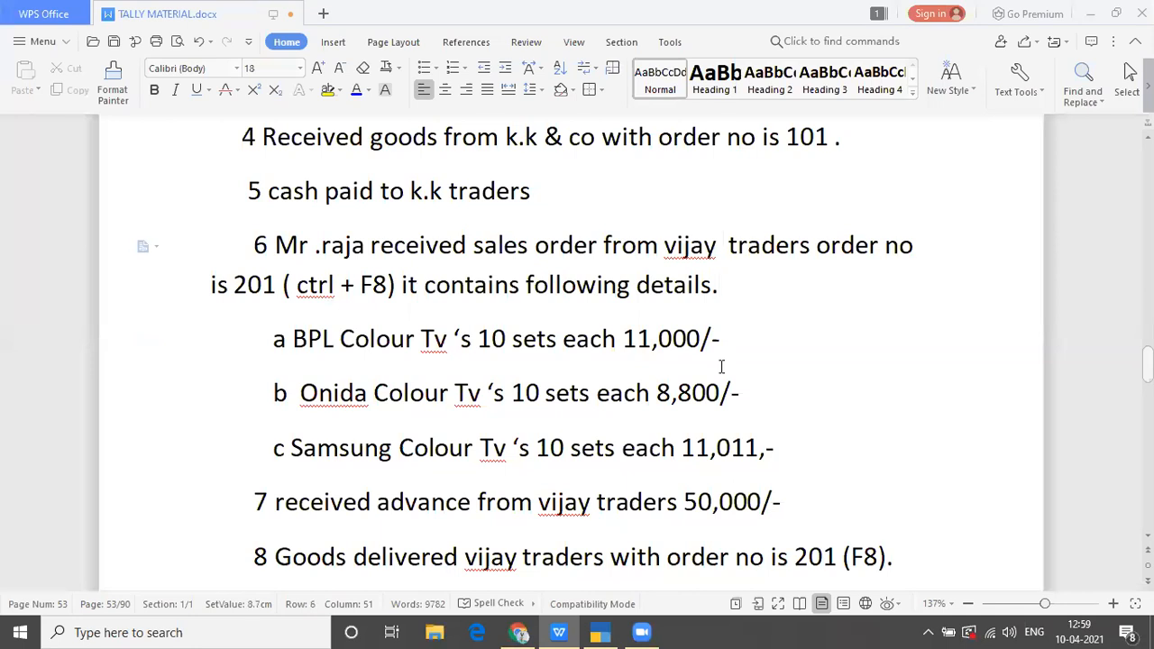
pyautogui.press('Up')
pyautogui.press('Up')
pyautogui.press('Up')
pyautogui.press('Up')
pyautogui.press('Up')
pyautogui.press('Up')
pyautogui.press('Up')
pyautogui.press('Up')
pyautogui.press('Up')
pyautogui.press('Up')
pyautogui.press('Up')
pyautogui.press('Down')
pyautogui.press('Down')
pyautogui.press('Down')
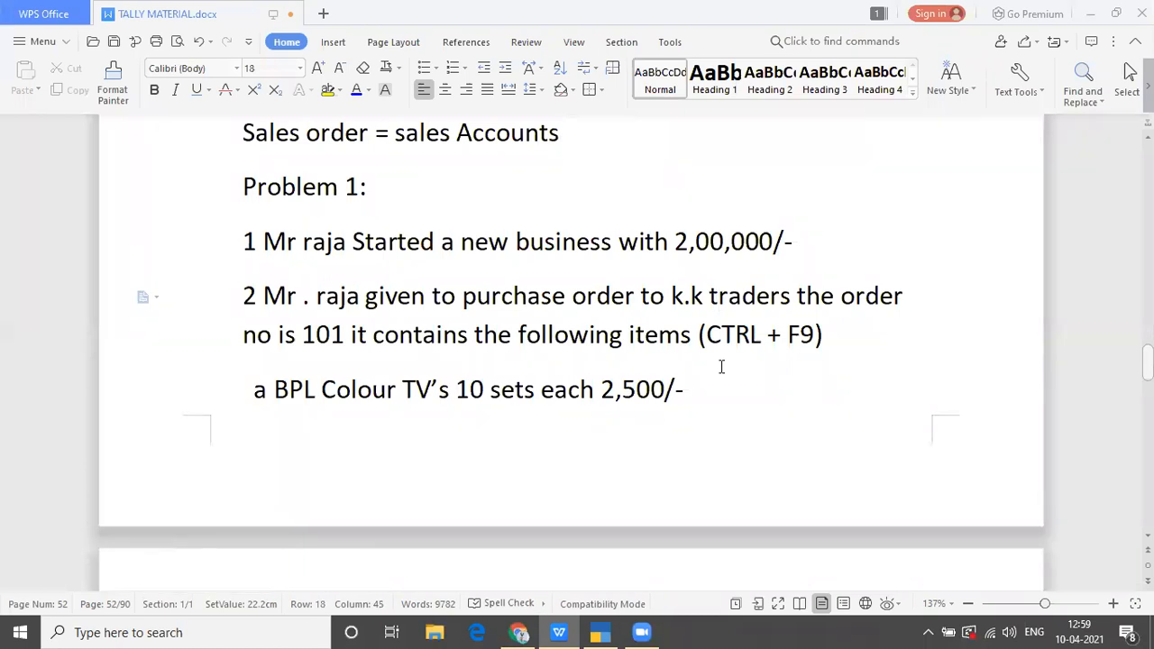
# Switch back to TallyPrime, leave ledger and master creation, and open voucher entry from the Gateway of Tally
pyautogui.hotkey('alt', 'Tab')
pyautogui.press('Tab')
pyautogui.press('Escape')
pyautogui.press('y')
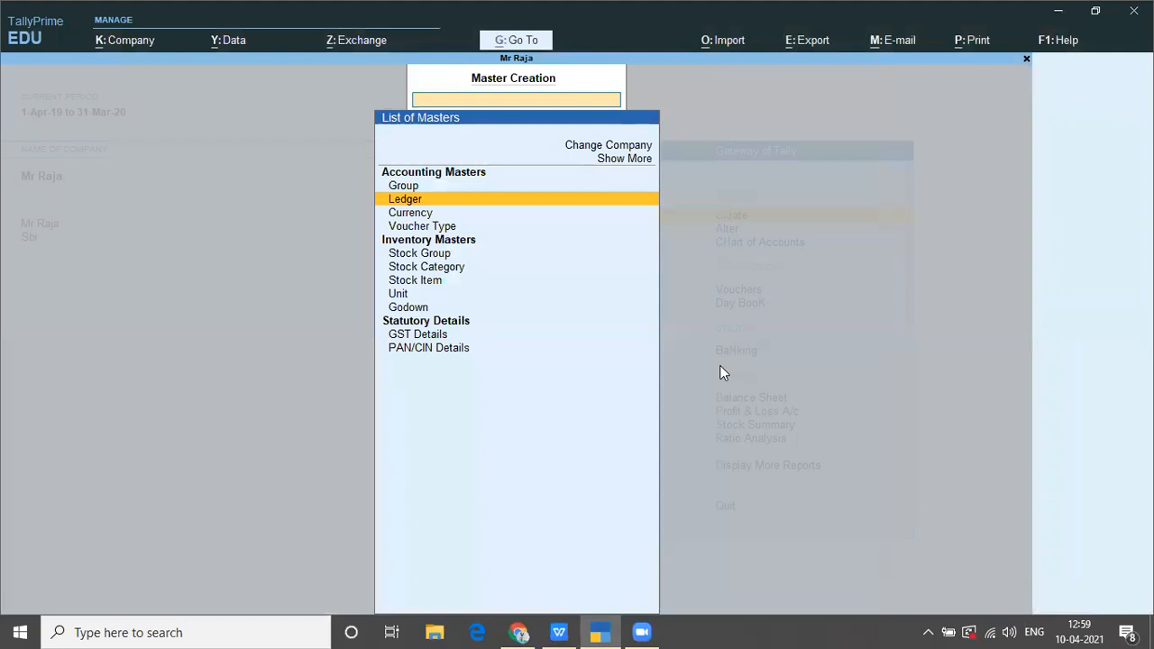
pyautogui.press('Escape')
pyautogui.press('Down')
pyautogui.press('Down')
pyautogui.press('Down')
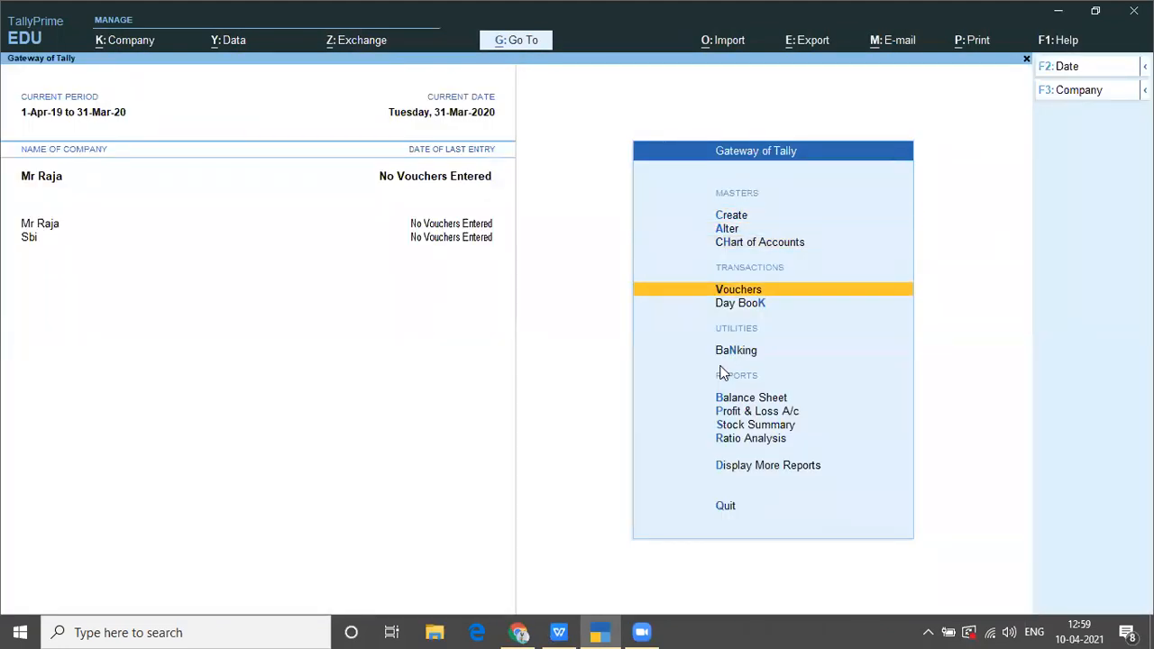
pyautogui.press('Return')
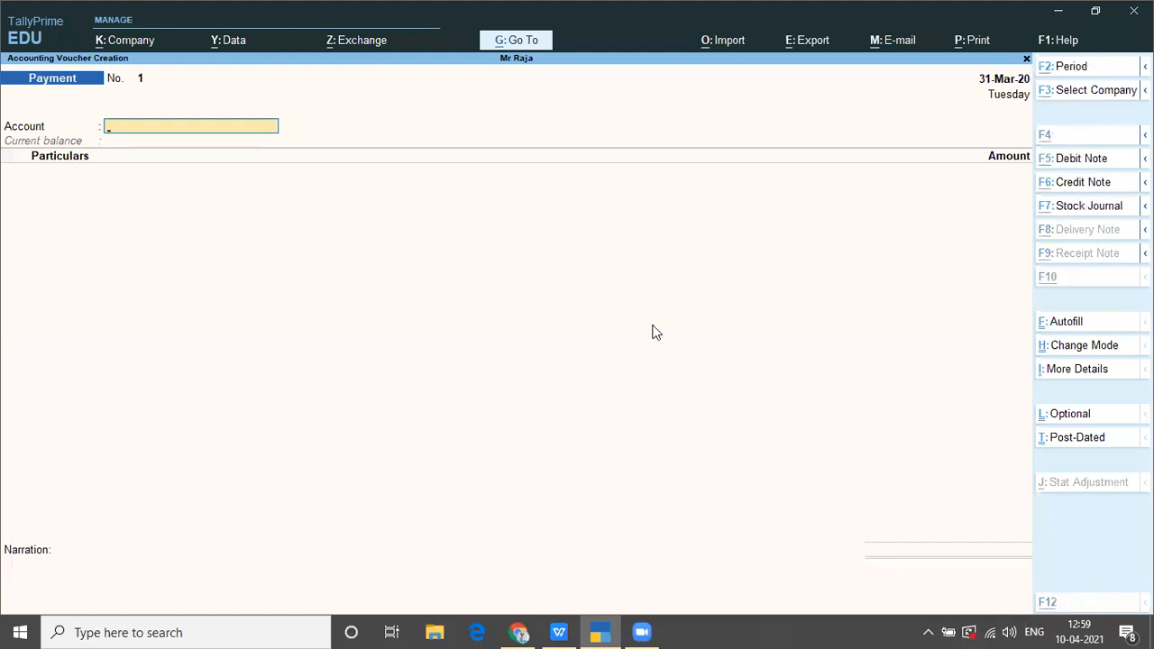
# Check transaction 1 in the WPS document, then start a Receipt voucher with account Cash and the owner's capital ledger under particulars
pyautogui.hotkey('alt', 'Tab')
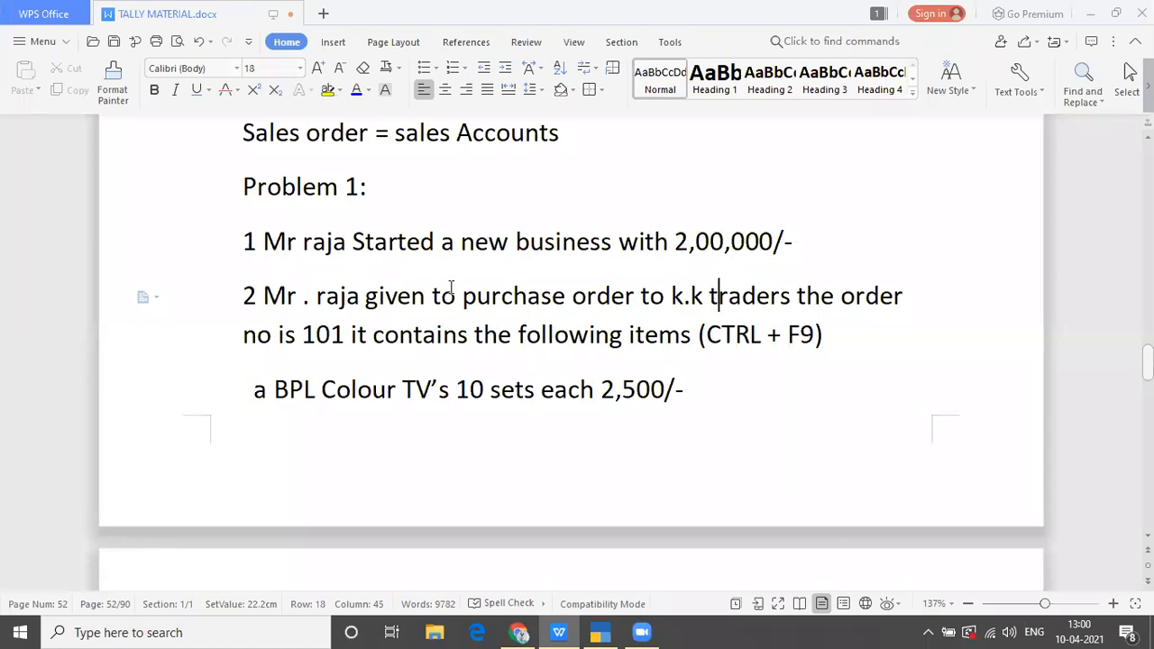
pyautogui.hotkey('alt', 'Tab')
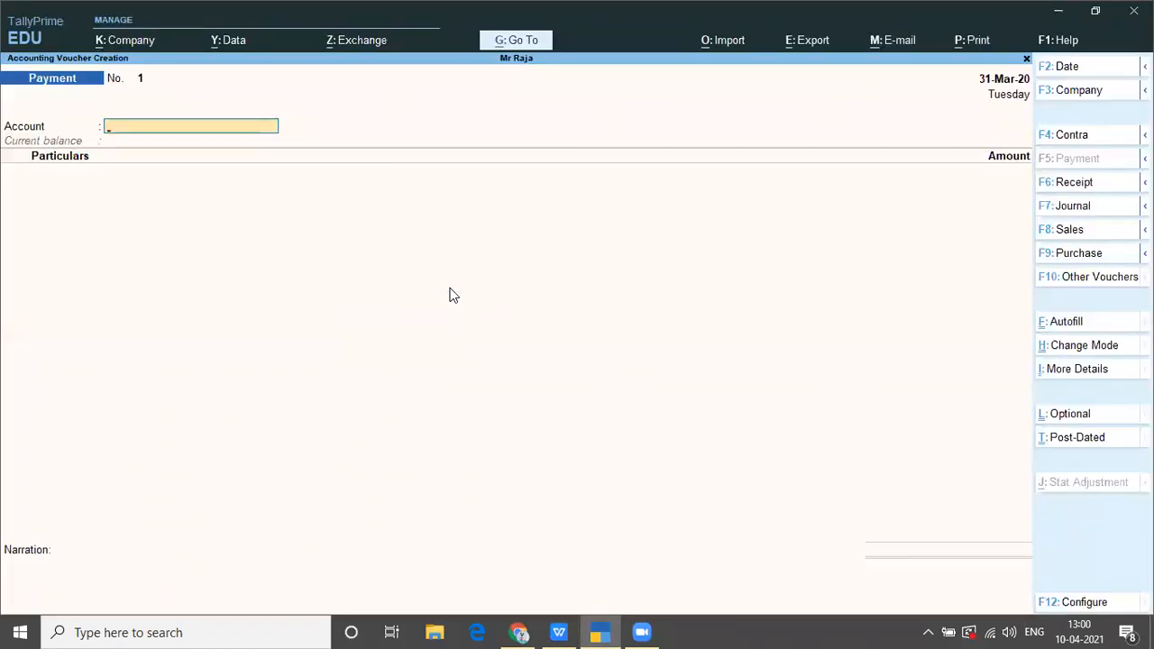
pyautogui.press('F6')
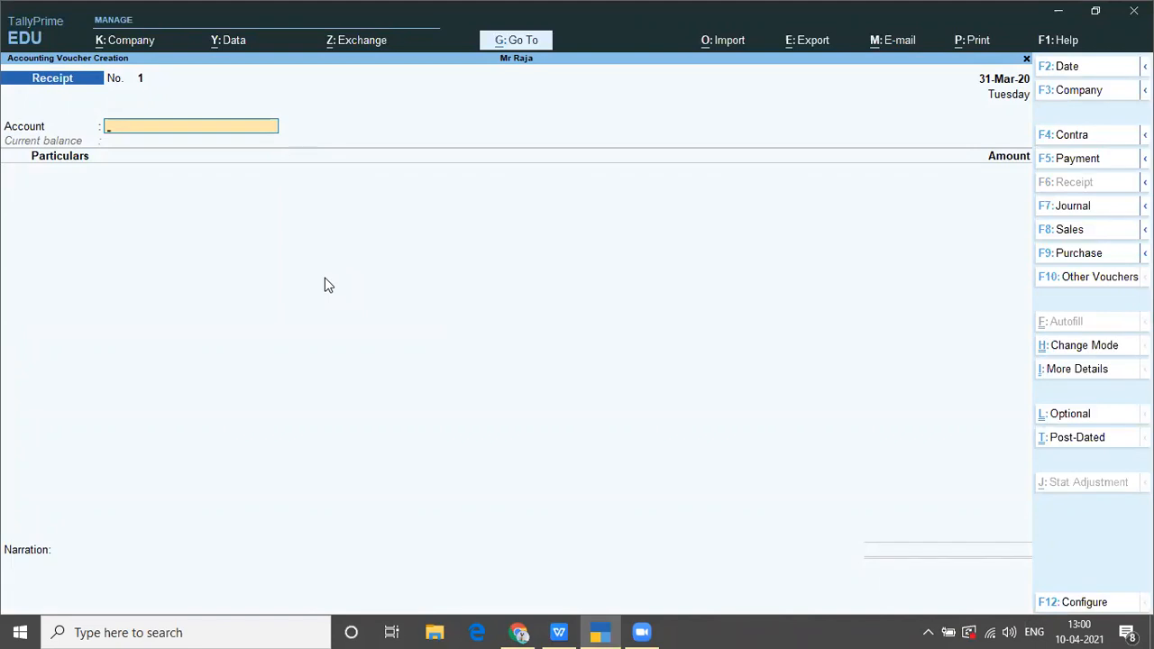
pyautogui.write('Cas')
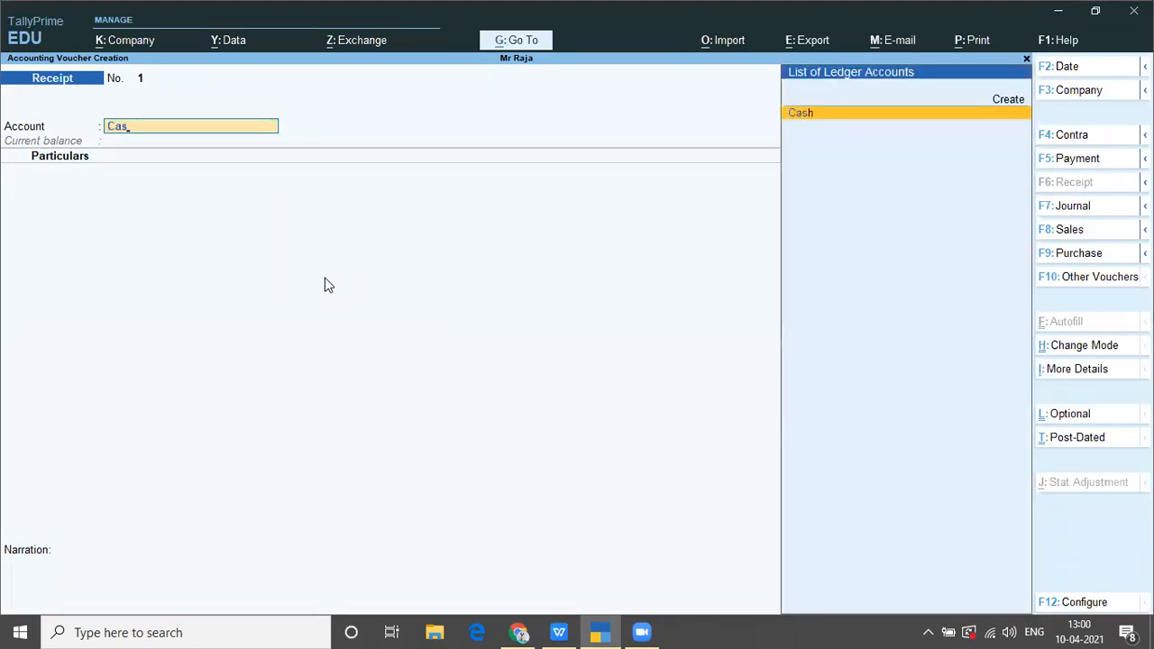
pyautogui.press('Return')
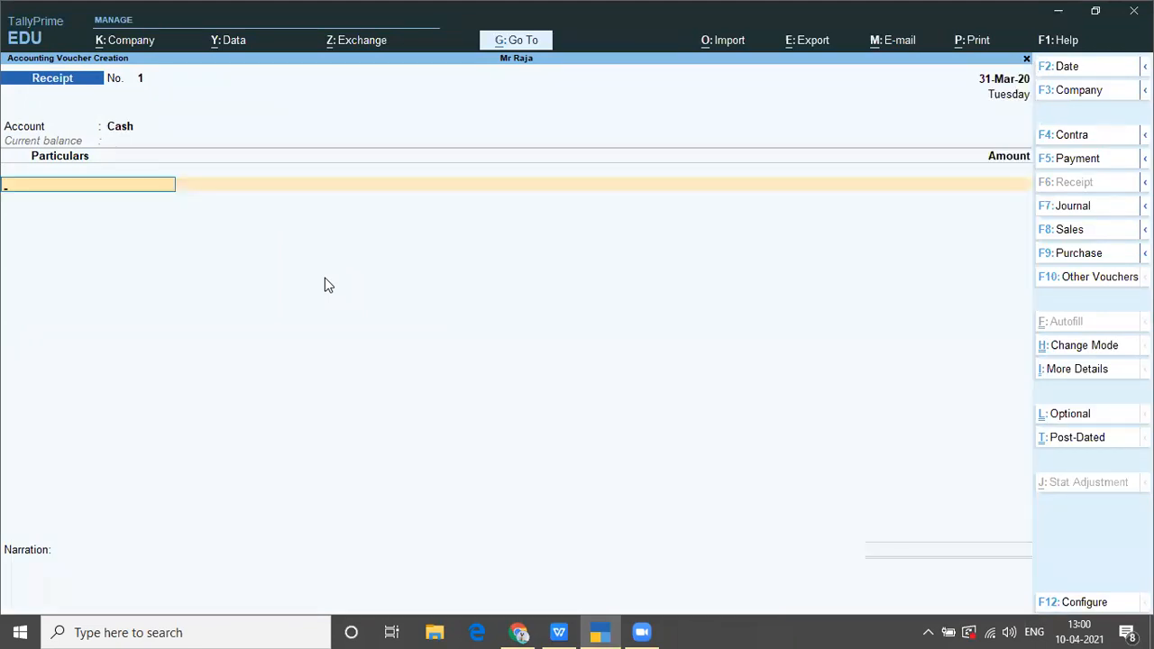
pyautogui.write('Mr')
pyautogui.press('Return')
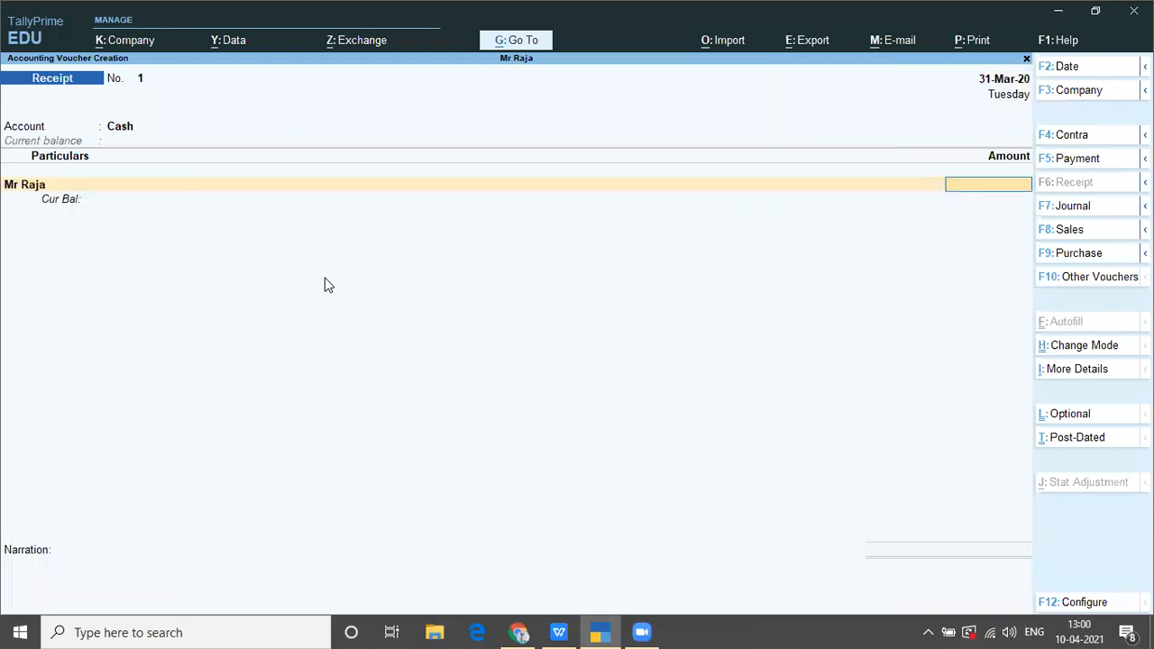
# Check the starting capital in the document, enter 2,00,000 as the receipt amount, and try to complete the voucher
pyautogui.hotkey('alt', 'Tab')
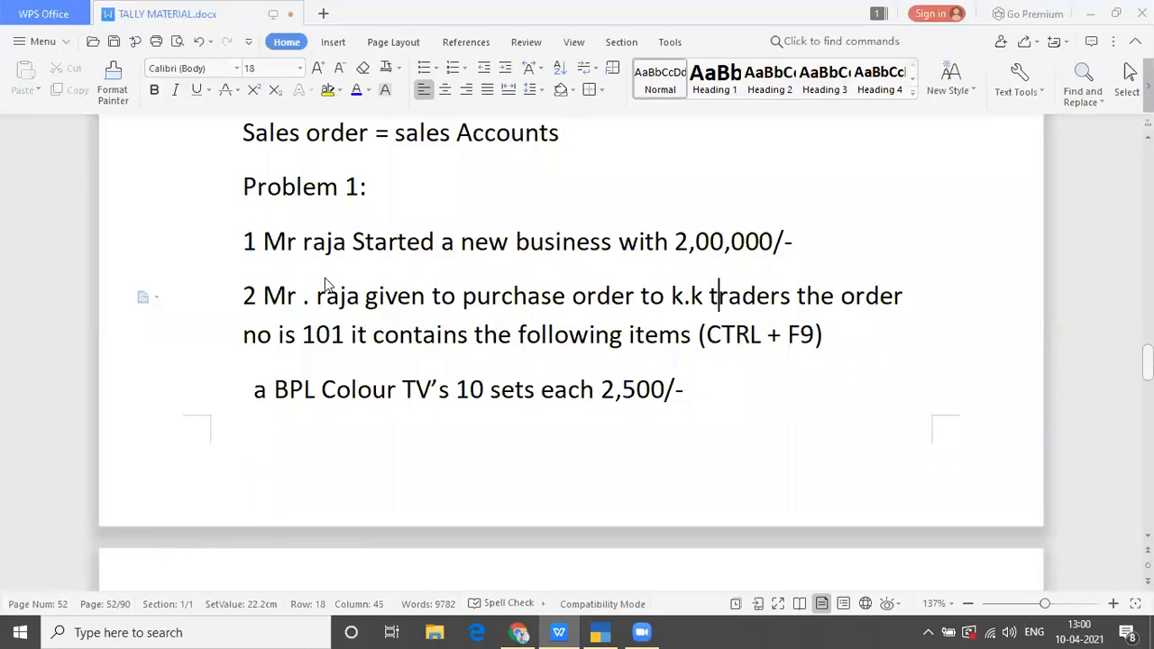
pyautogui.hotkey('alt', 'Tab')
pyautogui.write('20000')
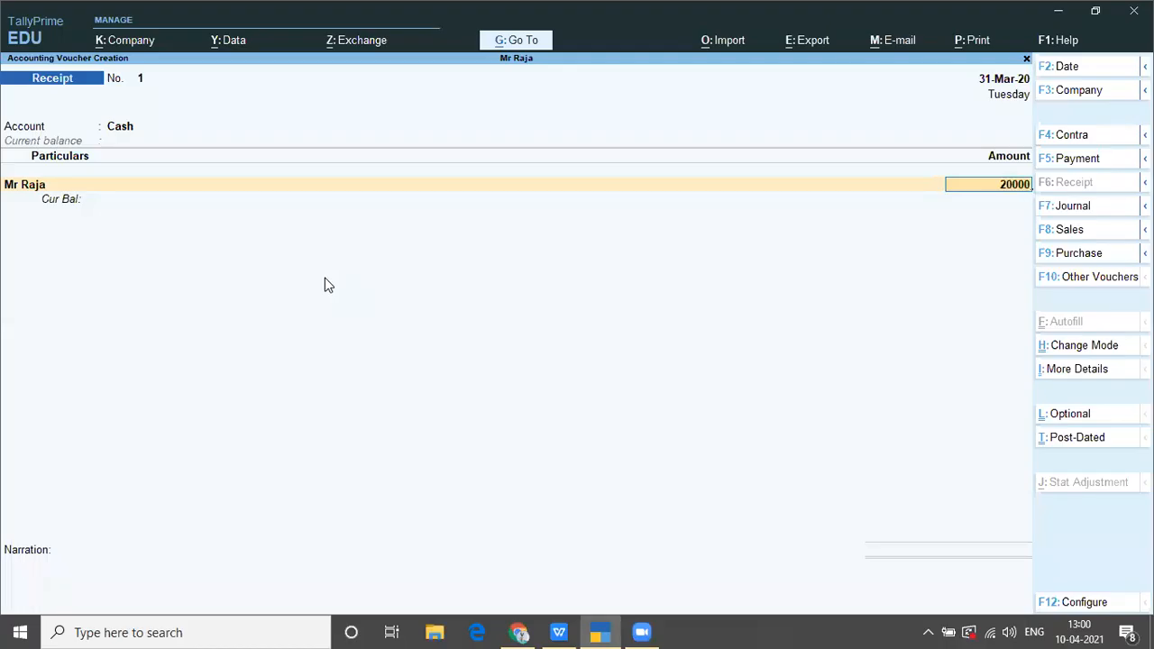
pyautogui.press('Return')
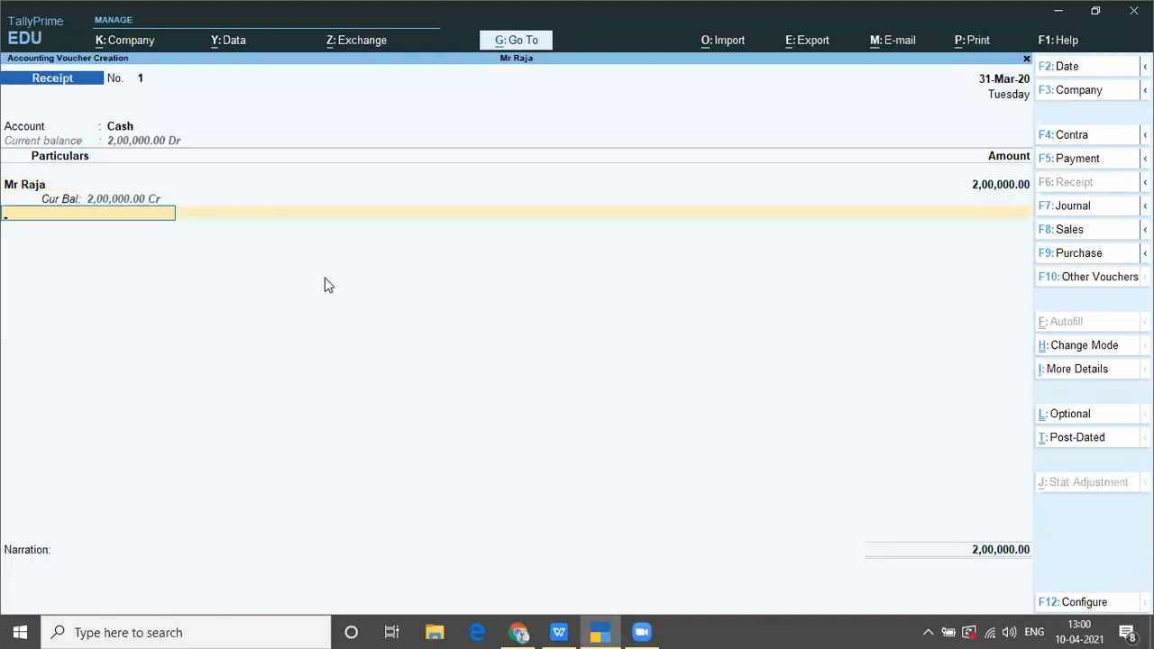
pyautogui.press('Return')
pyautogui.press('Return')
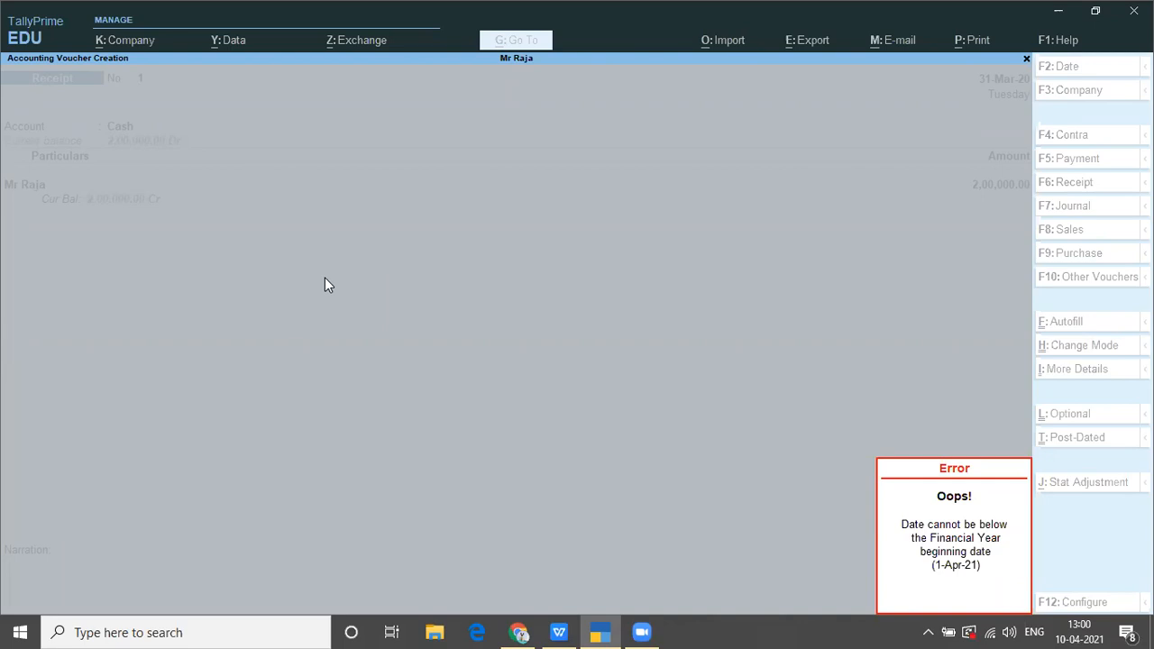
# Dismiss the error and change the accounting period to 1-4-2021 through 31-3-2022
pyautogui.press('Escape')
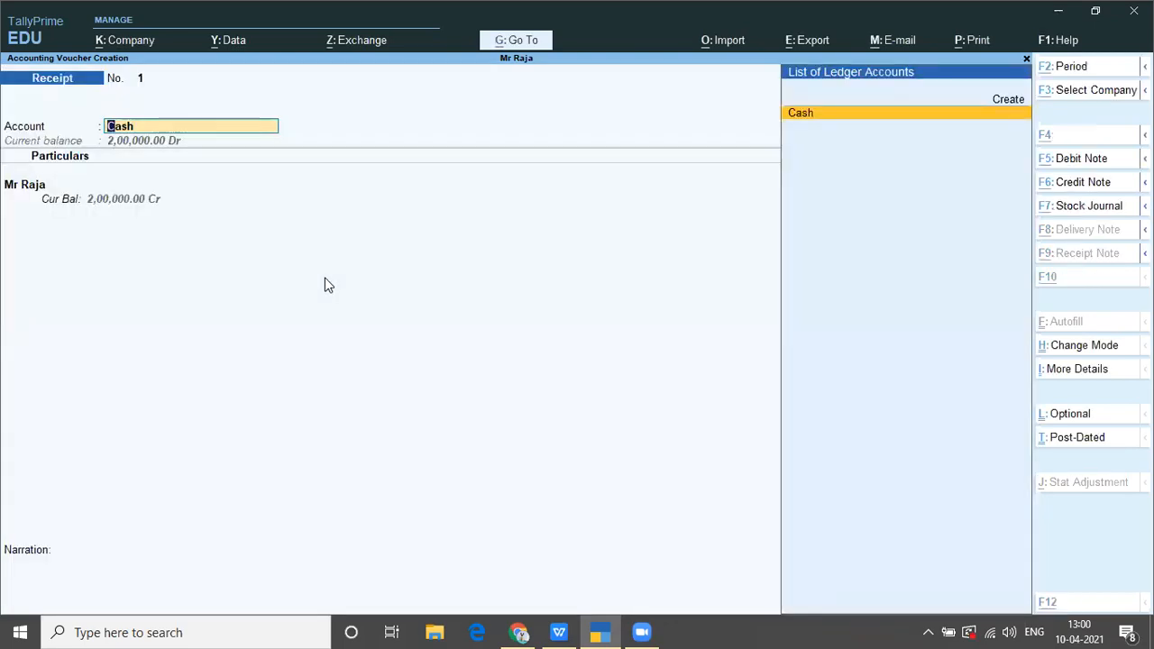
pyautogui.hotkey('alt', 'F2')
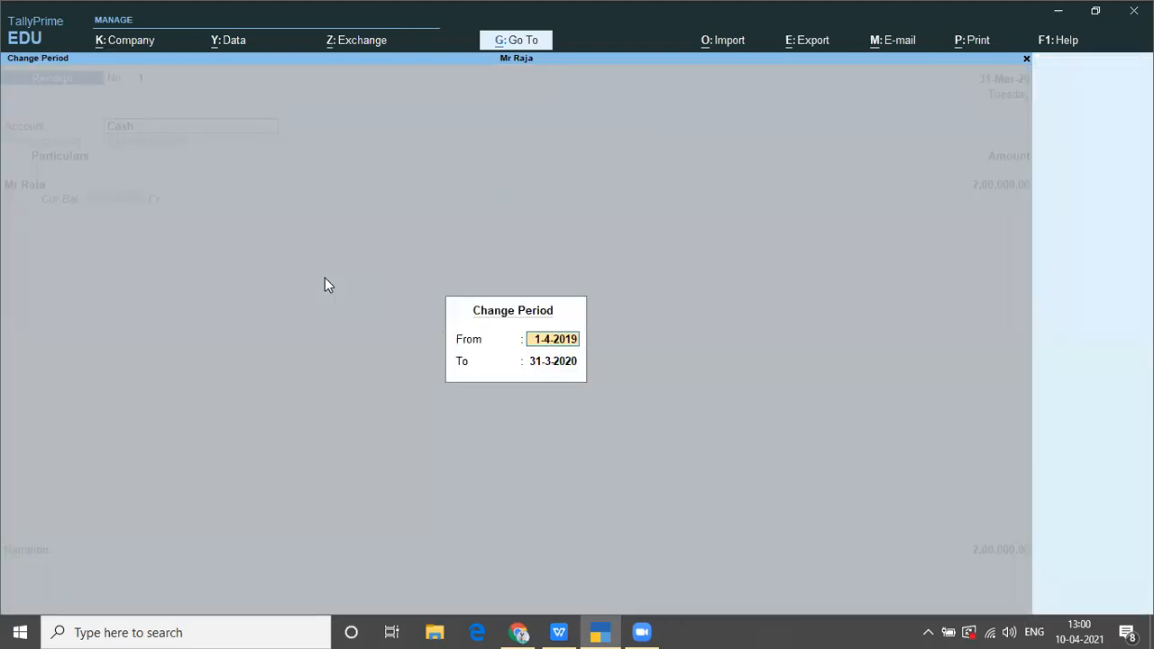
pyautogui.press('Right')
pyautogui.write('21')
pyautogui.press('Return')
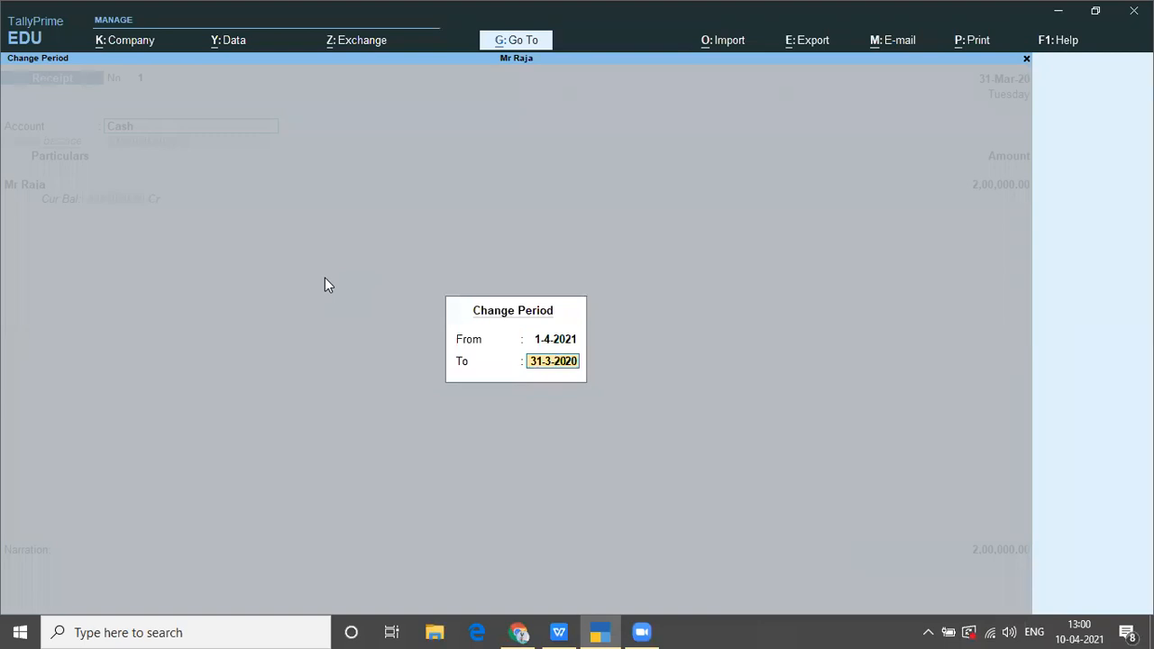
pyautogui.press('Return')
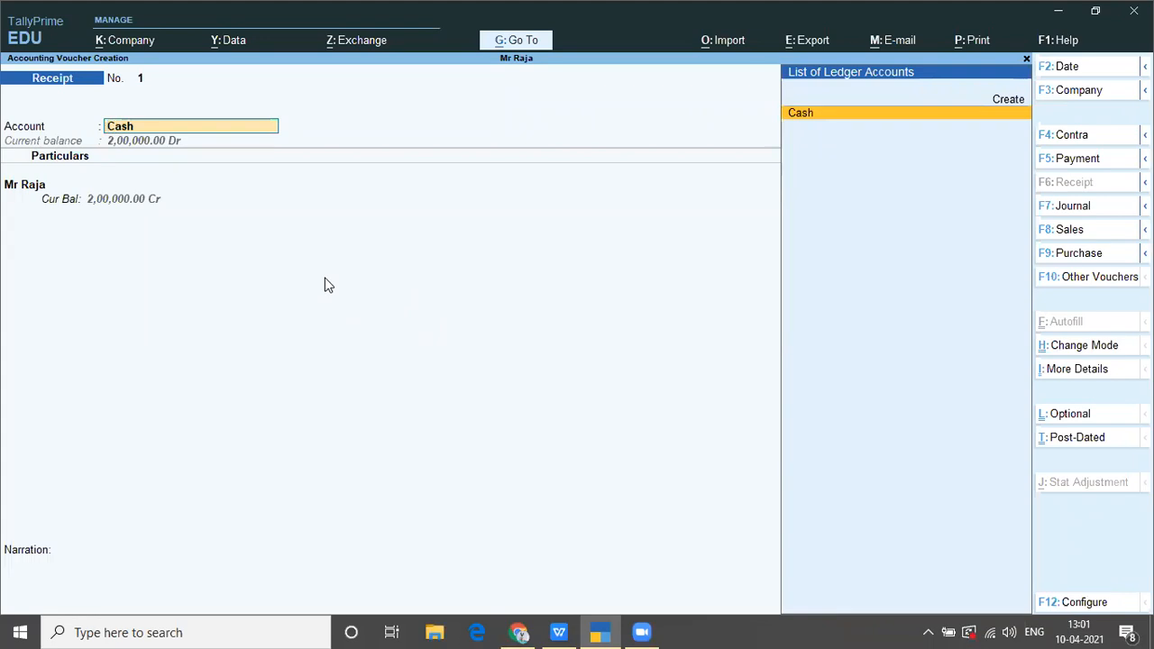
# Set the receipt's voucher date to 1-4-2021, keep its entries with an empty narration, and accept the voucher
pyautogui.press('F2')
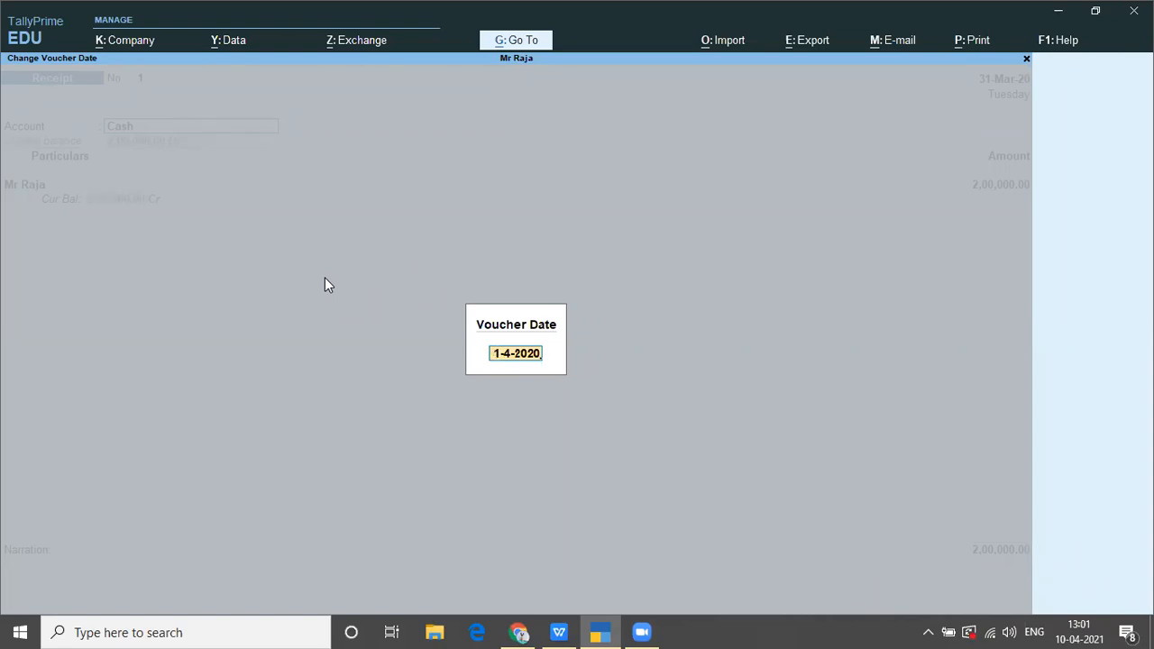
pyautogui.press('BackSpace')
pyautogui.write('1')
pyautogui.press('Return')
pyautogui.press('Return')
pyautogui.press('Return')
pyautogui.press('Return')
pyautogui.press('Return')
pyautogui.press('Return')
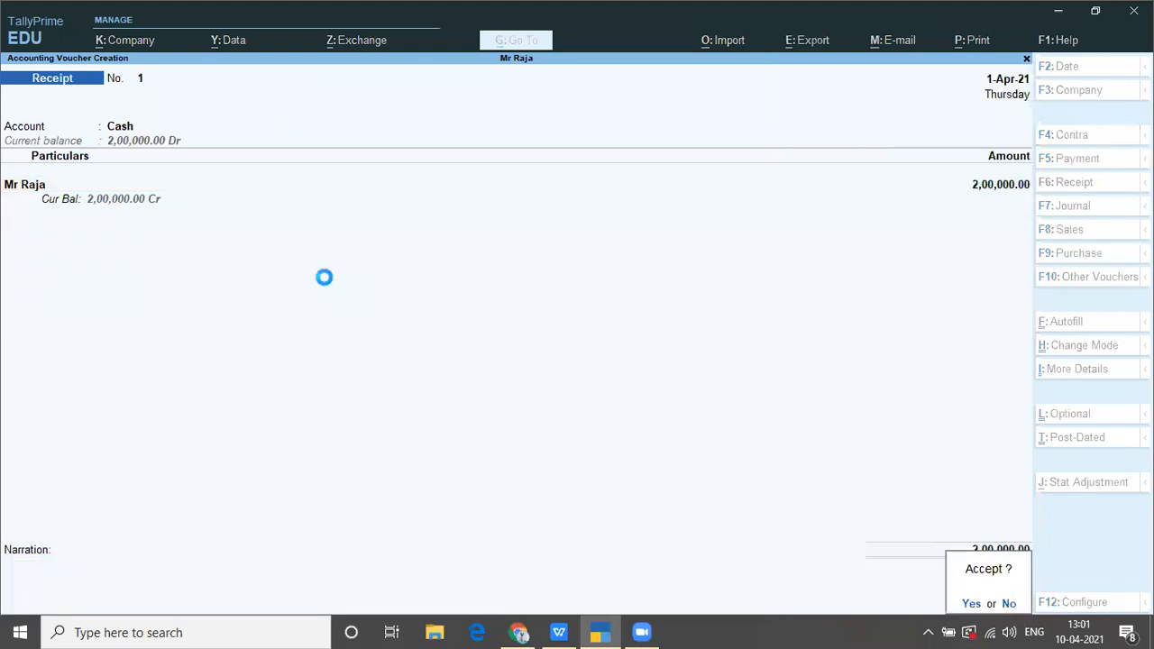
pyautogui.press('Return')
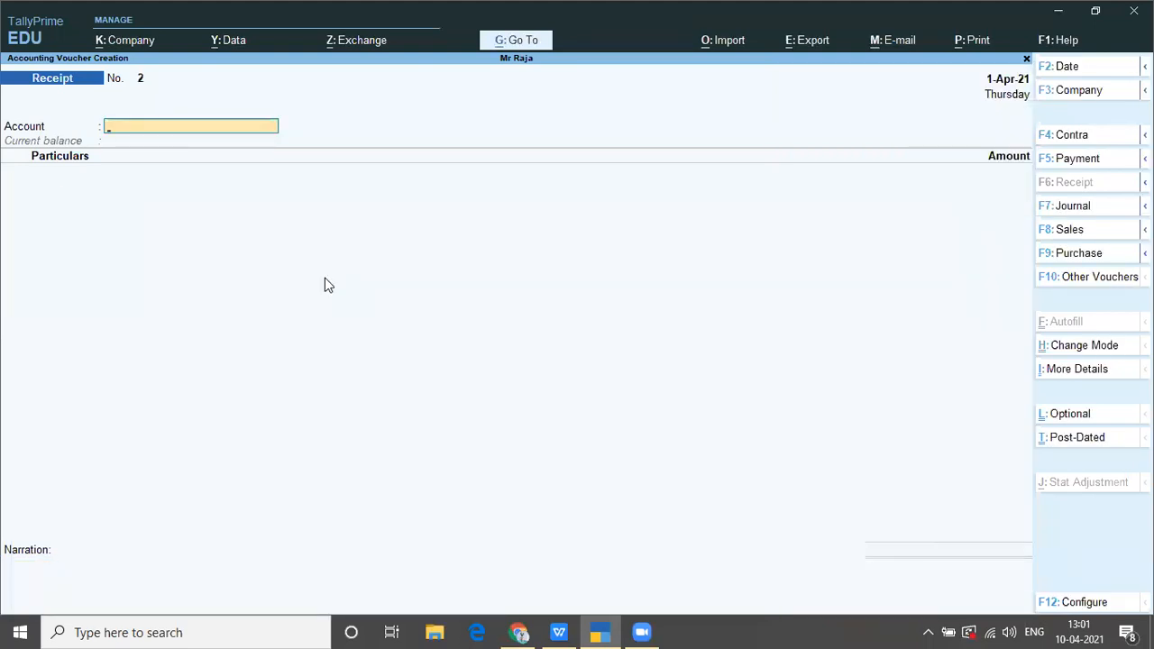
# Review purchase order 101 to K.K Traders in the WPS document and return to TallyPrime
pyautogui.hotkey('alt', 'Tab')
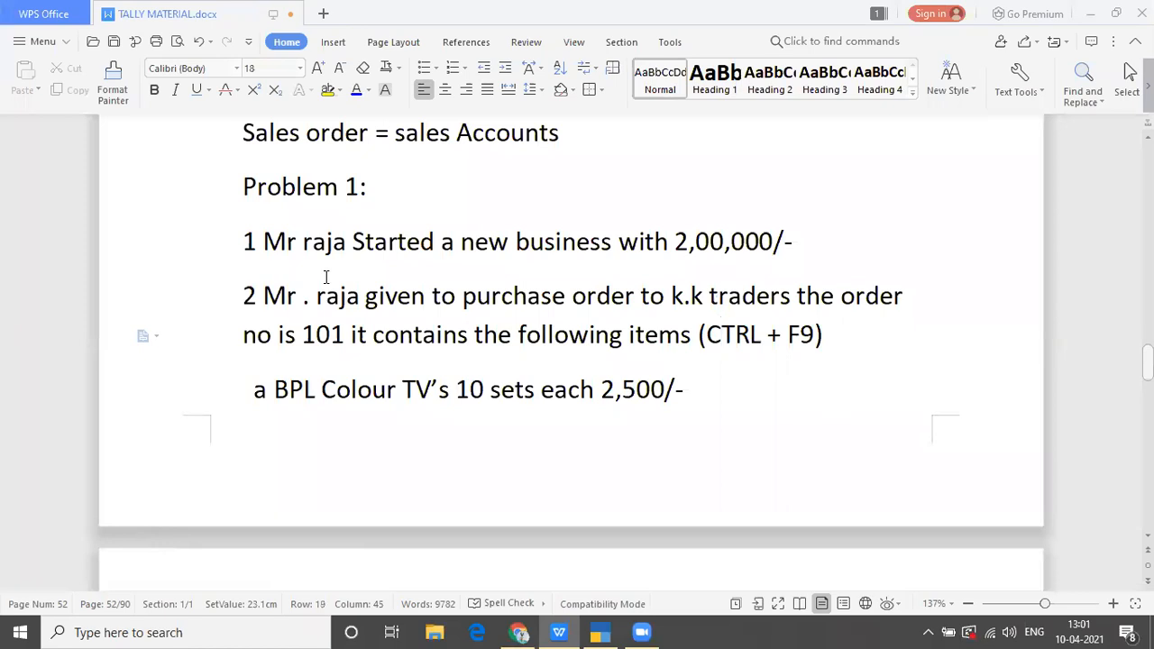
pyautogui.hotkey('alt', 'Tab')
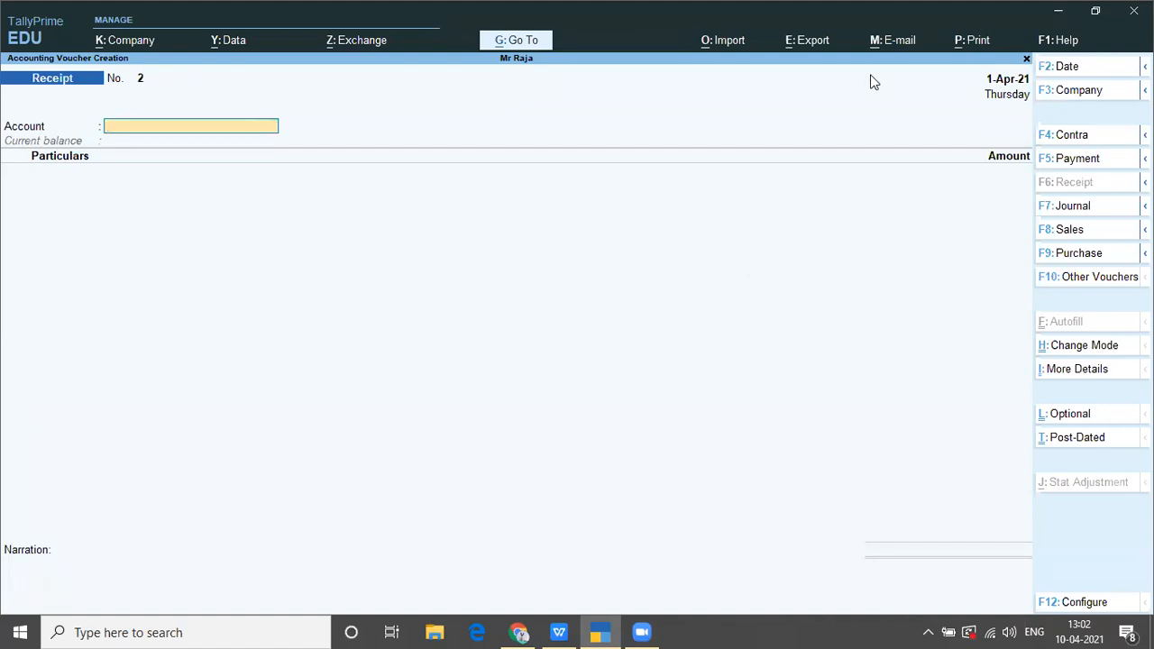
pyautogui.press('F2')
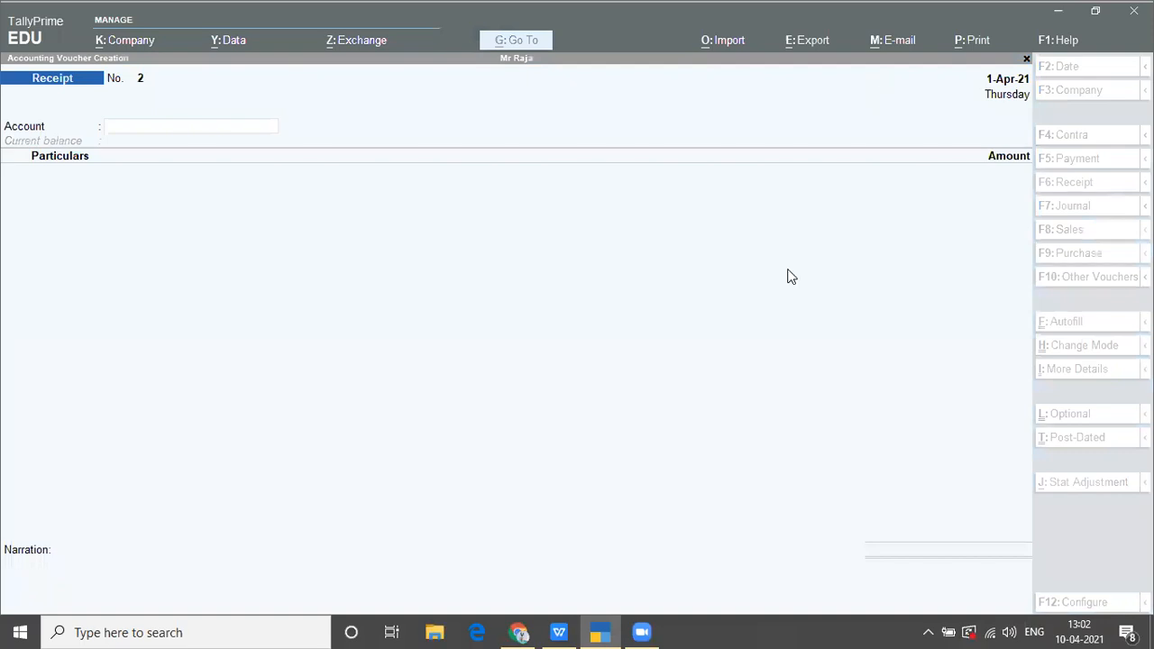
pyautogui.click(415, 255)
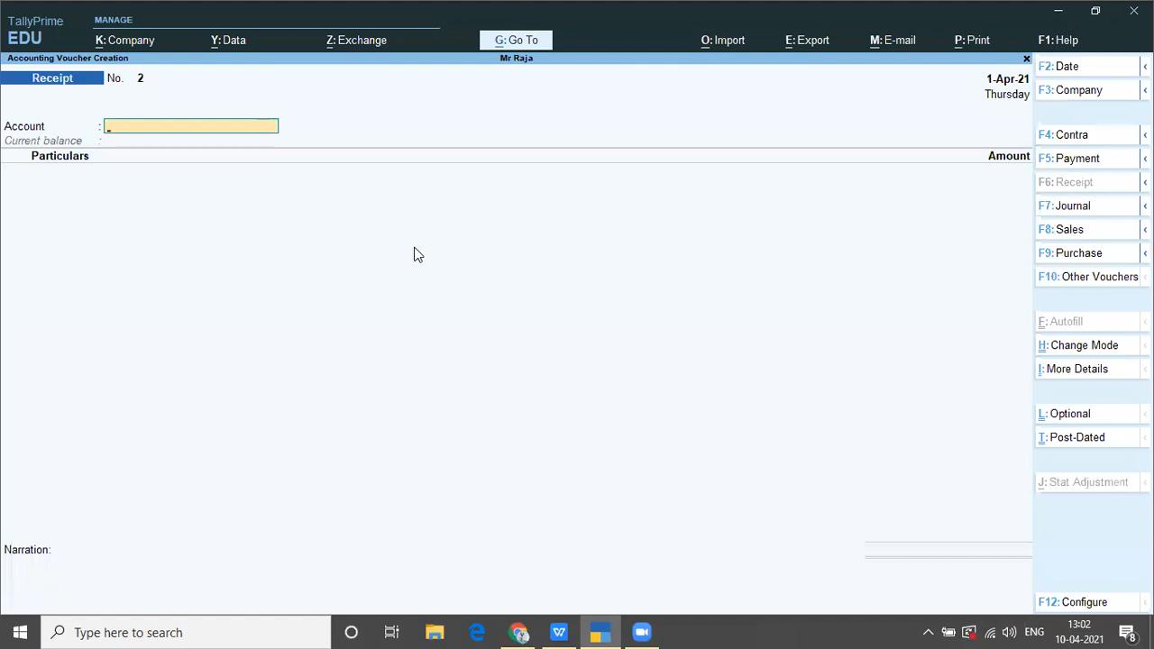
pyautogui.press('ctrl')
pyautogui.press('ctrl')
pyautogui.press('F2')
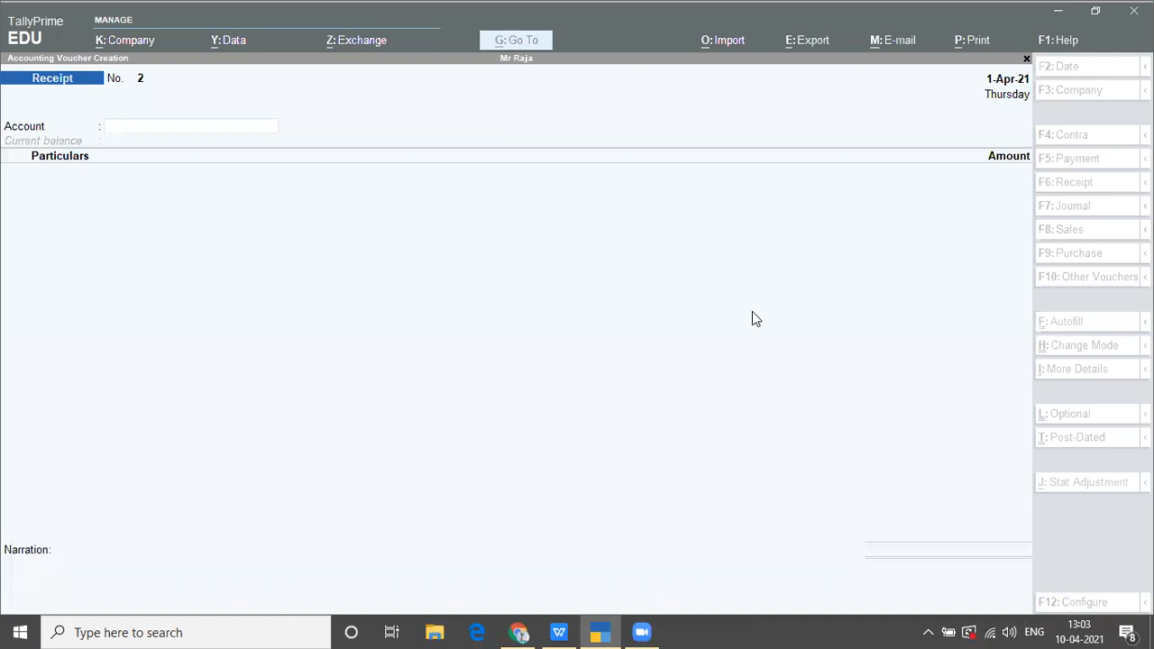
pyautogui.click(488, 209)
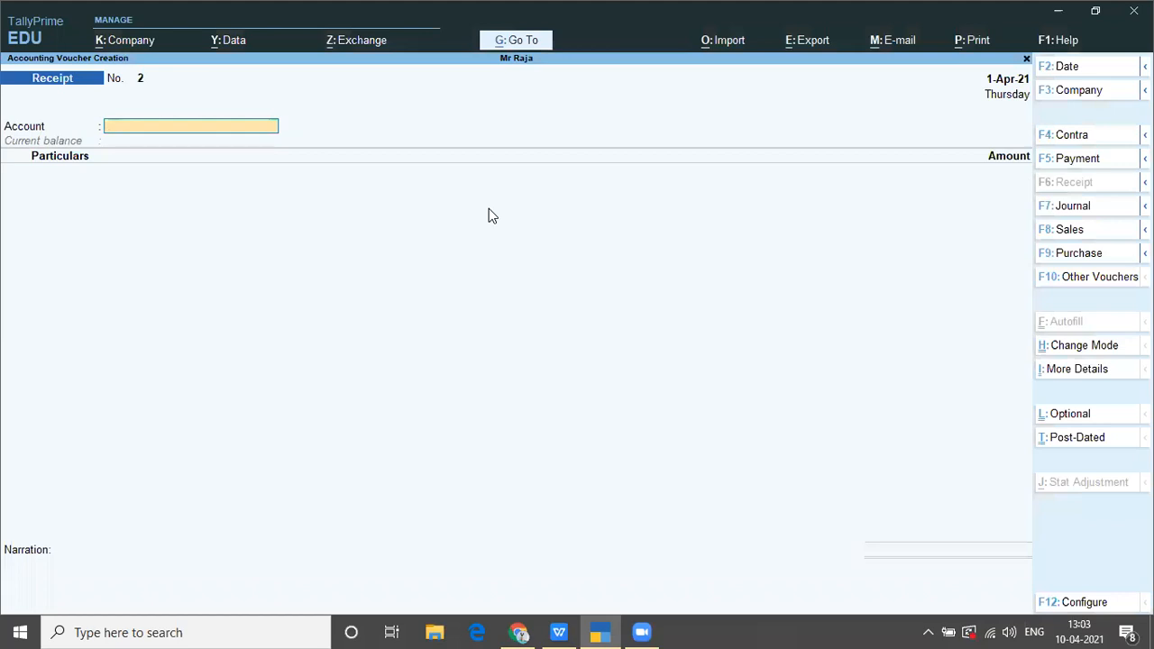
# Show the inactive voucher types, choose Purchase Order, and activate it for a new order voucher
pyautogui.press('F10')
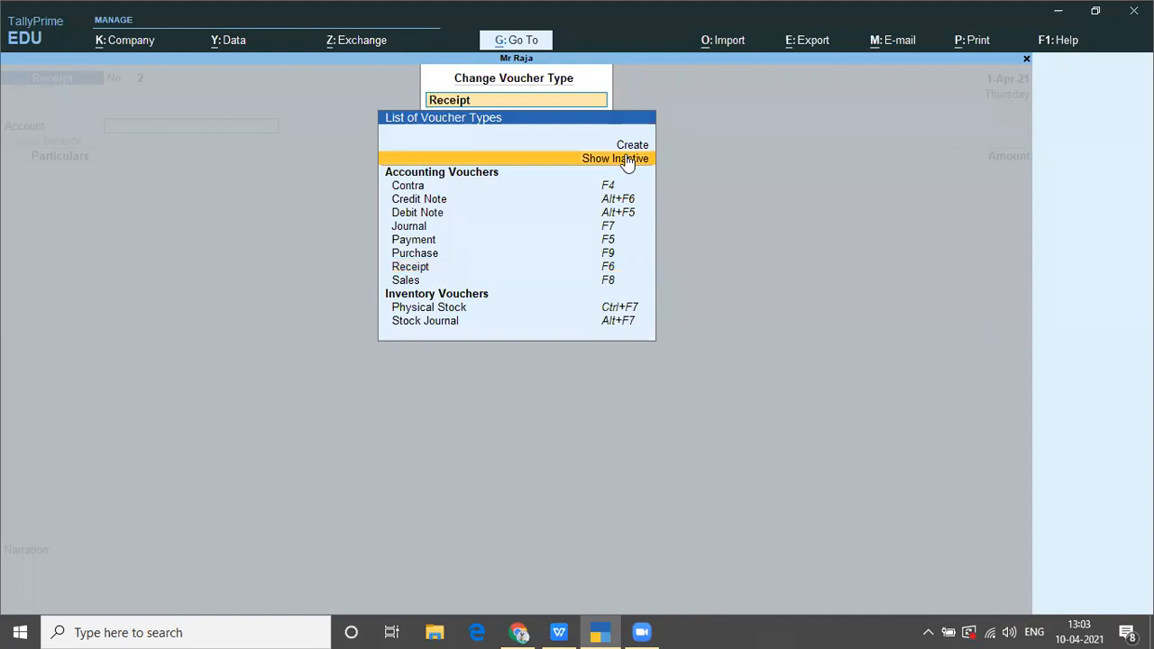
pyautogui.click(628, 159)
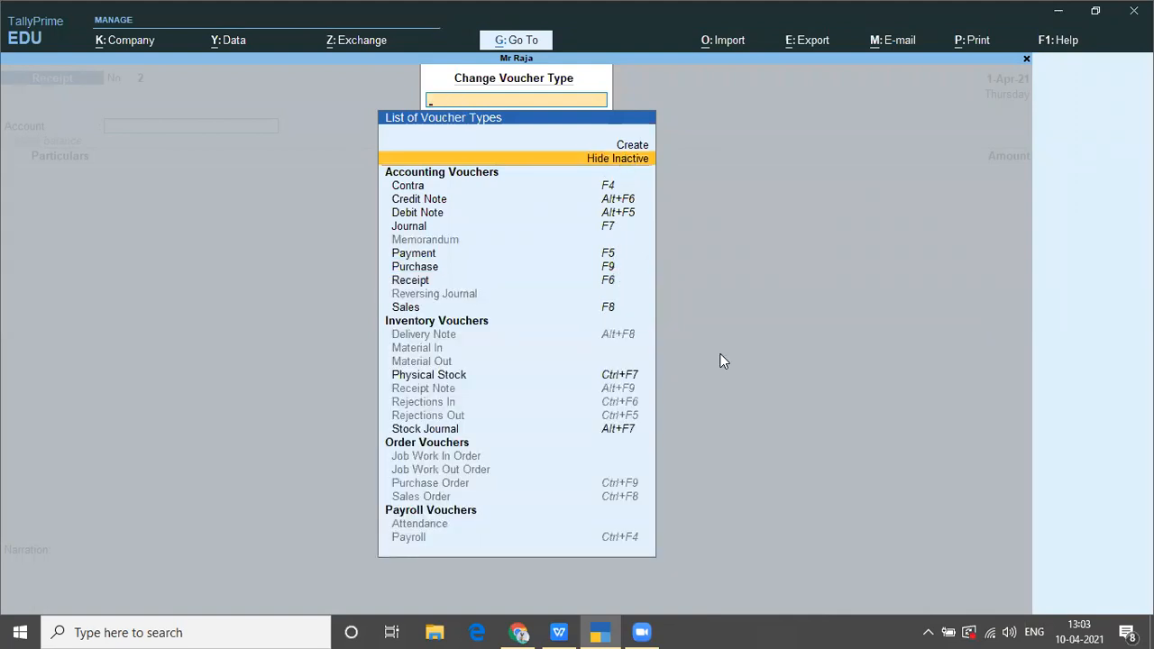
pyautogui.press('Down')
pyautogui.press('Down')
pyautogui.press('Down')
pyautogui.press('Down')
pyautogui.press('Down')
pyautogui.press('Down')
pyautogui.press('Down')
pyautogui.press('Down')
pyautogui.press('Down')
pyautogui.press('Down')
pyautogui.press('Down')
pyautogui.press('Down')
pyautogui.press('Down')
pyautogui.press('Down')
pyautogui.press('Down')
pyautogui.press('Down')
pyautogui.press('Down')
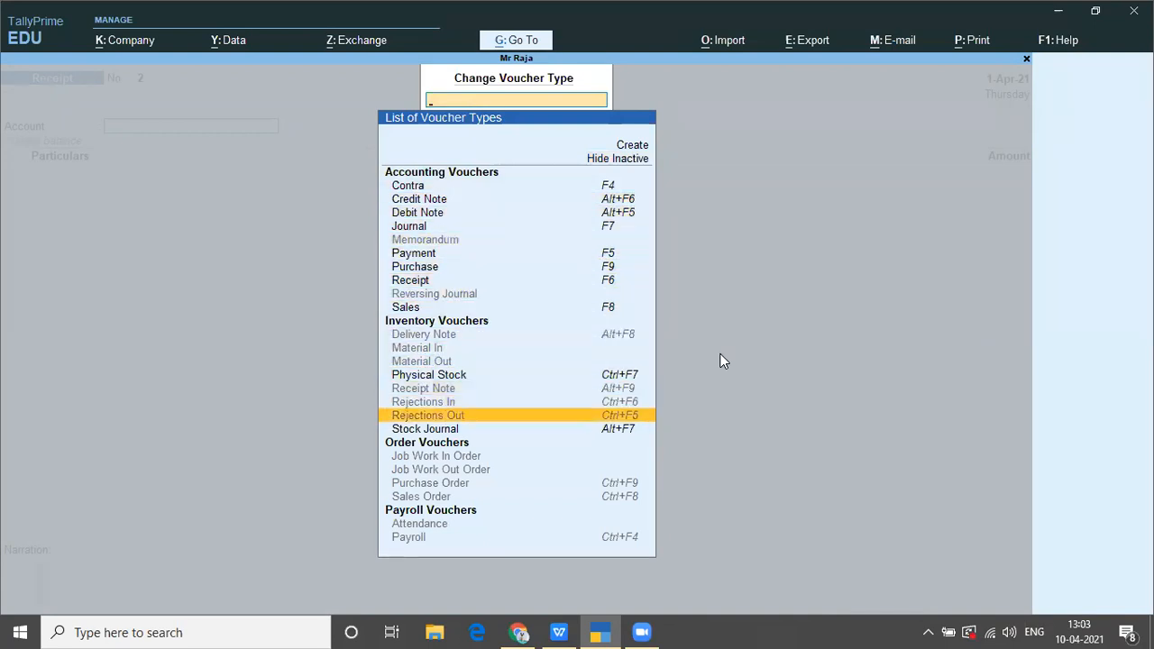
pyautogui.press('Down')
pyautogui.press('Down')
pyautogui.press('Down')
pyautogui.press('Down')
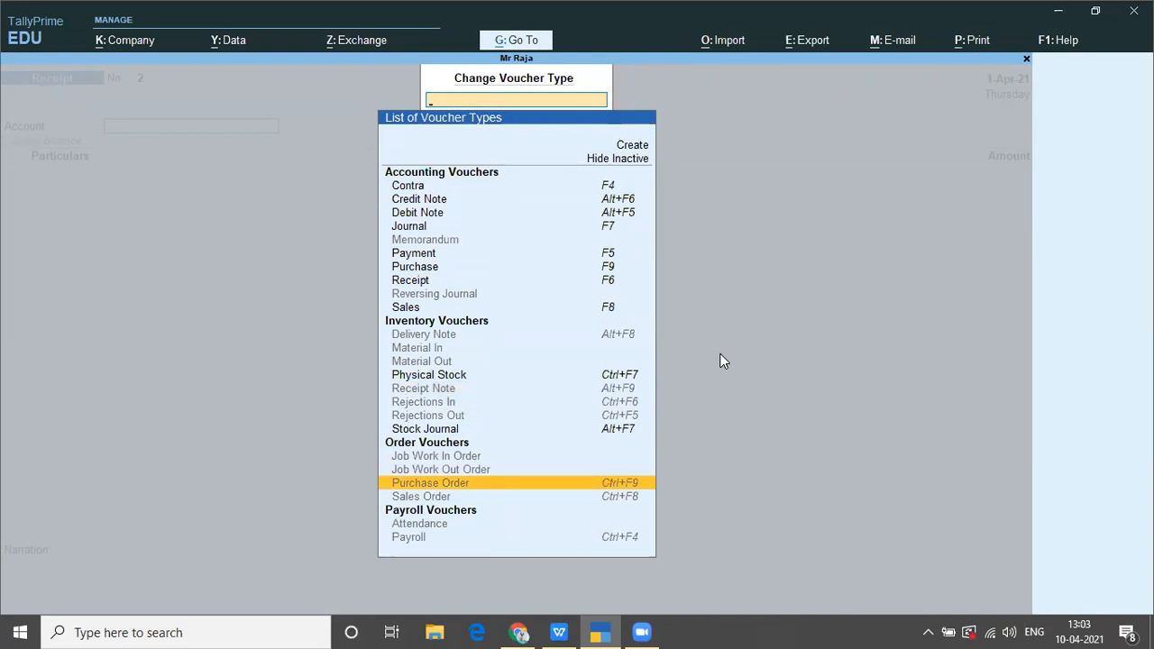
pyautogui.press('Return')
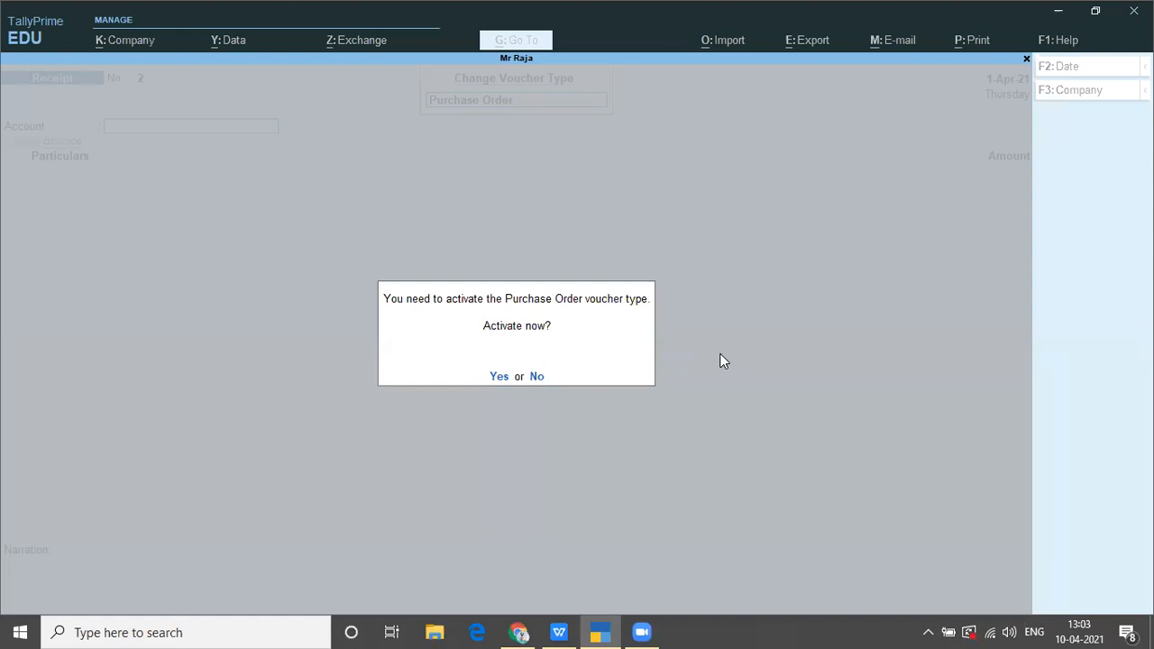
pyautogui.press('y')
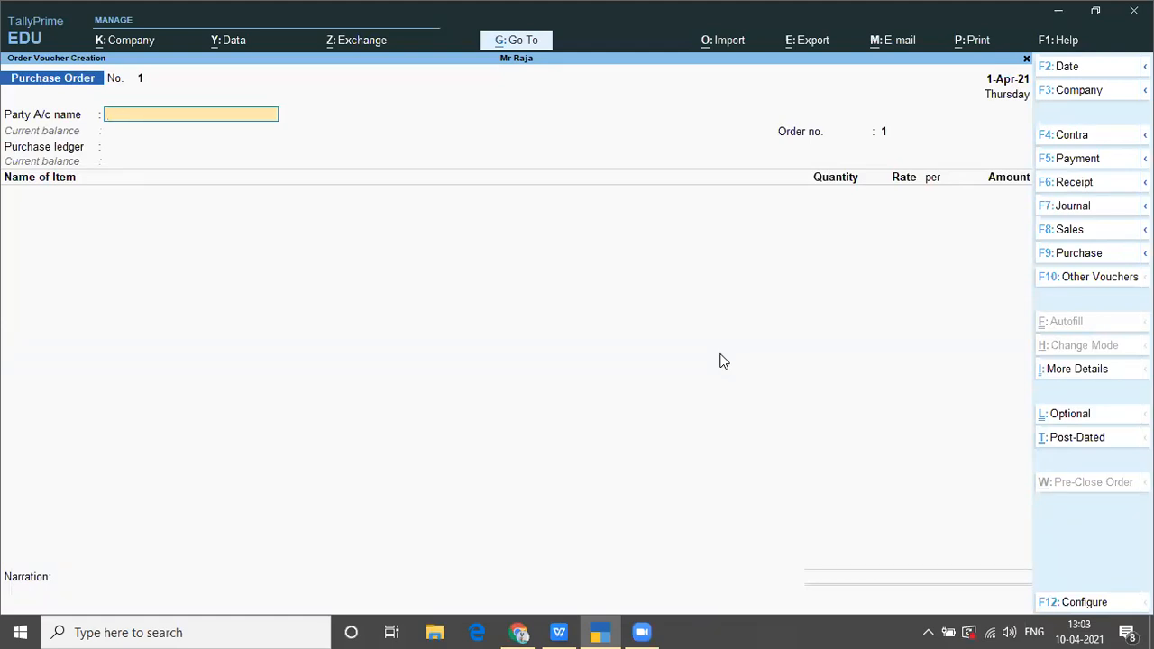
# Leave the empty purchase order voucher and reopen voucher entry from the Gateway of Tally
pyautogui.press('Escape')
pyautogui.press('y')
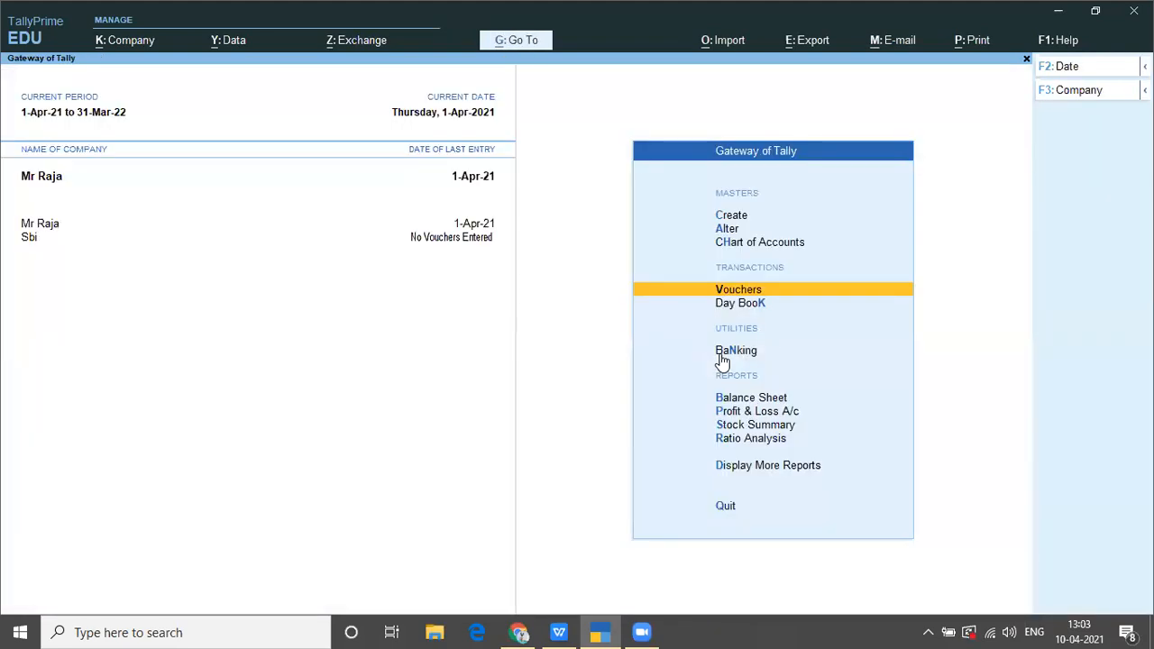
pyautogui.press('Return')
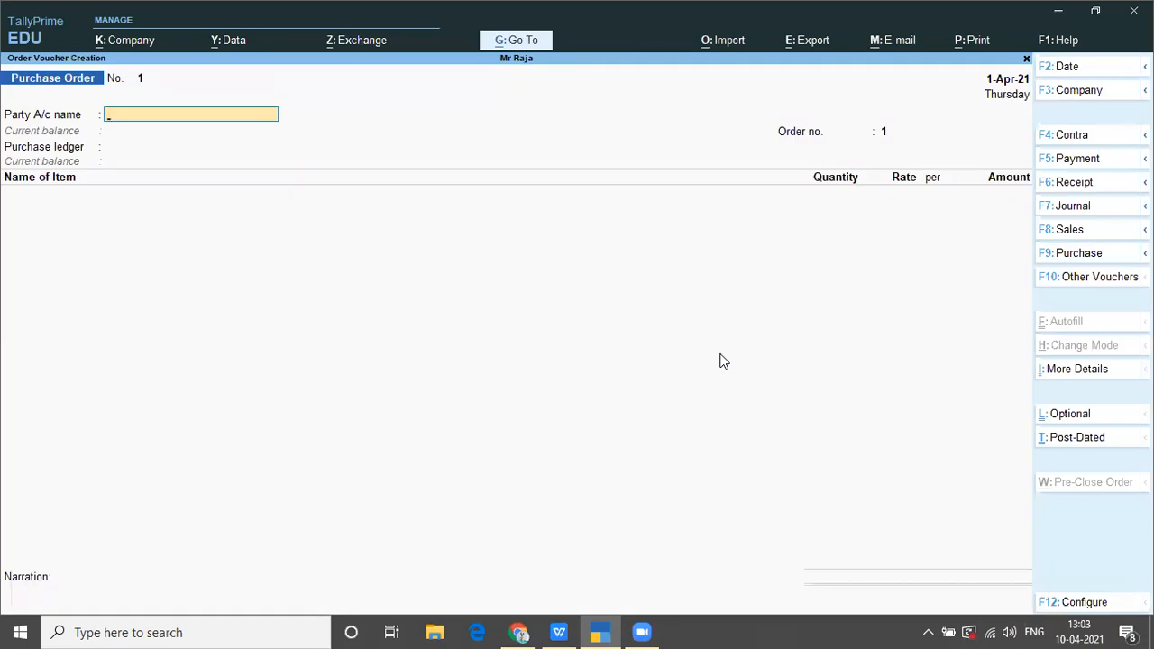
# Show the inactive voucher types and activate the Sales Order voucher type
pyautogui.press('F10')
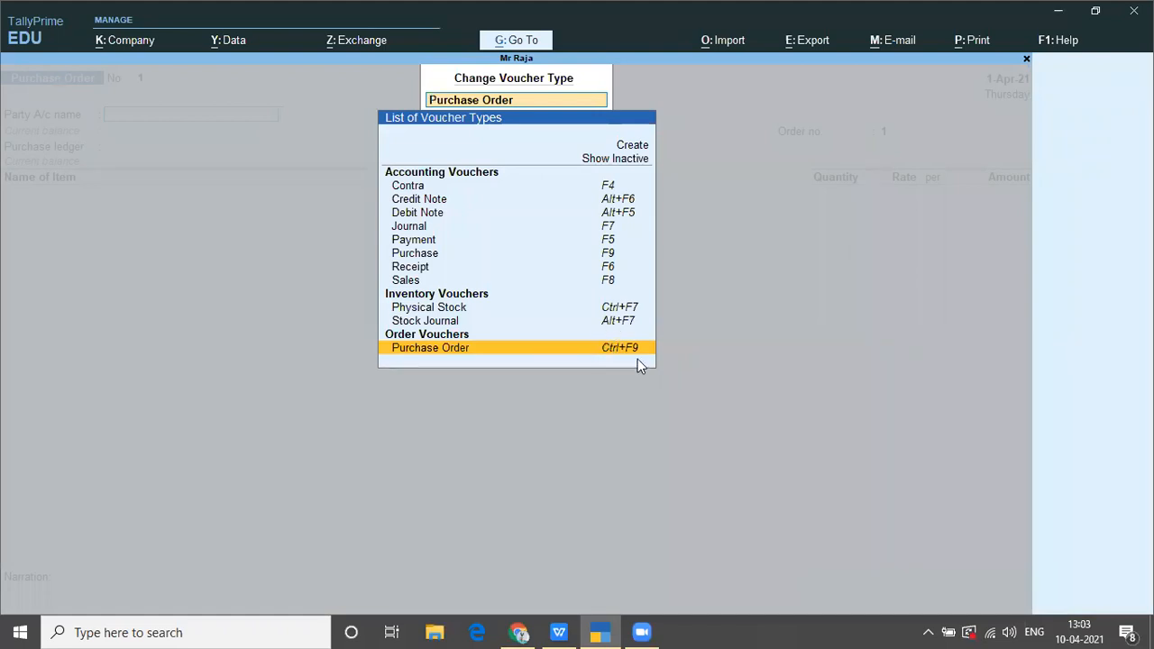
pyautogui.click(631, 159)
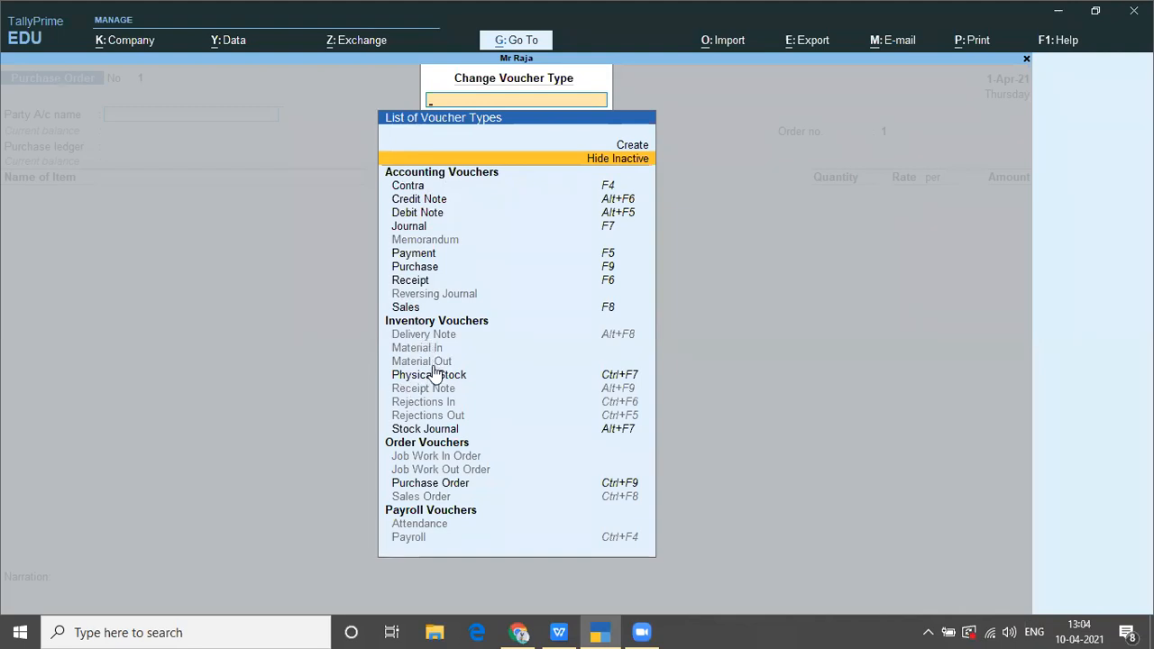
pyautogui.press('Down')
pyautogui.press('Down')
pyautogui.press('Down')
pyautogui.press('Down')
pyautogui.press('Down')
pyautogui.press('Down')
pyautogui.press('Down')
pyautogui.press('Down')
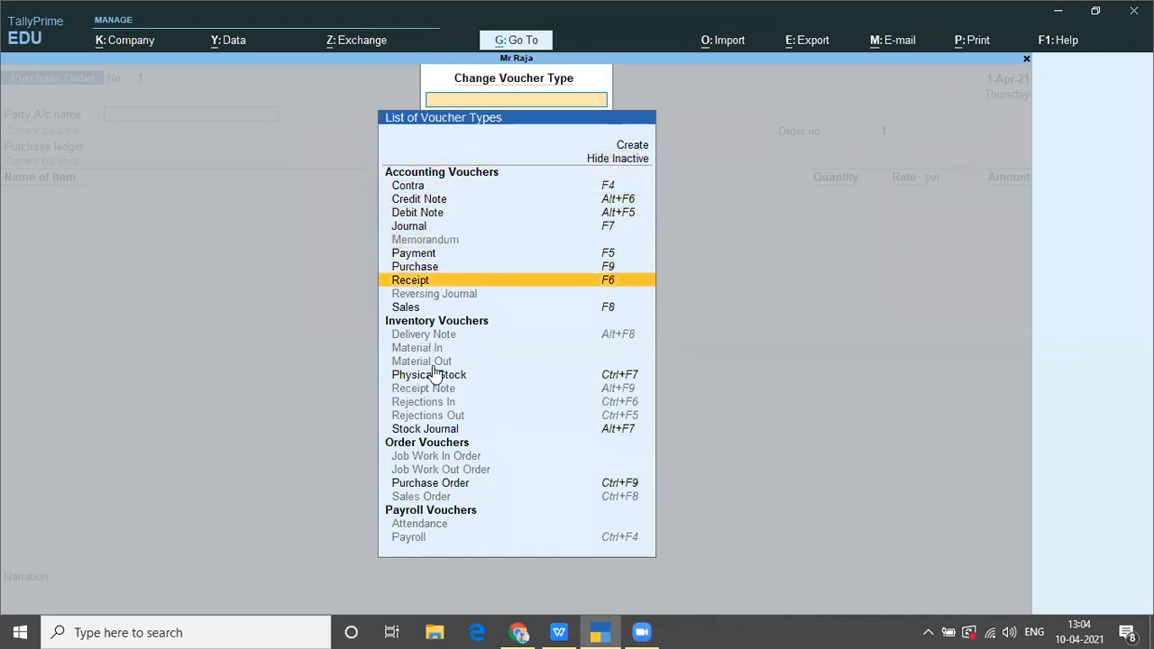
pyautogui.press('Down')
pyautogui.press('Down')
pyautogui.press('Down')
pyautogui.press('Down')
pyautogui.press('Down')
pyautogui.press('Down')
pyautogui.press('Down')
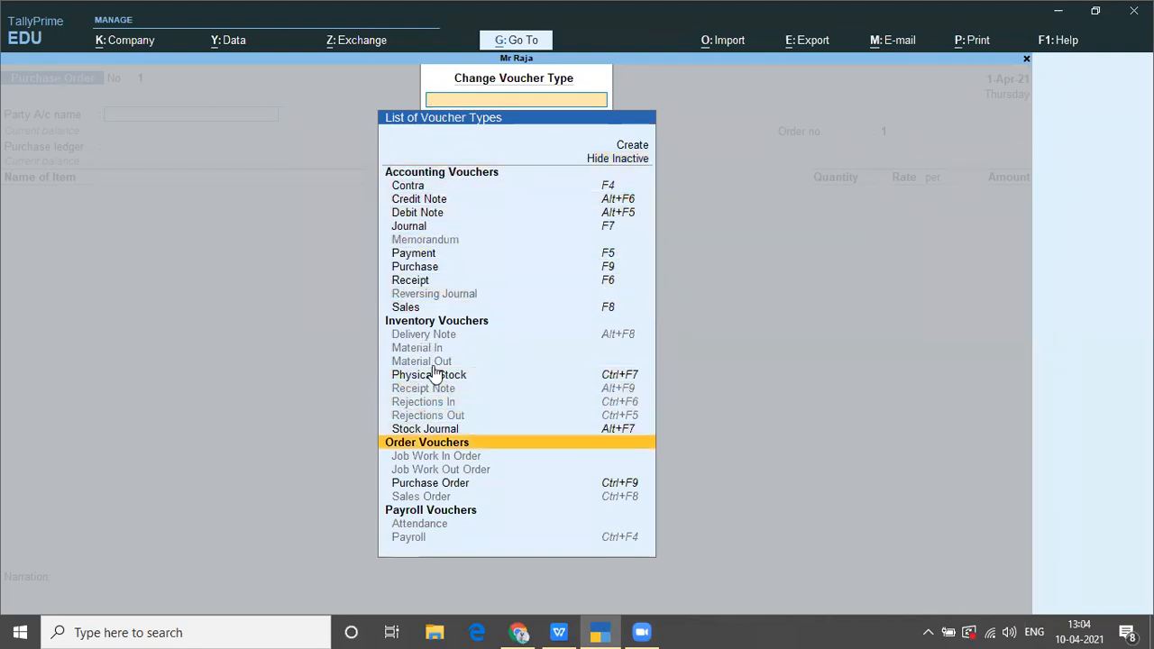
pyautogui.press('Down')
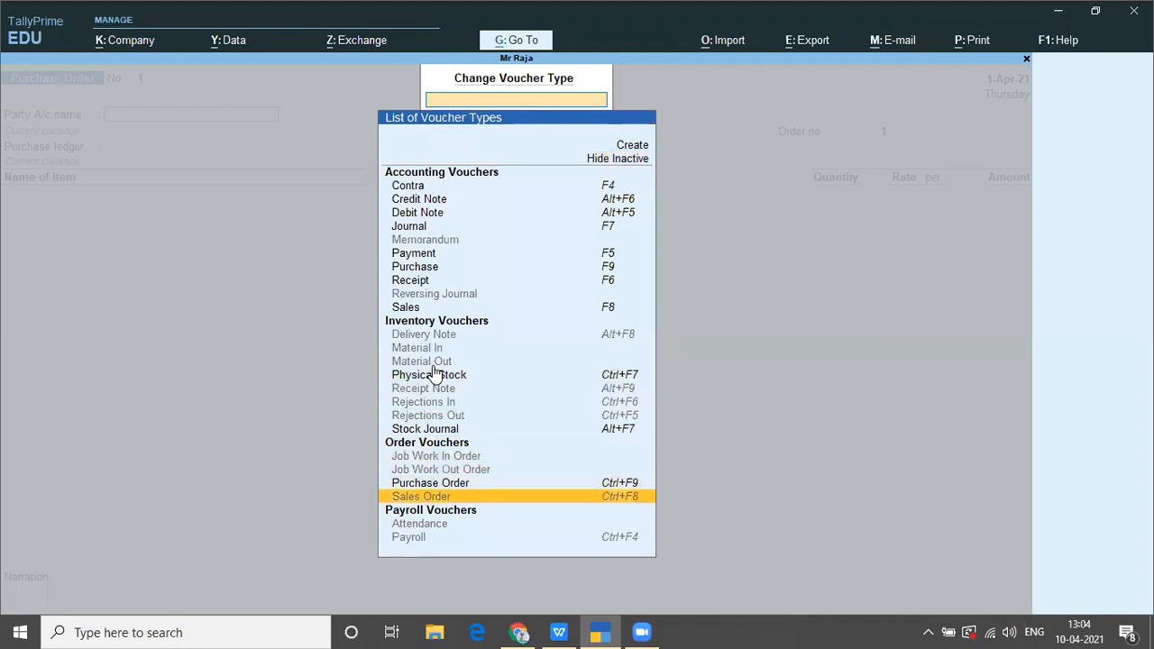
pyautogui.click(473, 501)
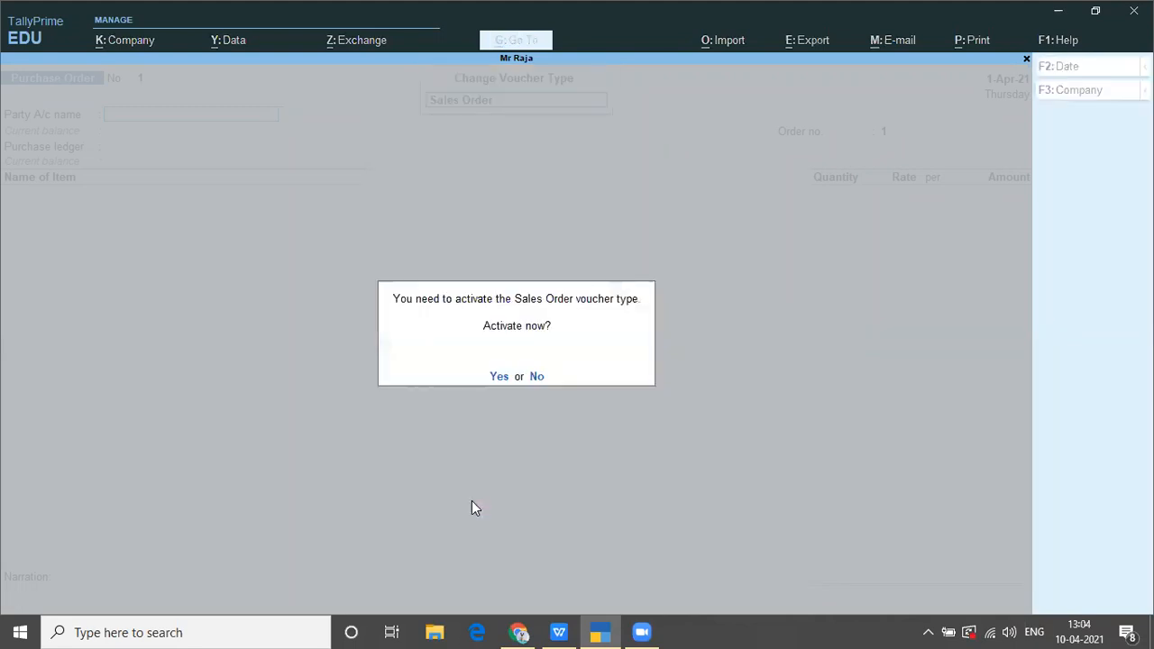
pyautogui.press('y')
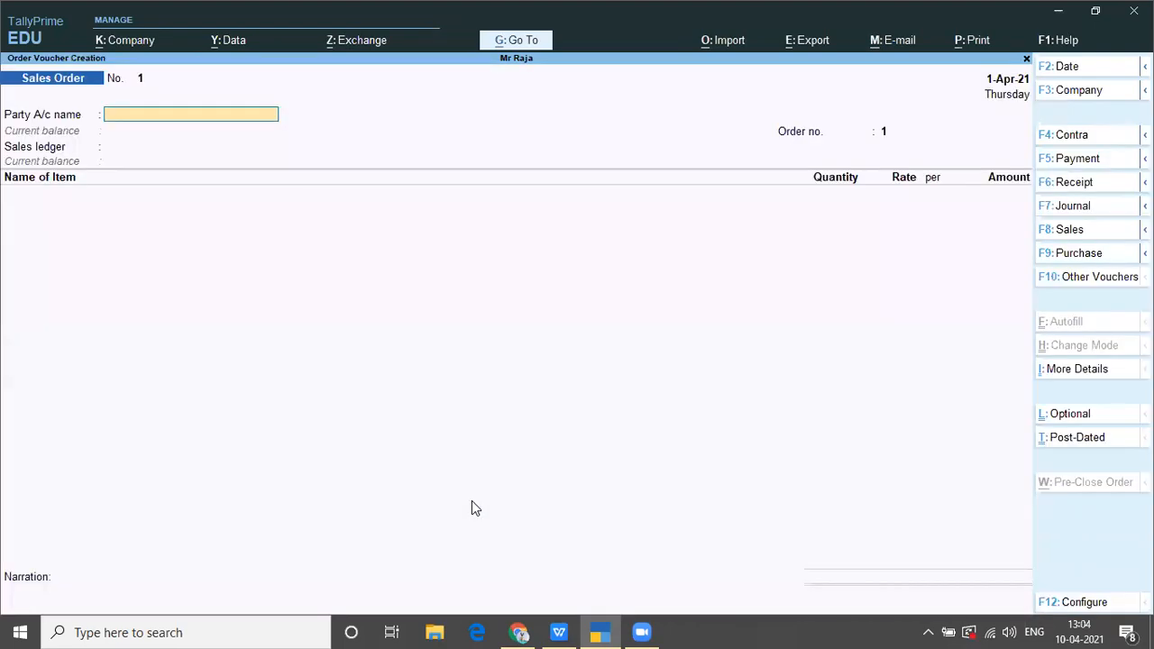
# Reopen voucher entry to check the active voucher types, and switch the order voucher to Purchase Order
pyautogui.press('Escape')
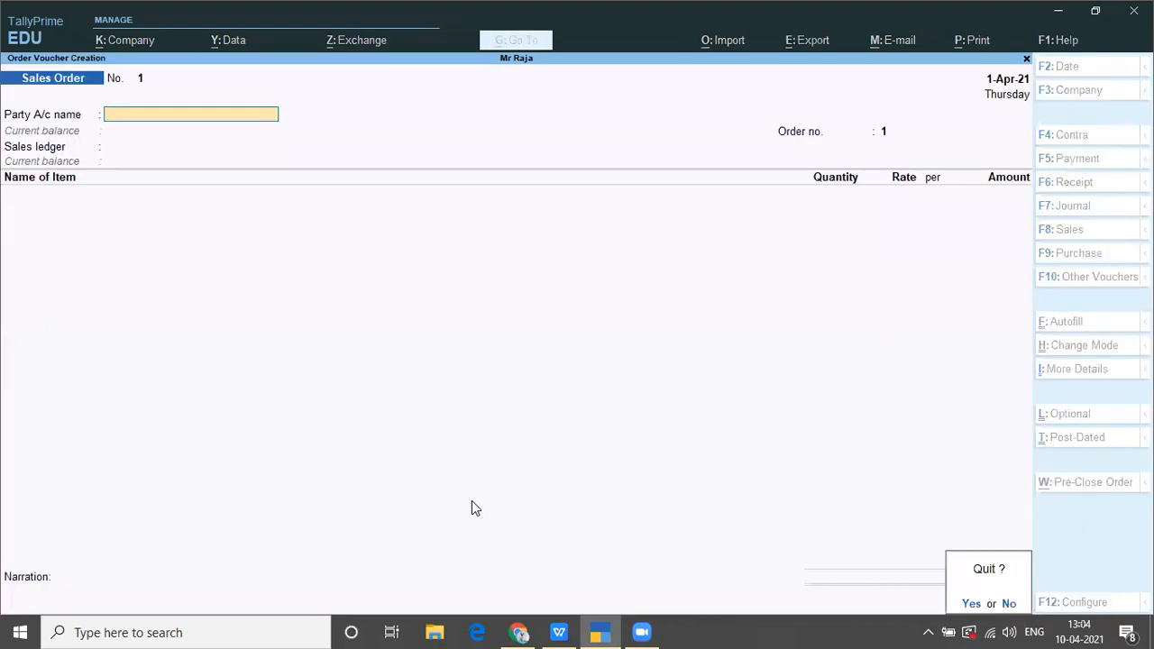
pyautogui.press('y')
pyautogui.press('Return')
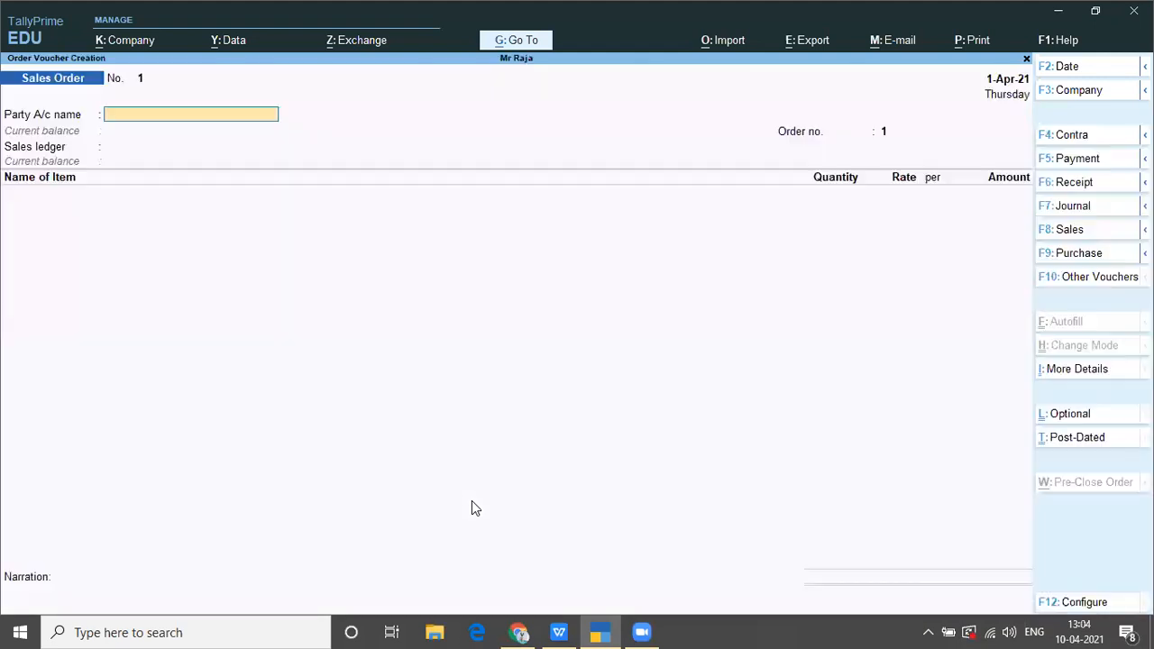
pyautogui.press('F10')
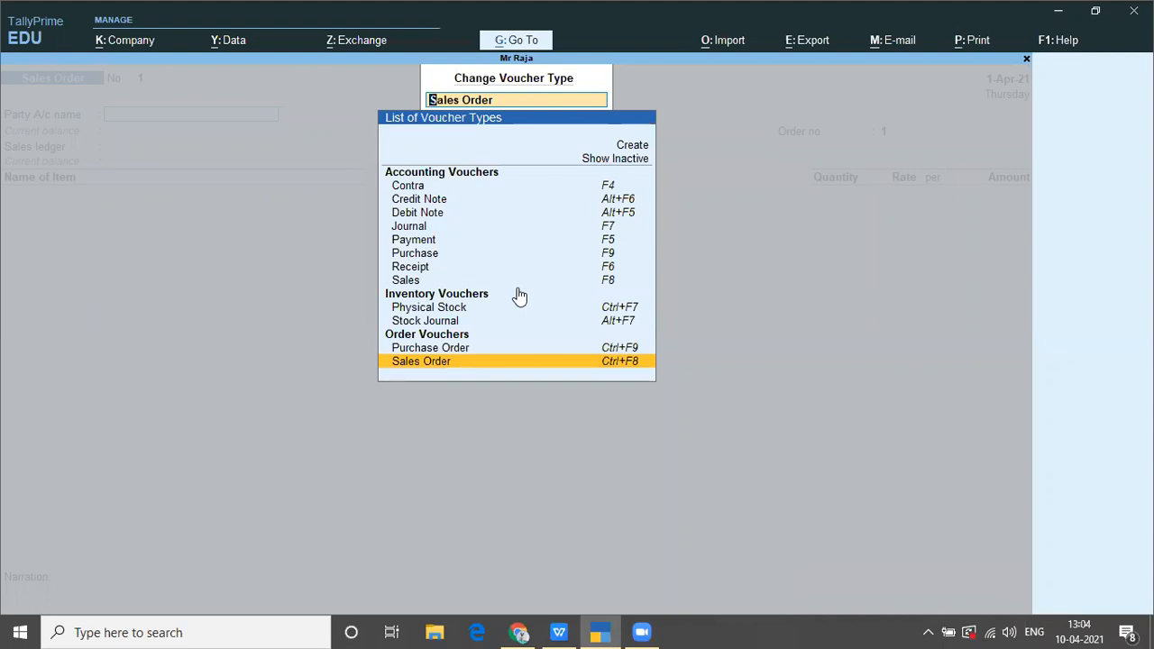
pyautogui.press('Escape')
pyautogui.press('Escape')
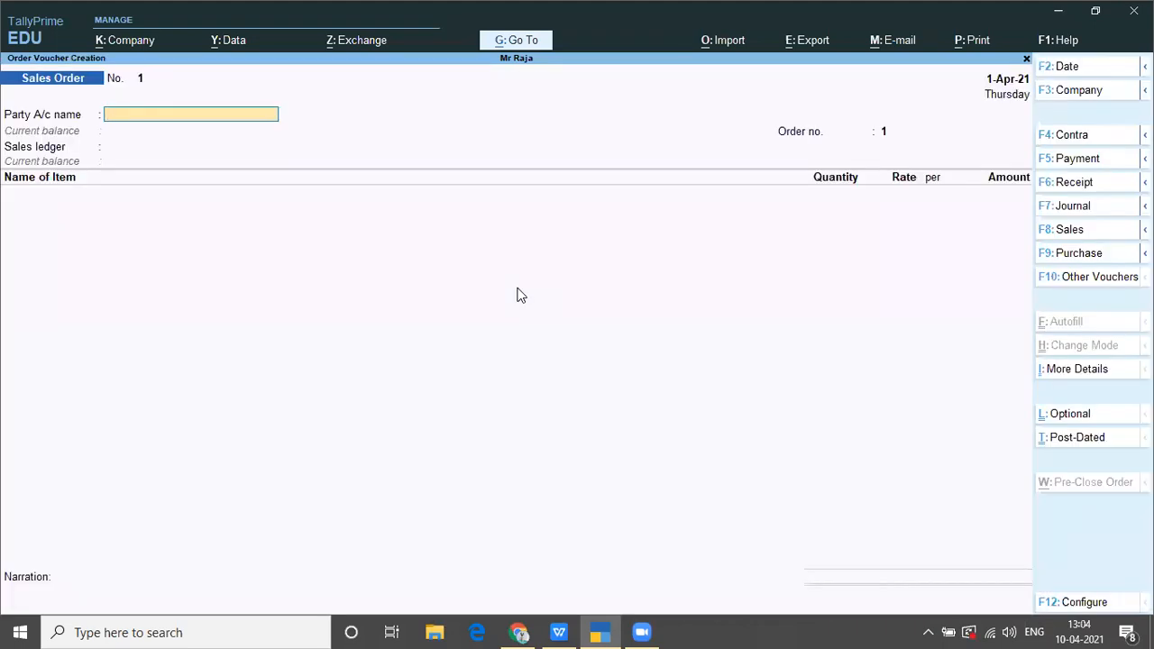
pyautogui.hotkey('ctrl', 'F9')
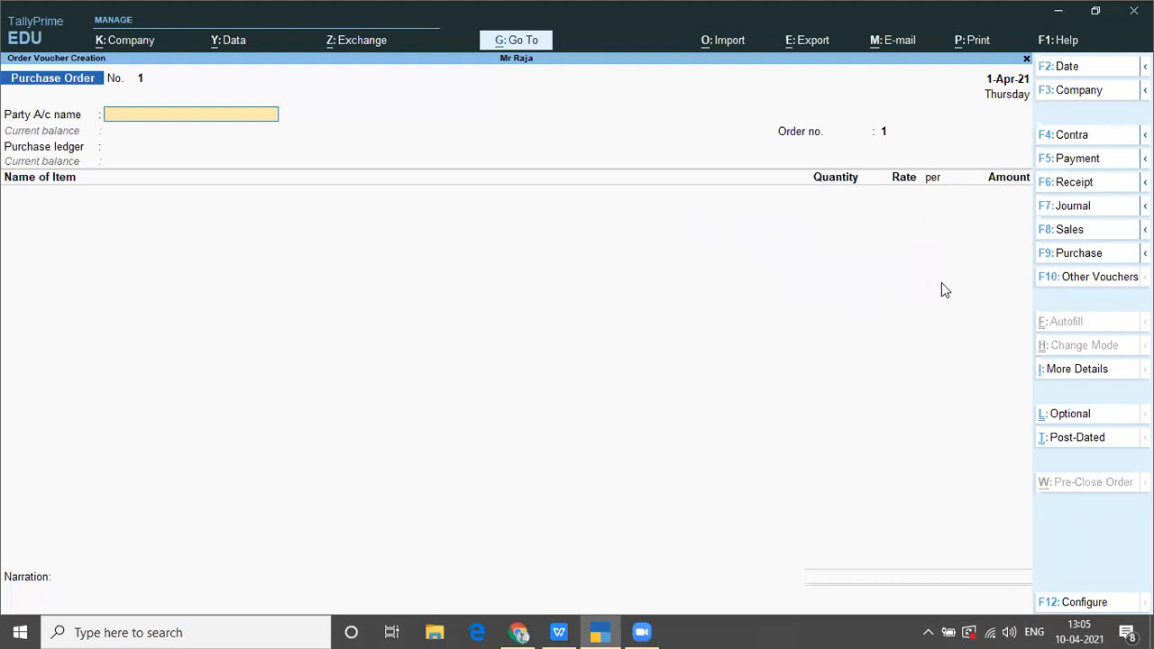
# Review the purchase order 101 and sales order 201 transactions in the WPS document and return to TallyPrime
pyautogui.press('alt')
pyautogui.hotkey('alt', 'Tab')
pyautogui.hotkey('alt', 'Tab')
pyautogui.scroll(-10, 897, 289)
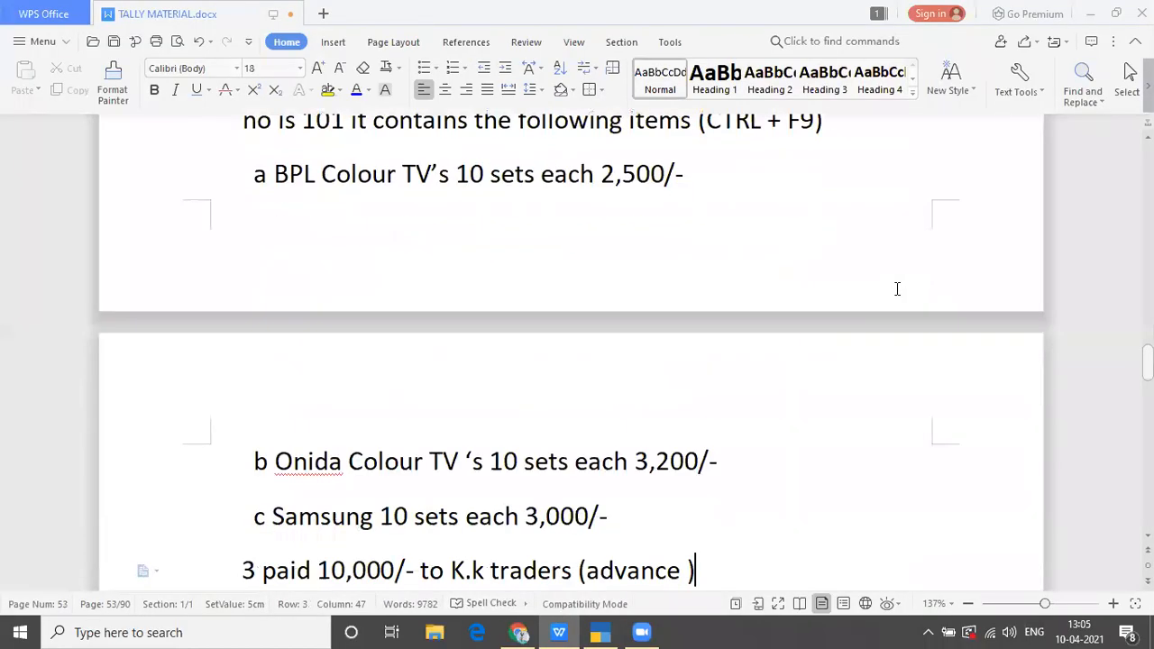
pyautogui.scroll(-3, 897, 288)
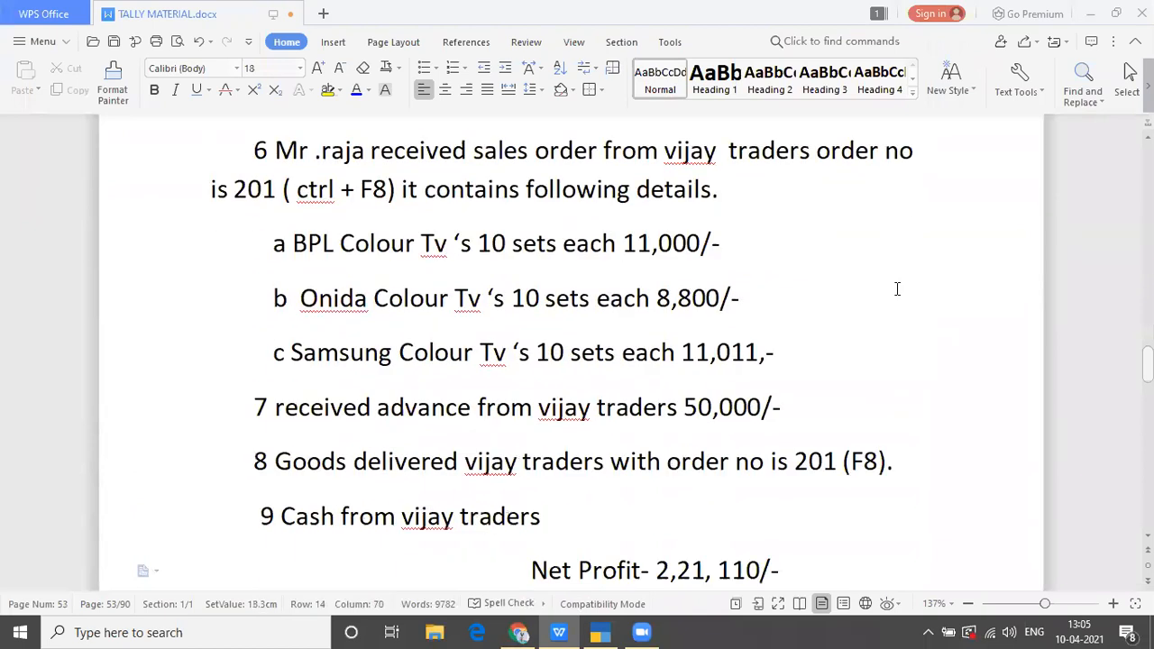
pyautogui.press('Up')
pyautogui.press('Up')
pyautogui.press('Up')
pyautogui.press('Up')
pyautogui.press('Up')
pyautogui.press('Up')
pyautogui.press('Up')
pyautogui.press('Up')
pyautogui.press('Up')
pyautogui.press('Up')
pyautogui.press('Up')
pyautogui.press('Up')
pyautogui.press('Up')
pyautogui.press('Up')
pyautogui.press('Up')
pyautogui.press('Up')
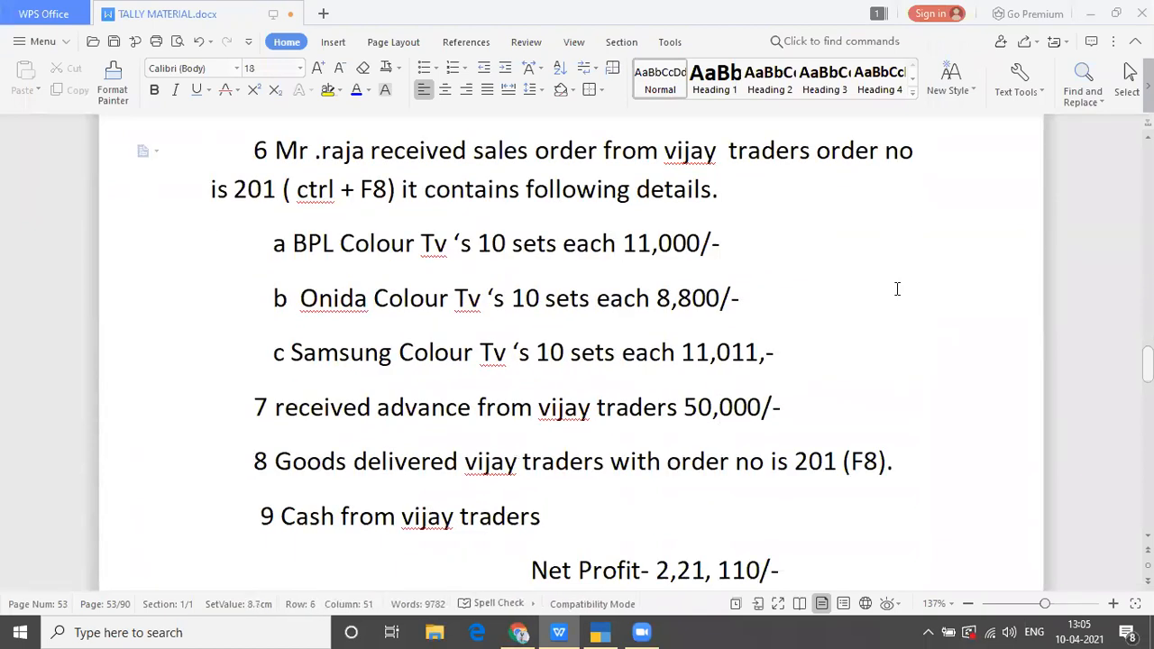
pyautogui.press('Up')
pyautogui.press('Up')
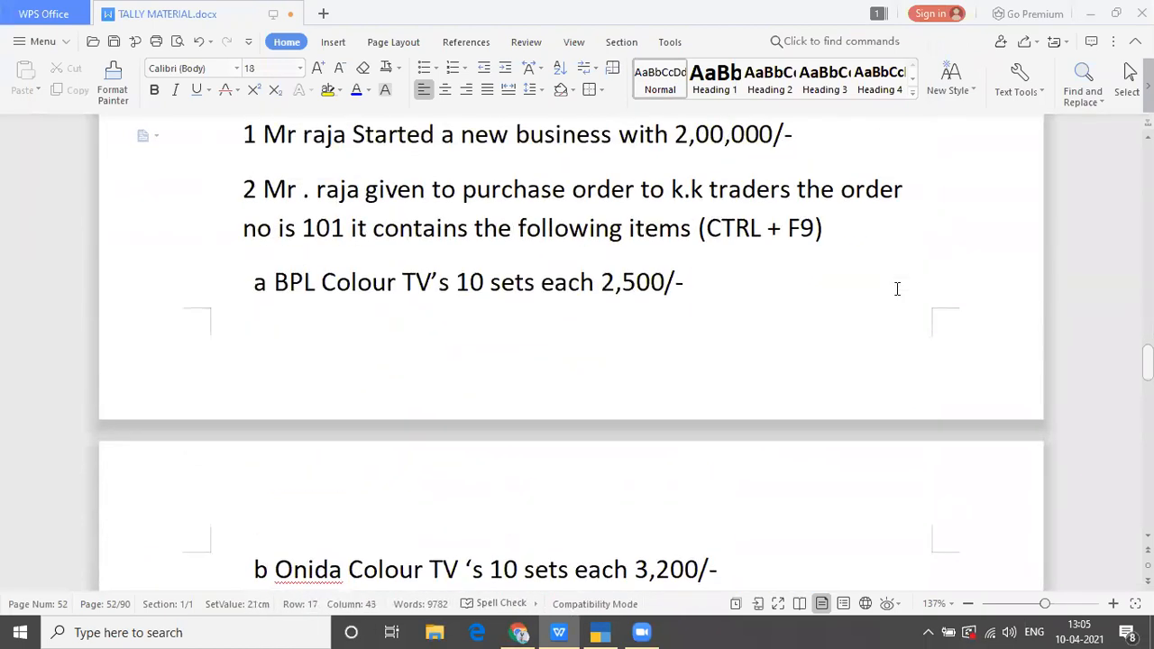
pyautogui.hotkey('alt', 'Tab')
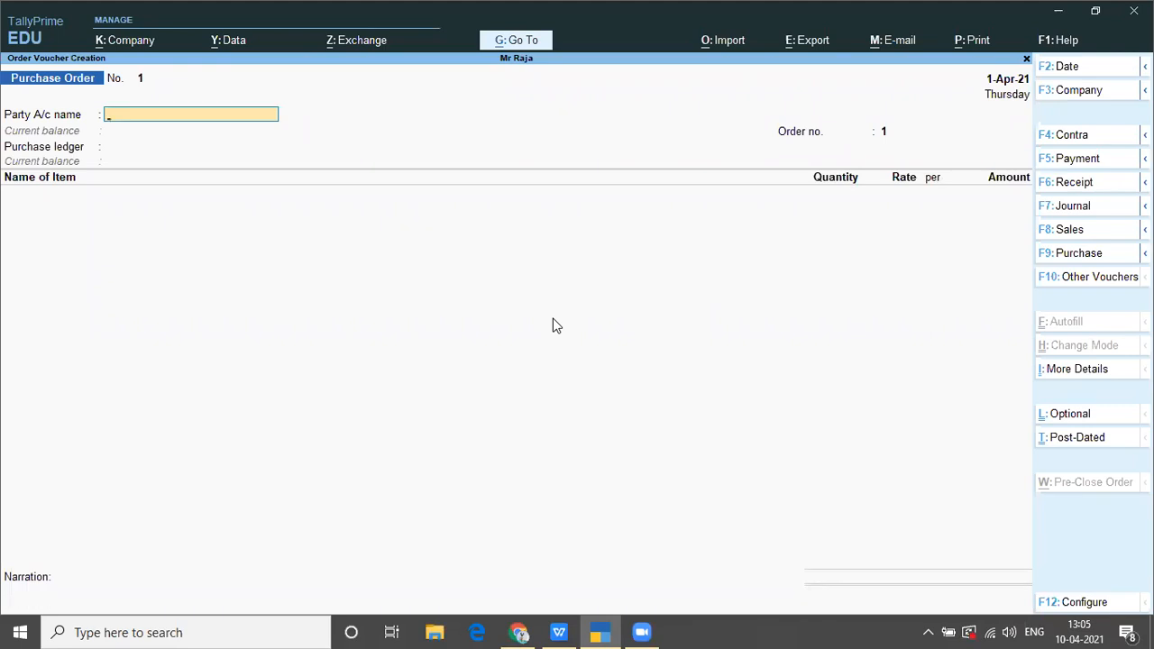
# Select K.K Traders as the purchase order's party account and leave its order and receipt details blank
pyautogui.write('K')
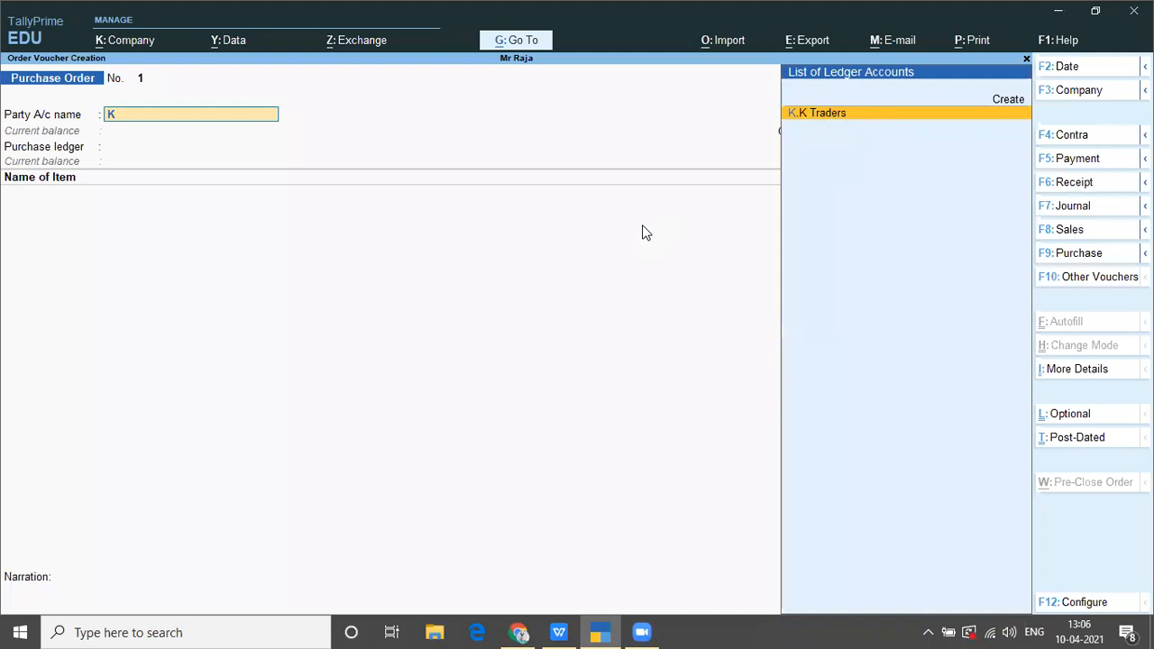
pyautogui.press('Return')
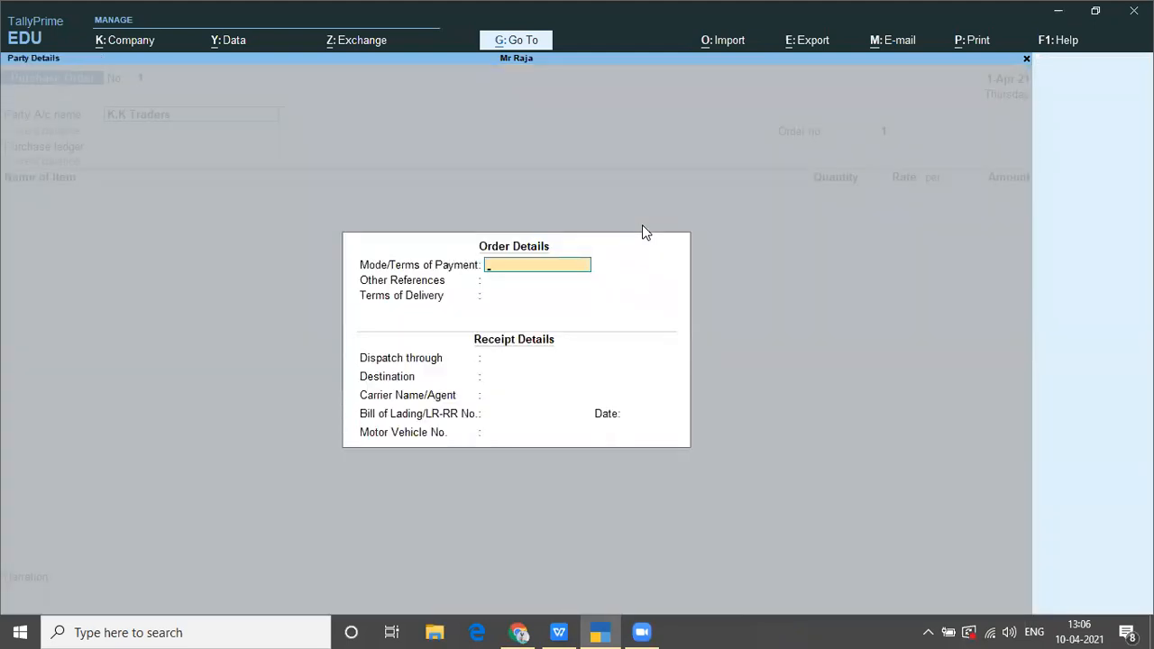
pyautogui.press('Return')
pyautogui.press('Return')
pyautogui.press('Return')
pyautogui.press('Return')
pyautogui.press('Return')
pyautogui.press('Return')
pyautogui.press('Return')
pyautogui.press('Return')
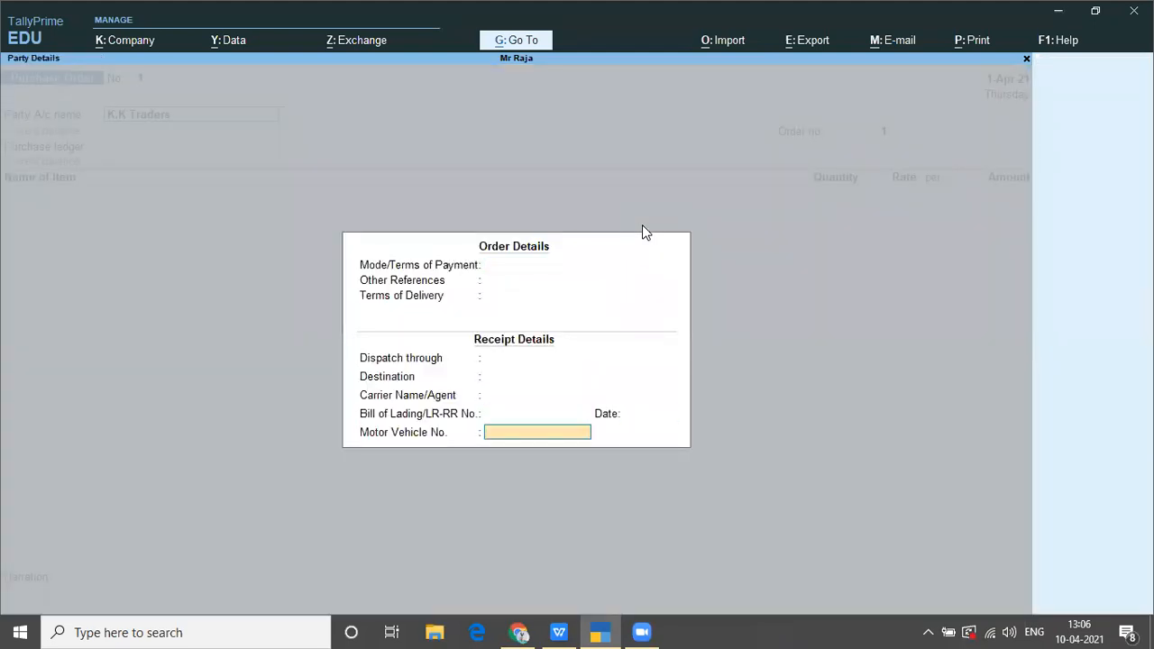
pyautogui.press('Return')
pyautogui.press('Return')
pyautogui.press('Return')
pyautogui.press('Return')
pyautogui.press('Return')
pyautogui.press('Return')
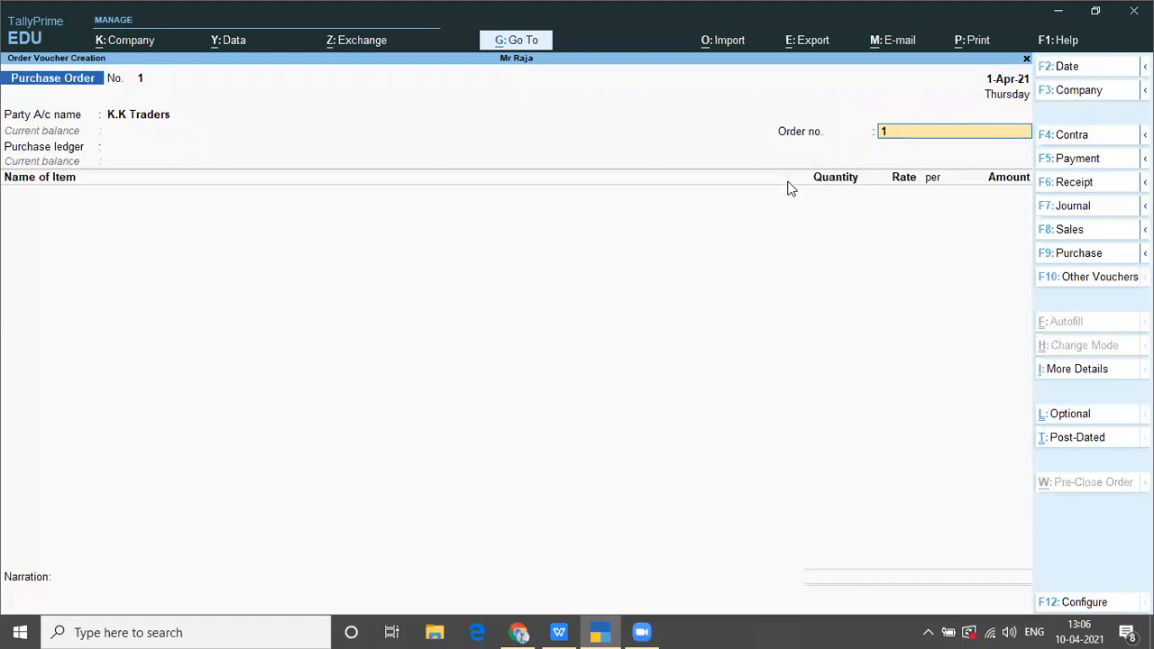
# Check the order number in the WPS document, set it to 101 in TallyPrime, and choose Purchase Order as the purchase ledger
pyautogui.hotkey('alt', 'Tab')
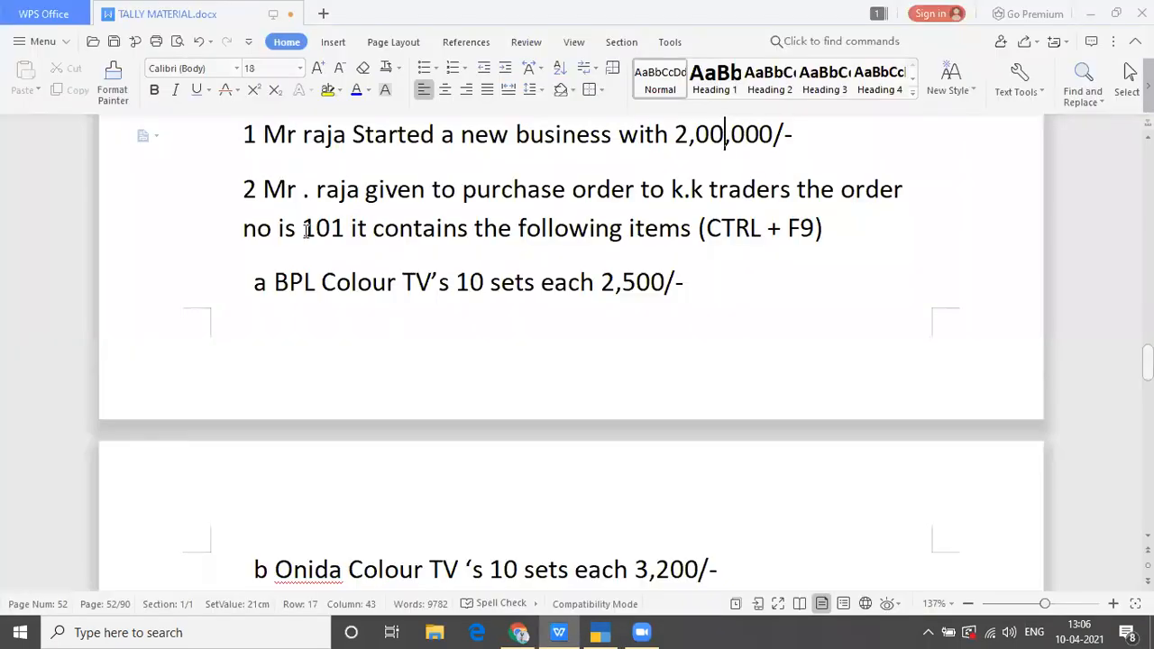
pyautogui.hotkey('alt', 'Tab')
pyautogui.click(427, 309)
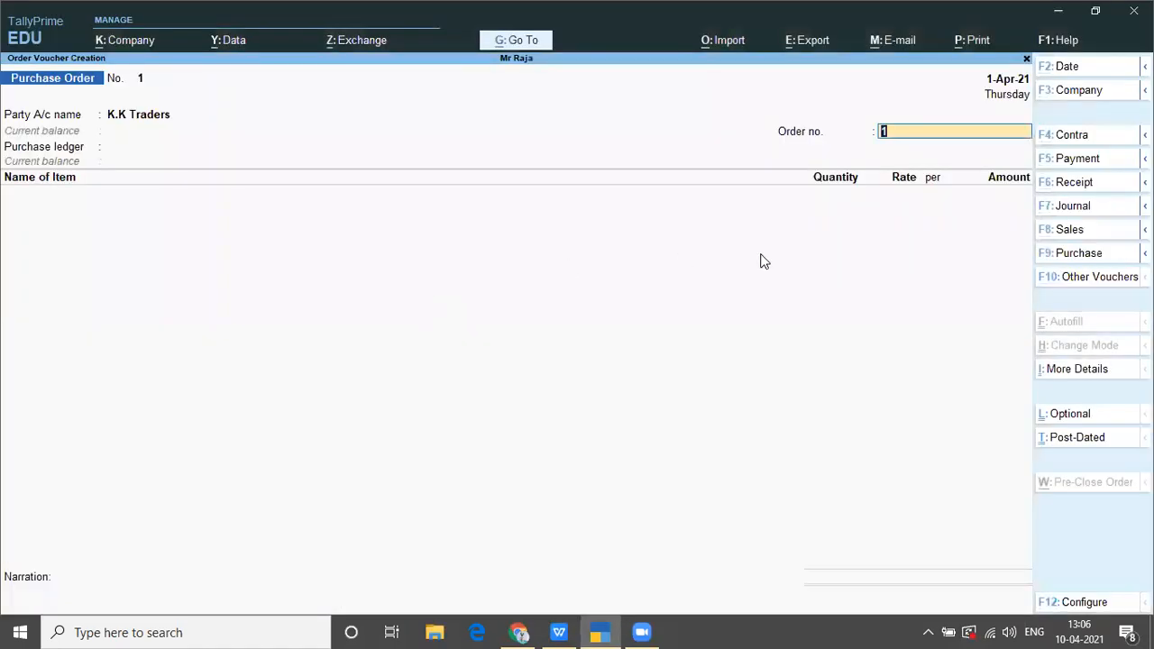
pyautogui.write('01')
pyautogui.press('Return')
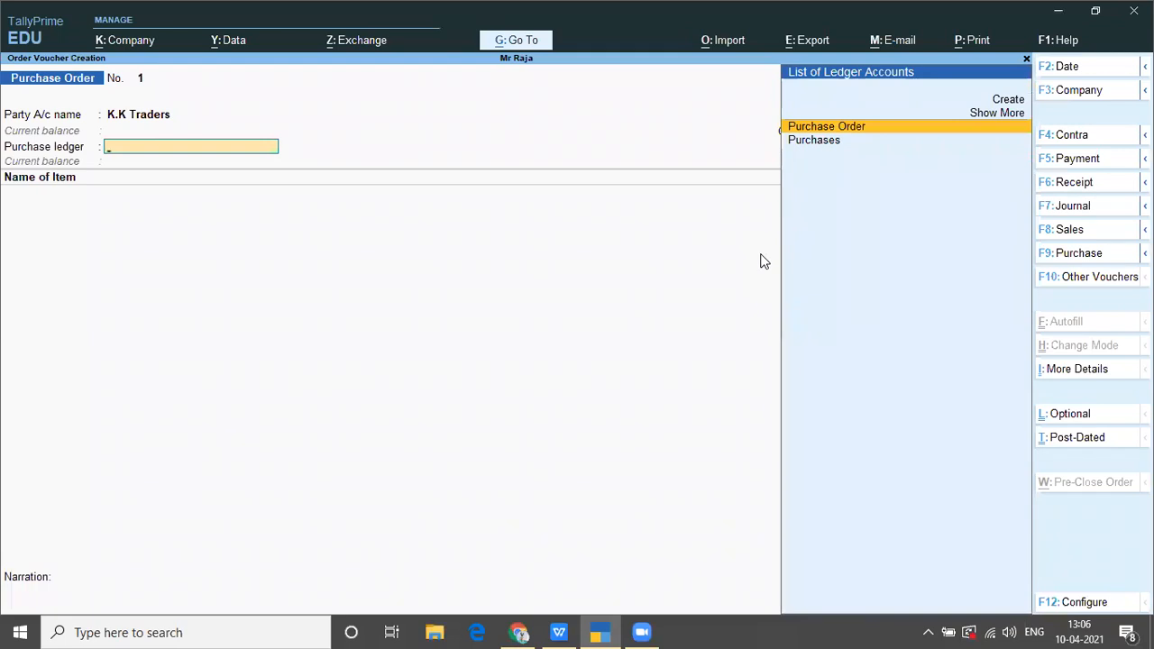
pyautogui.press('Return')
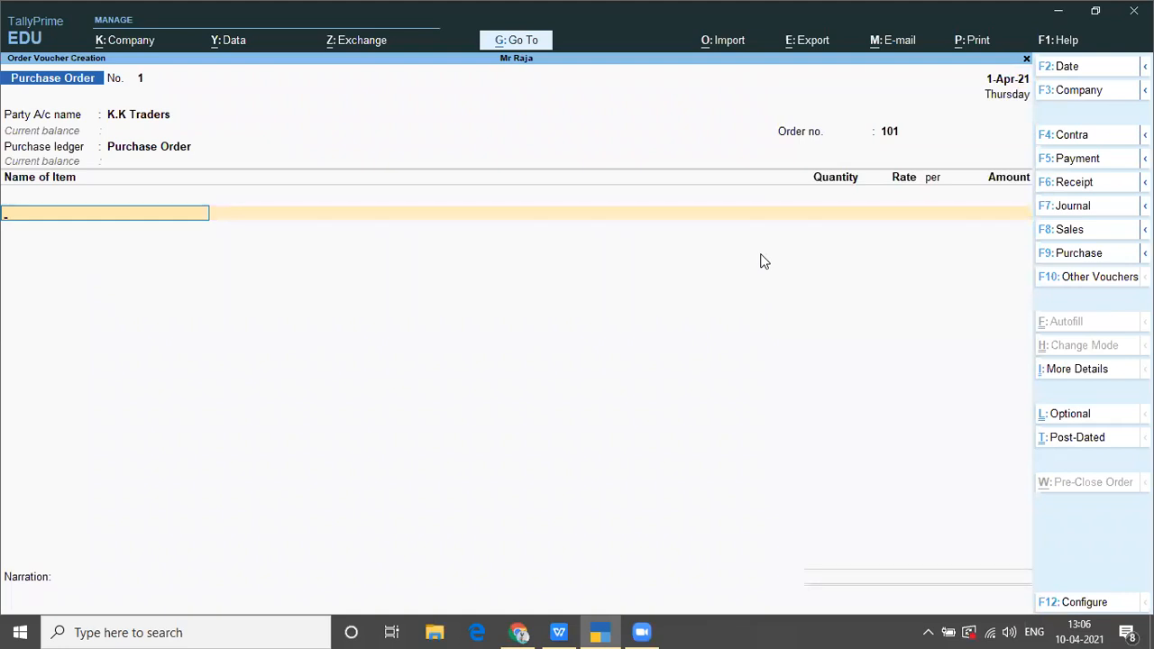
# Add BPL Colour Tv to the purchase order, due 1-Apr-21, with 10 sets at a rate of 2500
pyautogui.write('B')
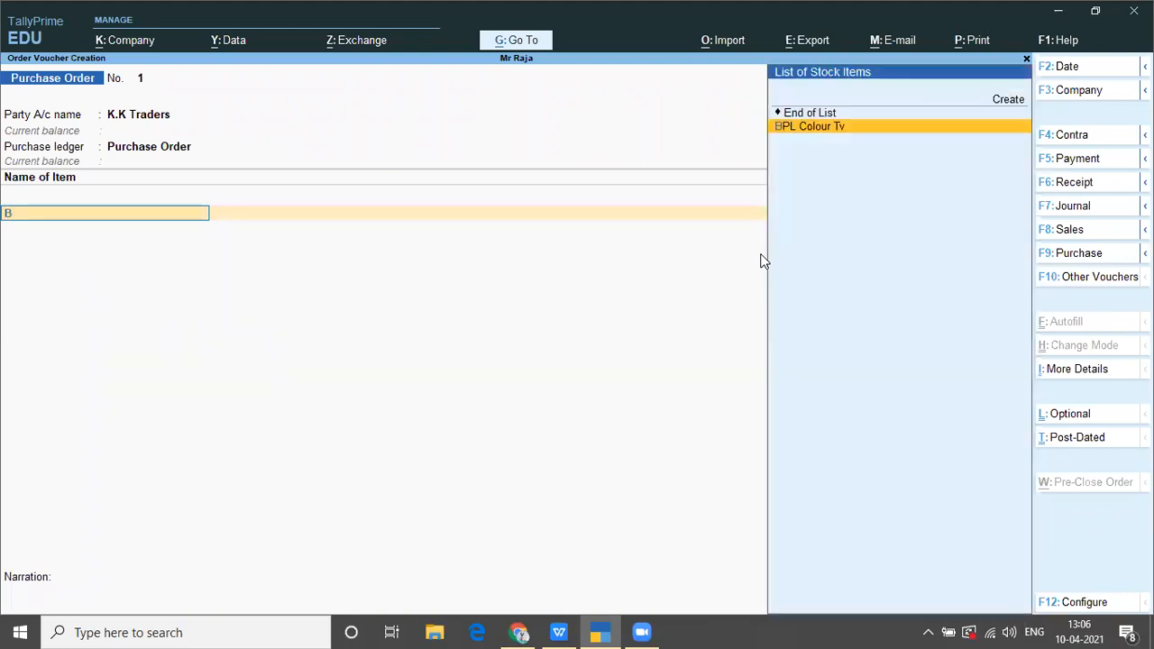
pyautogui.press('Return')
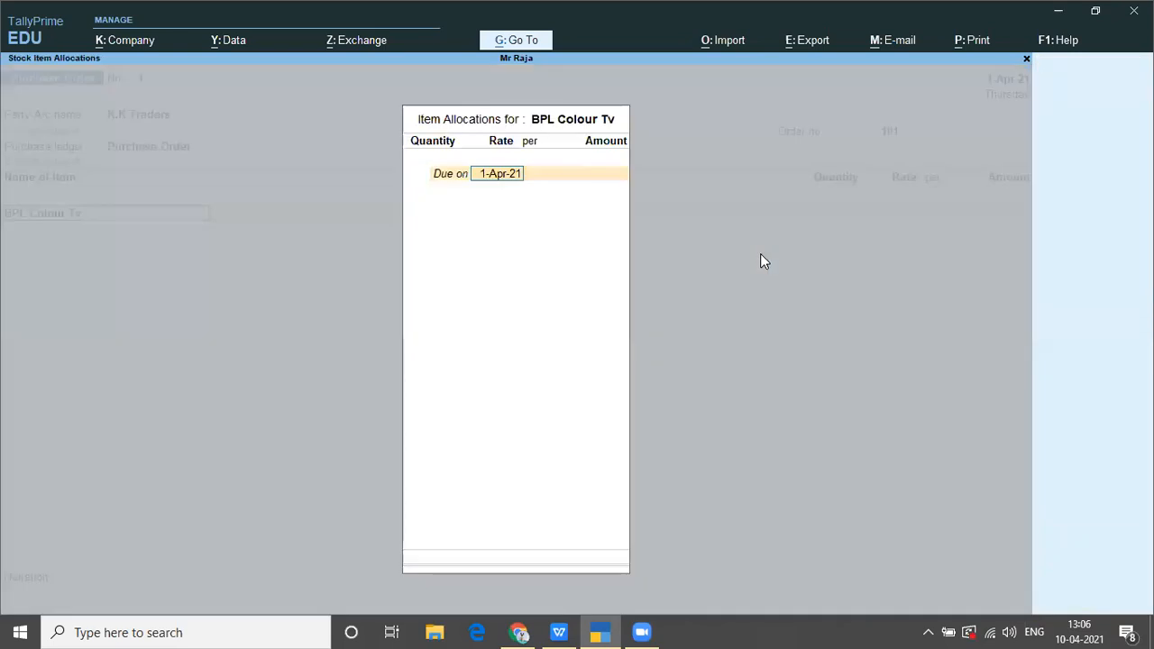
pyautogui.press('Return')
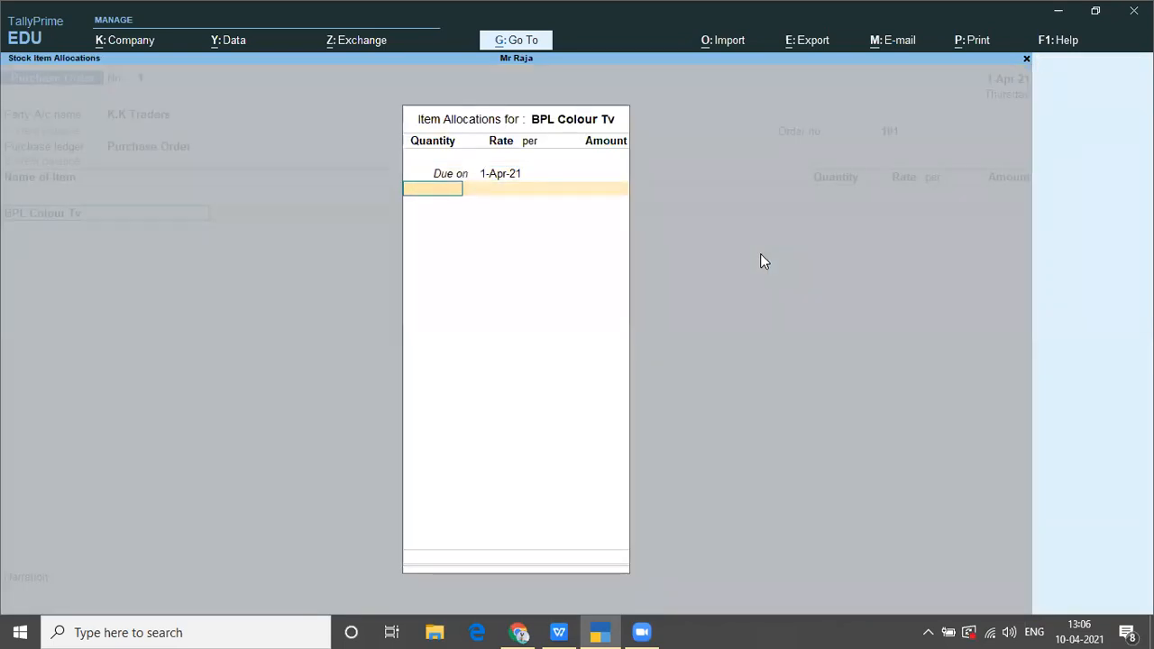
pyautogui.hotkey('alt', 'Tab')
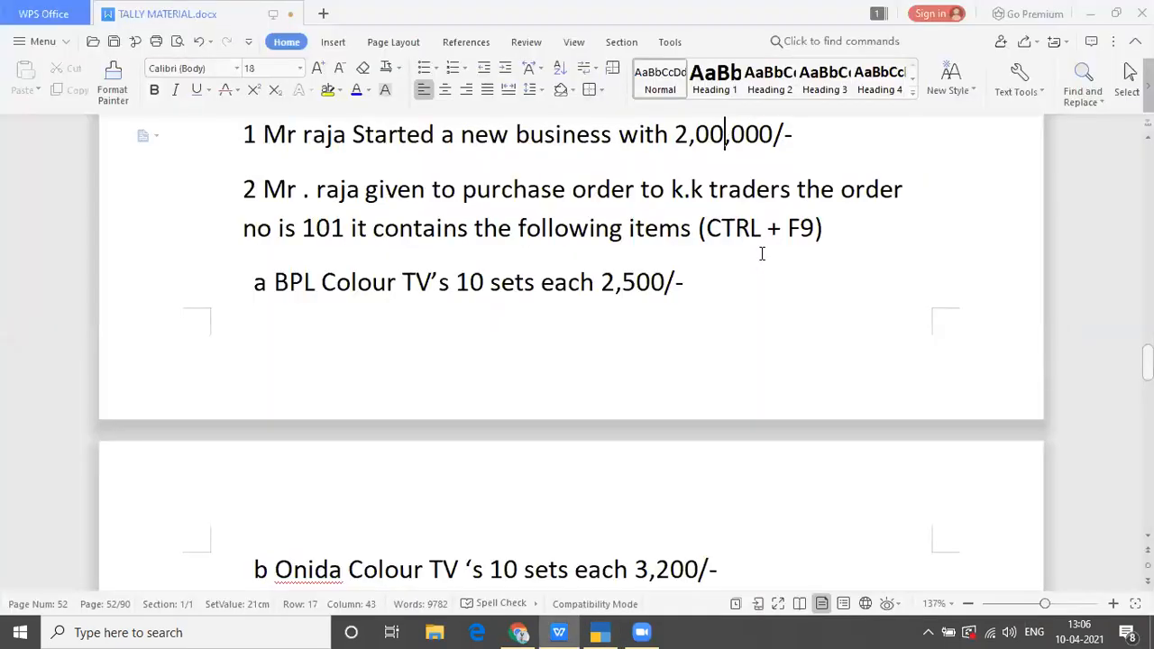
pyautogui.hotkey('alt', 'Tab')
pyautogui.write('10')
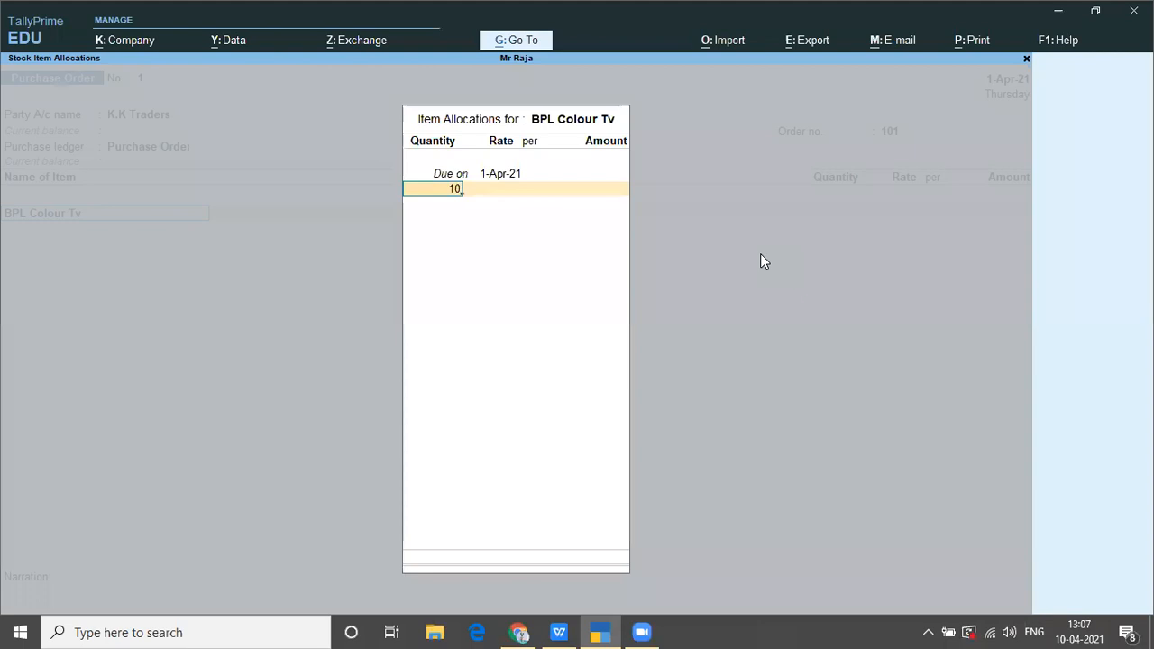
pyautogui.press('Return')
pyautogui.write('2500')
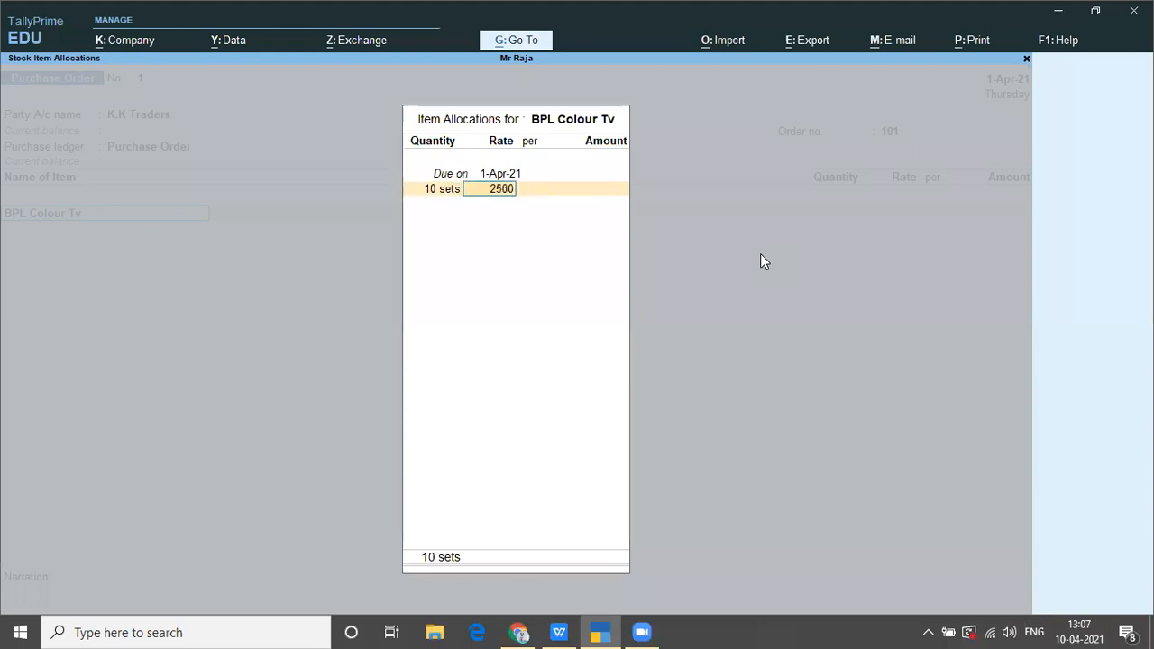
pyautogui.press('Return')
pyautogui.press('Return')
pyautogui.press('Return')
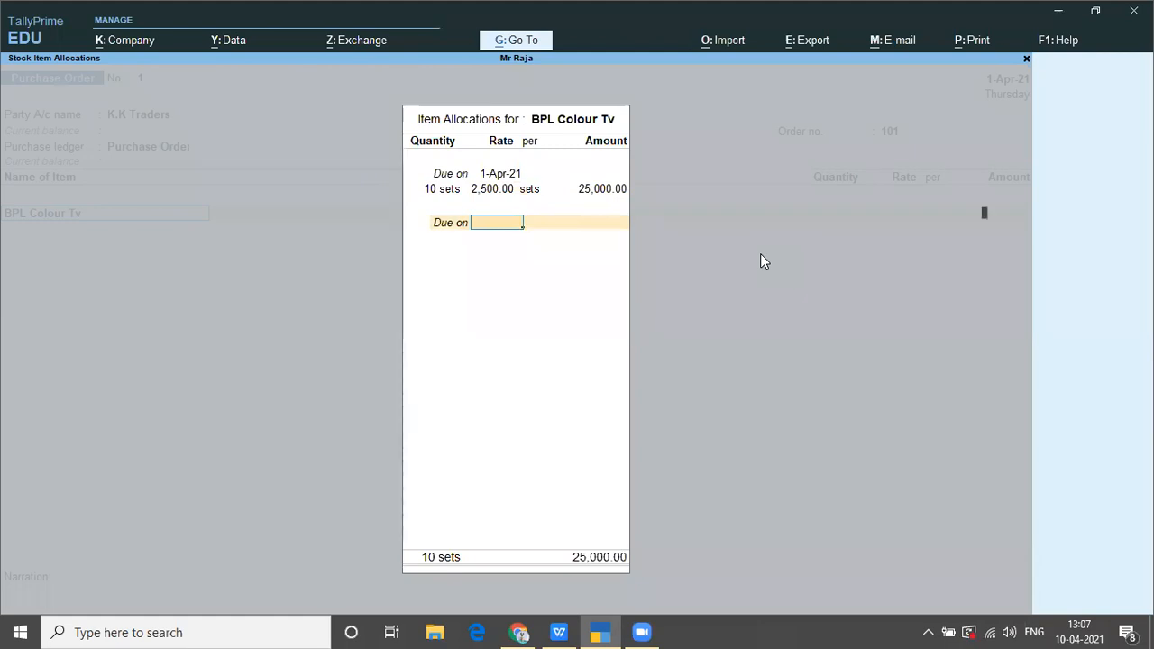
pyautogui.press('Return')
pyautogui.press('Return')
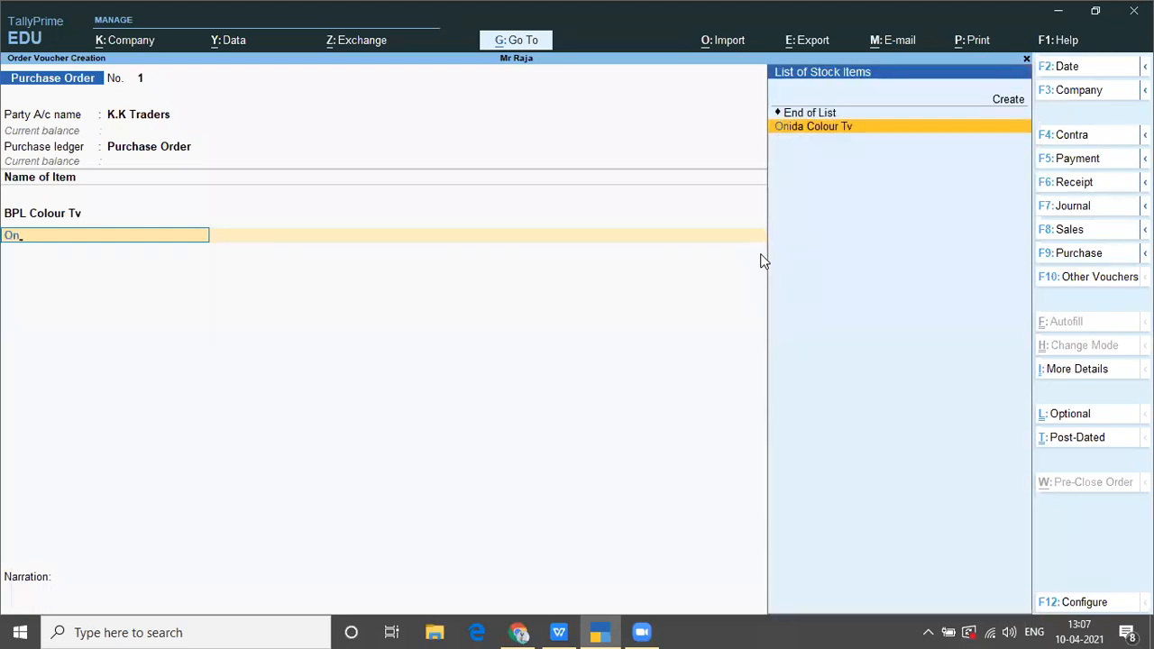
# Add Onida Colour Tv to the purchase order, due 1-Apr-21, and look up its quantity and rate in the WPS document
pyautogui.press('Return')
pyautogui.press('Return')
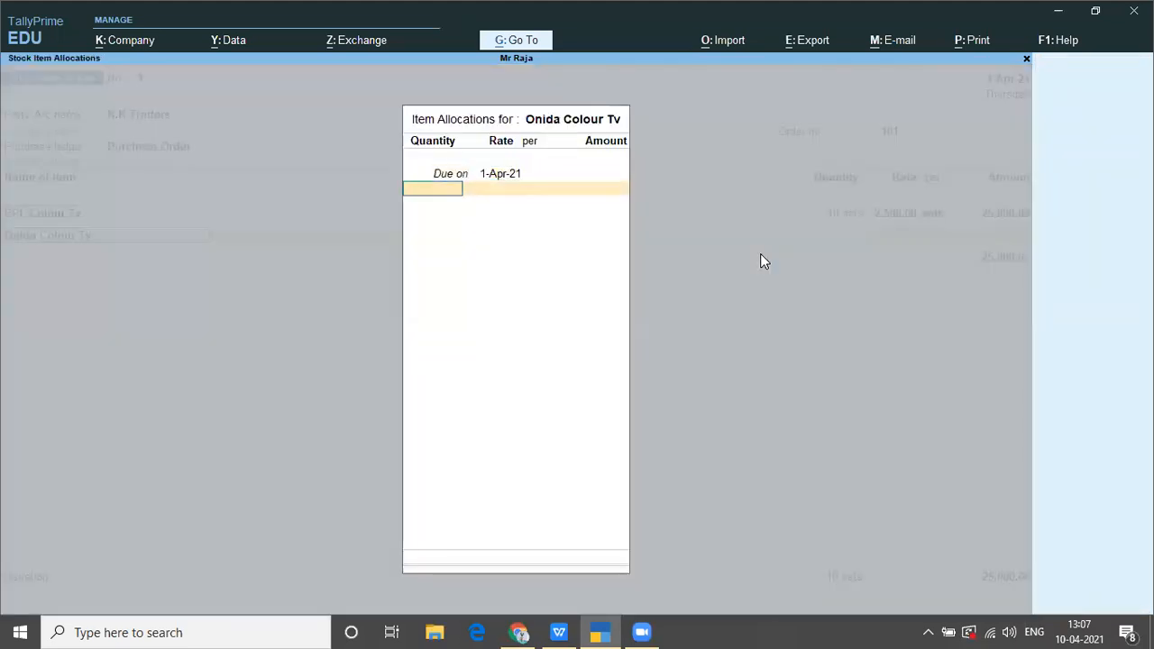
pyautogui.hotkey('alt', 'Tab')
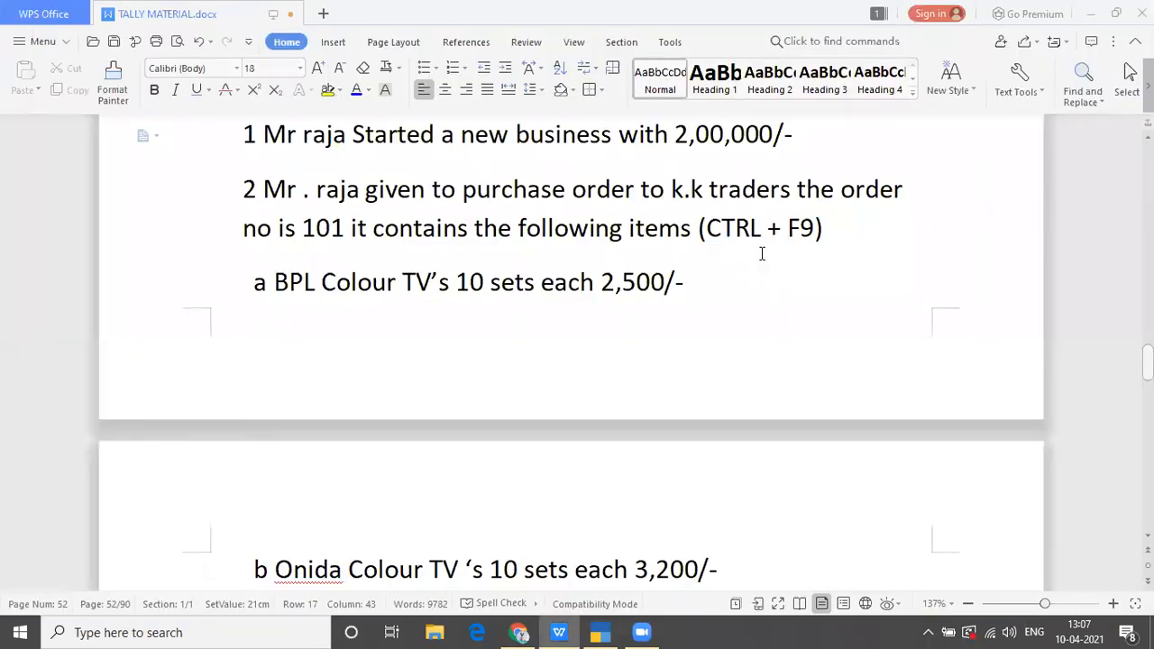
pyautogui.press('Down')
pyautogui.press('Down')
pyautogui.press('Down')
pyautogui.press('Down')
pyautogui.press('Down')
pyautogui.press('Down')
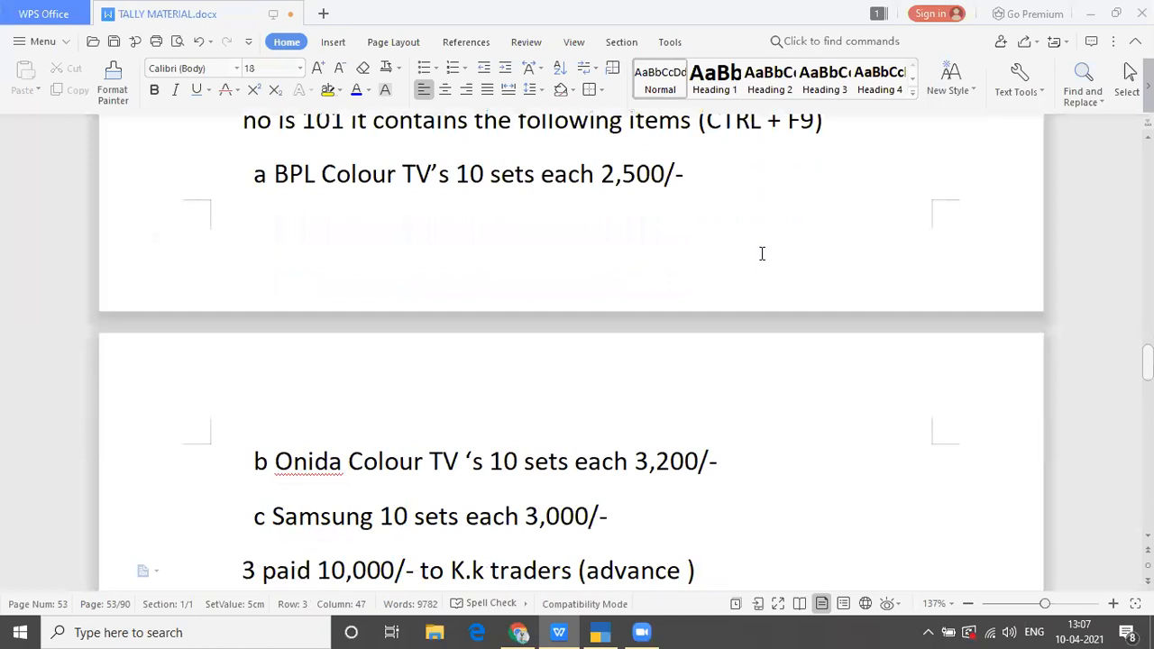
# Return to TallyPrime and set the Onida Colour Tv allocation to 10 sets at a rate of 3,200
pyautogui.hotkey('alt', 'Tab')
pyautogui.write('10')
pyautogui.press('Return')
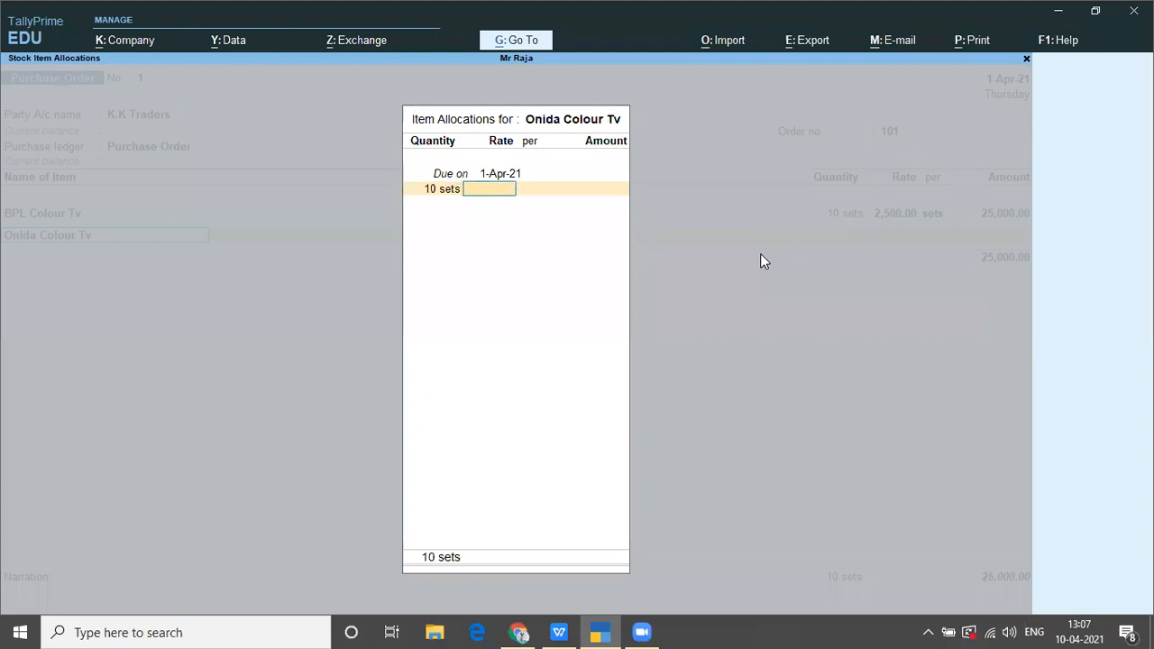
pyautogui.write('3,20')
pyautogui.write('00')
pyautogui.press('Return')
pyautogui.press('Return')
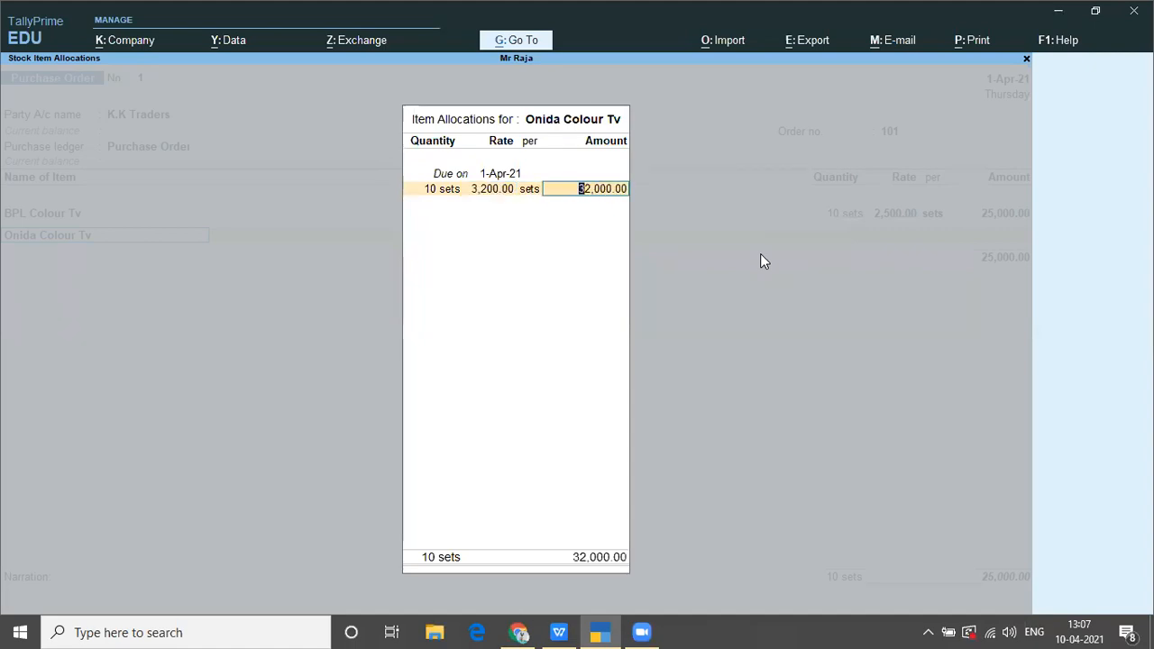
pyautogui.press('Return')
pyautogui.press('Return')
pyautogui.press('Return')
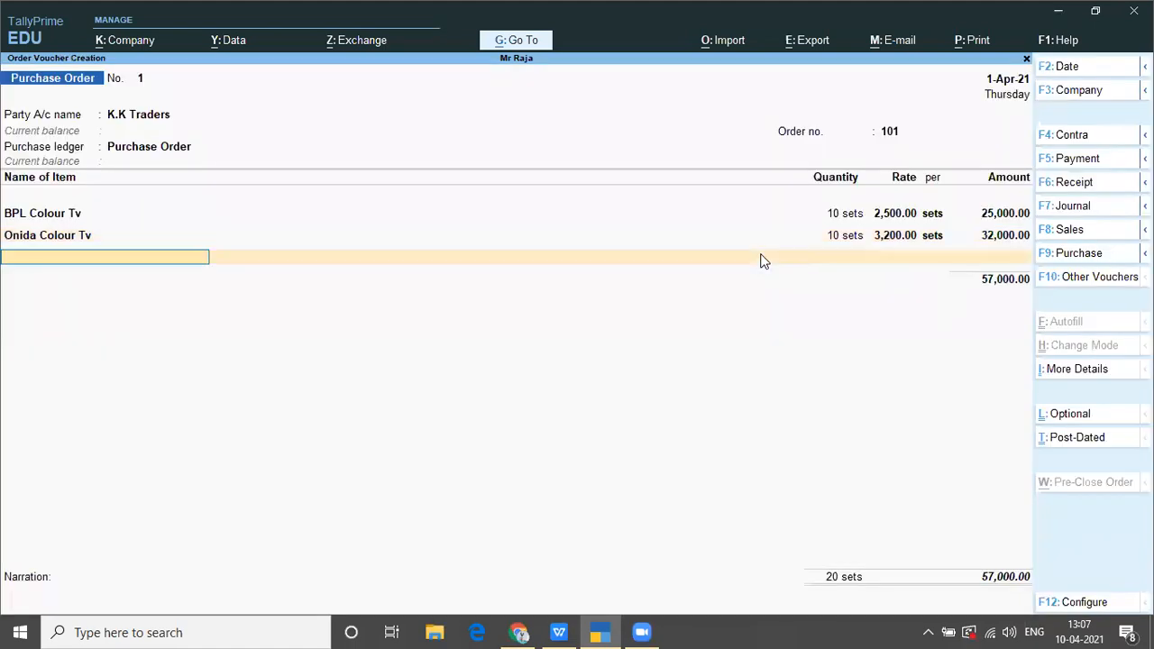
# Add Samsung Colour Tv to the purchase order, due 1-Apr-21, with 10 sets at a rate of 3000, checking the figures in the WPS document
pyautogui.write('Sa')
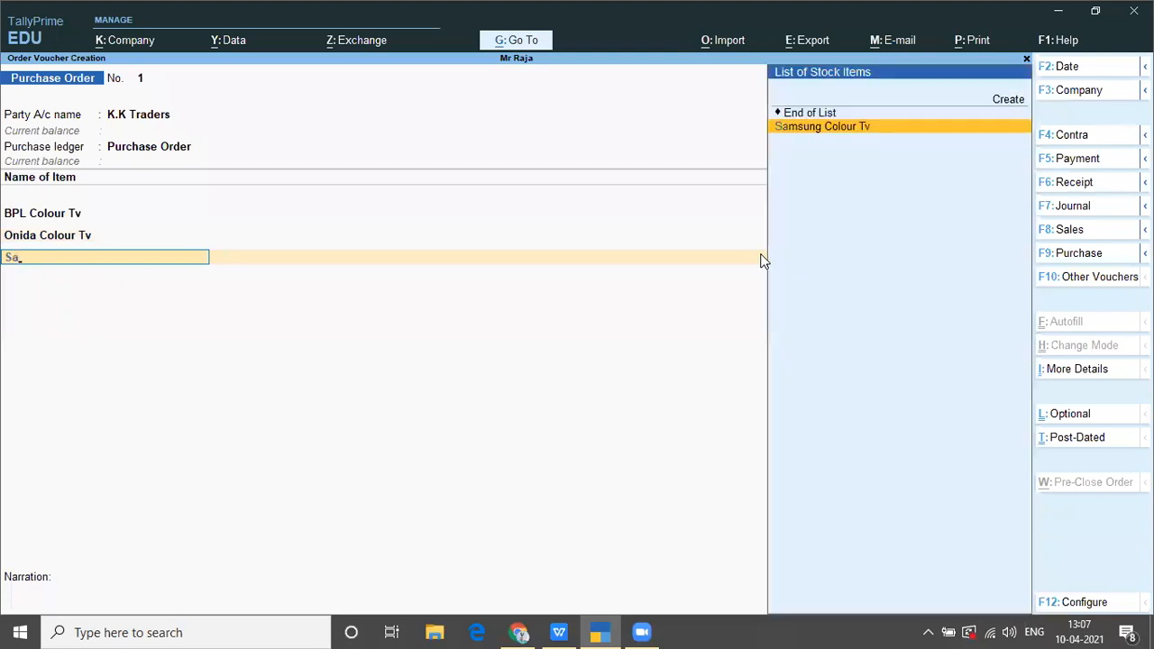
pyautogui.press('Return')
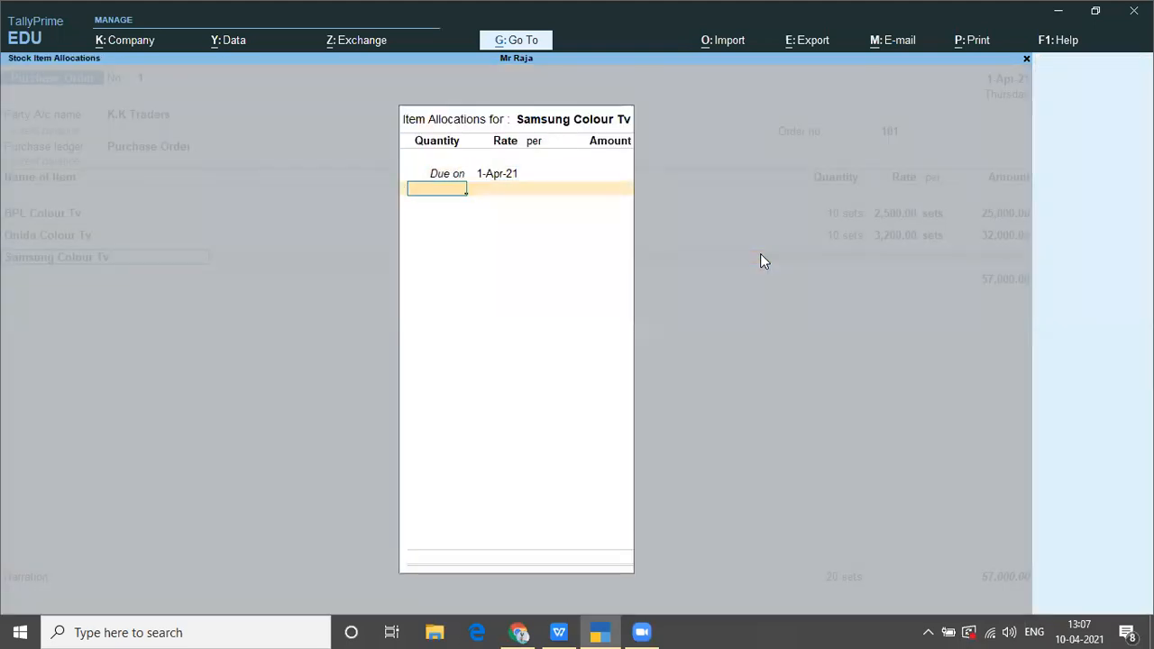
pyautogui.hotkey('alt', 'Tab')
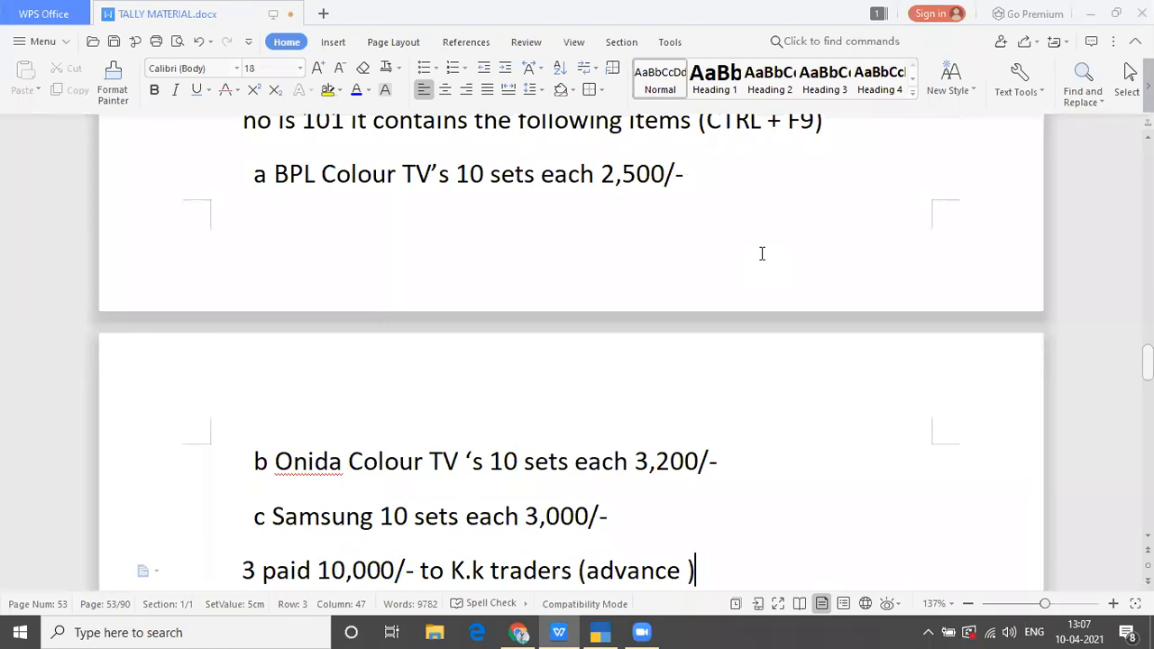
pyautogui.hotkey('alt', 'Tab')
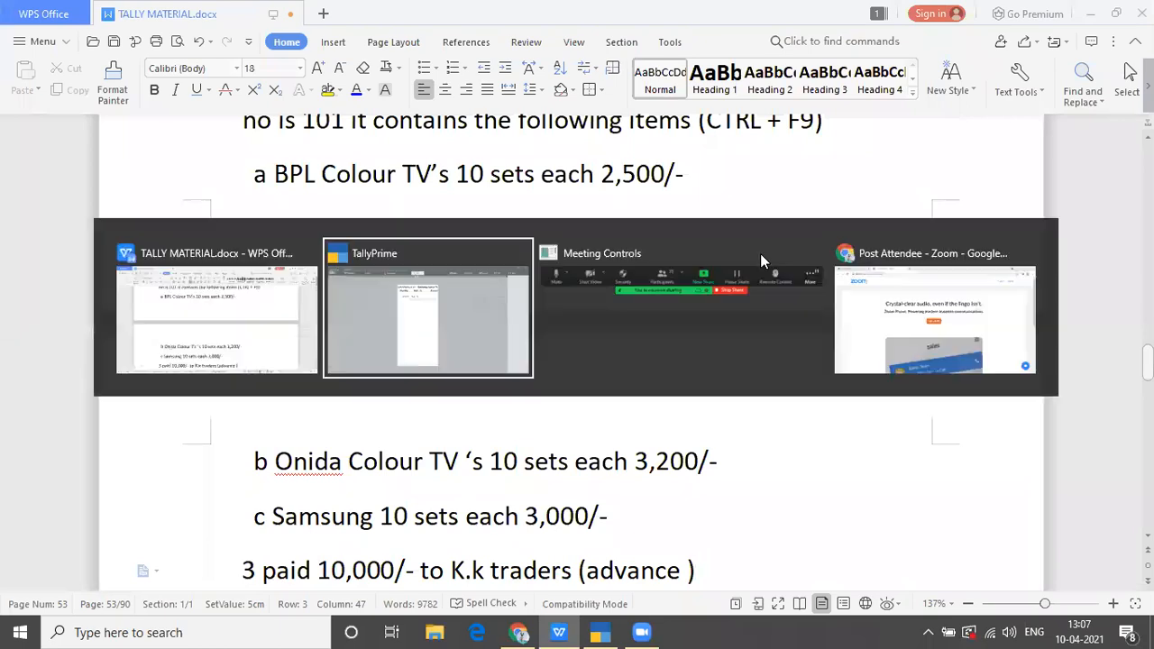
pyautogui.write('10')
pyautogui.press('Return')
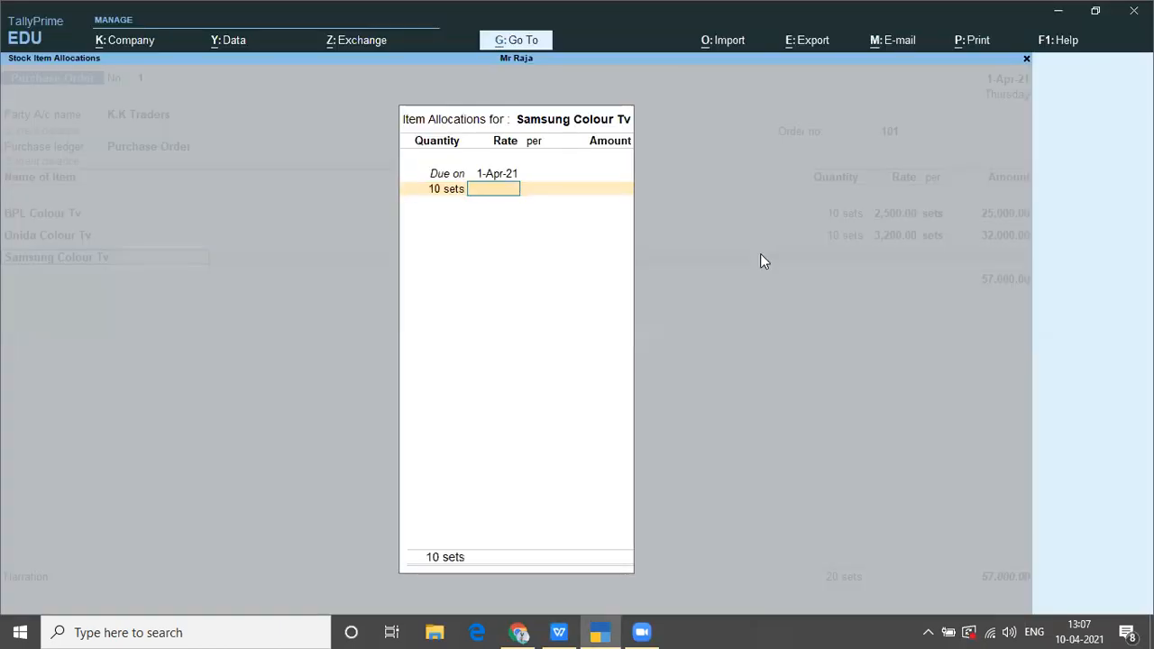
pyautogui.write('3000')
pyautogui.press('Return')
pyautogui.press('Return')
pyautogui.press('Return')
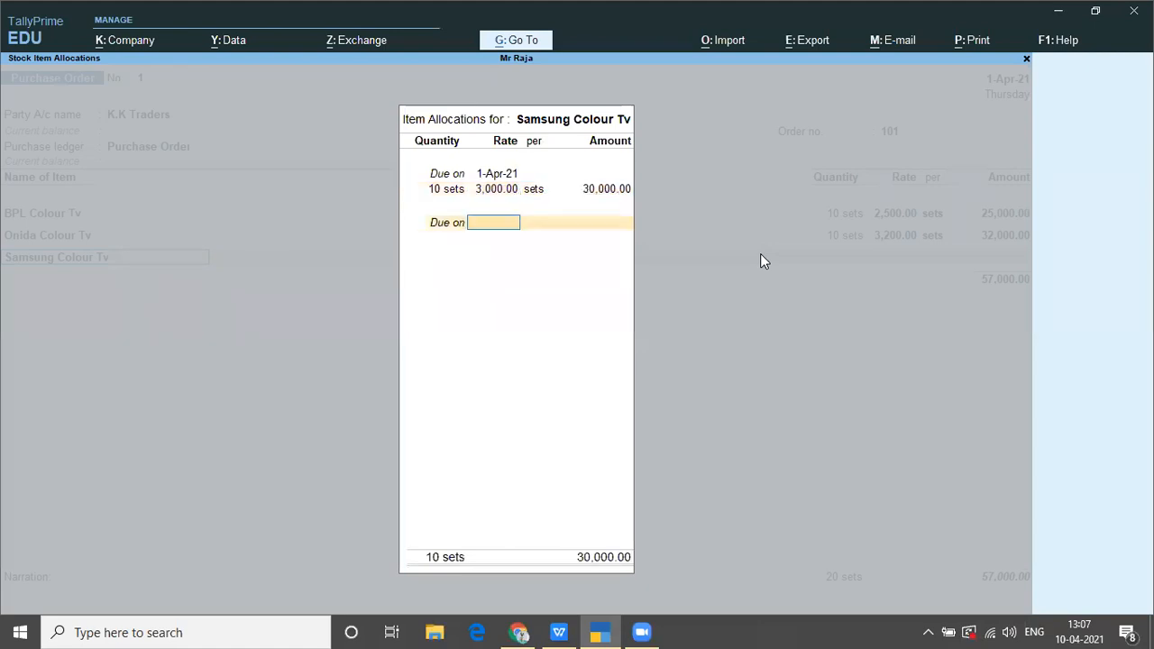
pyautogui.press('Return')
pyautogui.press('Return')
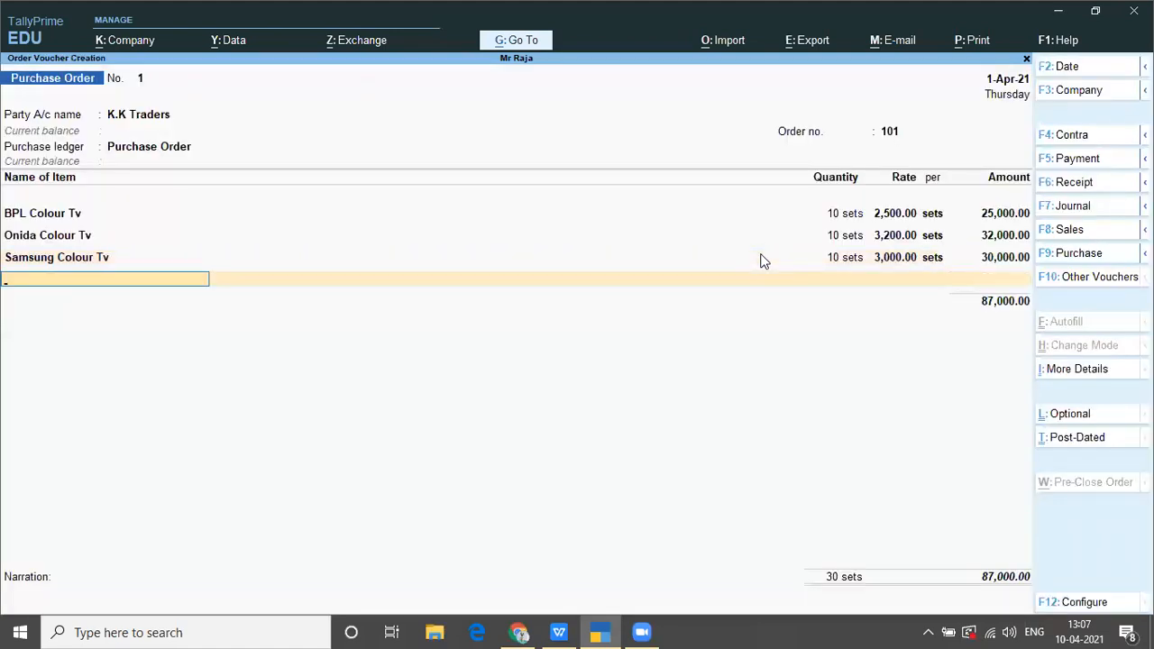
# End the purchase order's item list, leave the narration blank and save the voucher
pyautogui.press('Return')
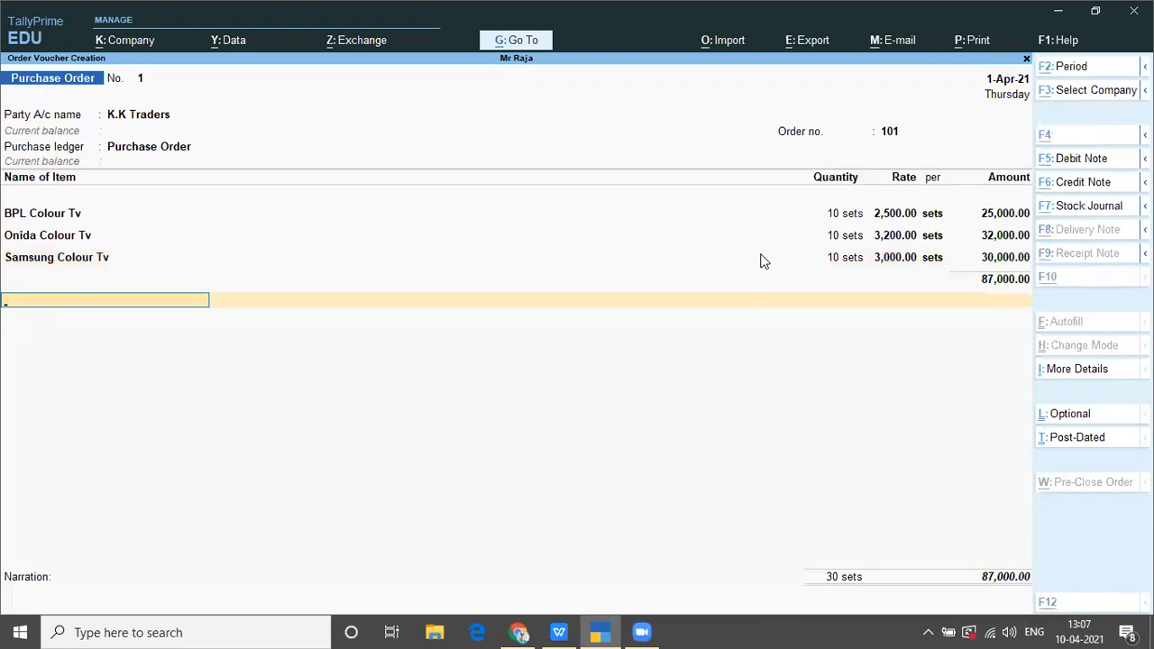
pyautogui.hotkey('alt', 'Tab')
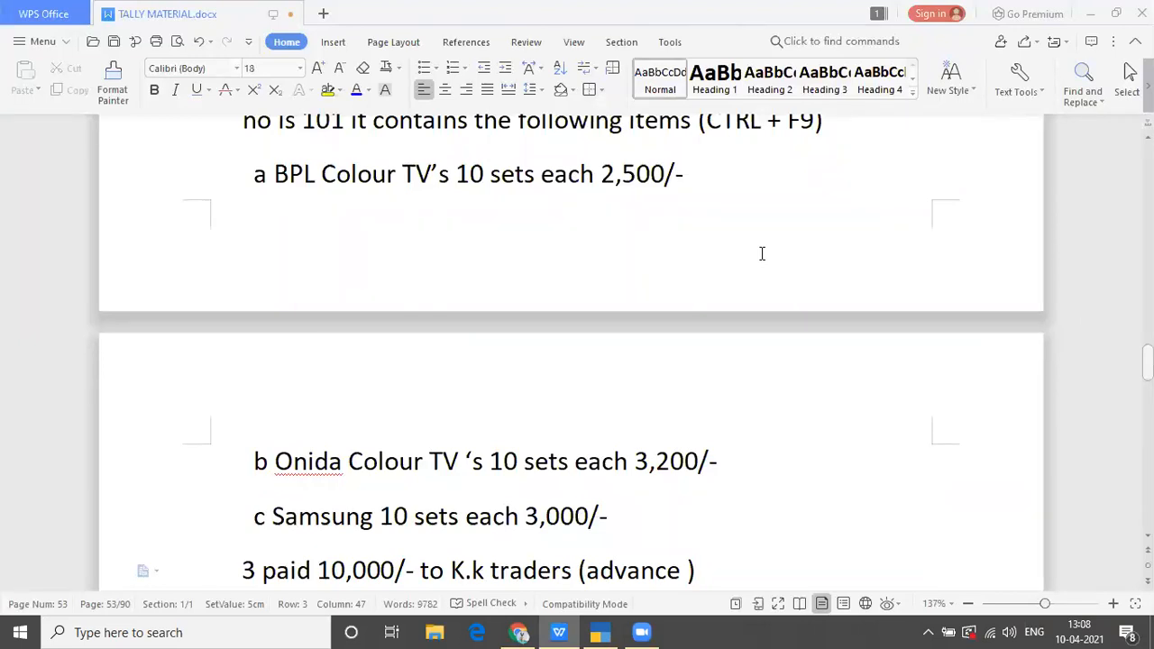
pyautogui.hotkey('alt', 'Tab')
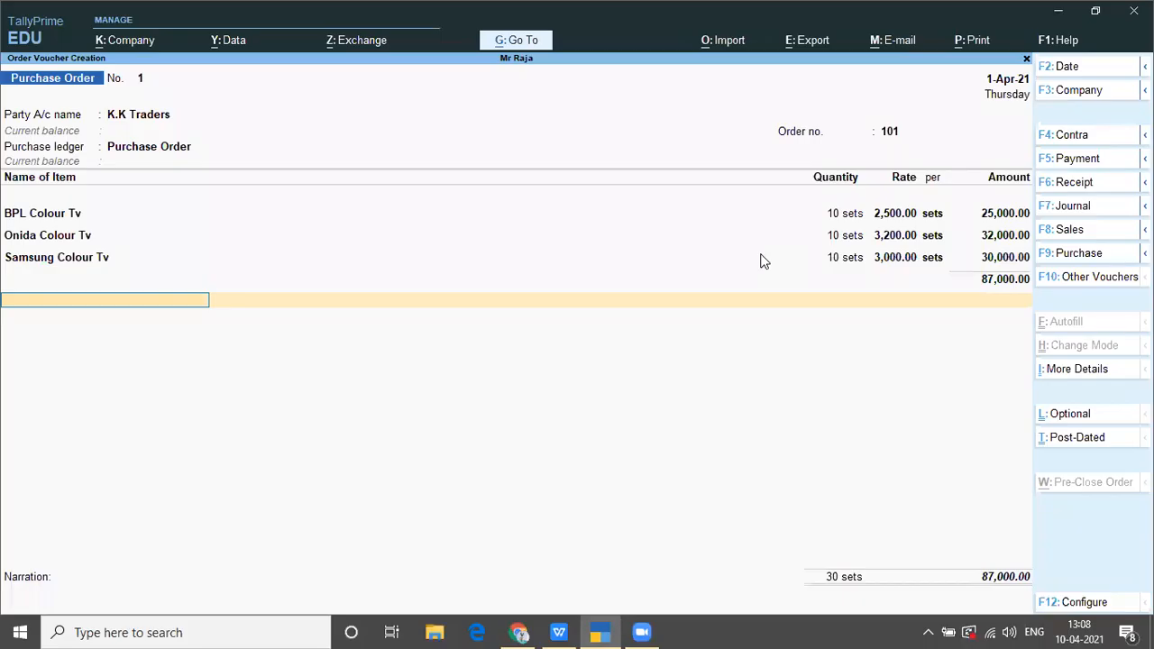
pyautogui.press('Return')
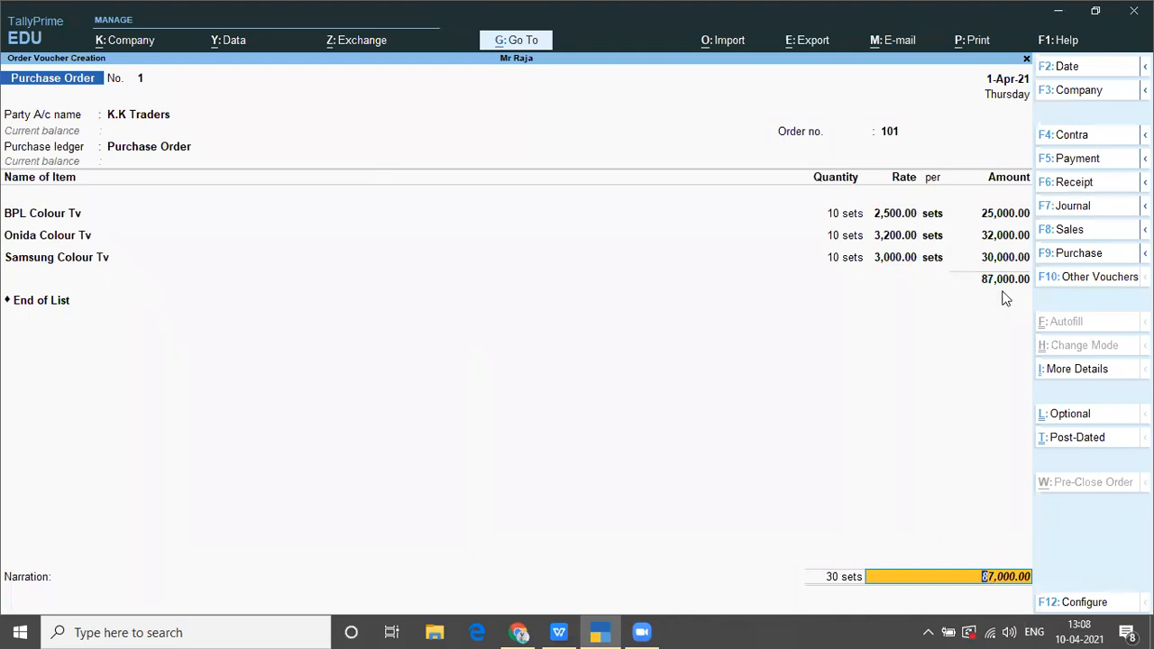
pyautogui.press('Return')
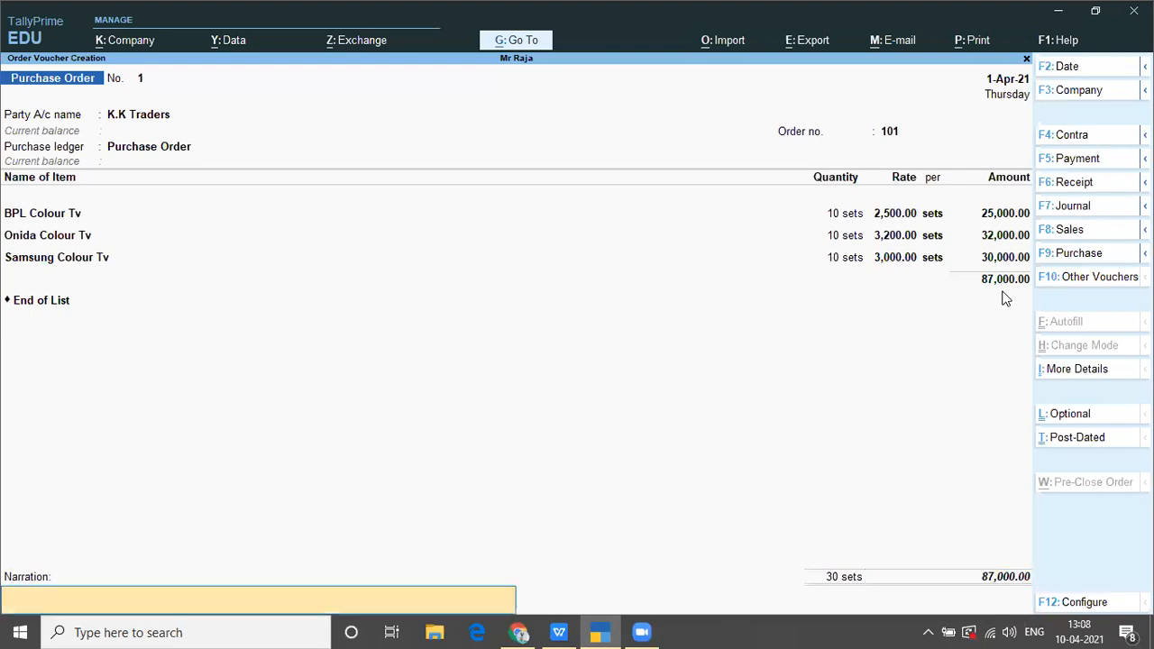
pyautogui.press('Return')
pyautogui.press('Return')
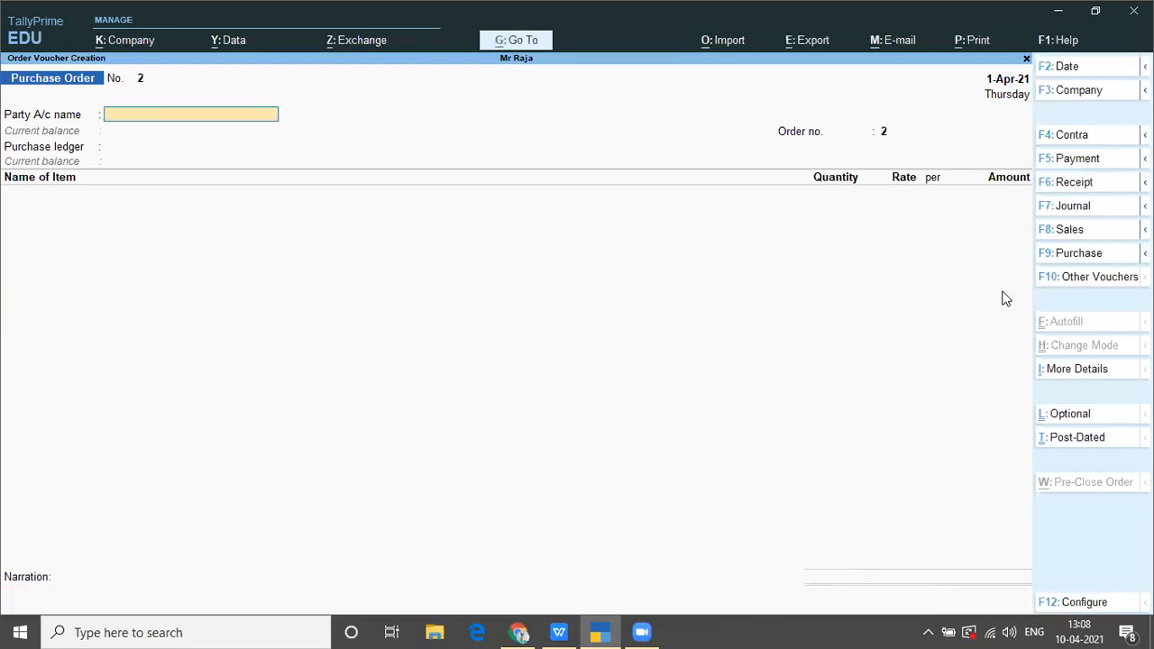
# Find transaction 3, the advance payment to K.K Traders, in the WPS document and highlight its text
pyautogui.hotkey('alt', 'Tab')
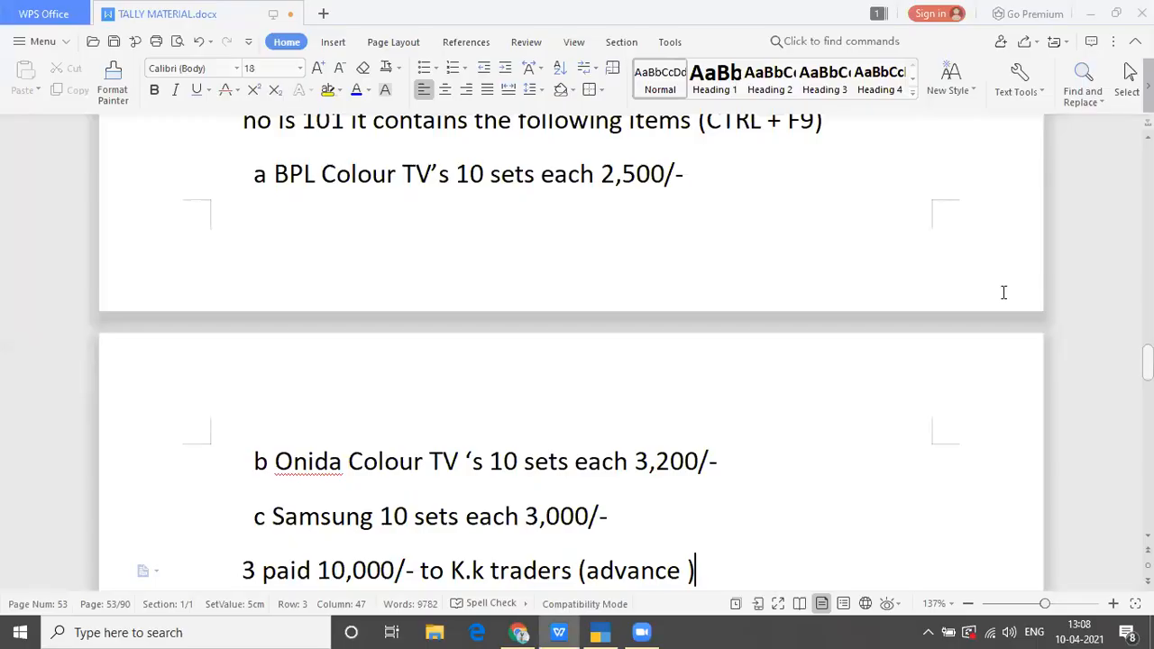
pyautogui.scroll(-3, 1003, 293)
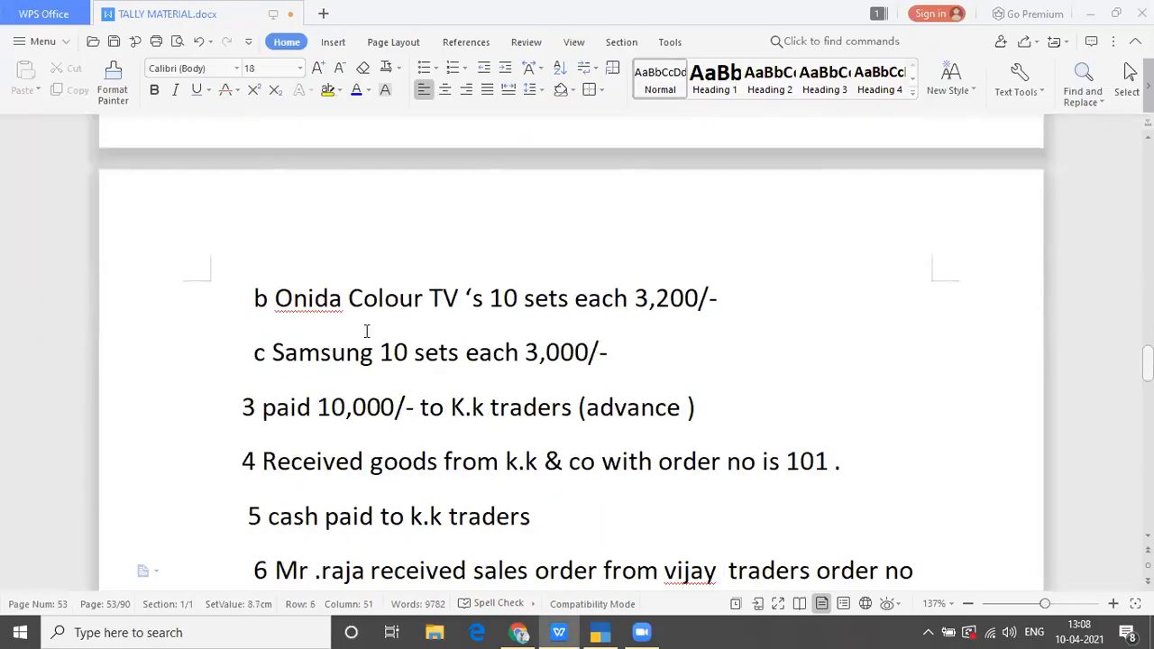
pyautogui.moveTo(262, 407); pyautogui.dragTo(731, 407)
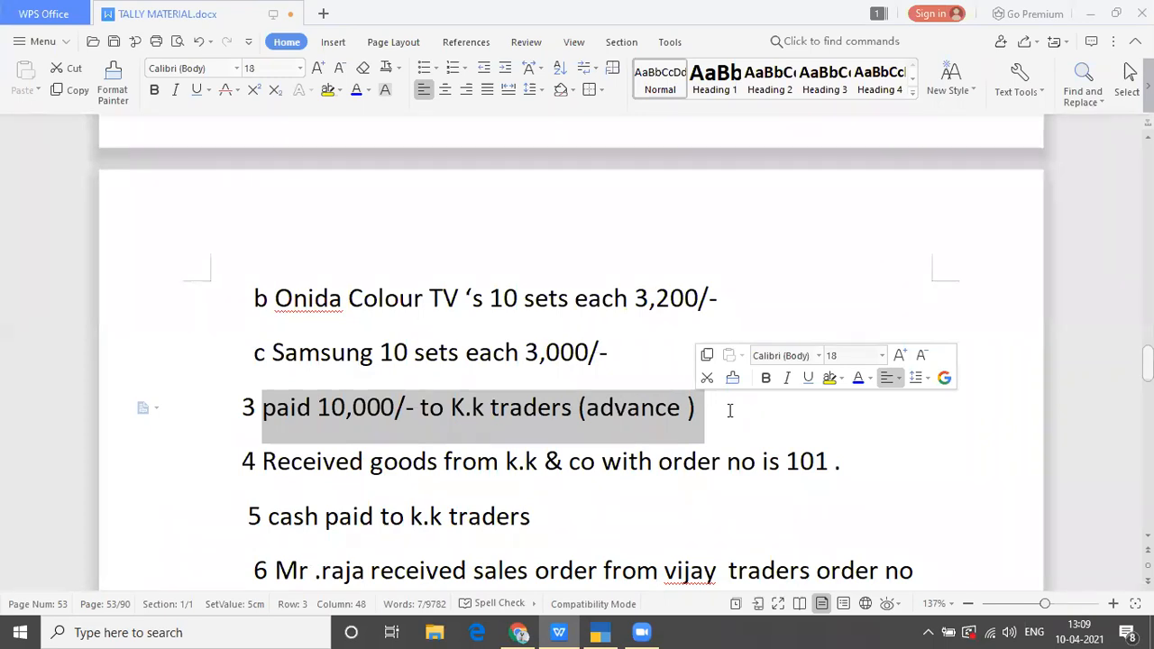
# Return to TallyPrime and start a payment voucher with Cash as the account
pyautogui.hotkey('alt', 'Tab')
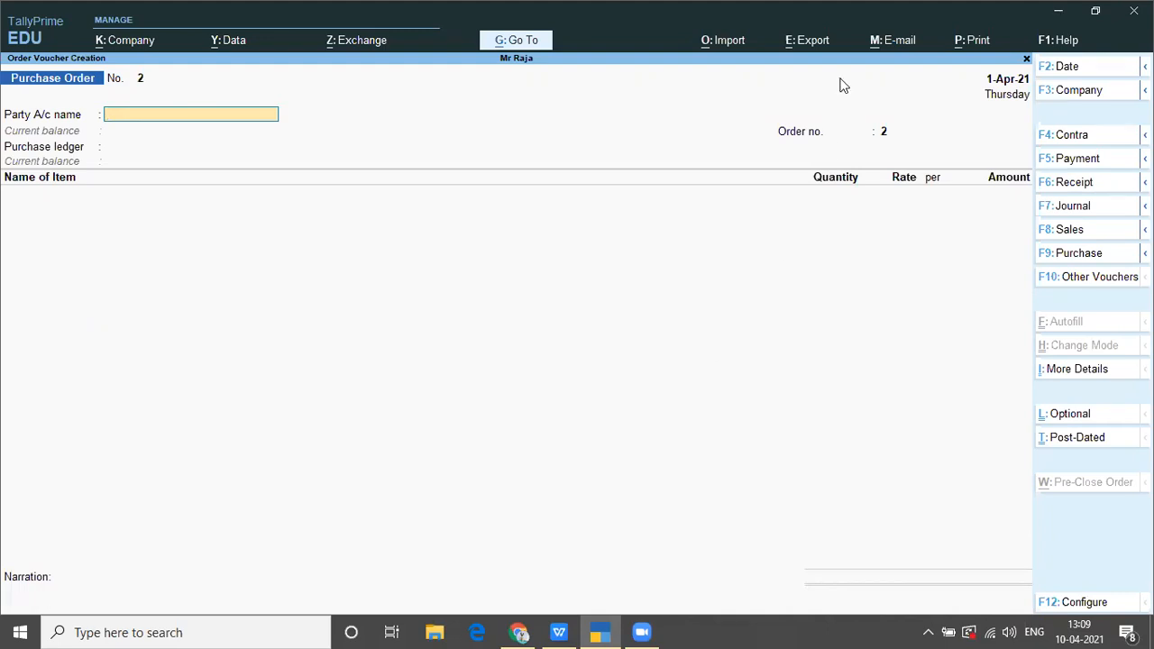
pyautogui.press('F2')
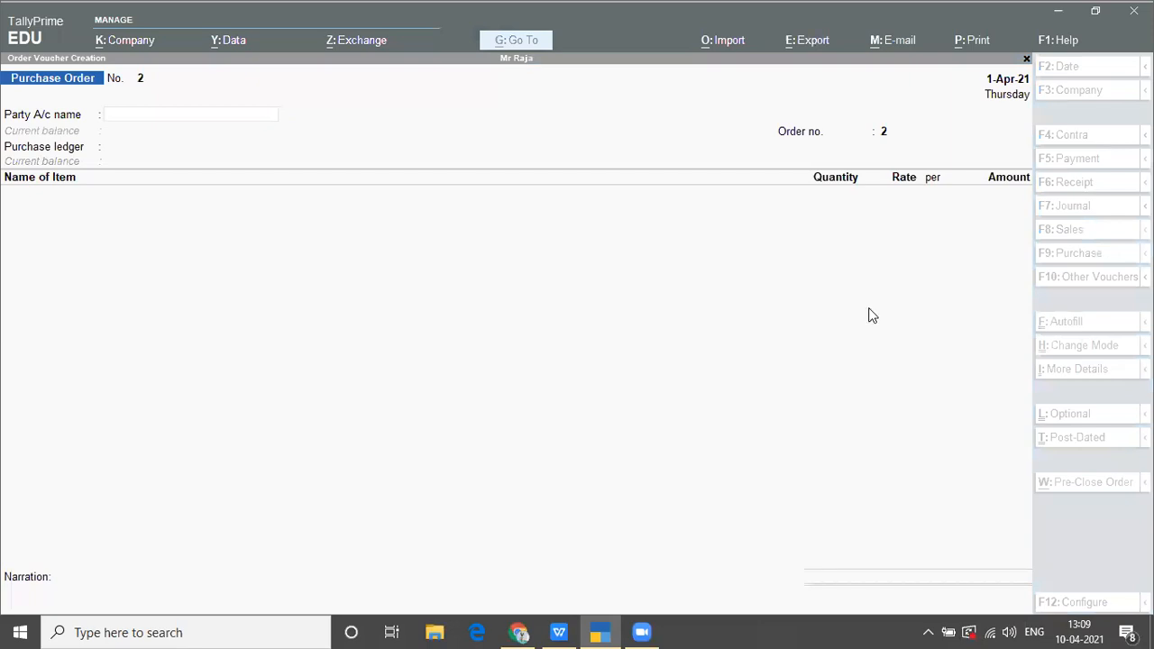
pyautogui.click(191, 208)
pyautogui.press('F5')
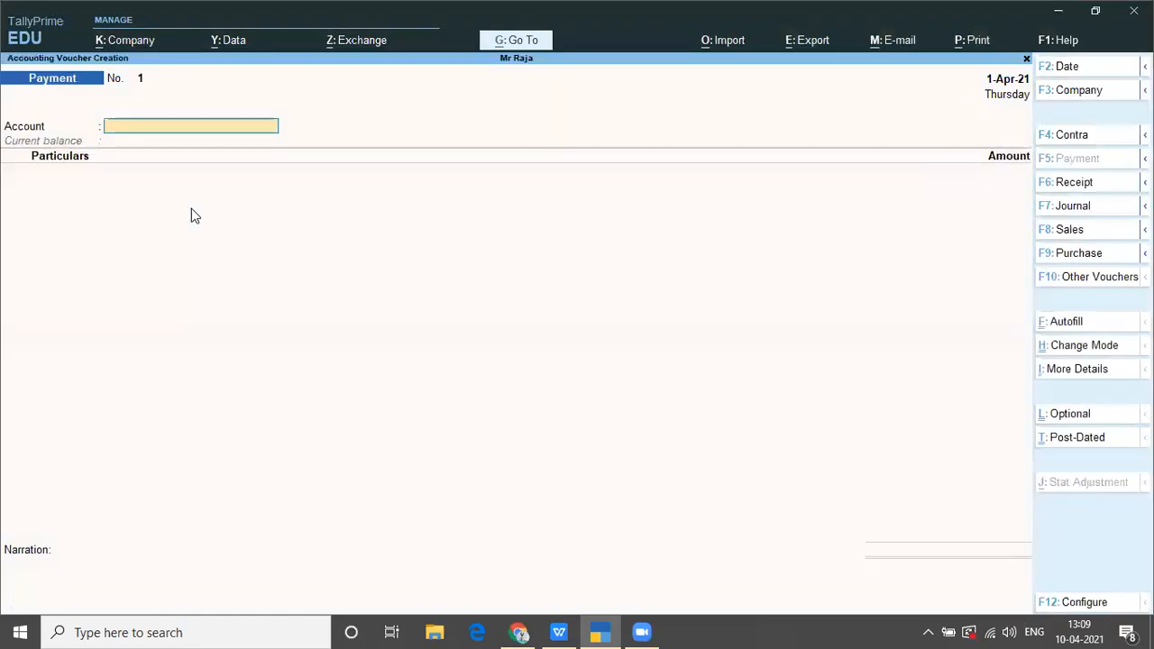
pyautogui.write('Cas')
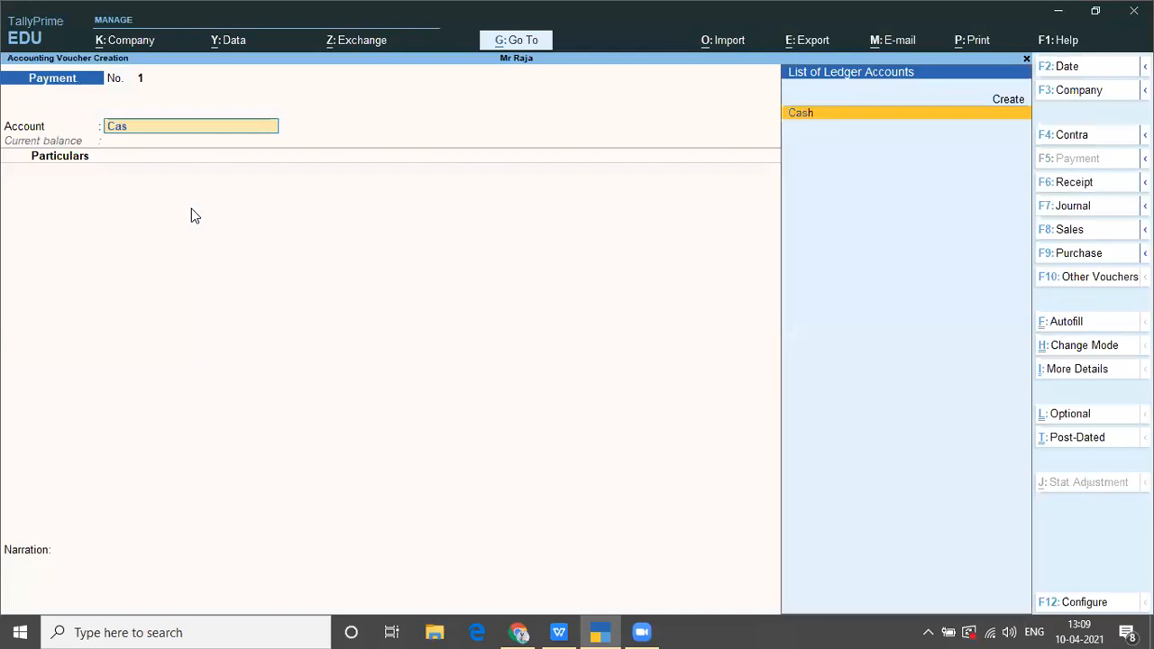
pyautogui.press('Return')
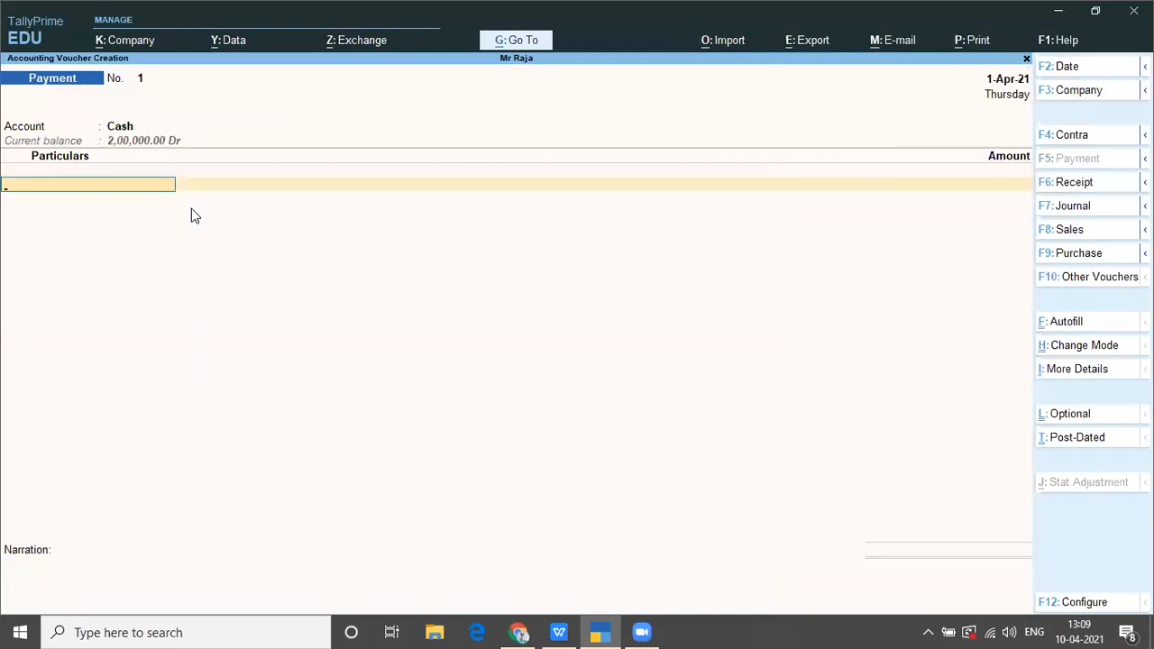
# Add K.K Traders to the payment voucher, check the advance in the WPS document and enter an amount of 10,000
pyautogui.write('K')
pyautogui.press('Return')
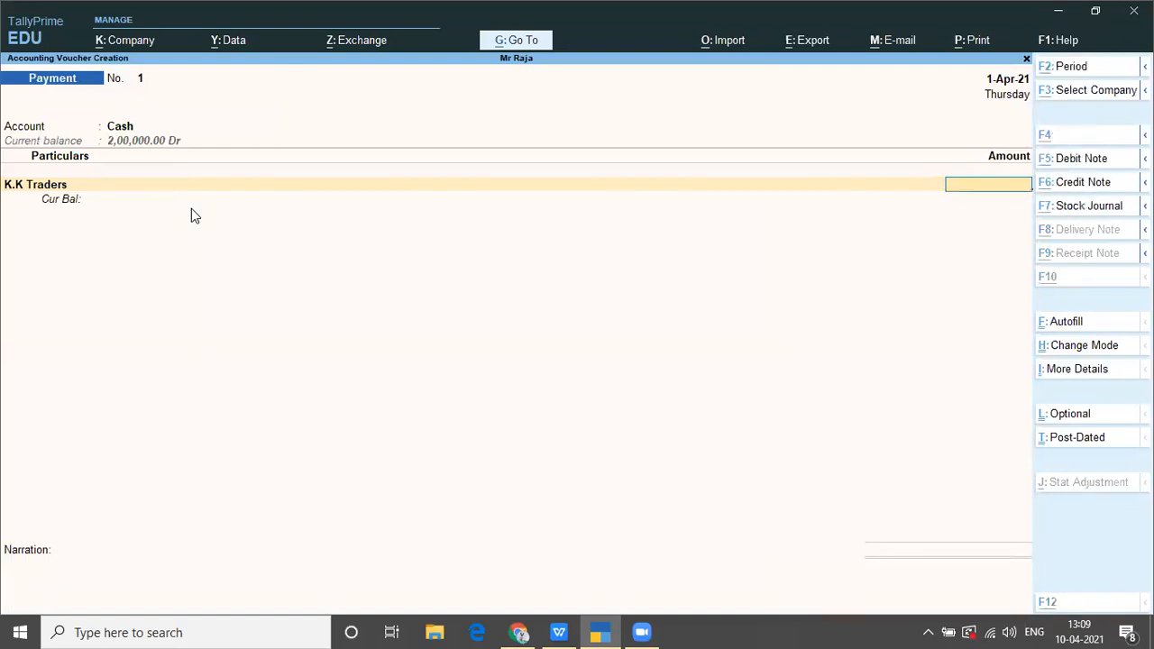
pyautogui.hotkey('alt', 'Tab')
pyautogui.hotkey('alt', 'Tab')
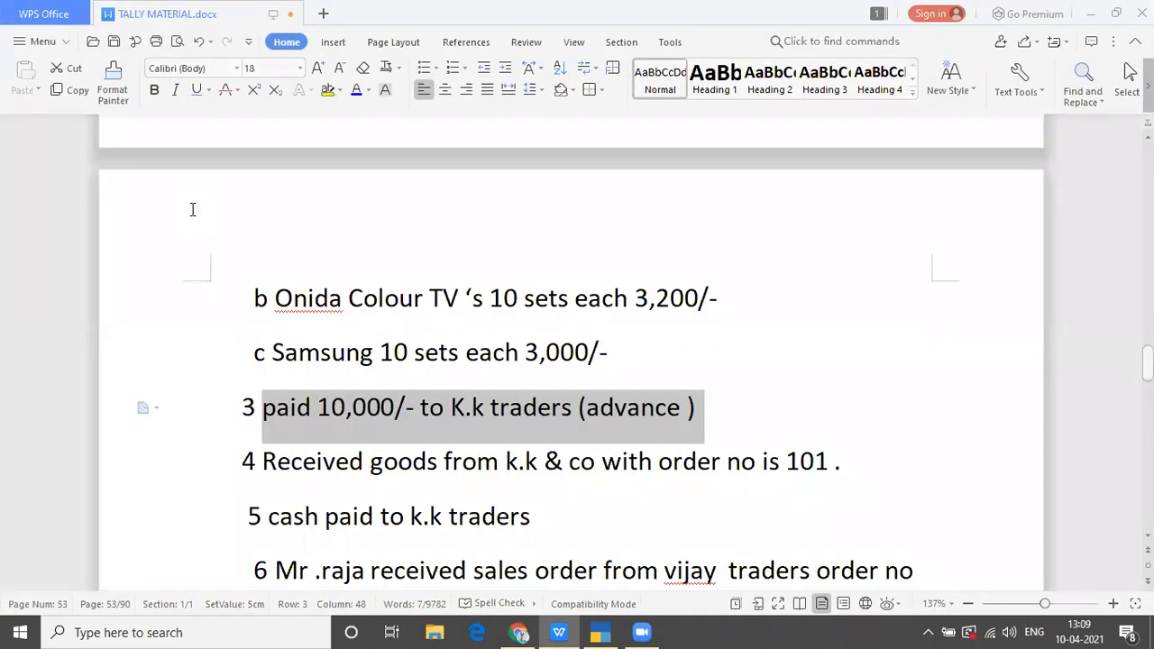
pyautogui.hotkey('alt', 'Tab')
pyautogui.write('1')
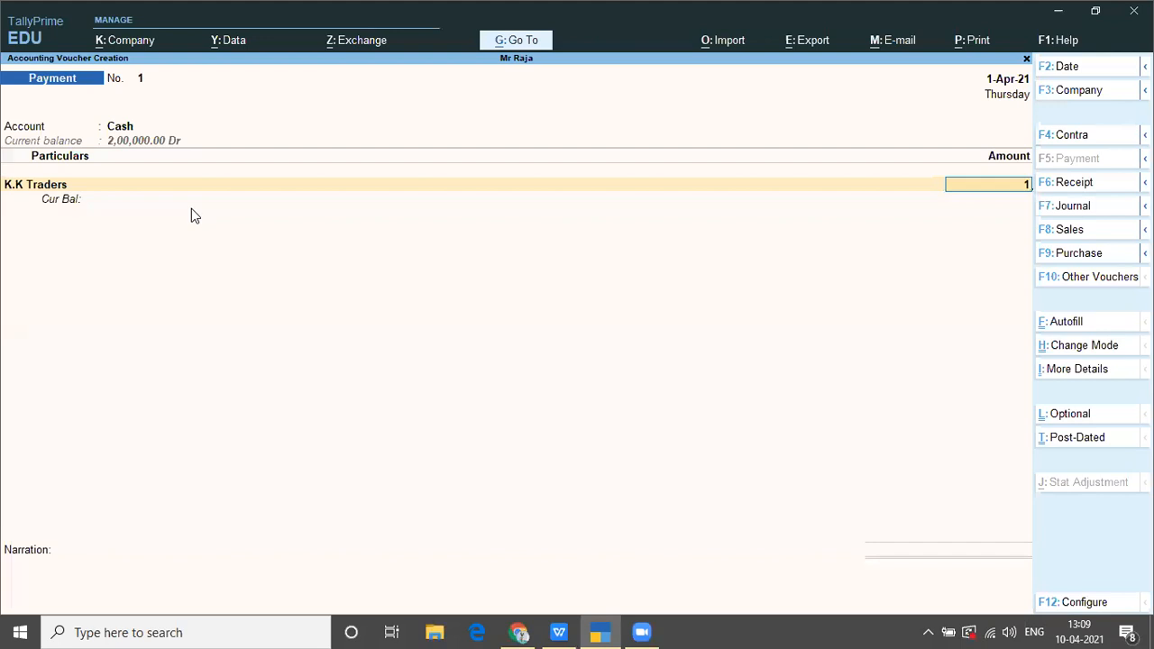
pyautogui.write('0,000')
# Allocate the K.K Traders payment as On Account, leave the narration blank and save the payment voucher
pyautogui.press('Return')
pyautogui.press('Return')
pyautogui.press('Return')
pyautogui.press('Return')
pyautogui.press('Return')
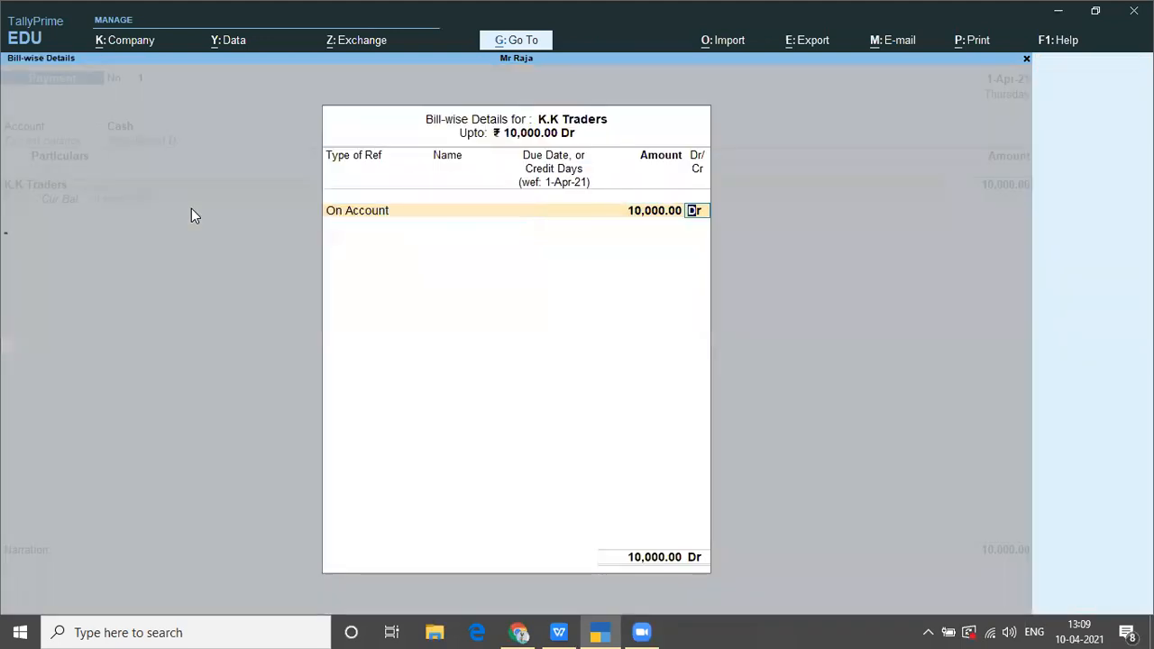
pyautogui.press('Return')
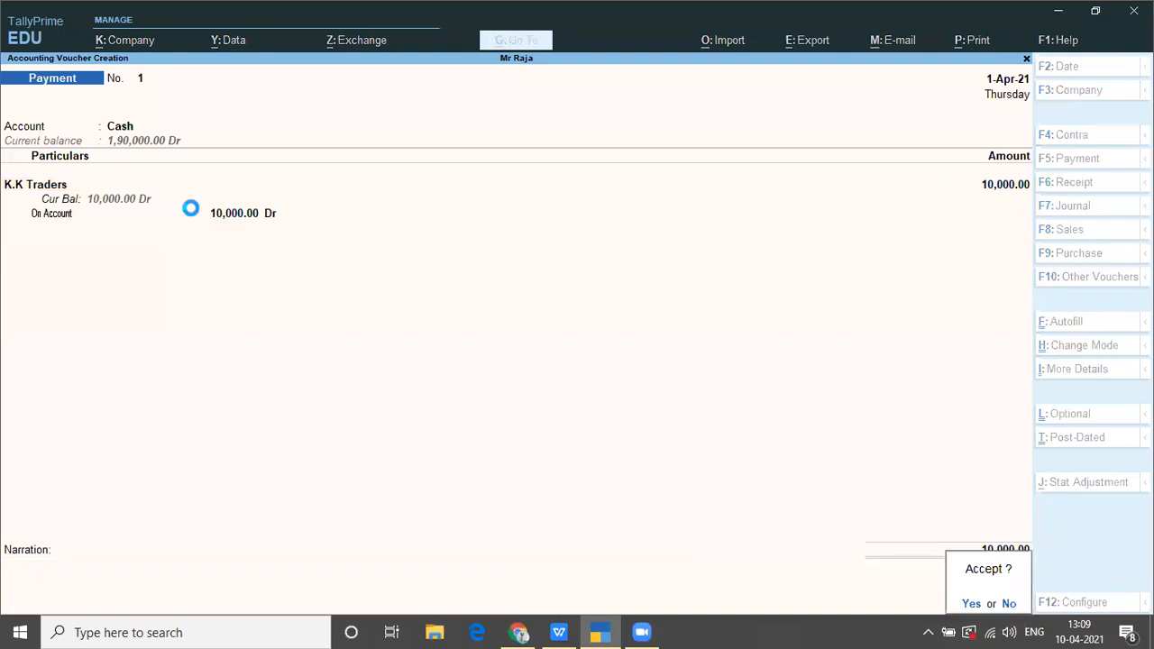
pyautogui.press('Return')
# Check transaction 4 in the WPS document, return to TallyPrime and start a purchase voucher without a supplier invoice number
pyautogui.hotkey('alt', 'Tab')
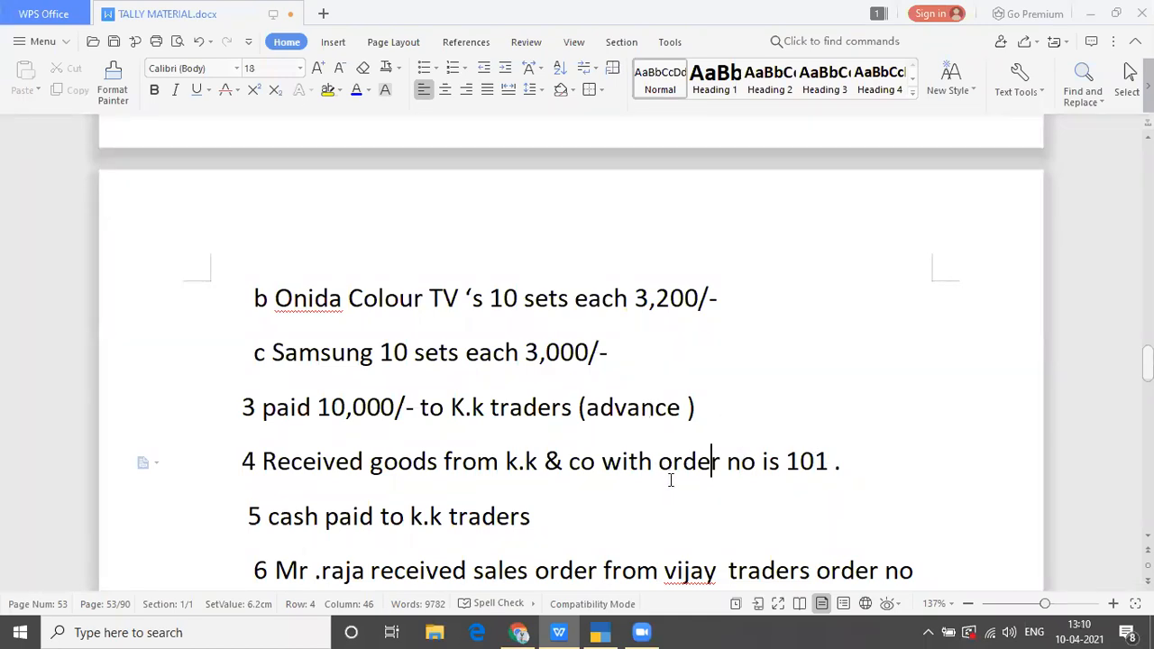
pyautogui.hotkey('alt', 'Tab')
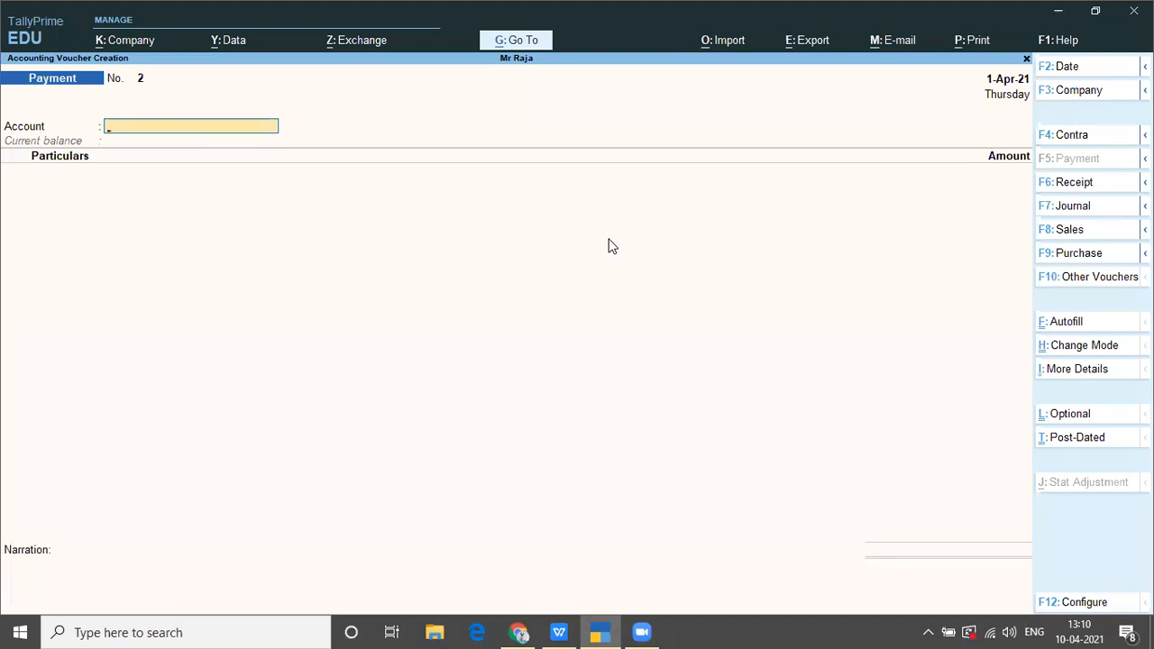
pyautogui.press('F2')
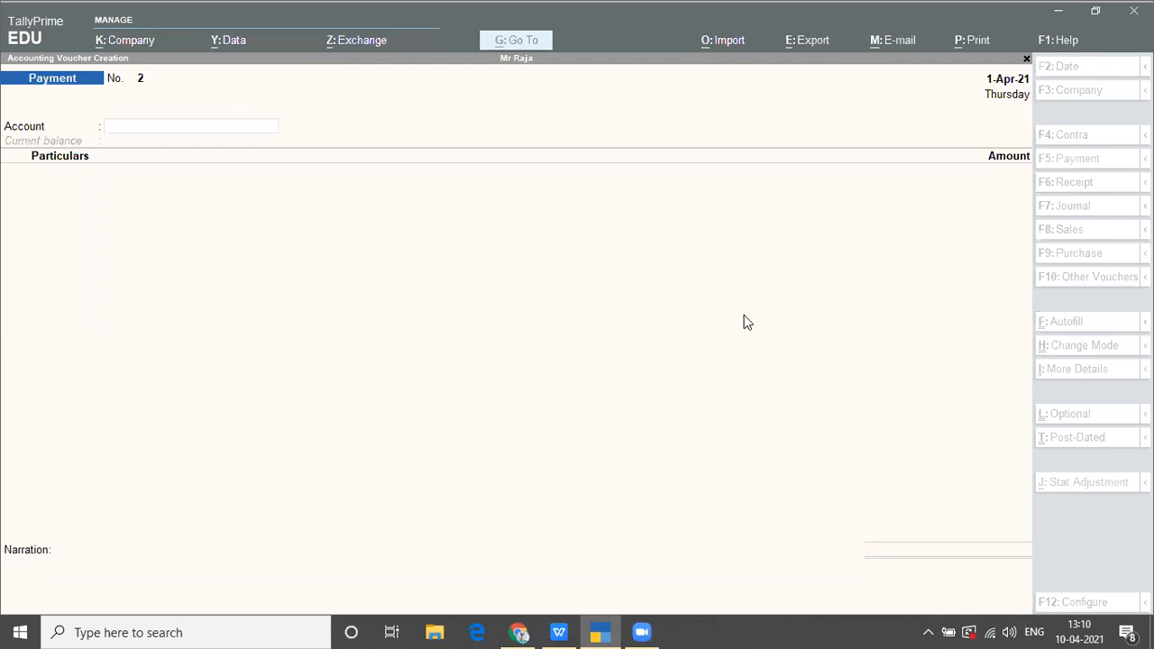
pyautogui.click(417, 240)
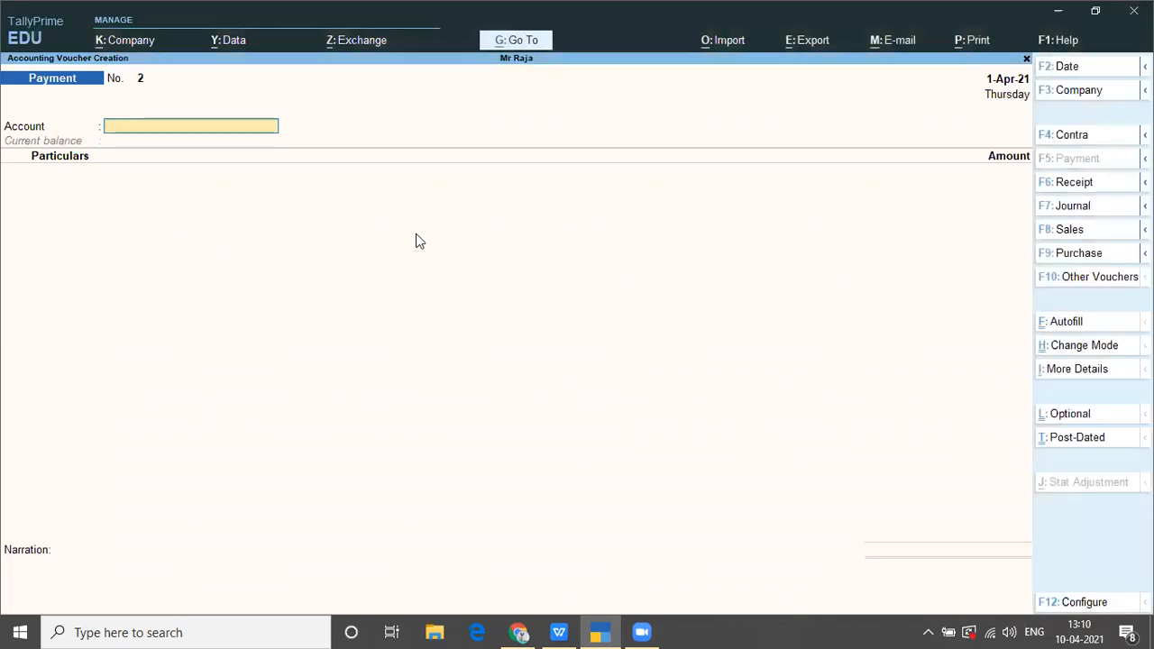
pyautogui.press('F9')
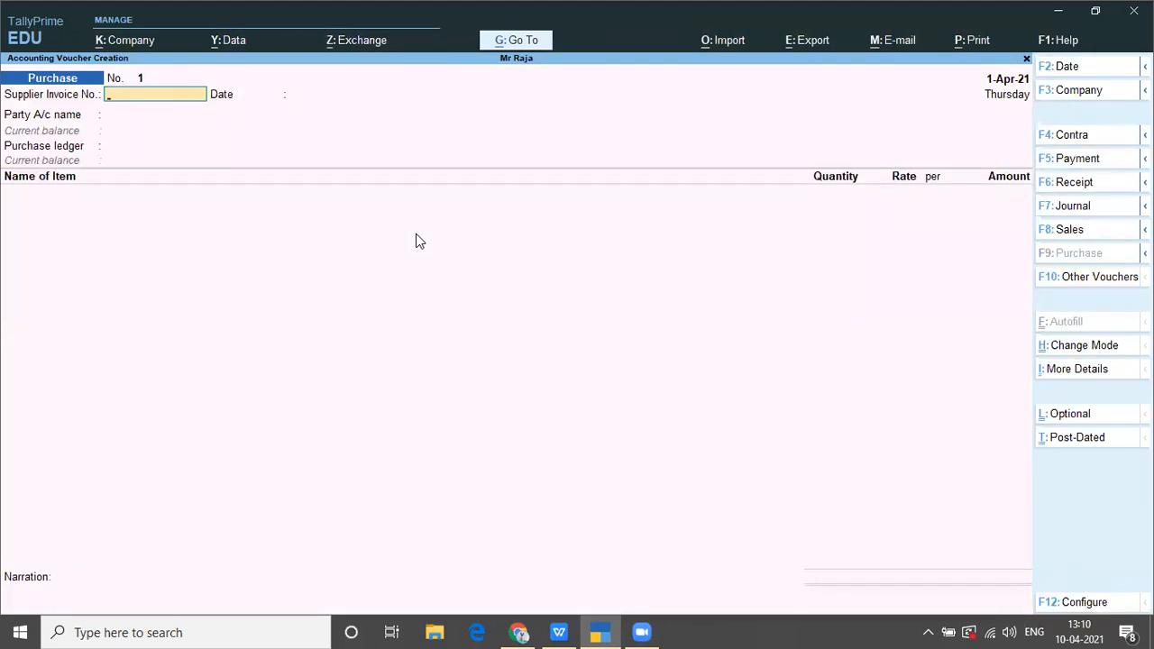
pyautogui.press('Return')
pyautogui.press('Return')
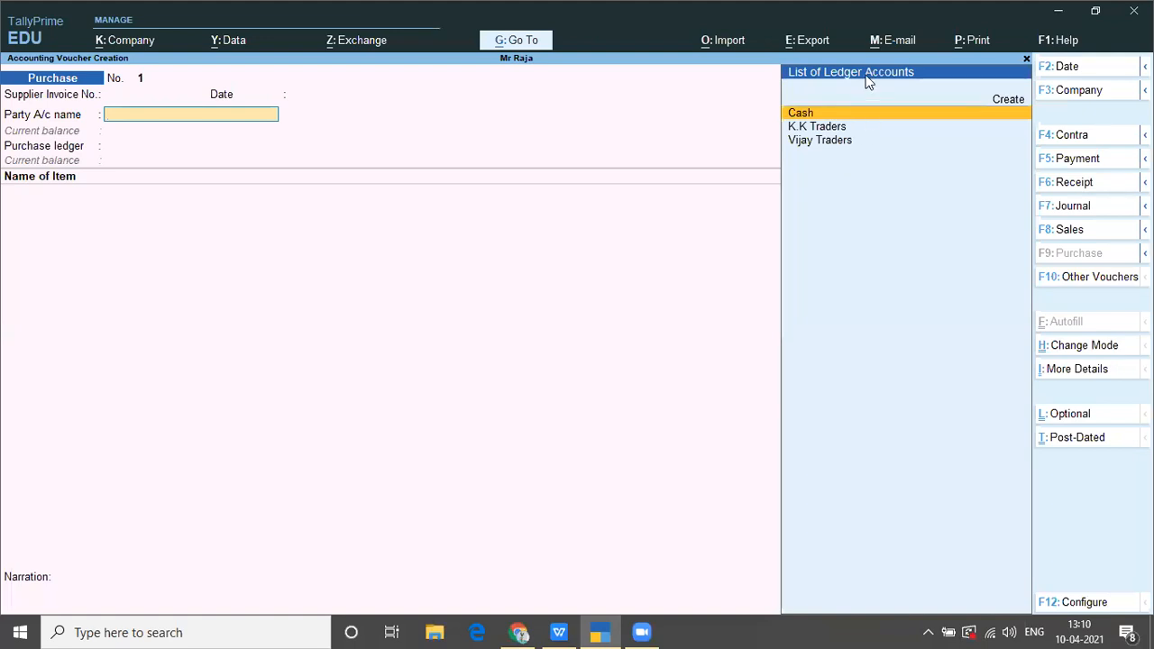
# Choose K.K Traders as the purchase voucher's party and accept the receipt and party details without additions
pyautogui.hotkey('alt', 'c')
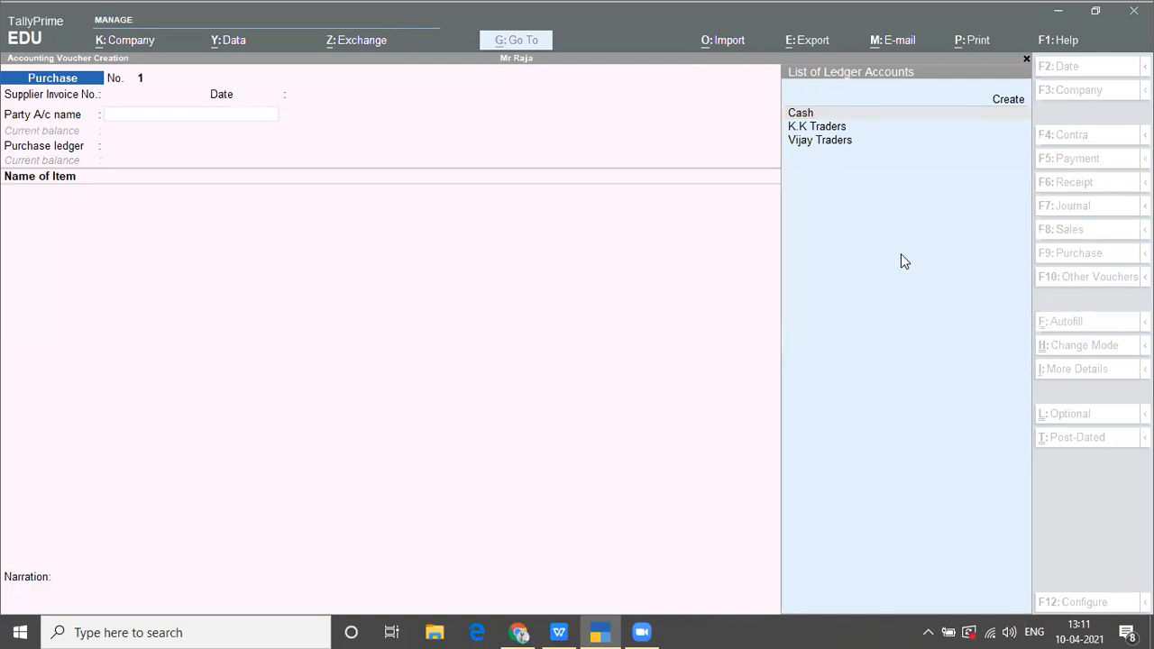
pyautogui.click(250, 294)
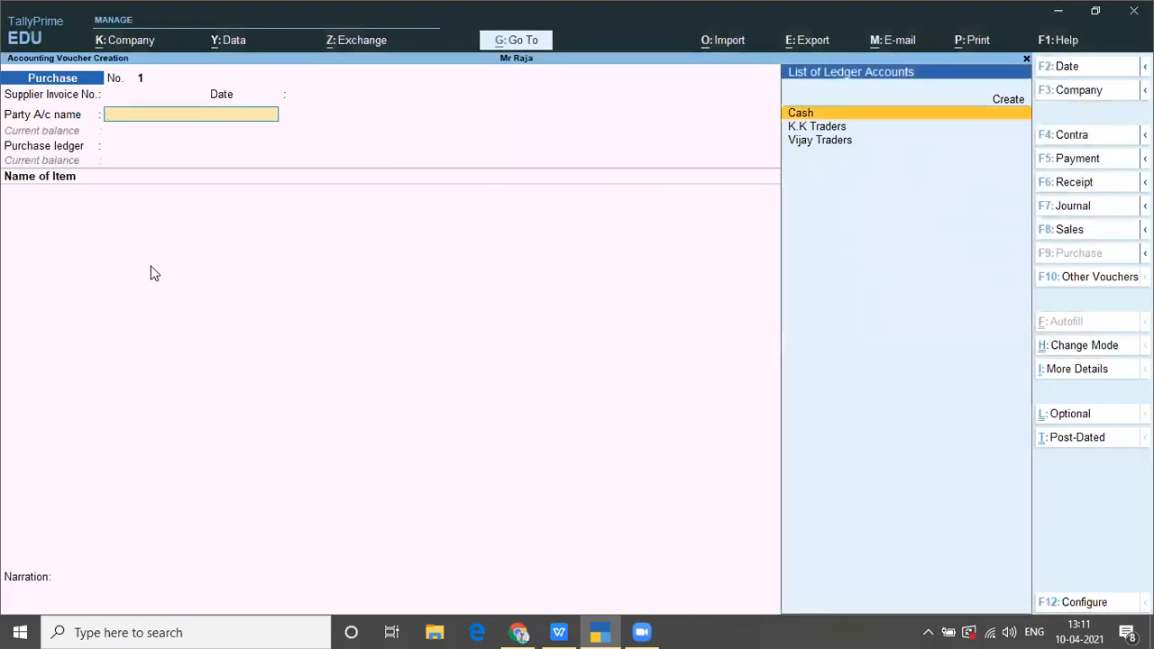
pyautogui.press('Down')
pyautogui.press('Return')
pyautogui.press('Return')
pyautogui.press('Return')
pyautogui.press('Return')
pyautogui.press('Return')
pyautogui.press('Return')
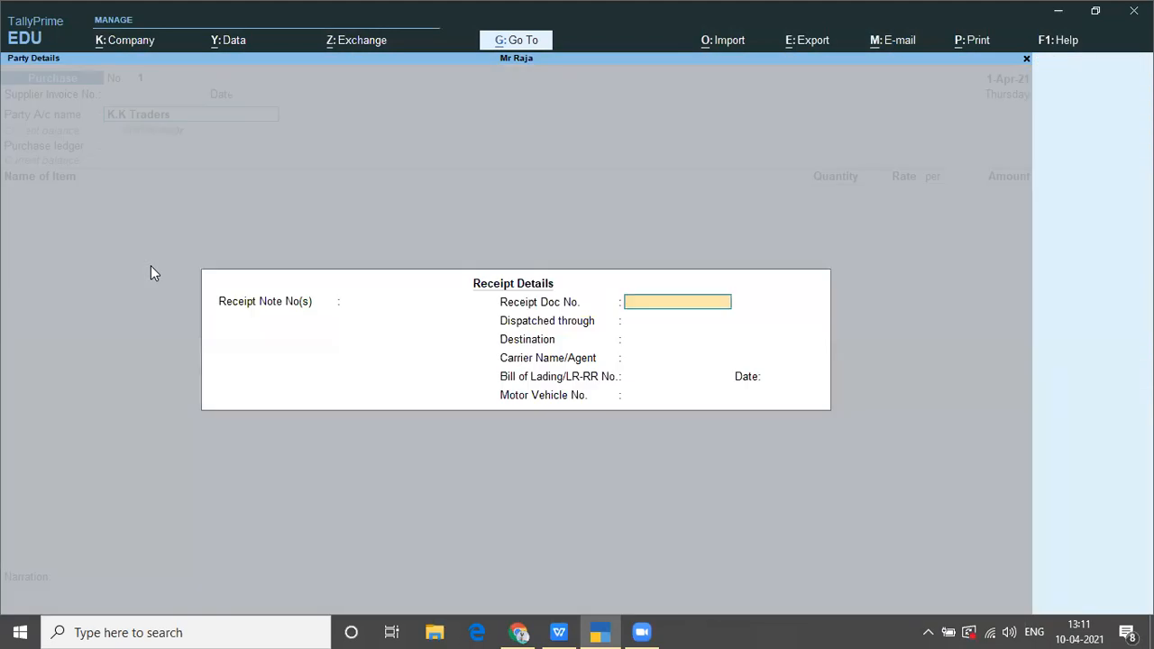
pyautogui.press('Return')
pyautogui.press('Return')
pyautogui.press('Return')
pyautogui.press('Return')
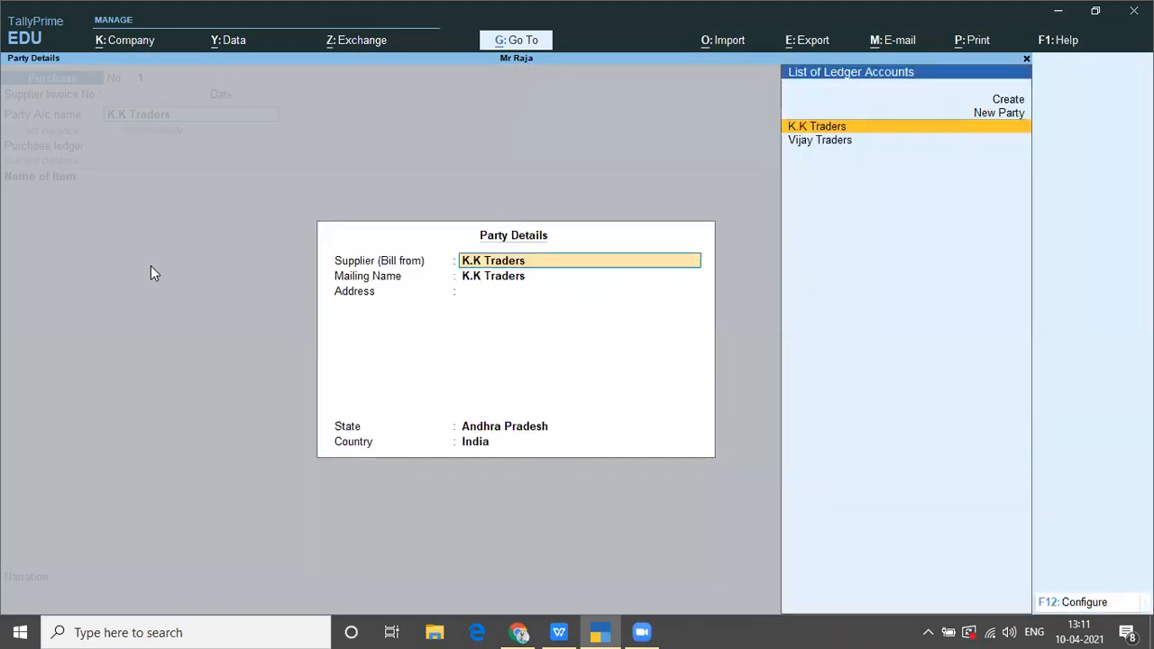
pyautogui.press('Return')
pyautogui.press('Return')
pyautogui.press('Return')
# Set the voucher's purchase ledger to Purchases instead of Purchase Order
pyautogui.press('Return')
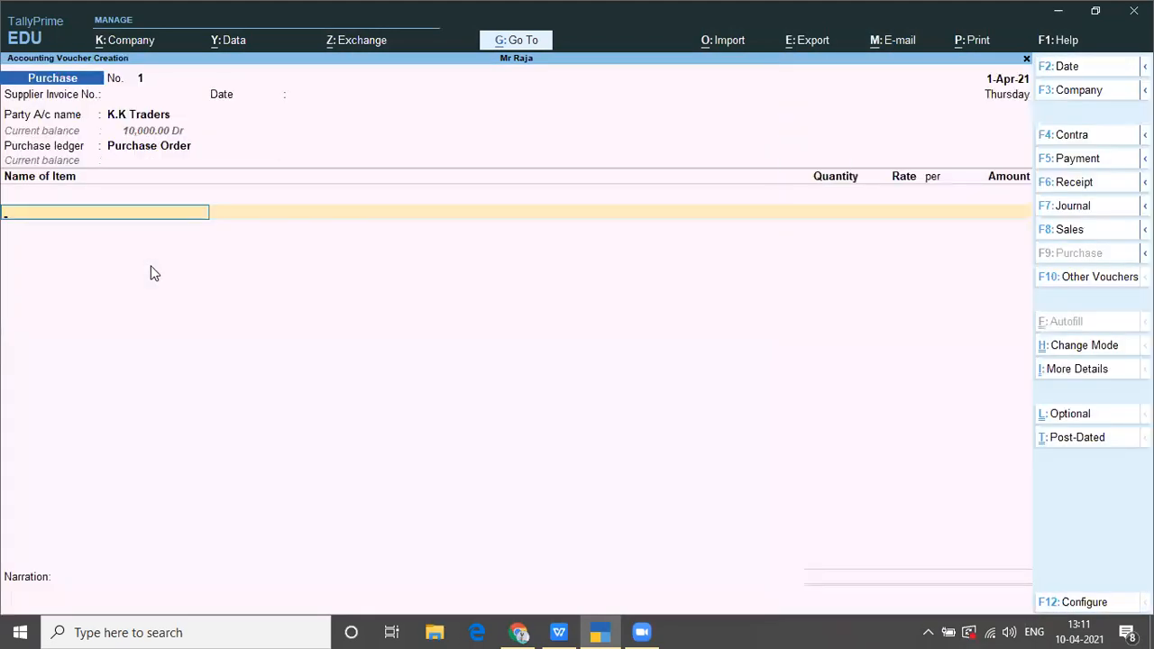
pyautogui.press('BackSpace')
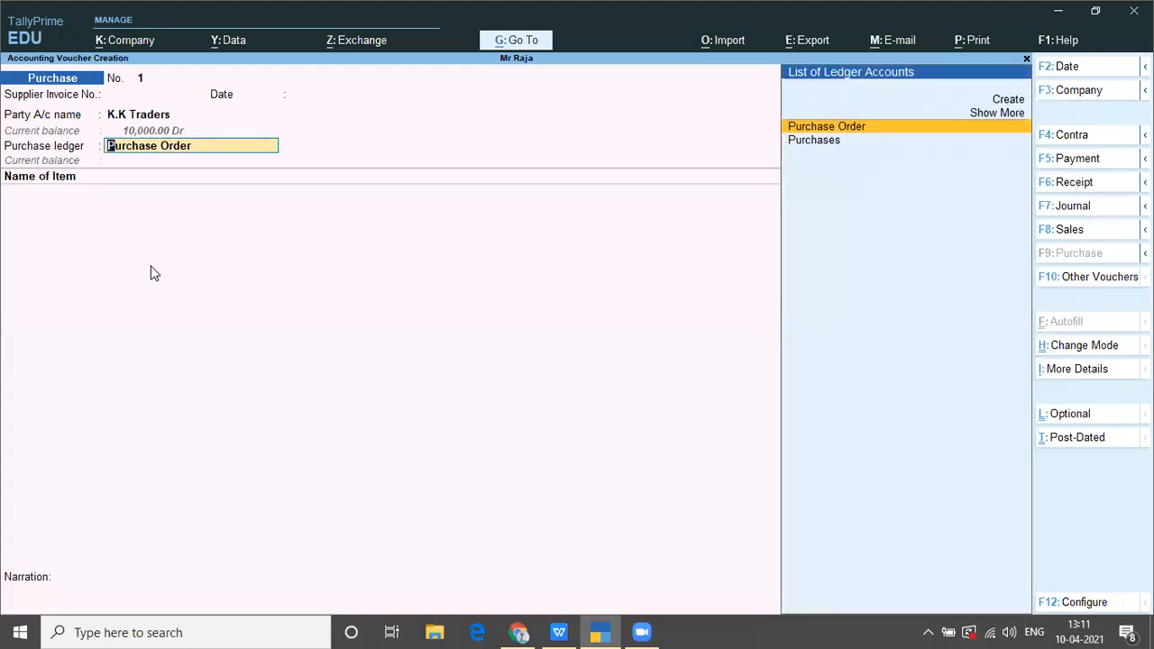
pyautogui.press('Down')
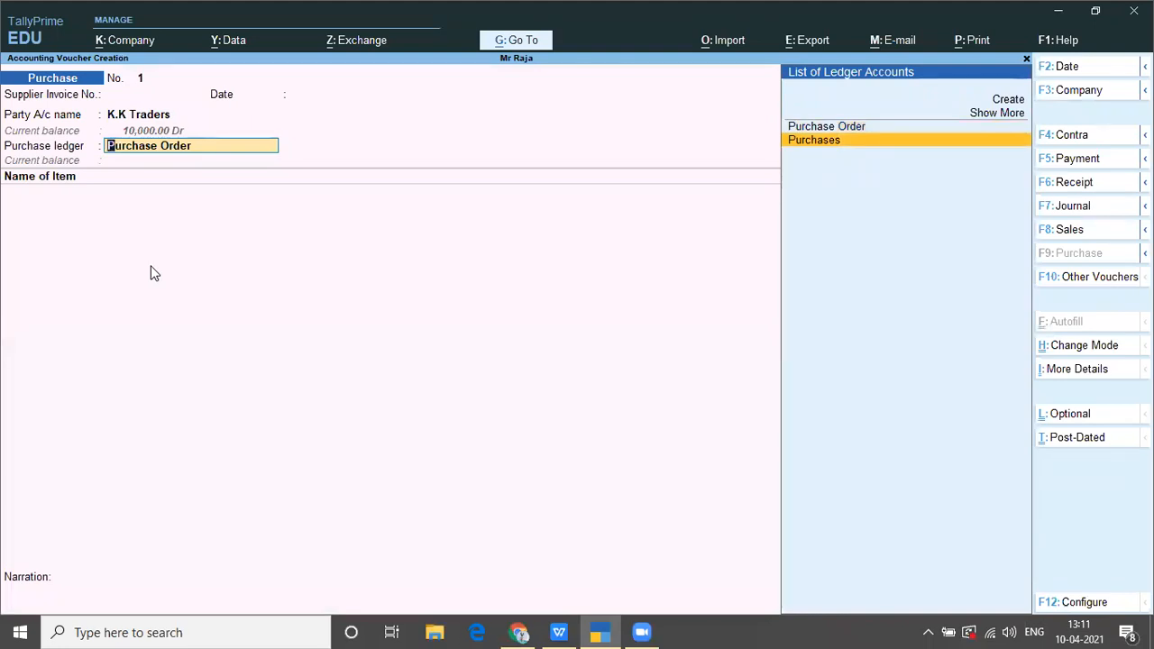
pyautogui.press('Return')
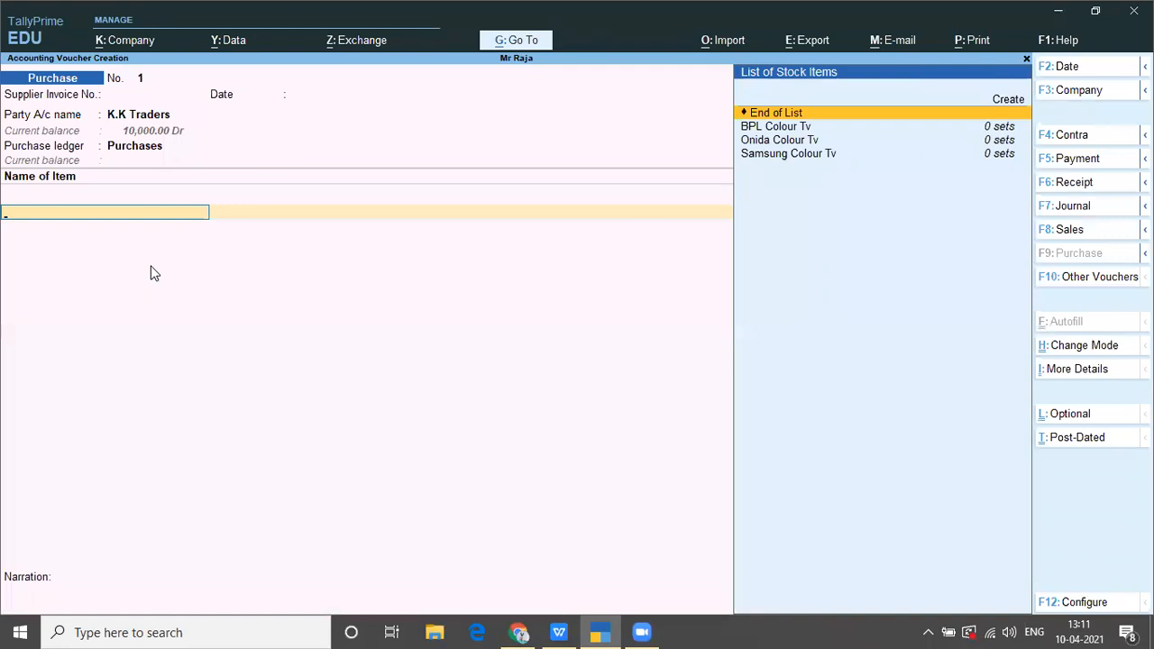
# Add BPL Colour Tv to the purchase voucher against order 101, with 10 sets at 2,500.00
pyautogui.write('B')
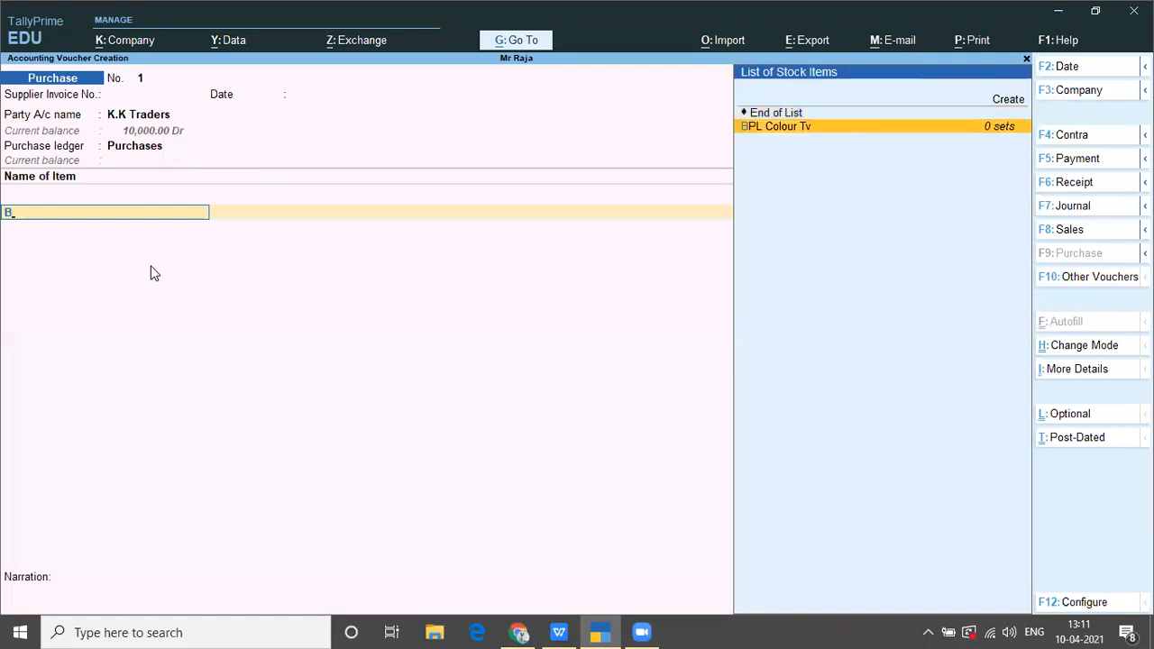
pyautogui.press('Return')
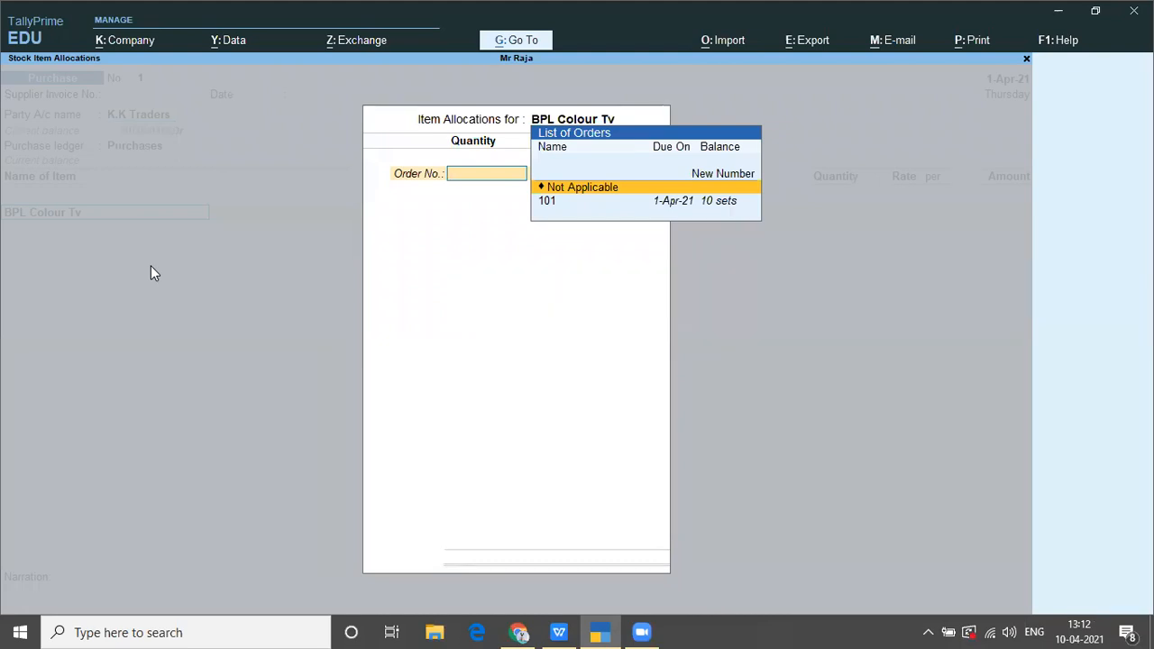
pyautogui.press('Down')
pyautogui.press('Return')
pyautogui.press('Return')
pyautogui.press('Return')
pyautogui.press('Return')
pyautogui.press('Return')
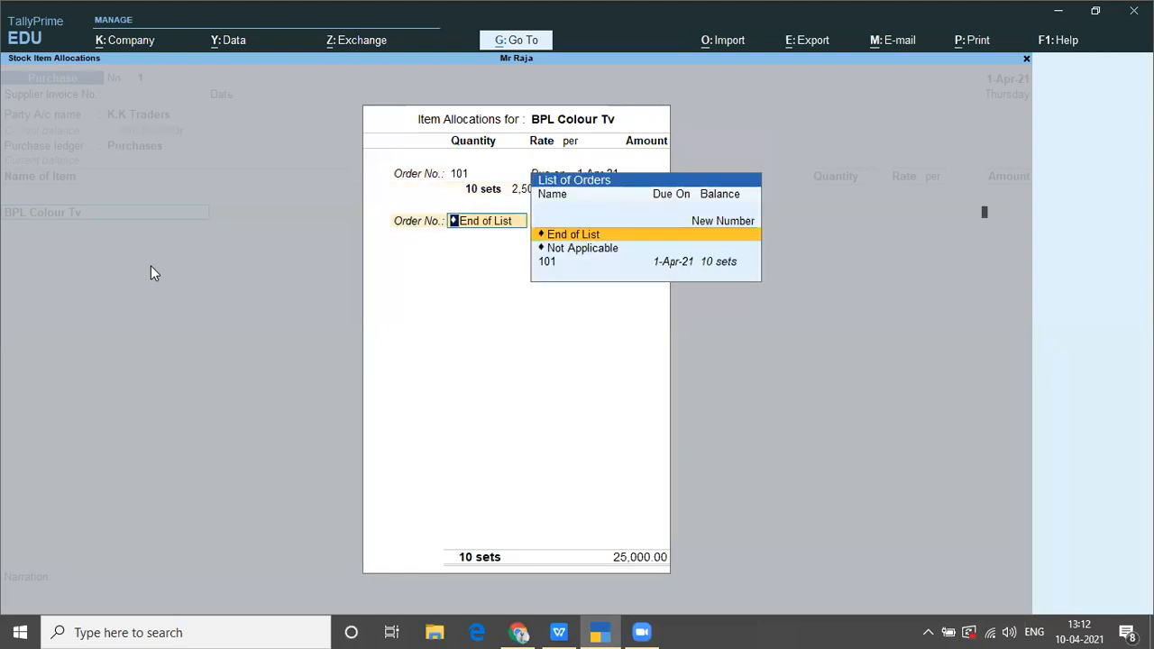
pyautogui.press('Return')
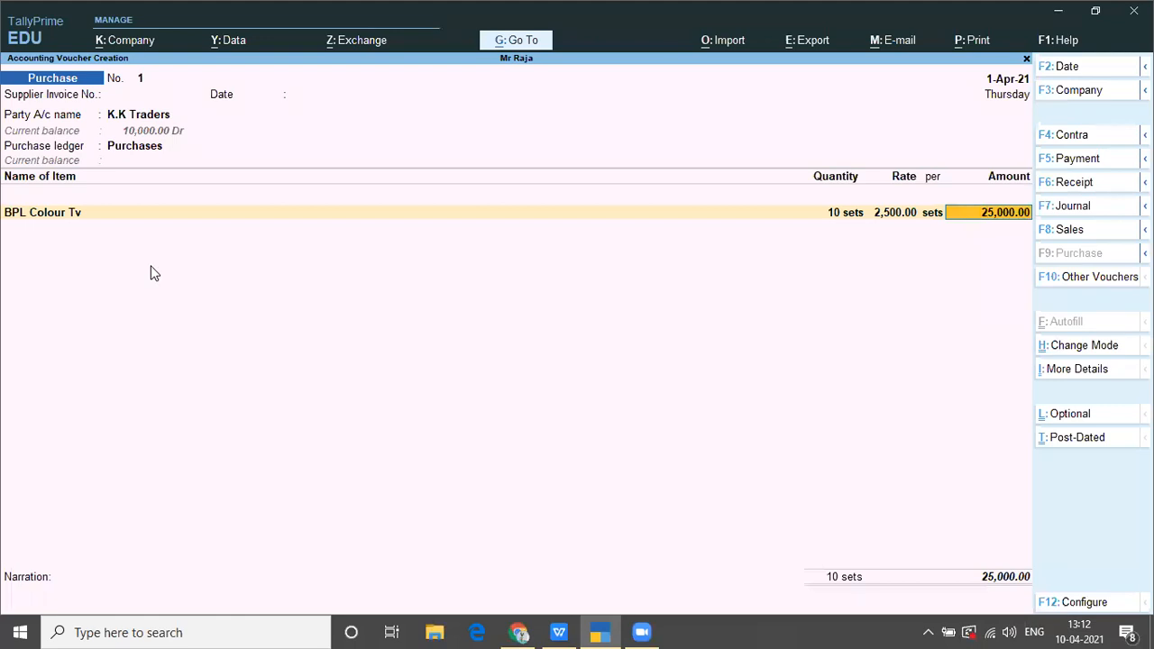
pyautogui.press('Return')
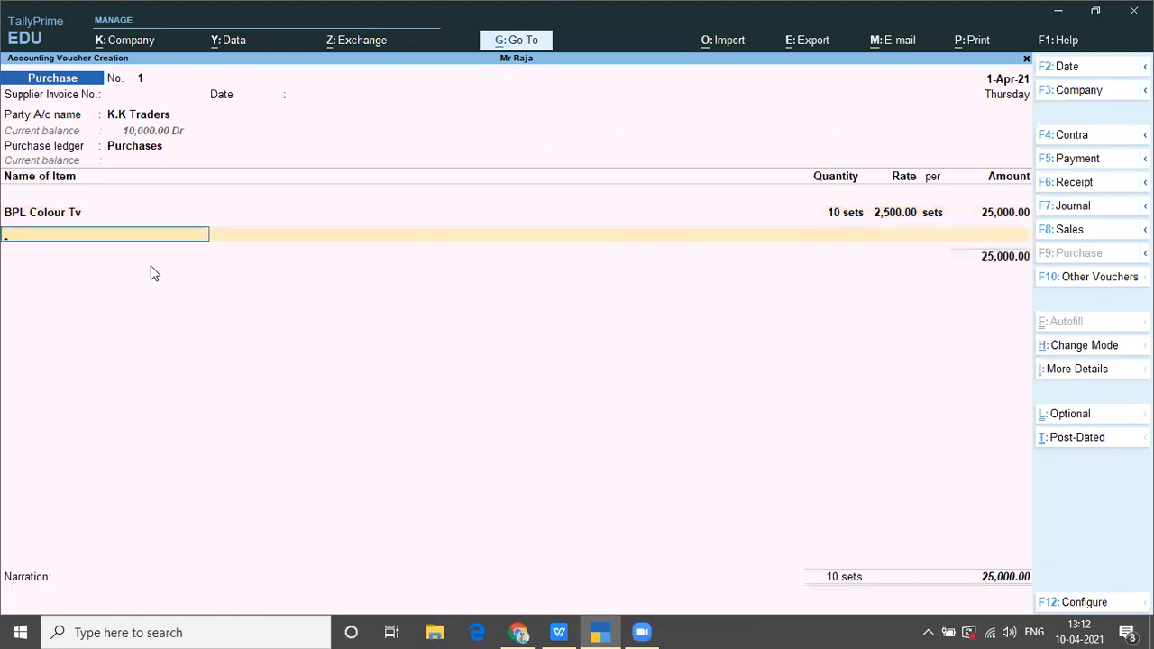
# Add Onida Colour Tv to the purchase voucher against order 101, with 10 sets at 3,200.00
pyautogui.write('O')
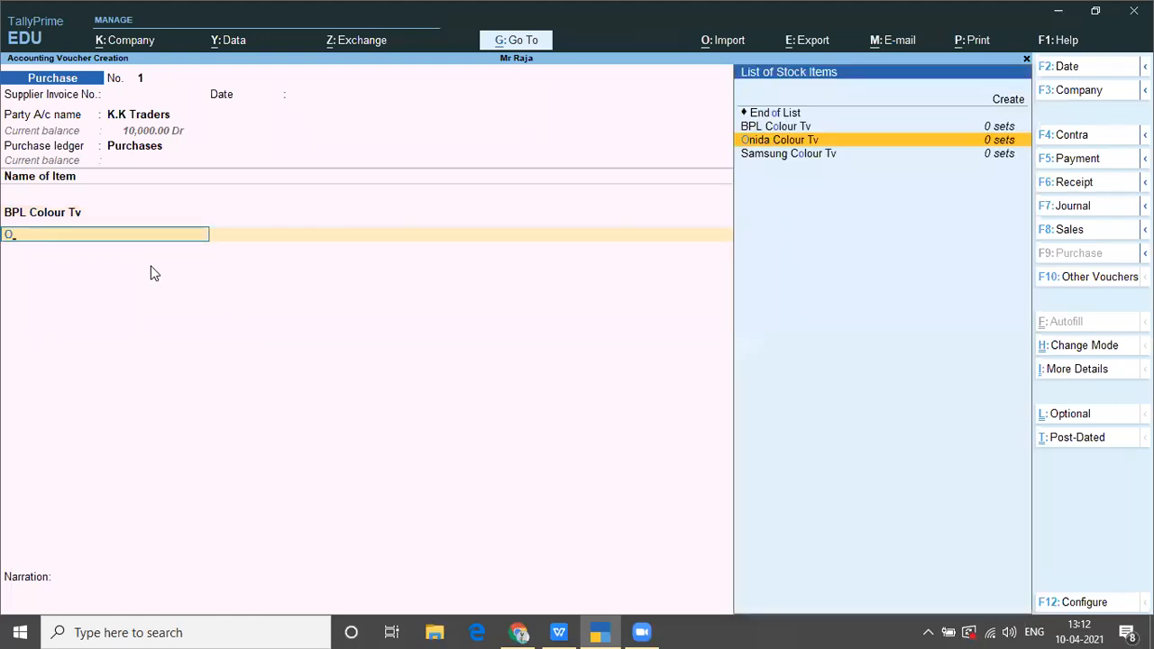
pyautogui.press('Return')
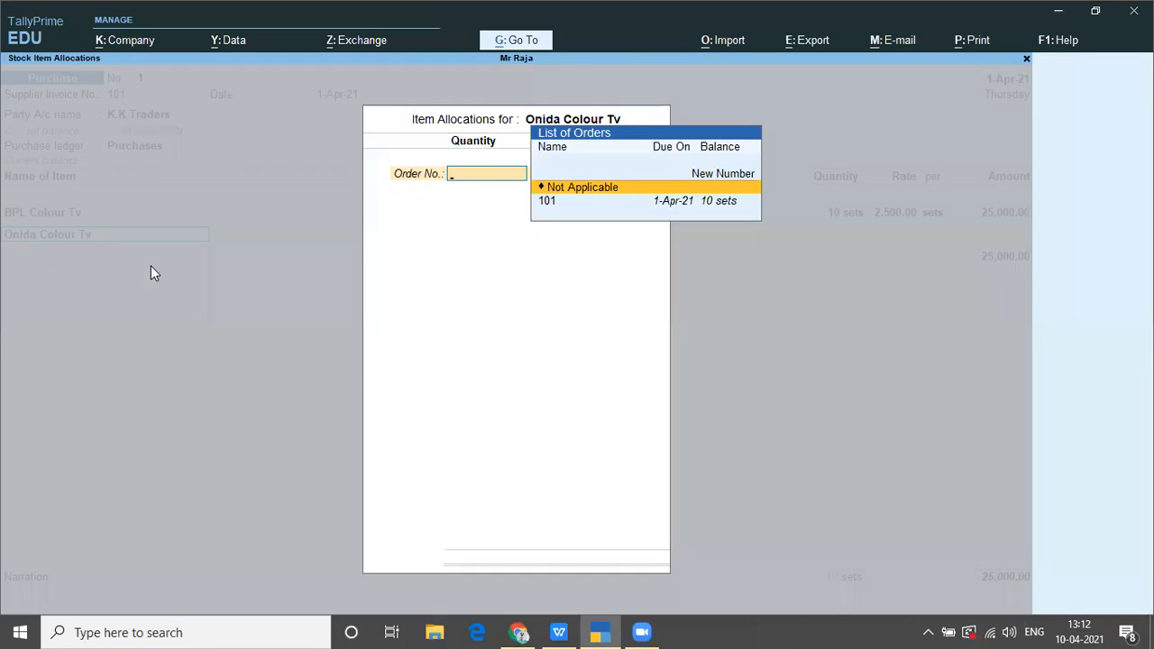
pyautogui.press('Down')
pyautogui.press('Return')
pyautogui.press('Return')
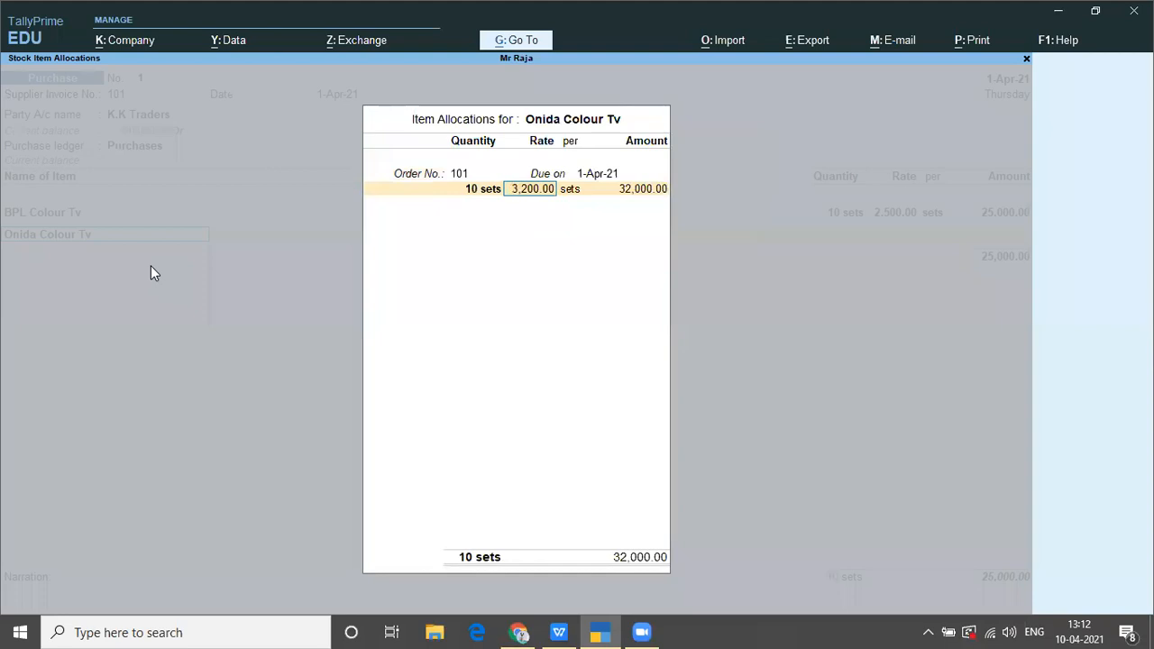
pyautogui.press('Return')
pyautogui.press('Return')
pyautogui.press('Return')
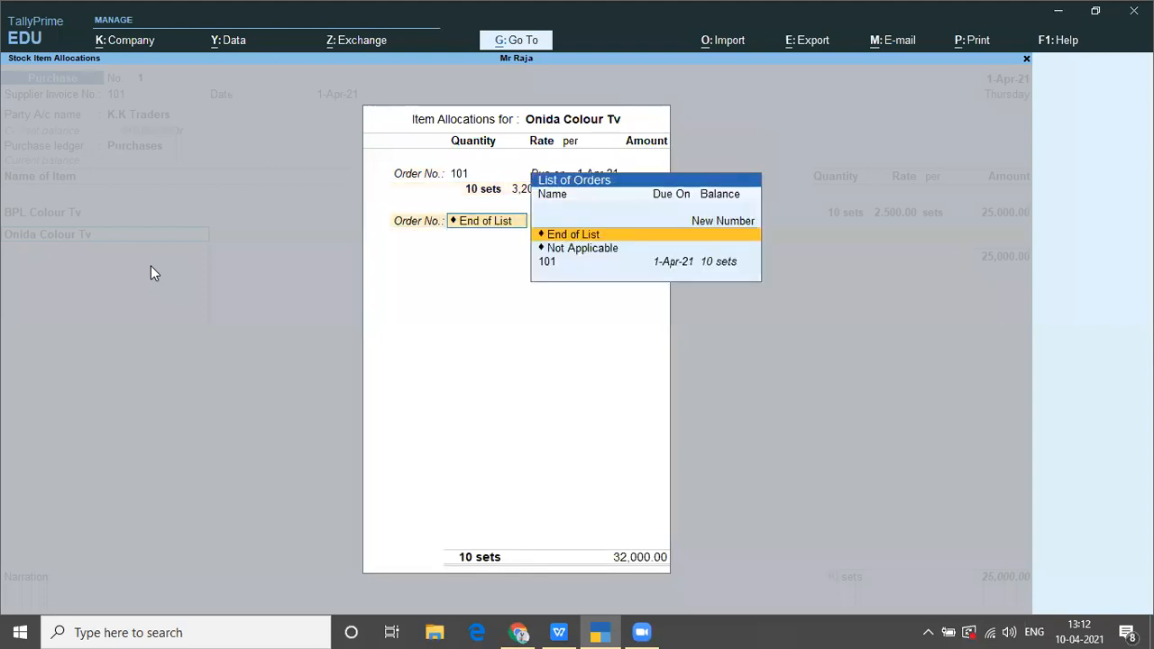
pyautogui.press('Return')
pyautogui.press('Return')
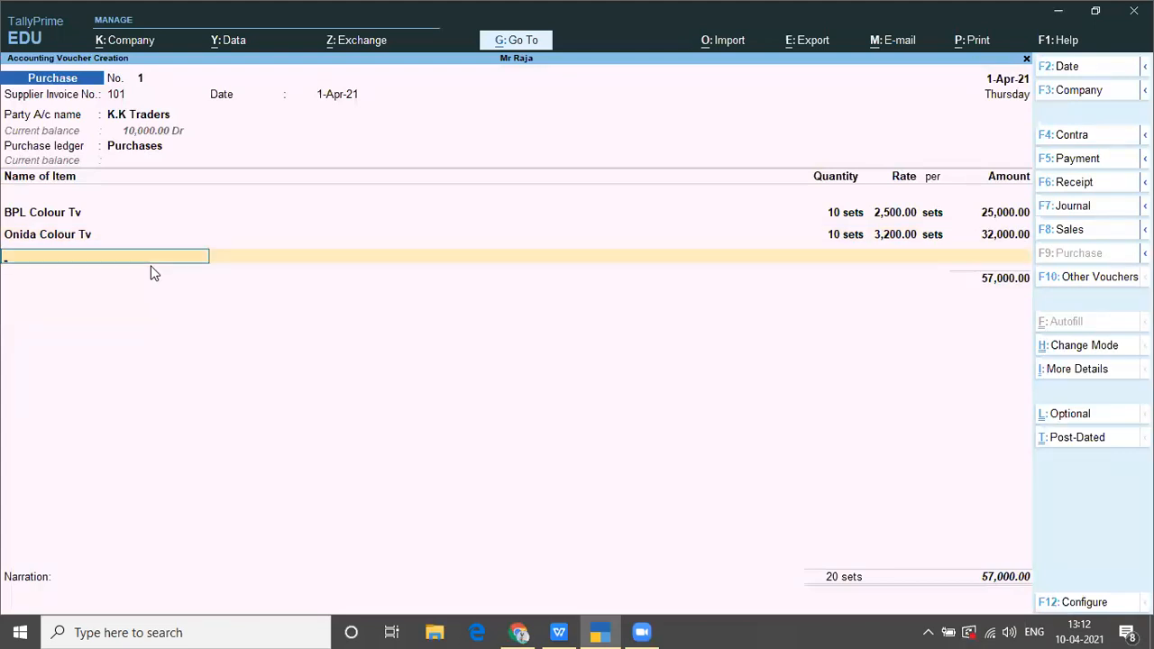
# Add Samsung Colour Tv to the purchase voucher against order 101, with 10 sets at 3,000.00
pyautogui.write('S')
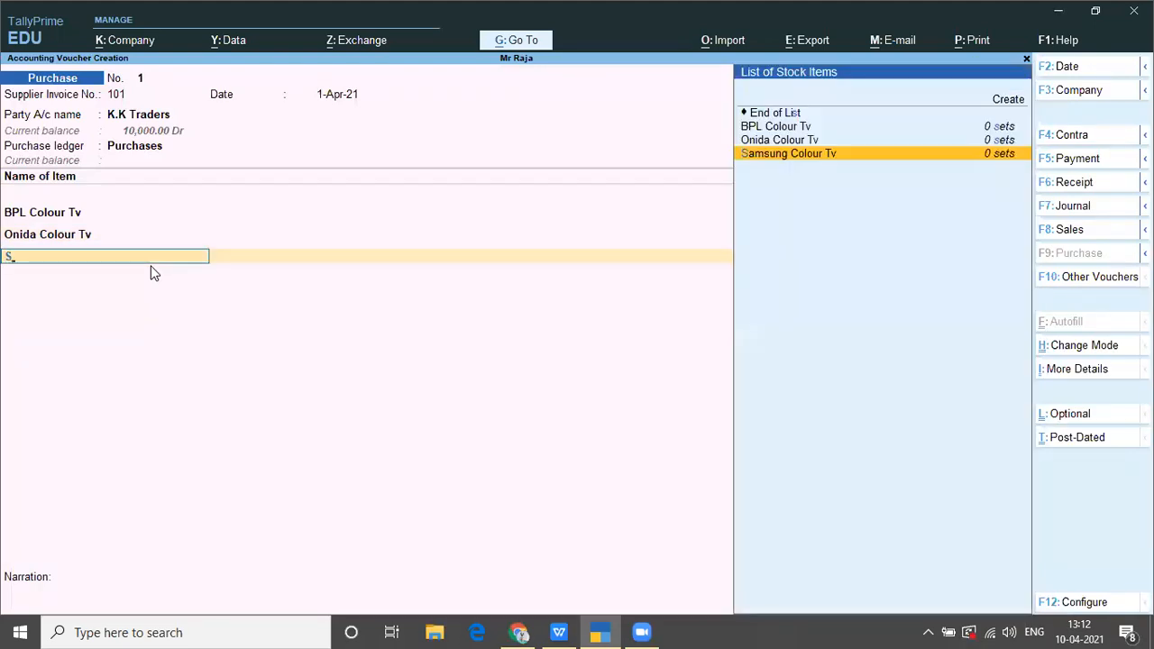
pyautogui.press('Return')
pyautogui.press('Down')
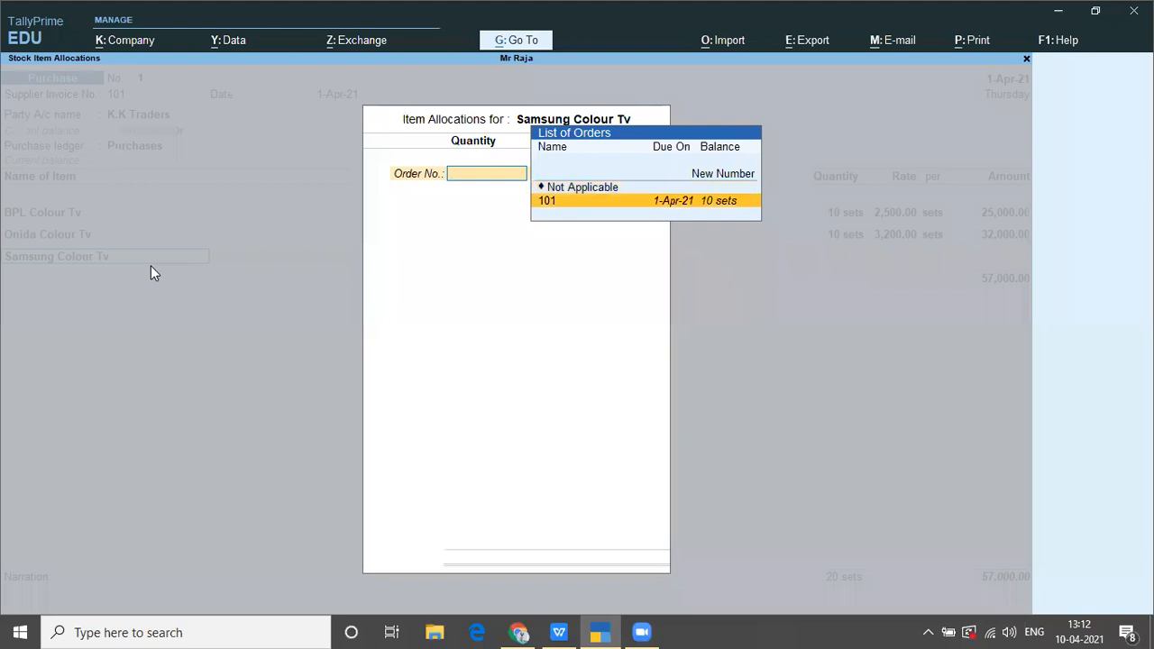
pyautogui.press('Return')
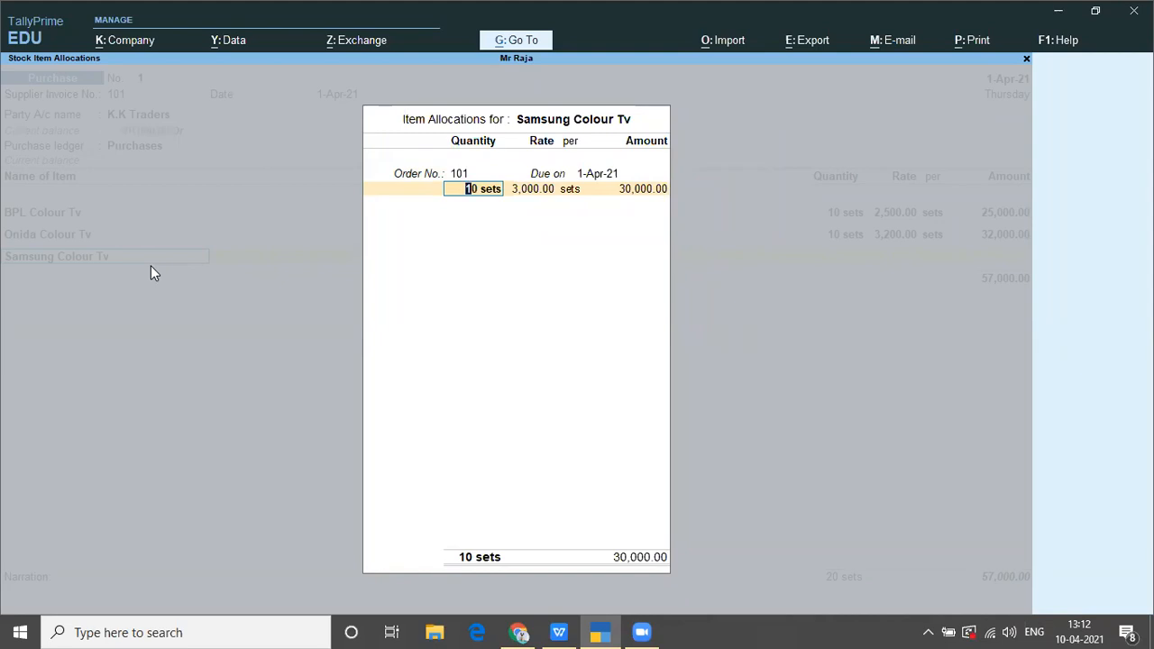
pyautogui.press('Return')
pyautogui.press('Return')
pyautogui.press('Return')
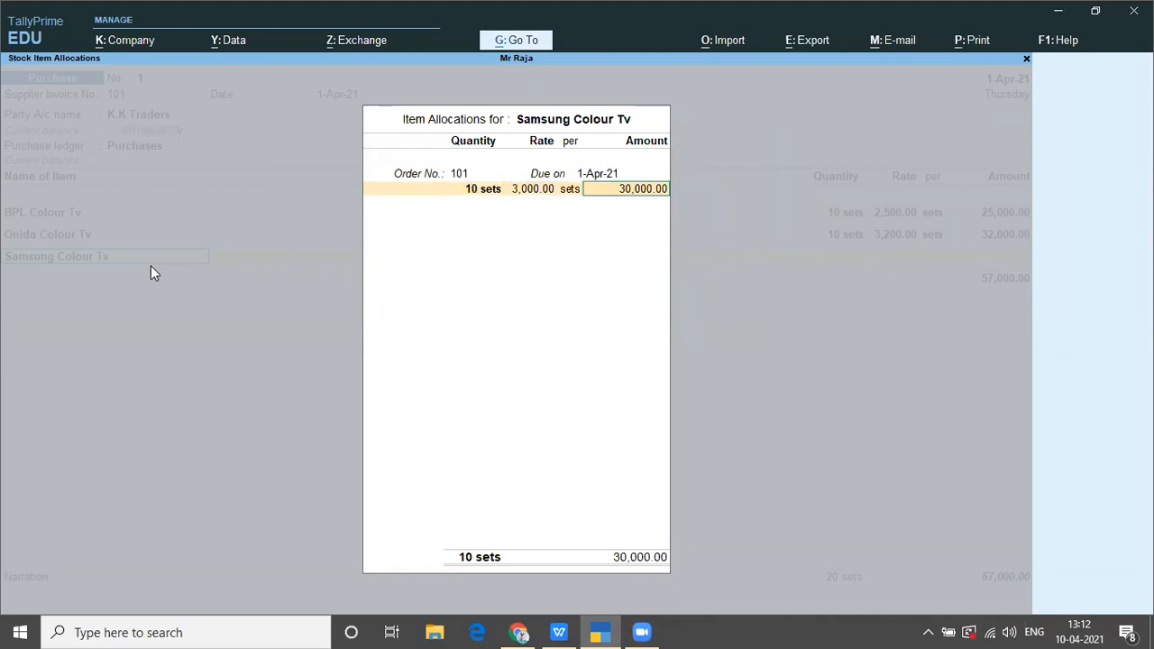
pyautogui.press('Return')
pyautogui.press('Return')
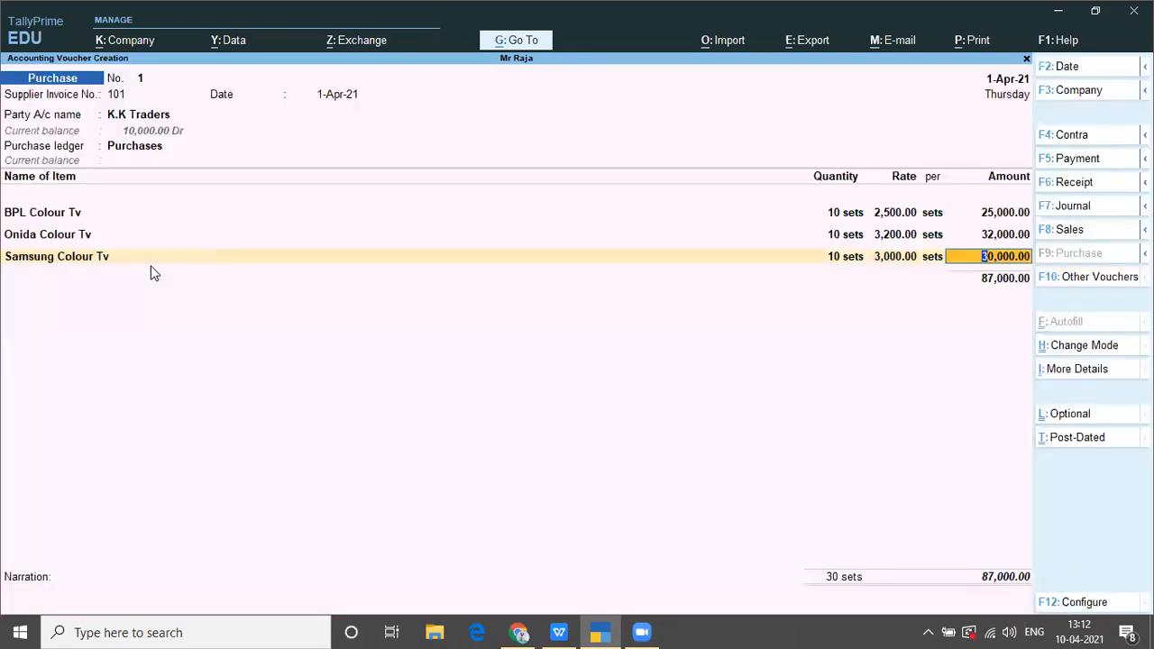
pyautogui.press('Return')
# End the item list, leave the narration blank and save the purchase voucher
pyautogui.press('Return')
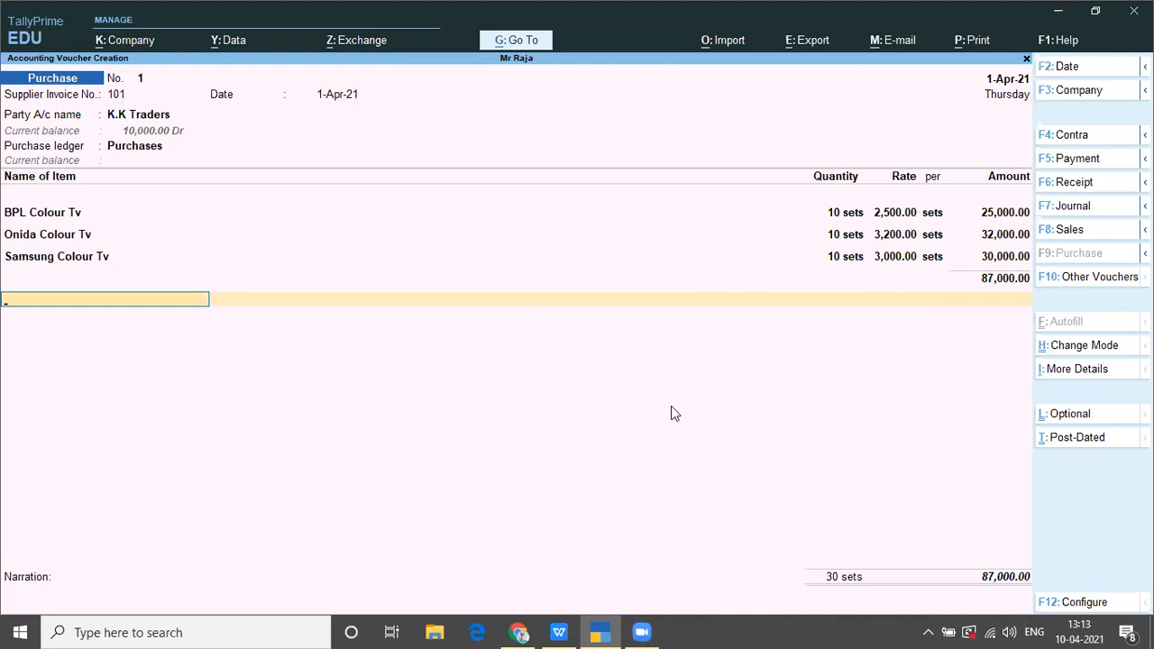
pyautogui.press('Return')
pyautogui.press('Return')
pyautogui.press('Return')
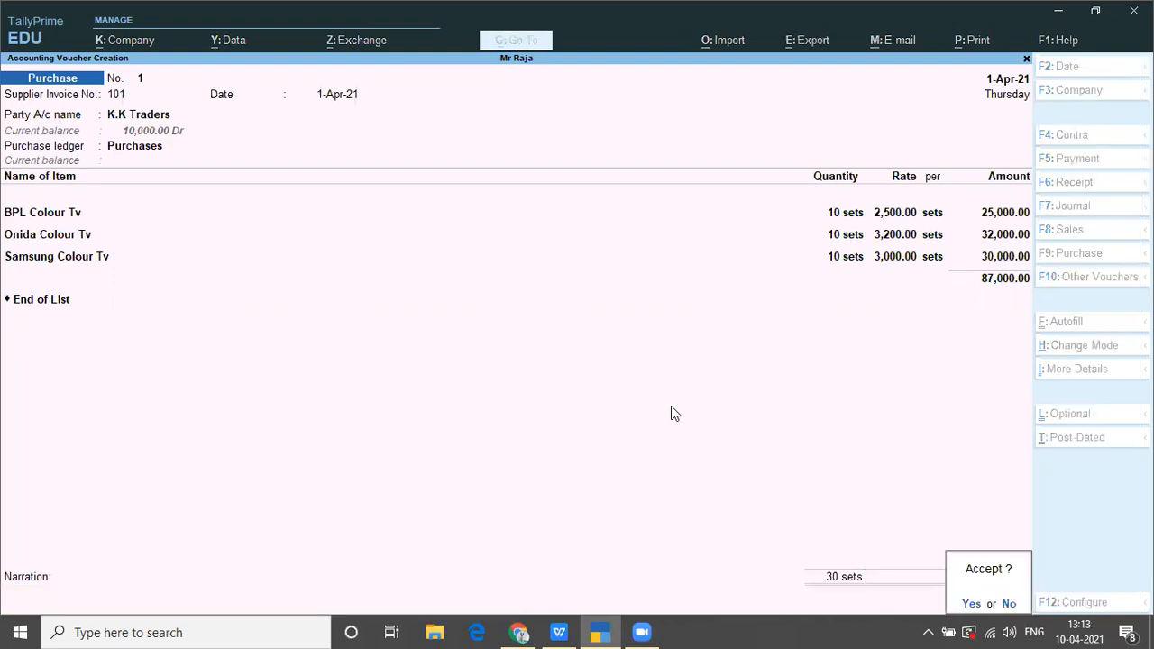
pyautogui.press('Return')
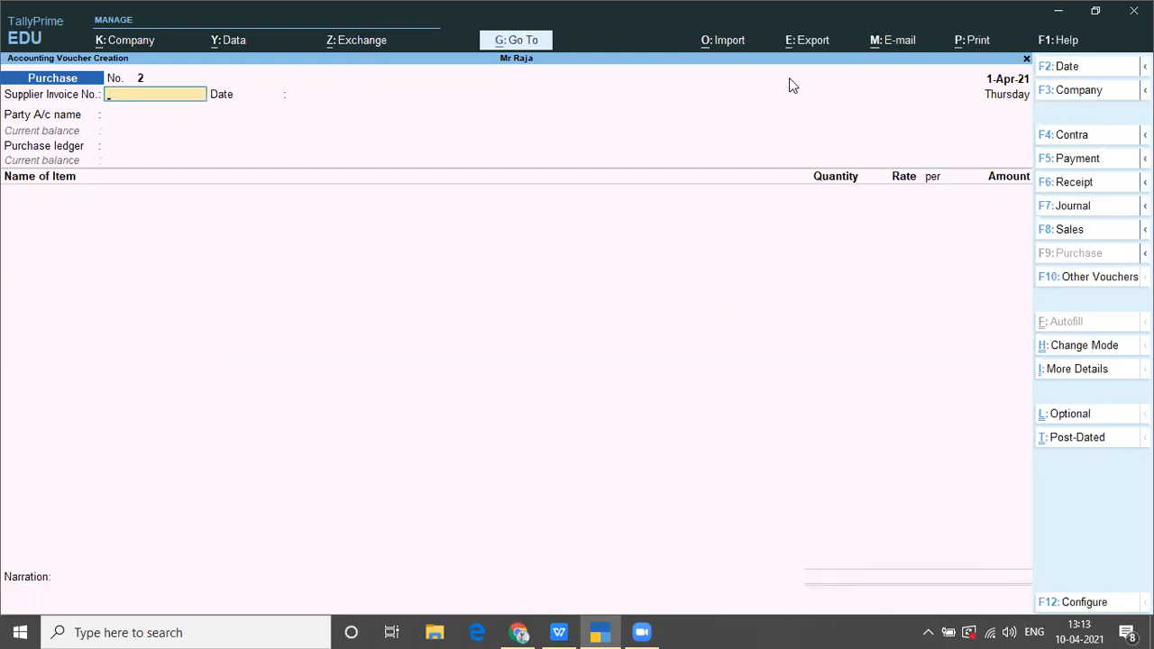
# Switch to the WPS document and highlight the text of transaction 5, the cash payment to K.K Traders
pyautogui.press('Escape')
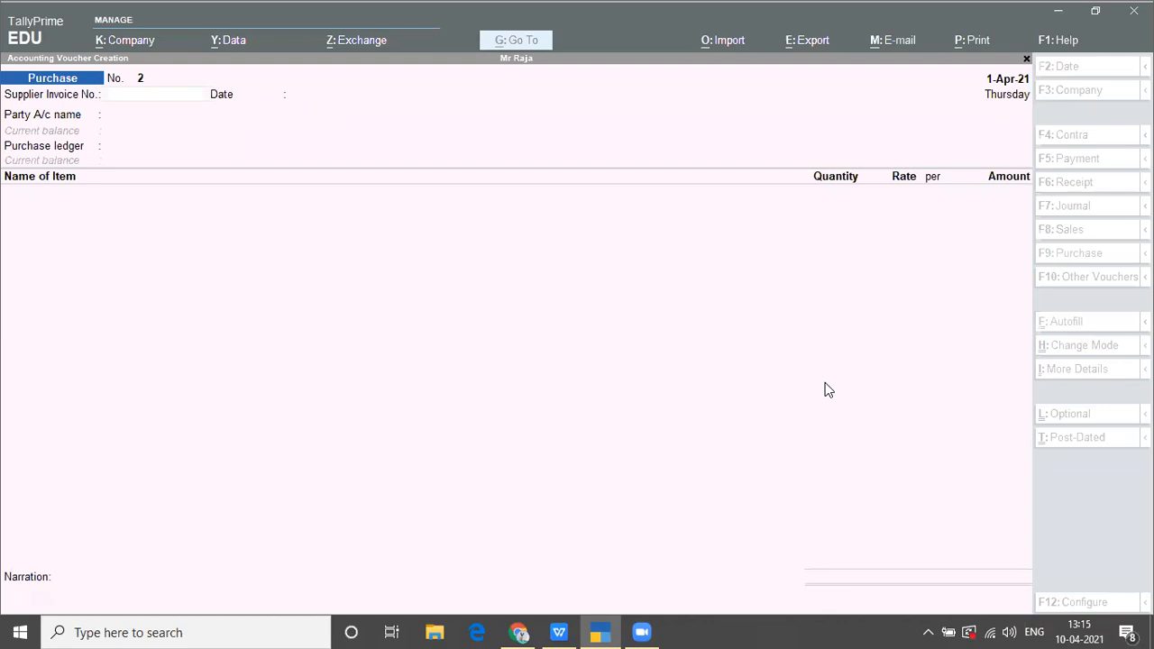
pyautogui.click(321, 358)
pyautogui.hotkey('alt', 'Tab')
pyautogui.press('Tab')
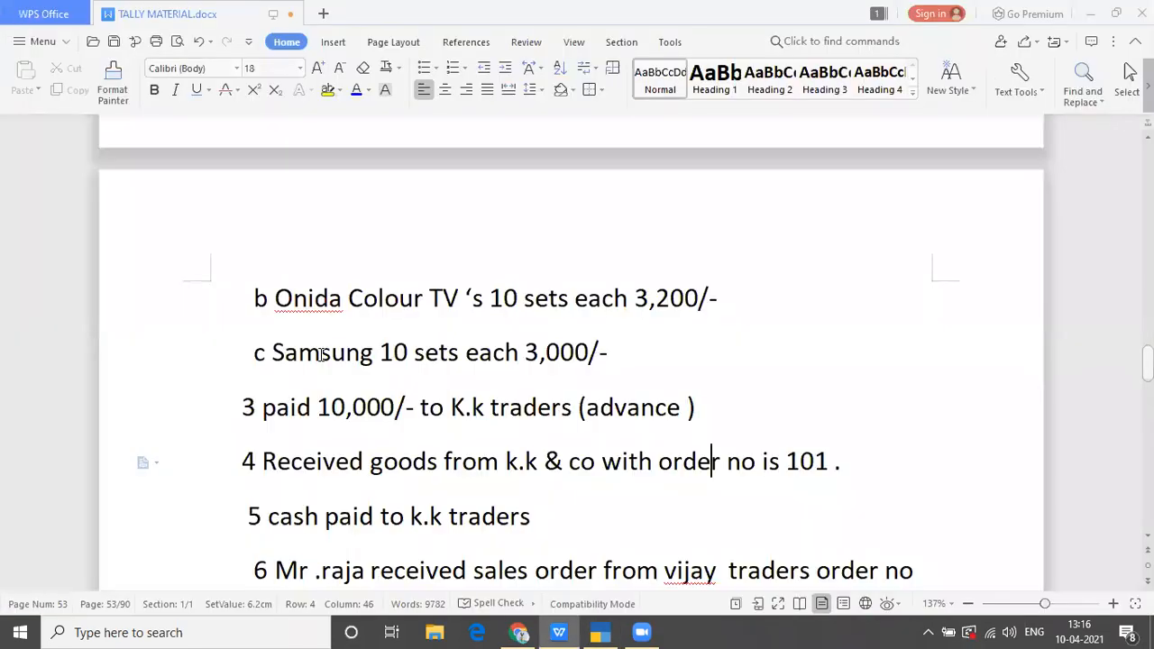
pyautogui.press('Down')
pyautogui.click(263, 519)
pyautogui.moveTo(263, 519); pyautogui.dragTo(531, 542)
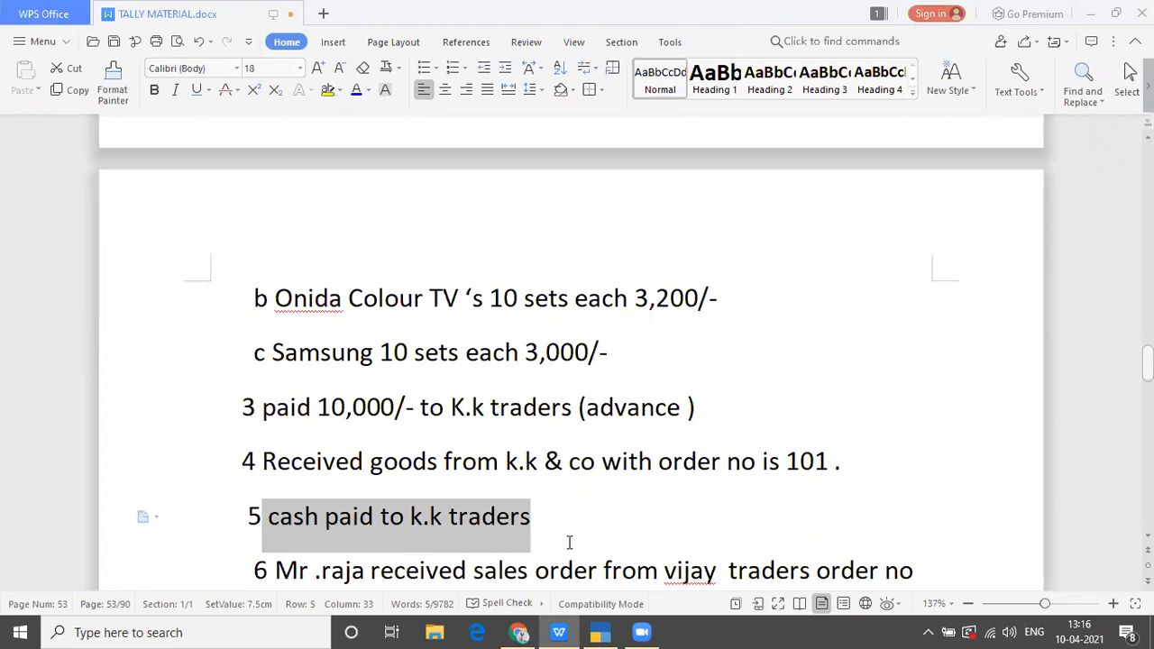
# Switch to TallyPrime and start a payment voucher from the Cash account to K.K Traders
pyautogui.hotkey('alt', 'Tab')
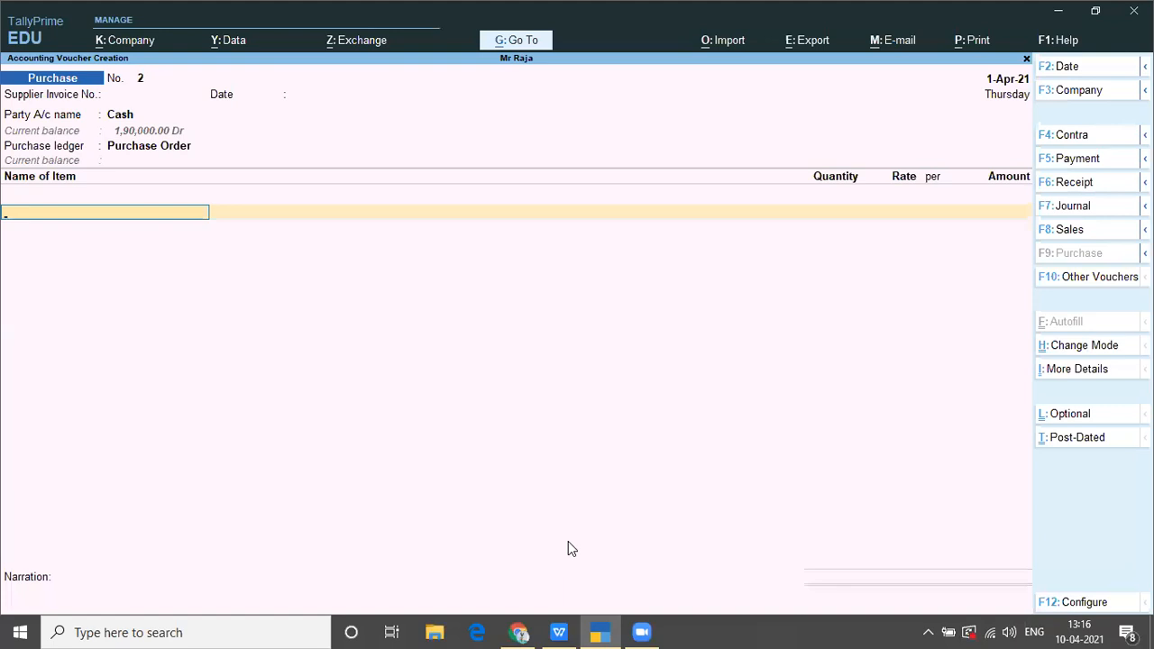
pyautogui.press('F5')
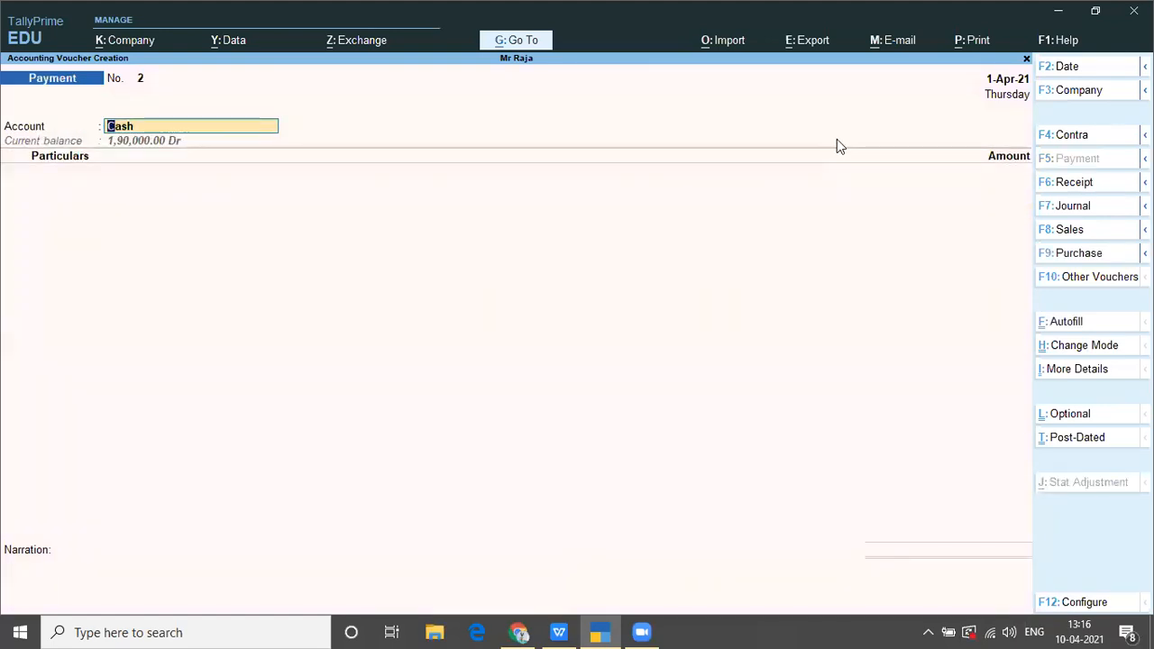
pyautogui.press('Return')
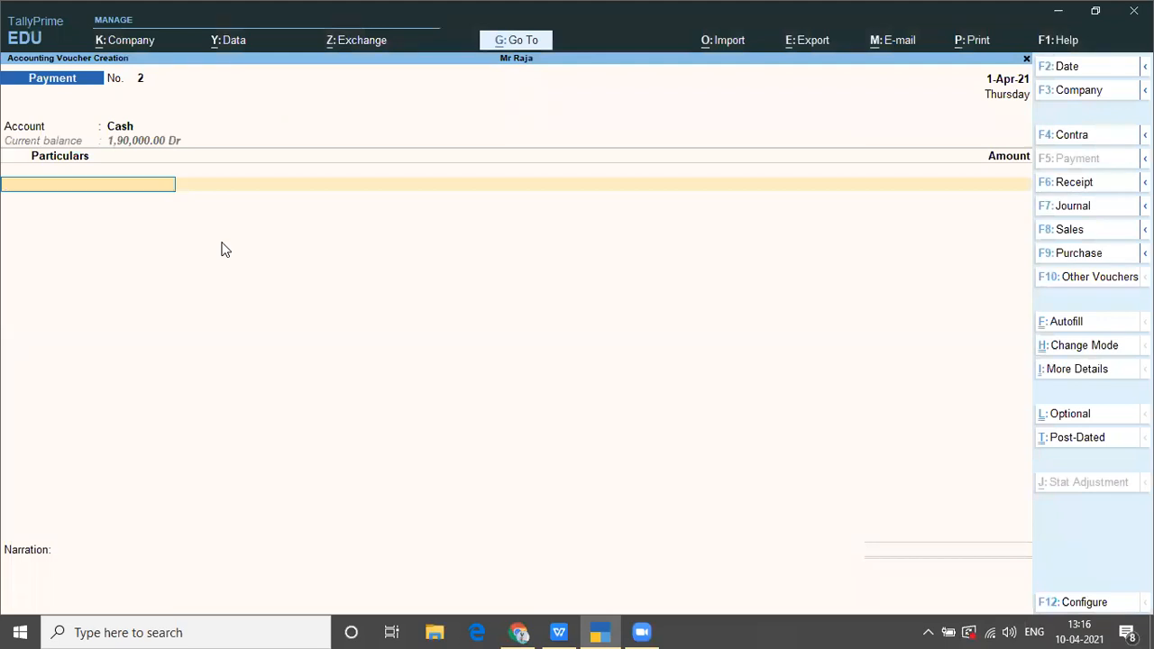
pyautogui.write('Kk')
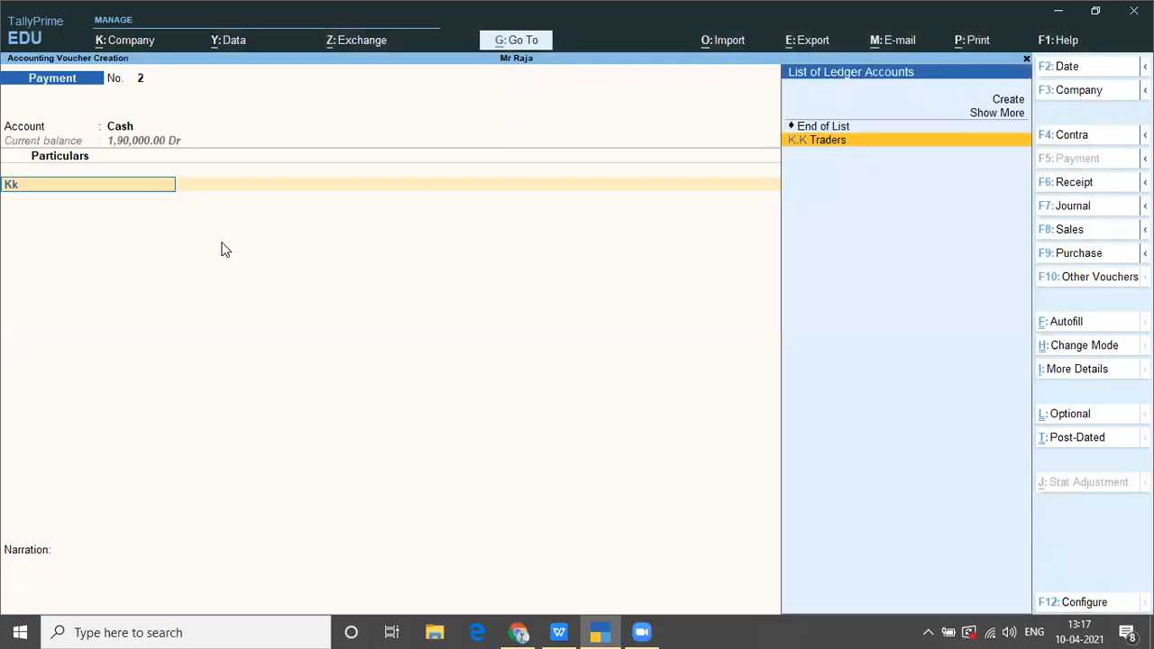
pyautogui.press('Return')
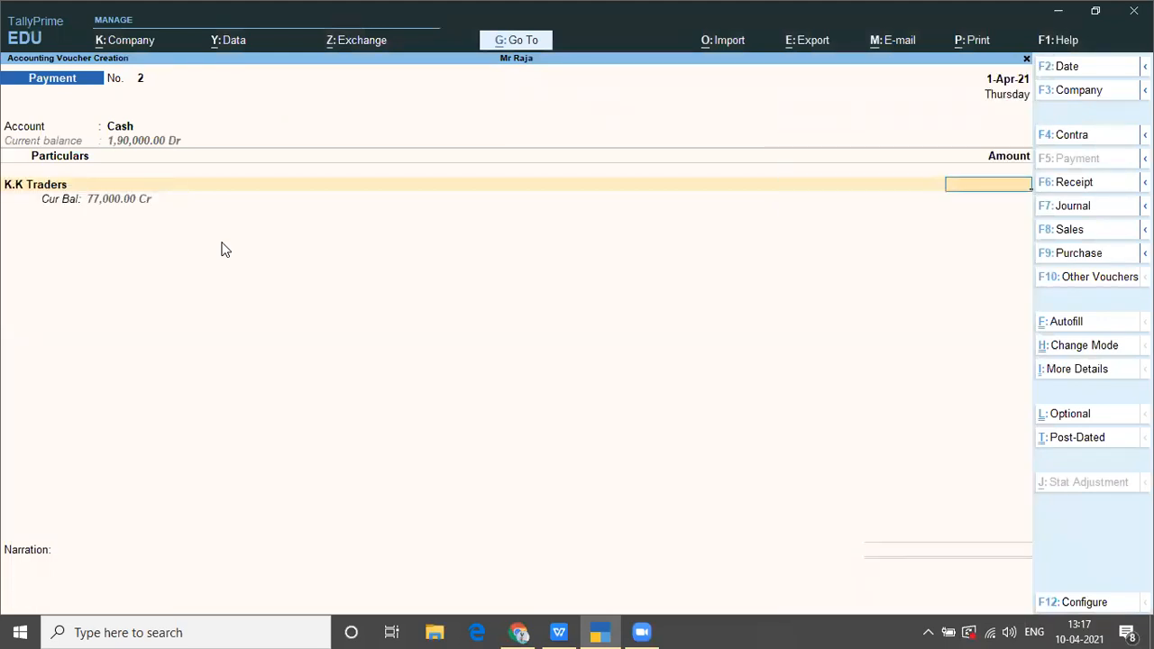
# Recheck transaction 5 in the WPS document and enter 77000 in TallyPrime as the amount paid to K.K Traders
pyautogui.hotkey('alt', 'Tab')
pyautogui.hotkey('alt', 'Tab')
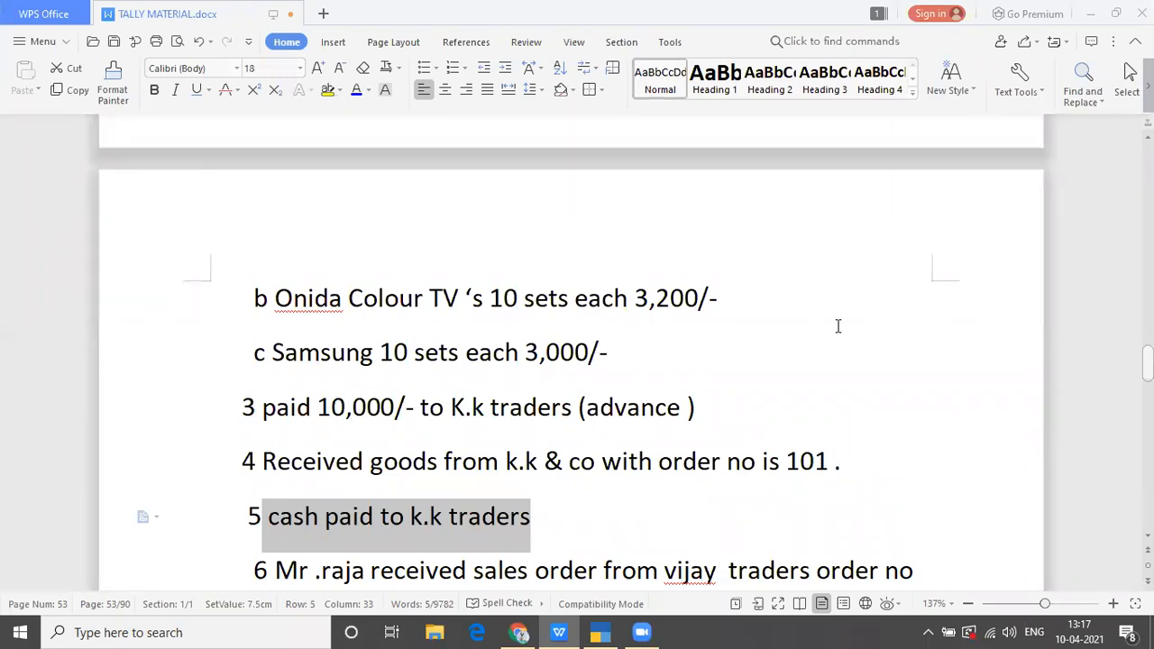
pyautogui.hotkey('alt', 'Tab')
pyautogui.hotkey('alt', 'Tab')
pyautogui.hotkey('alt', 'Tab')
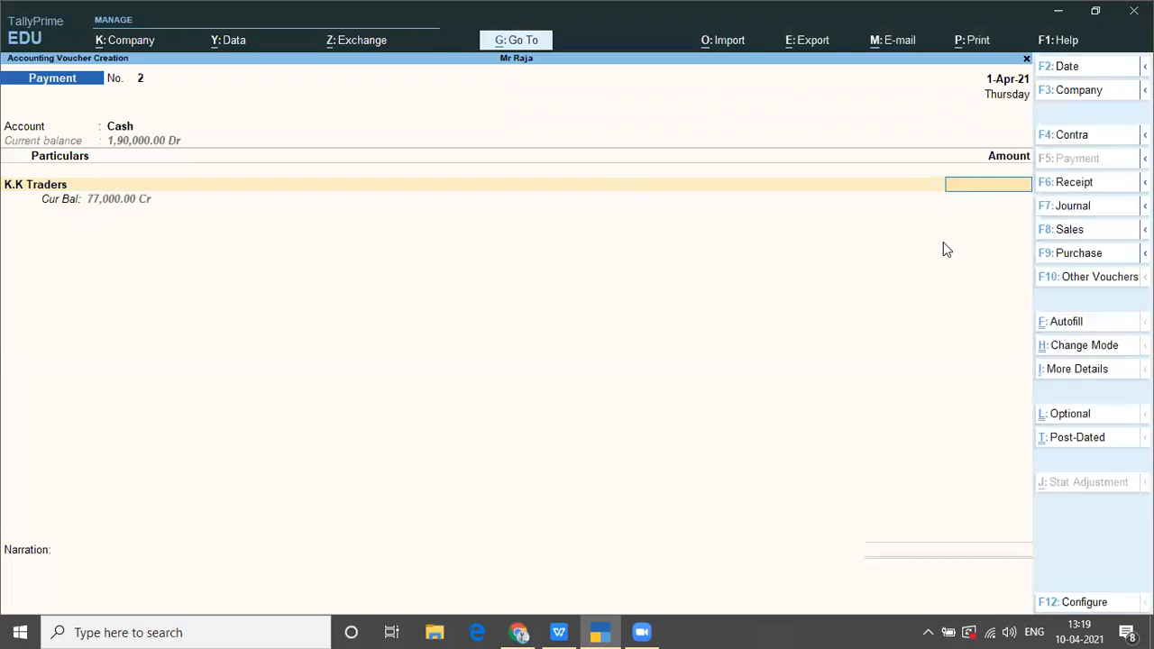
pyautogui.write('77')
pyautogui.write('000')
pyautogui.press('Return')
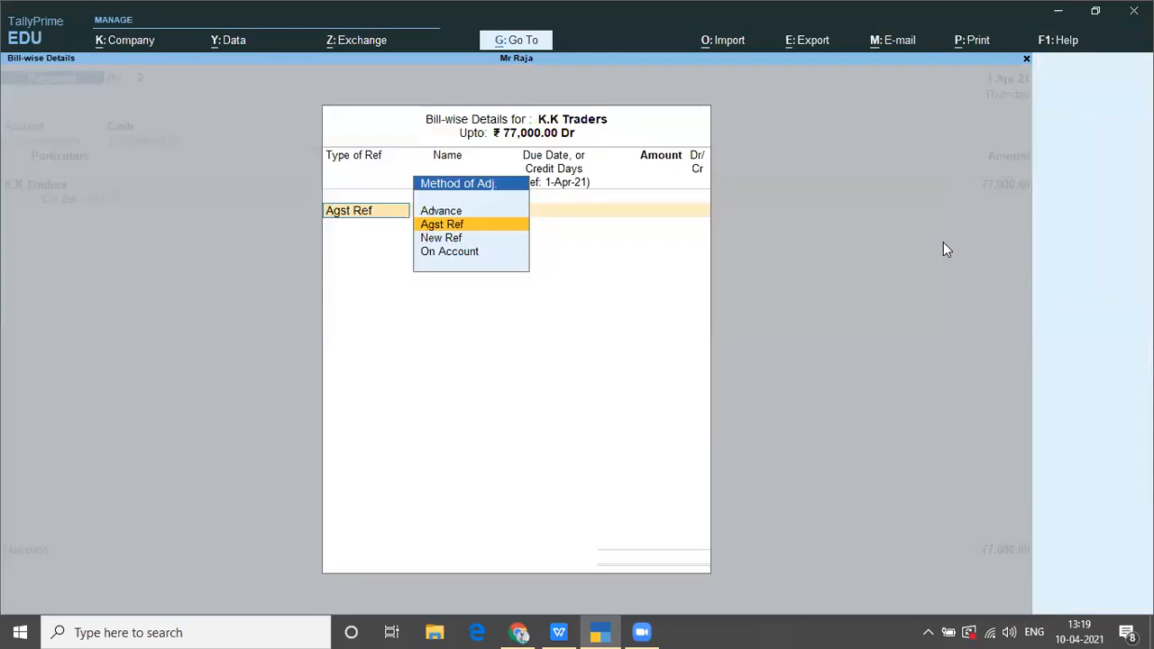
# Allocate the K.K Traders payment as On Account for the full amount, leave the narration blank and save the voucher
pyautogui.press('Down')
pyautogui.press('Down')
pyautogui.press('Return')
pyautogui.press('Return')
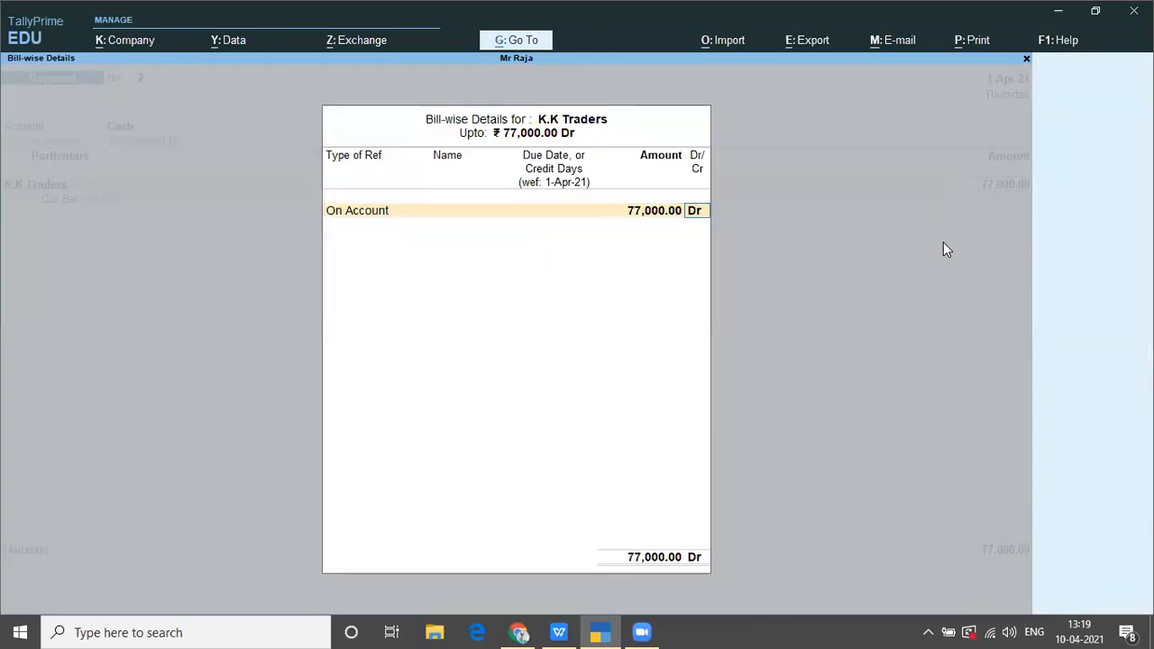
pyautogui.press('Return')
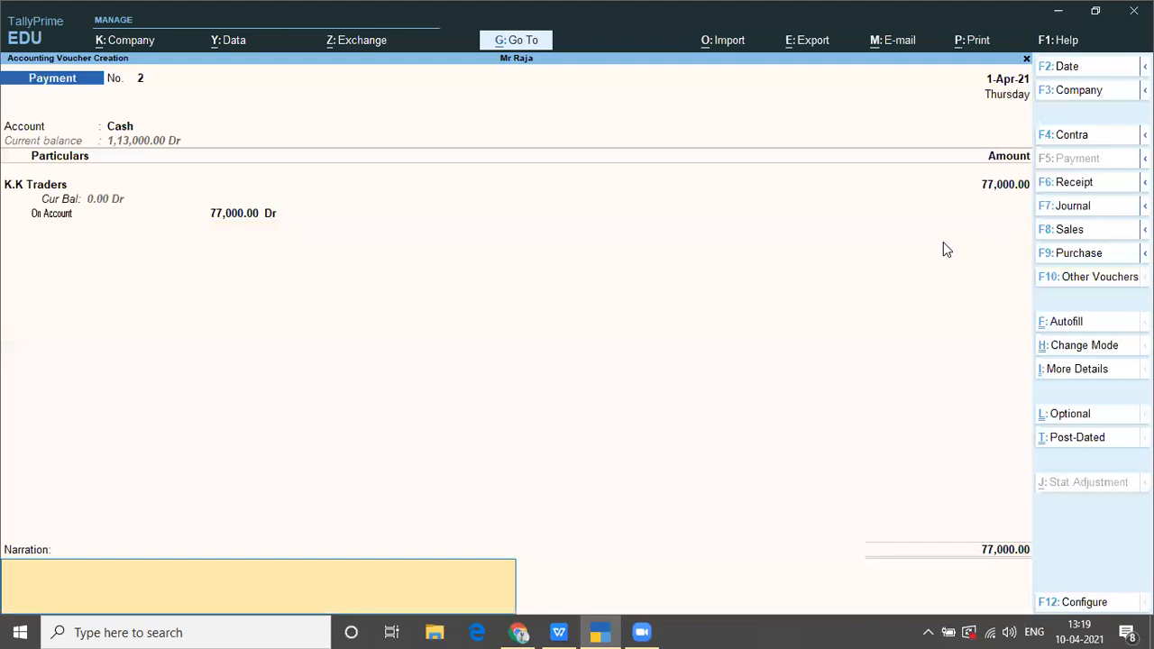
pyautogui.press('Return')
pyautogui.press('Return')
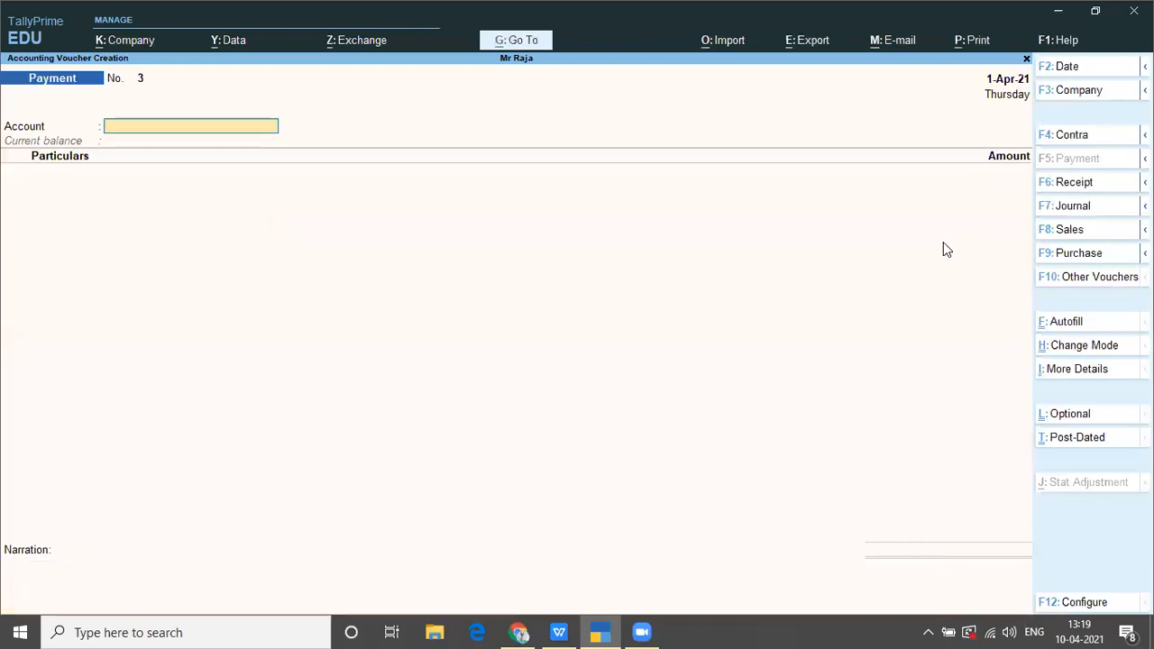
# Switch to the WPS document and highlight the text of transaction 6, the sales order from Vijay Traders
pyautogui.hotkey('alt', 'Tab')
pyautogui.hotkey('alt', 'Tab')
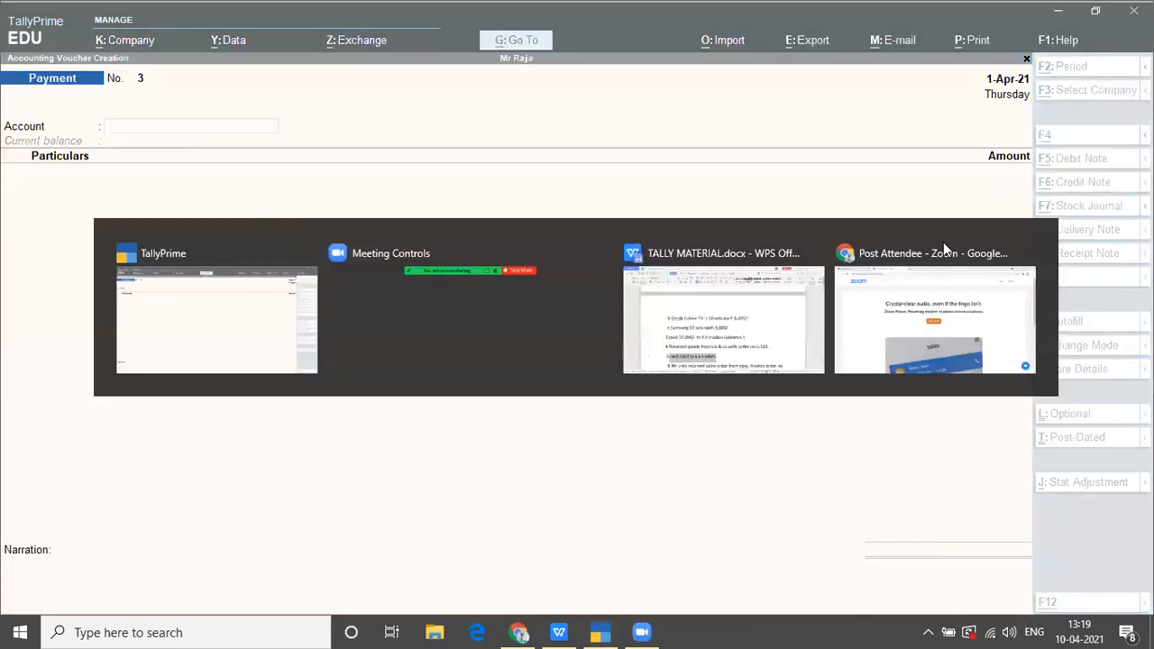
pyautogui.press('Down')
pyautogui.press('Down')
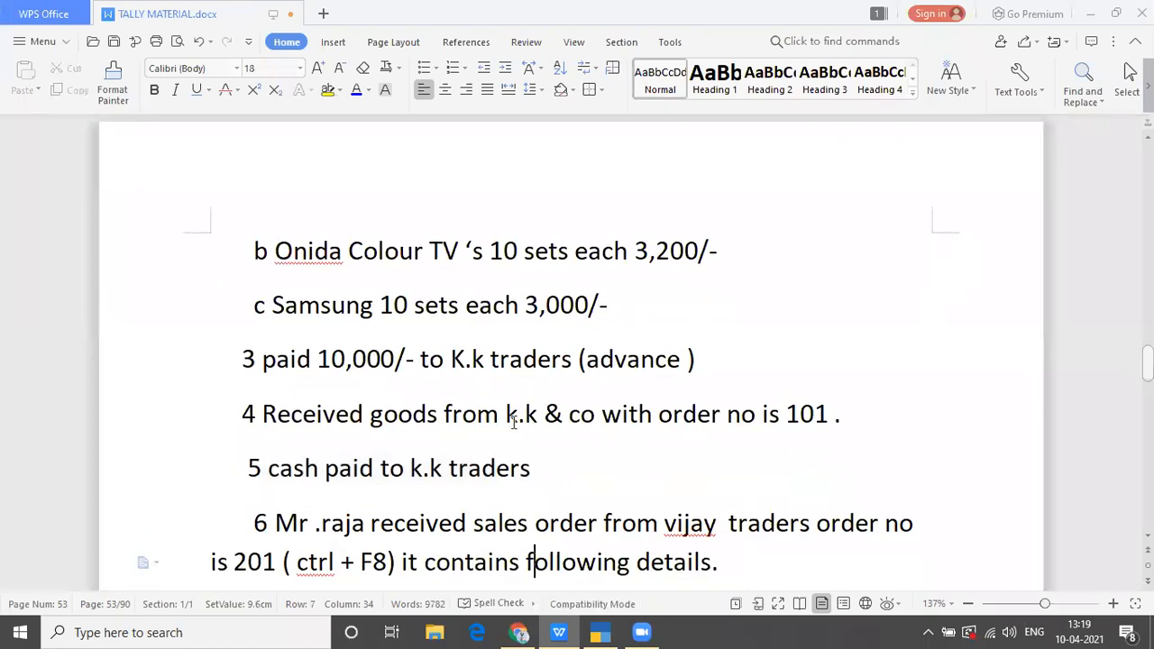
pyautogui.moveTo(274, 523); pyautogui.dragTo(738, 547)
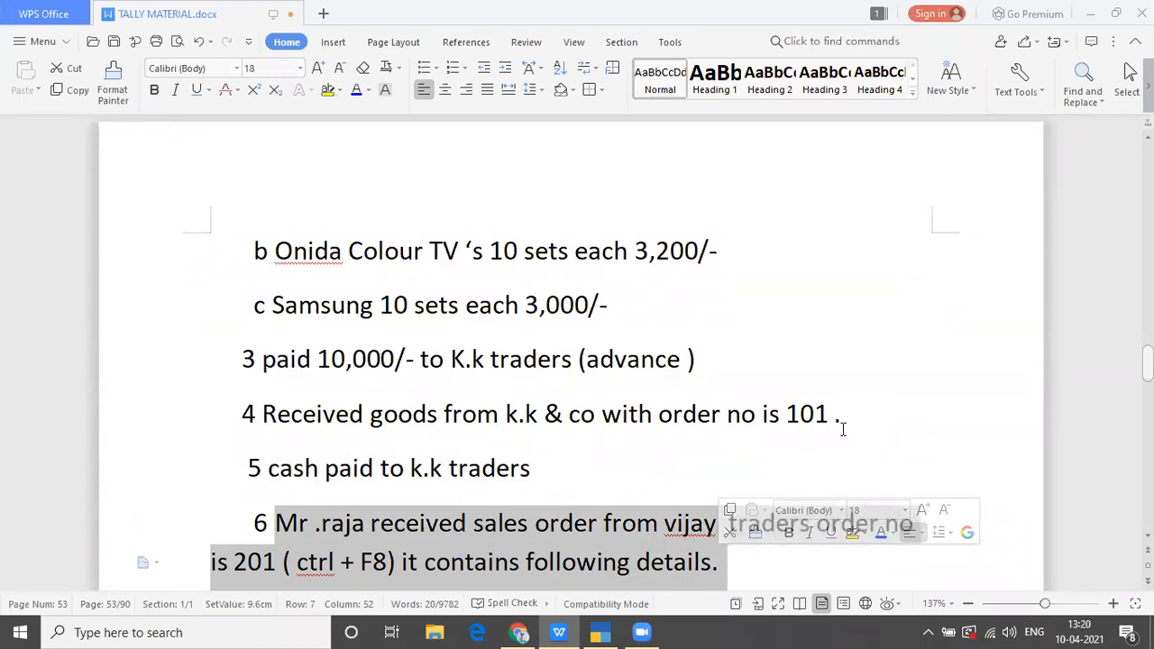
# Switch to TallyPrime and start a sales order voucher for party Vijay Traders with Sales Order as the sales ledger
pyautogui.hotkey('alt', 'Tab')
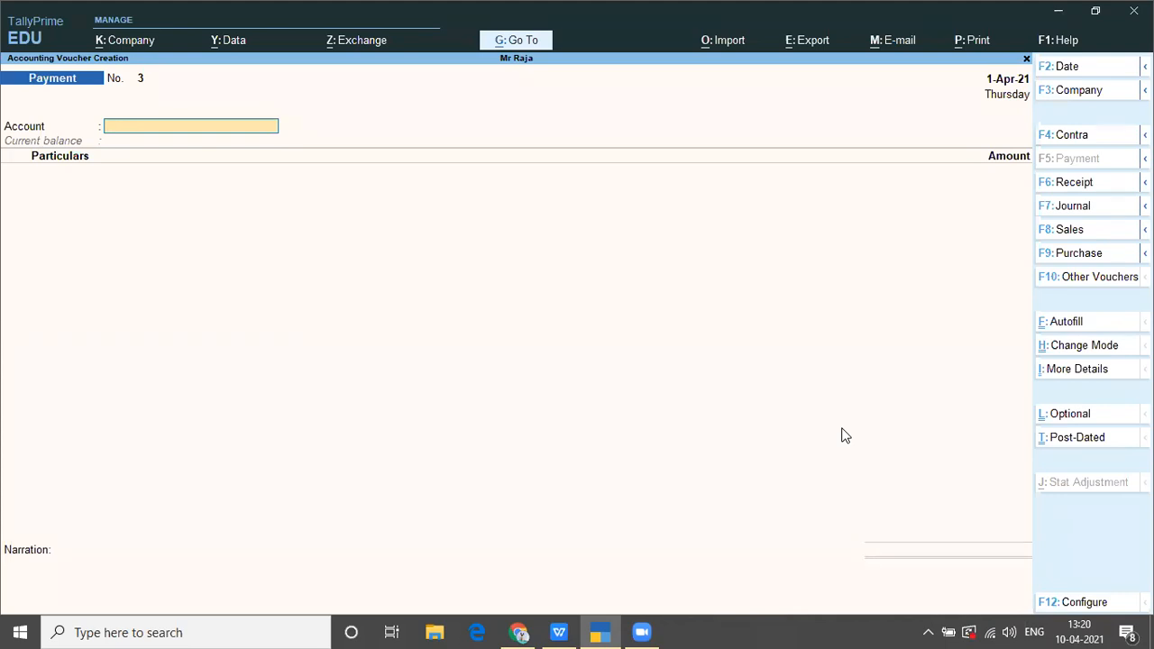
pyautogui.hotkey('ctrl', 'F8')
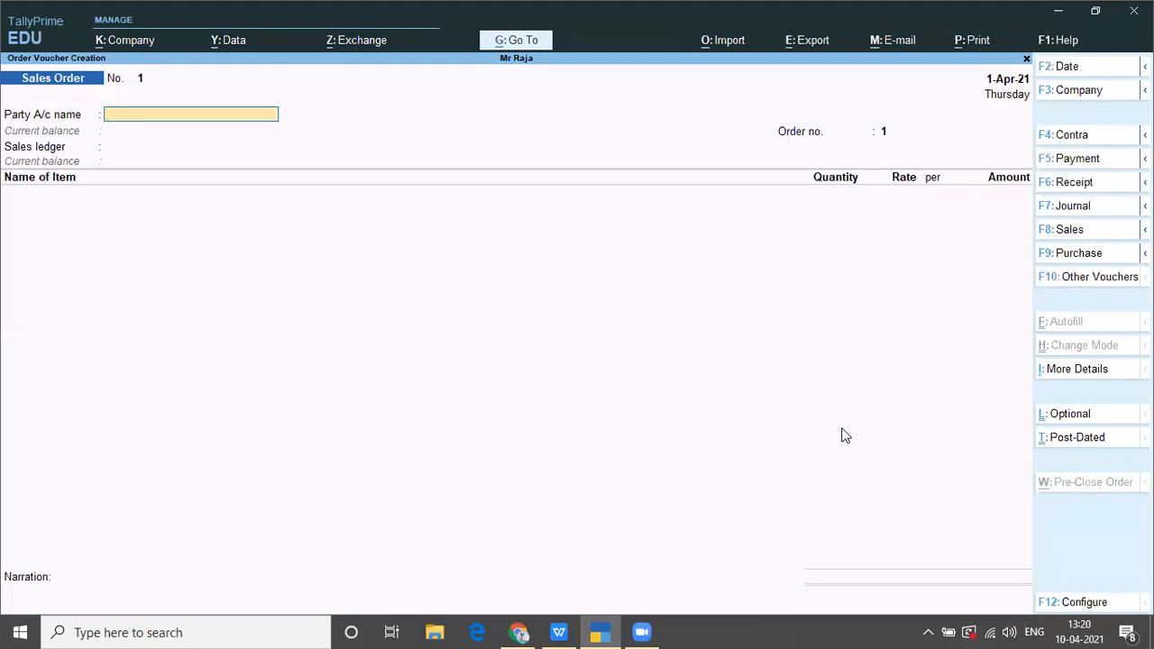
pyautogui.write('V')
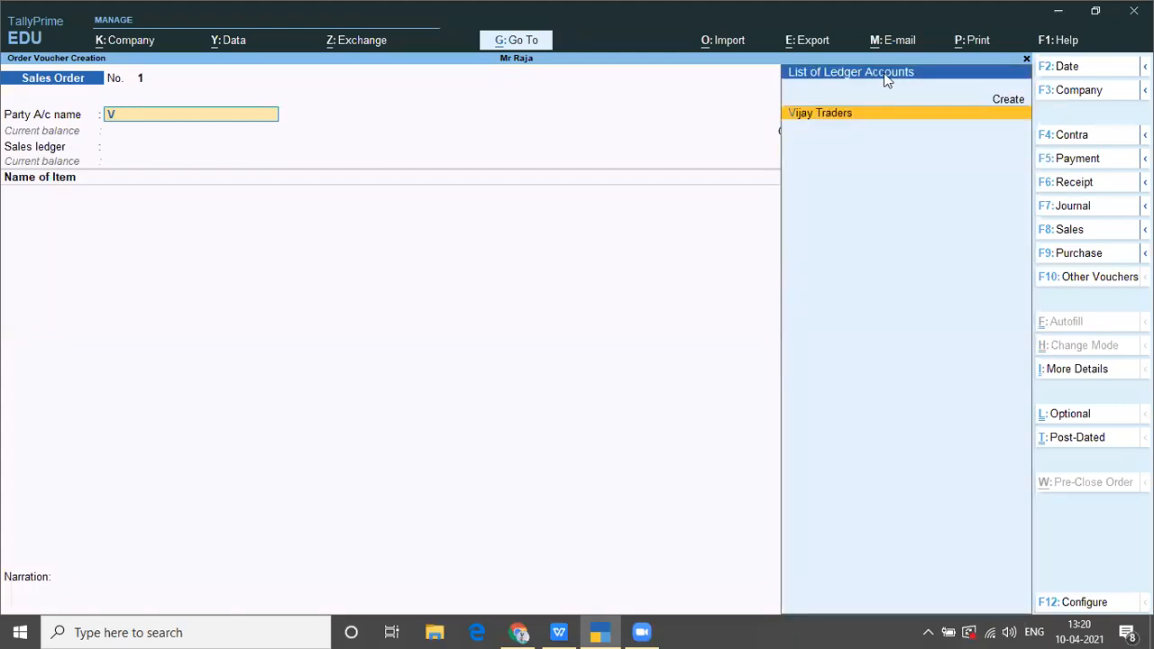
pyautogui.press('Return')
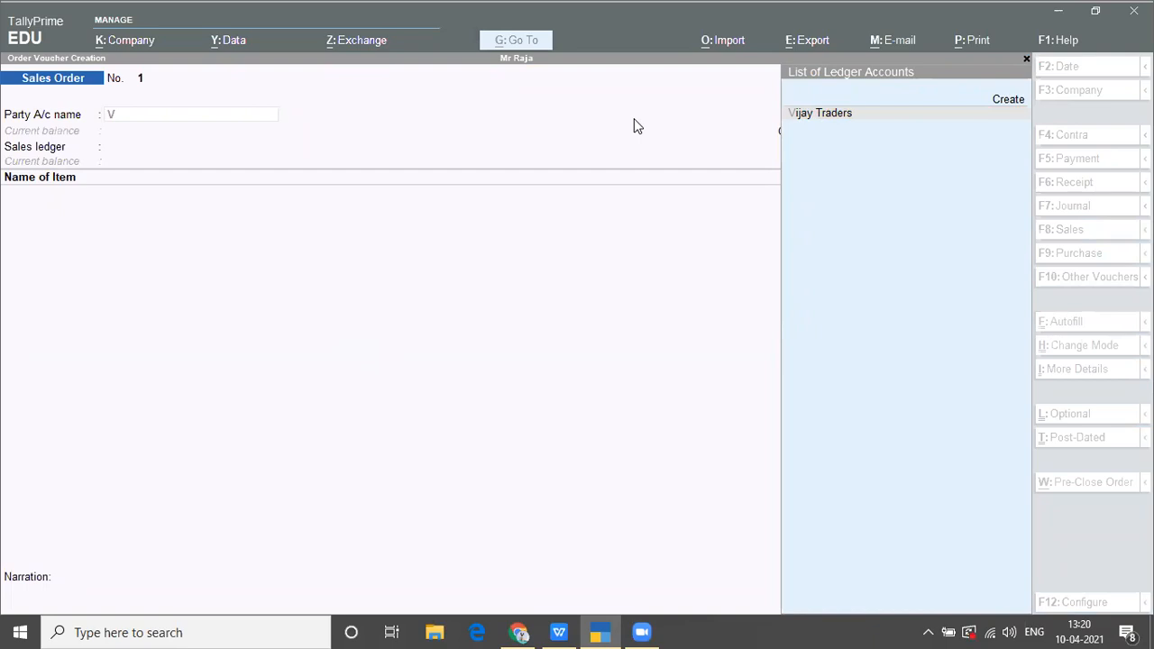
pyautogui.press('Return')
pyautogui.press('Return')
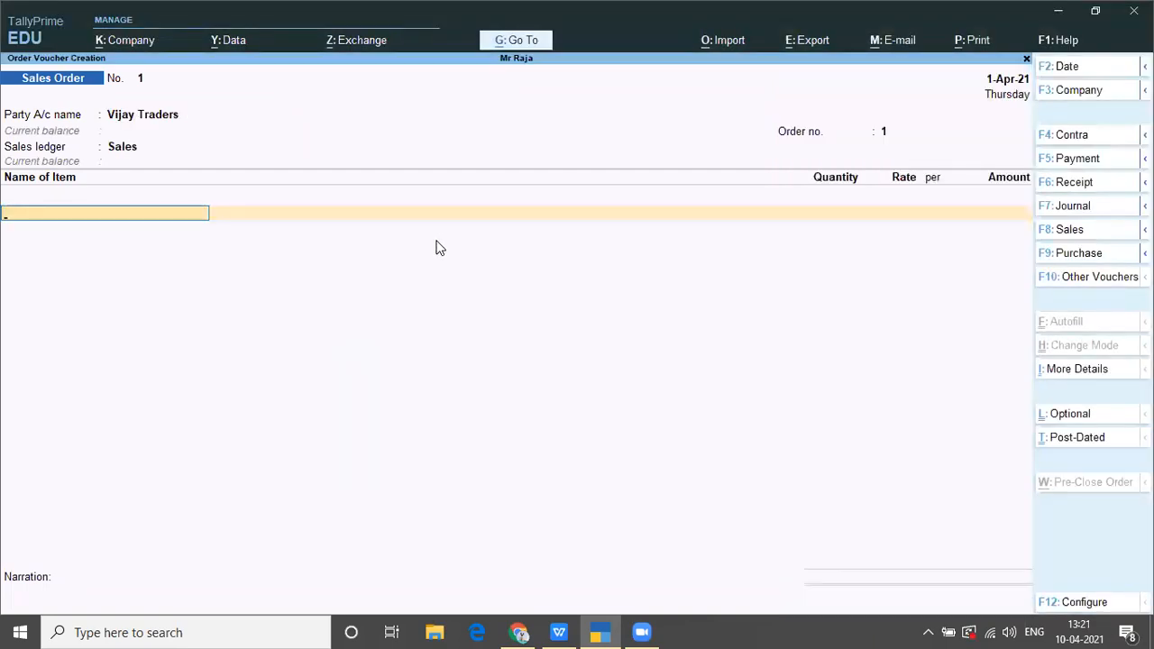
pyautogui.press('BackSpace')
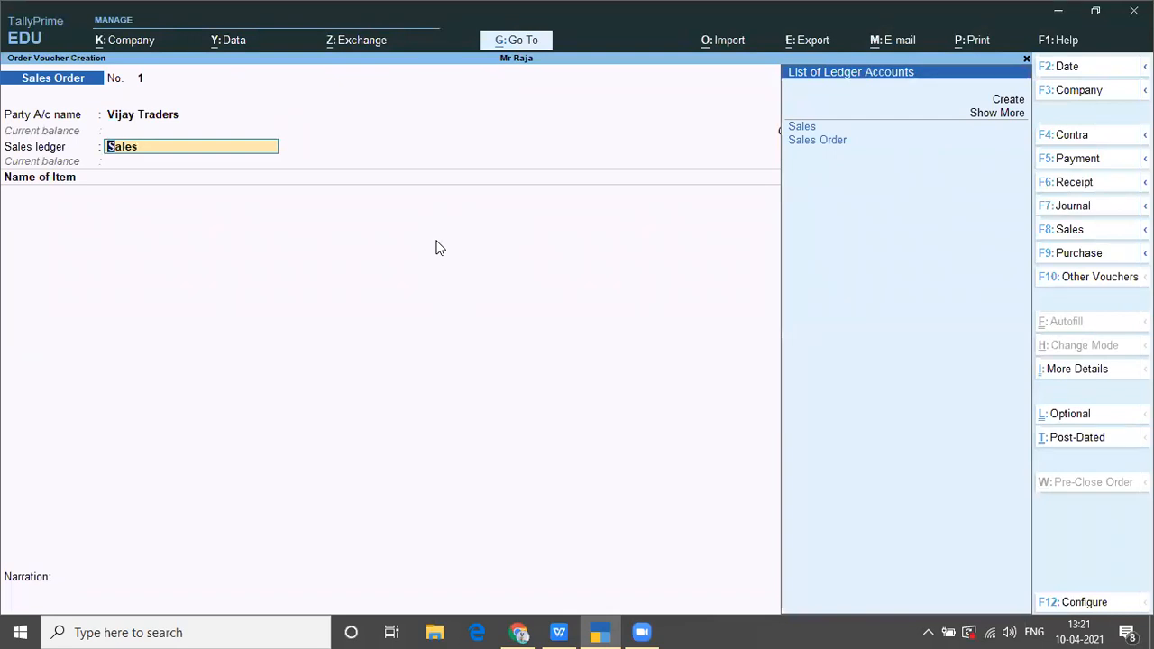
pyautogui.press('Down')
pyautogui.press('Return')
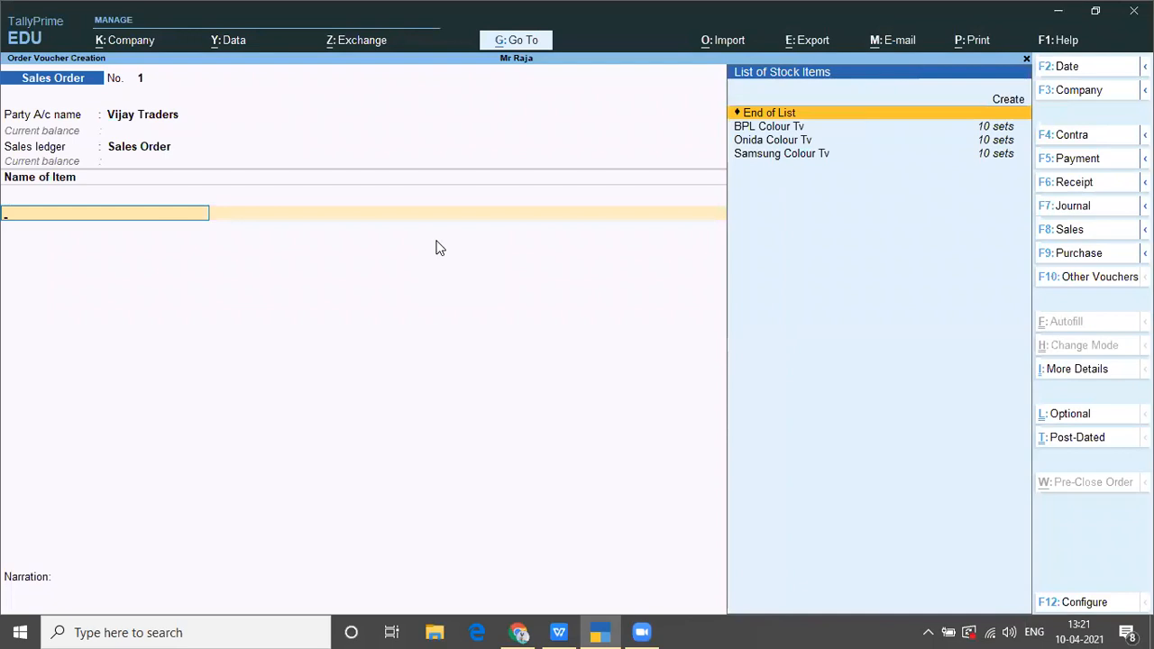
# Check transaction 6's items in the WPS document, then add BPL Colour Tv to the sales order, due 1-Apr-21, with 10 sets
pyautogui.hotkey('alt', 'Tab')
pyautogui.hotkey('alt', 'Tab')
pyautogui.scroll(-3, 437, 242)
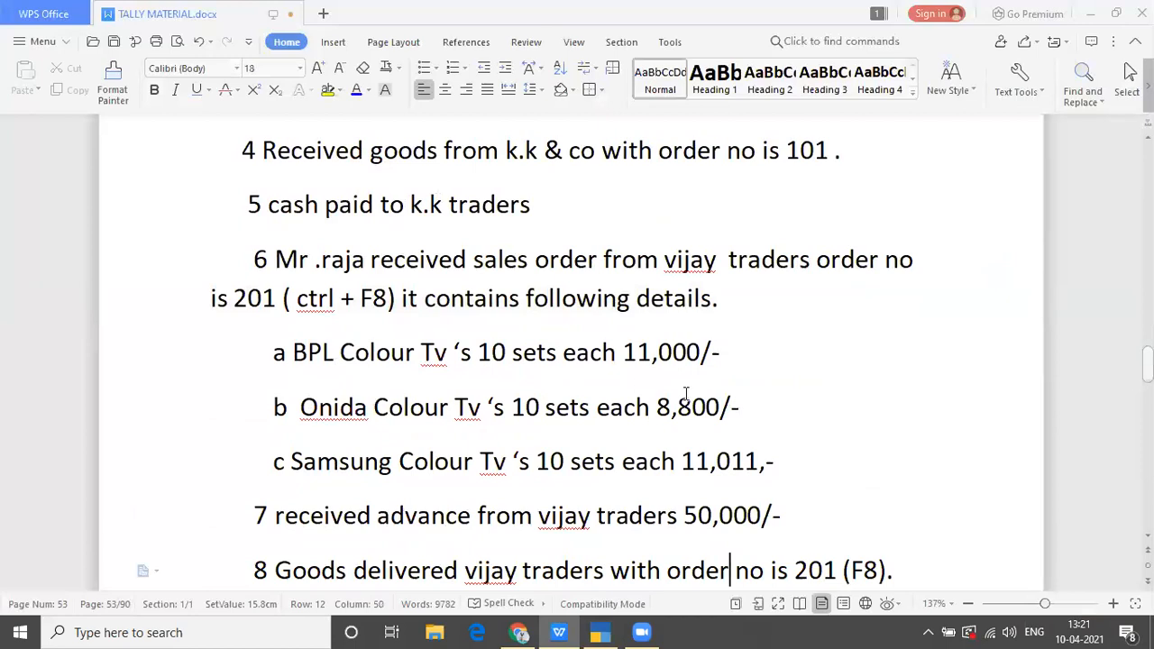
pyautogui.hotkey('alt', 'Tab')
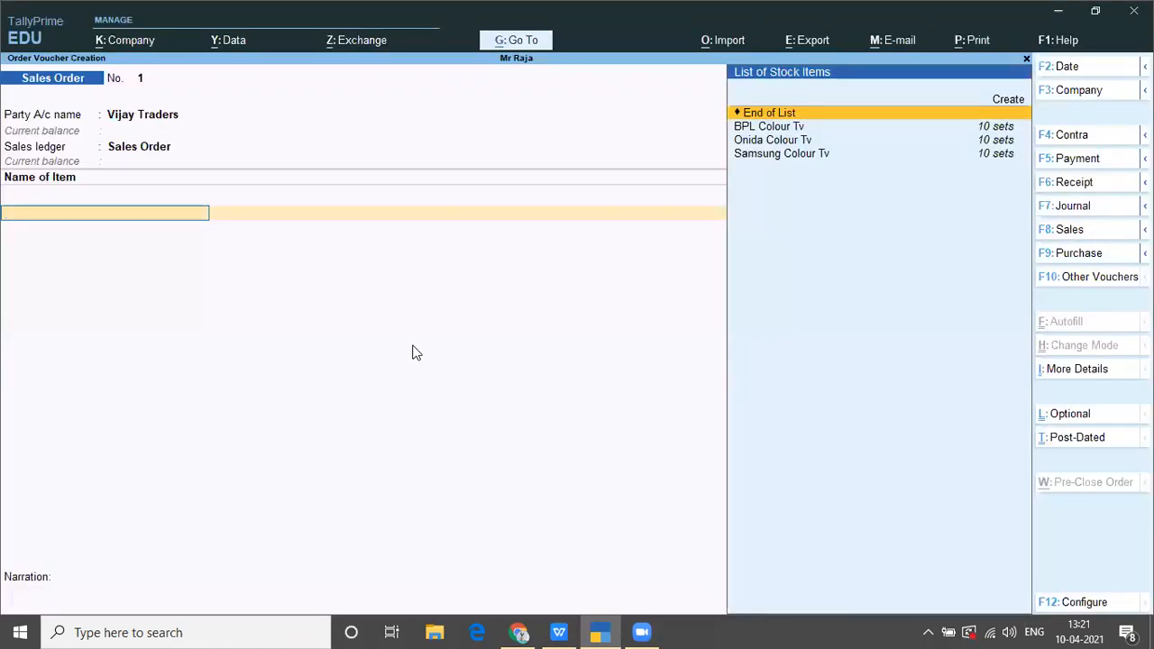
pyautogui.write('B')
pyautogui.press('Return')
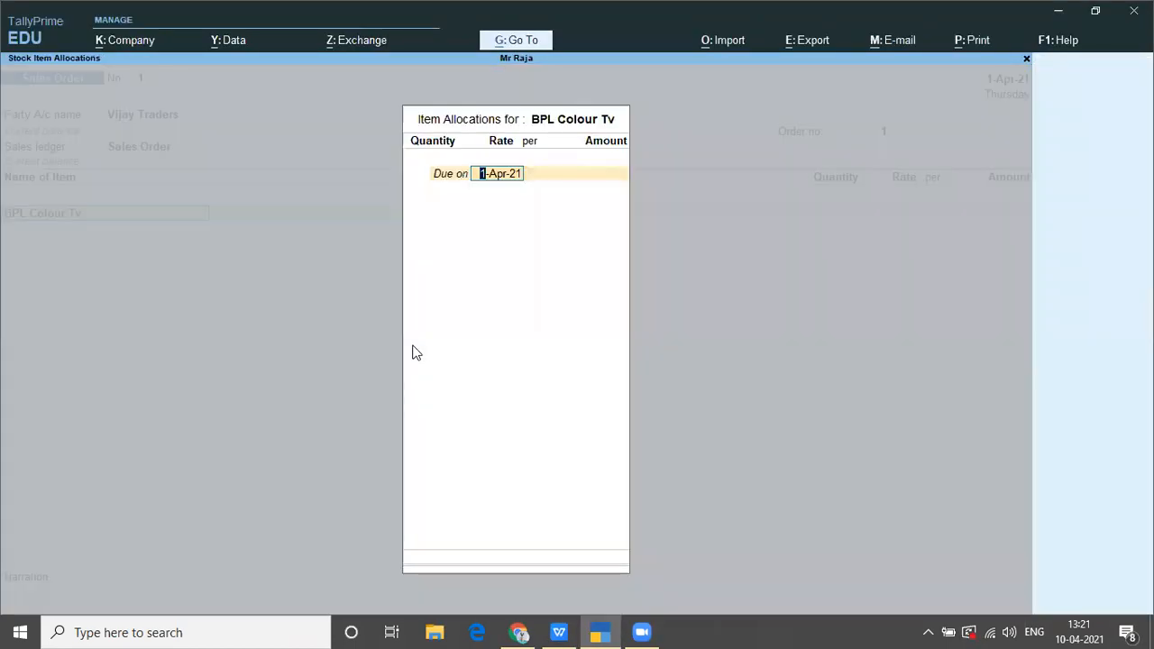
pyautogui.press('Return')
pyautogui.write('10')
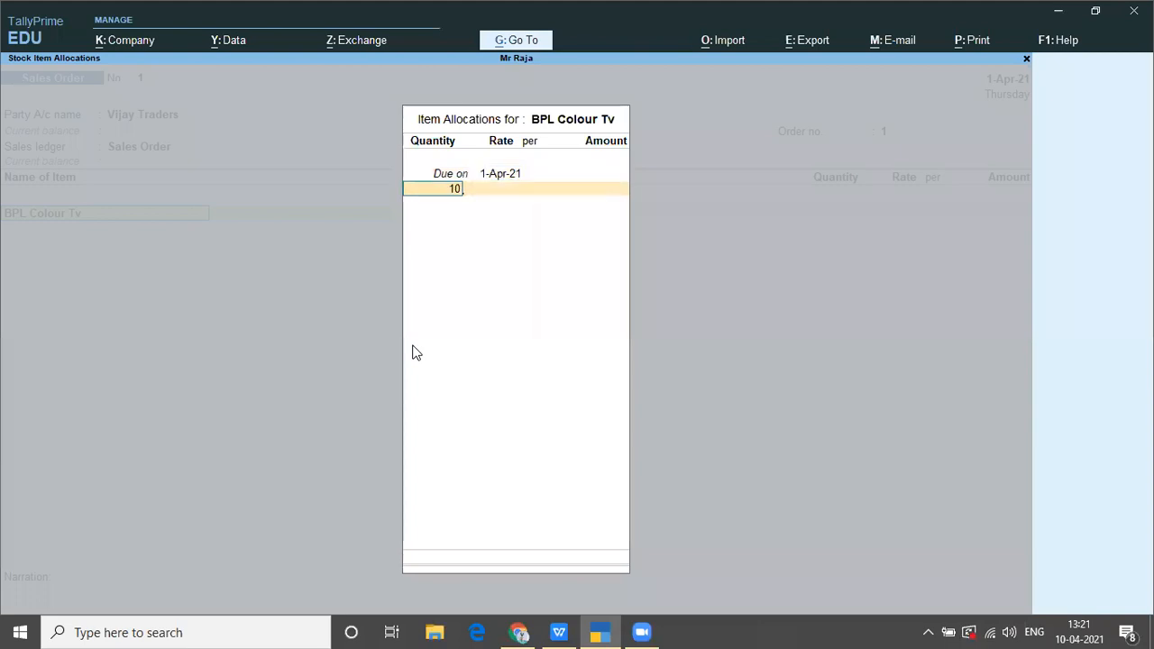
pyautogui.press('Return')
# Recheck the BPL price in the WPS document, set the item's rate to 11,000.00 per set and accept the line
pyautogui.hotkey('alt', 'Tab')
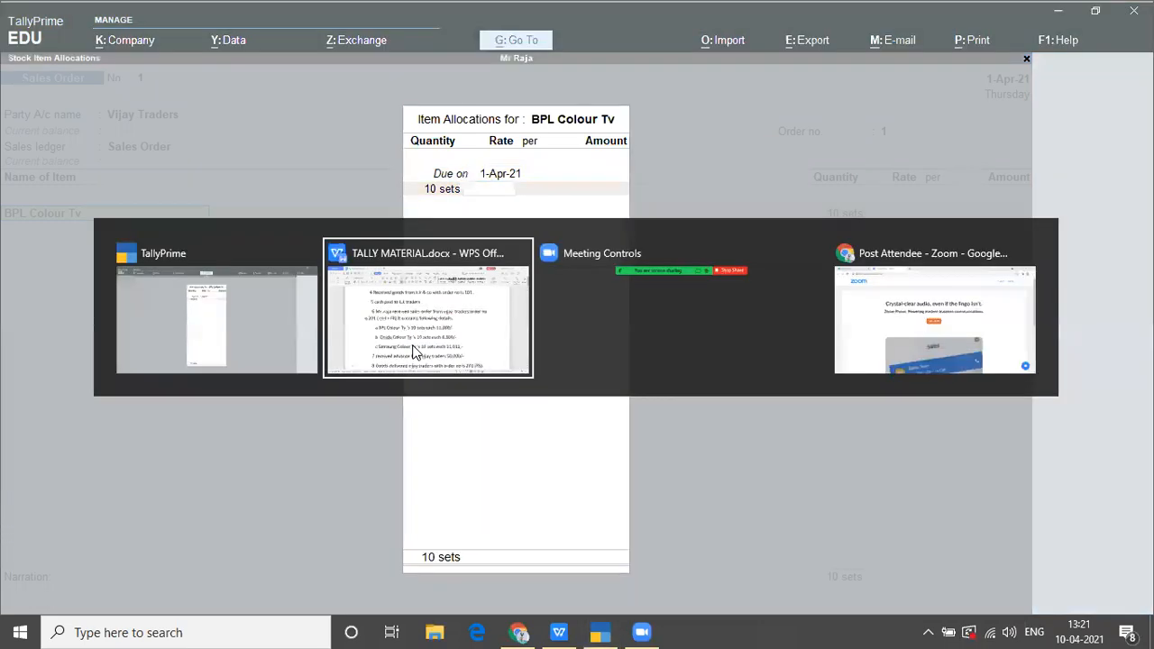
pyautogui.hotkey('alt', 'Tab')
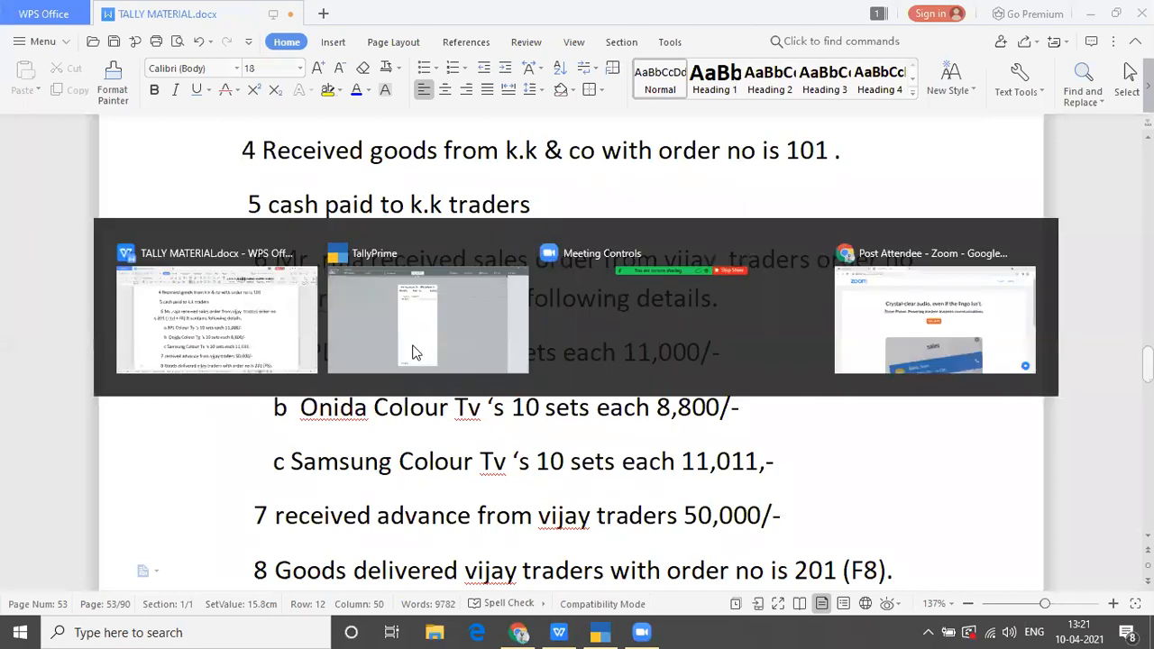
pyautogui.write('11000')
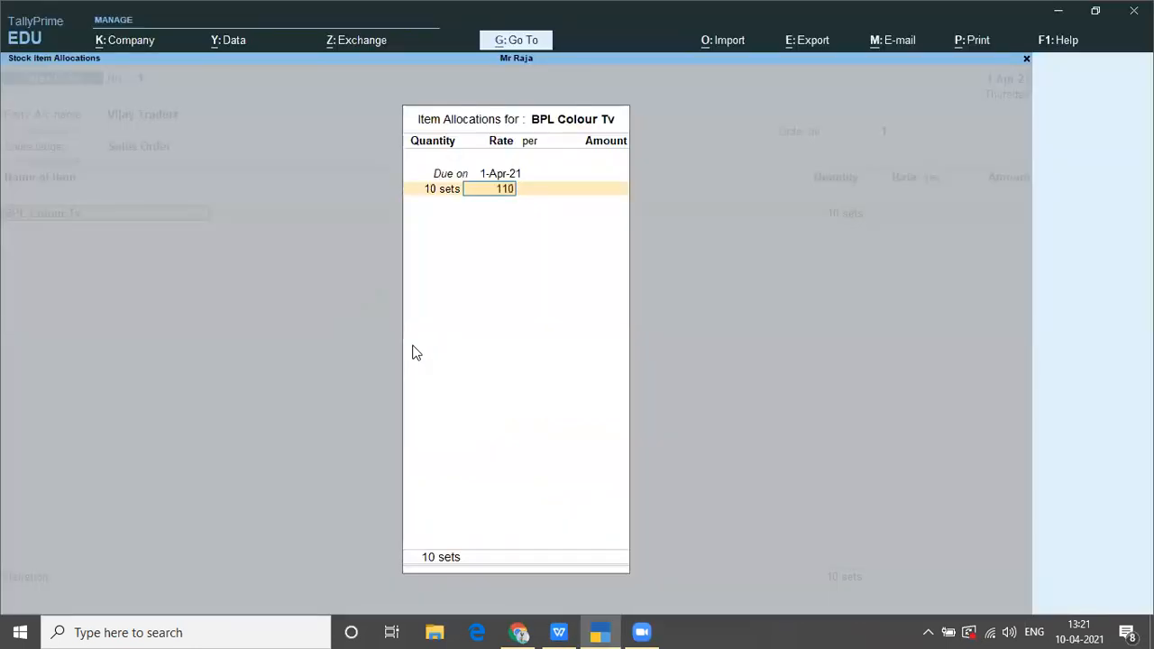
pyautogui.press('Return')
pyautogui.press('Return')
pyautogui.press('Return')
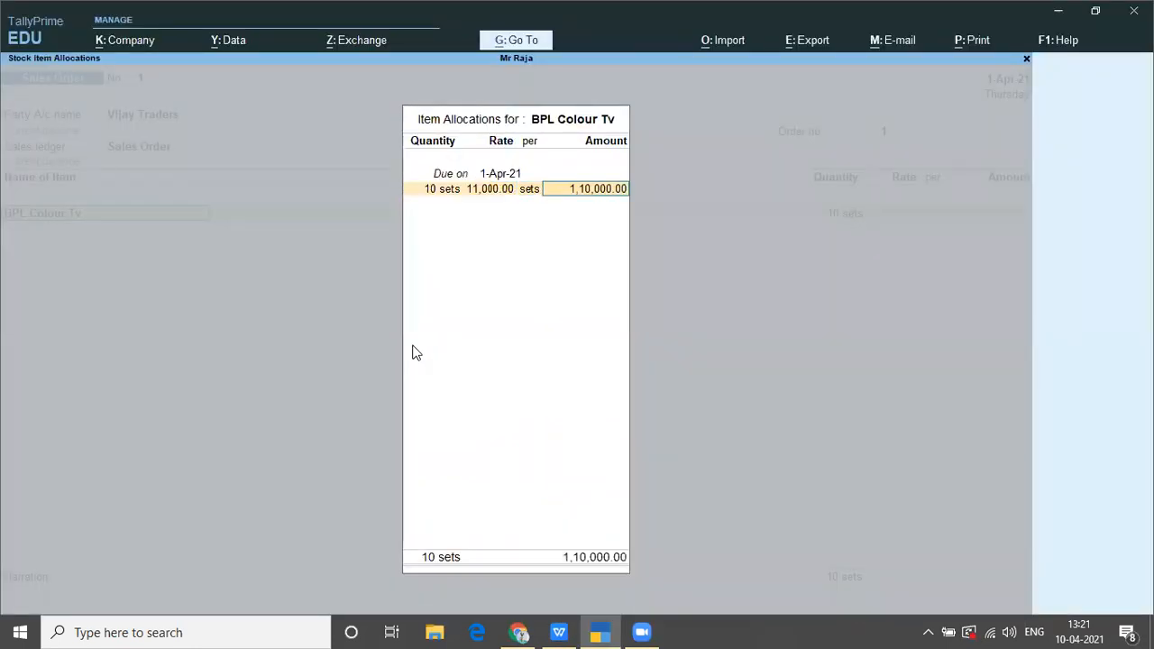
pyautogui.press('Return')
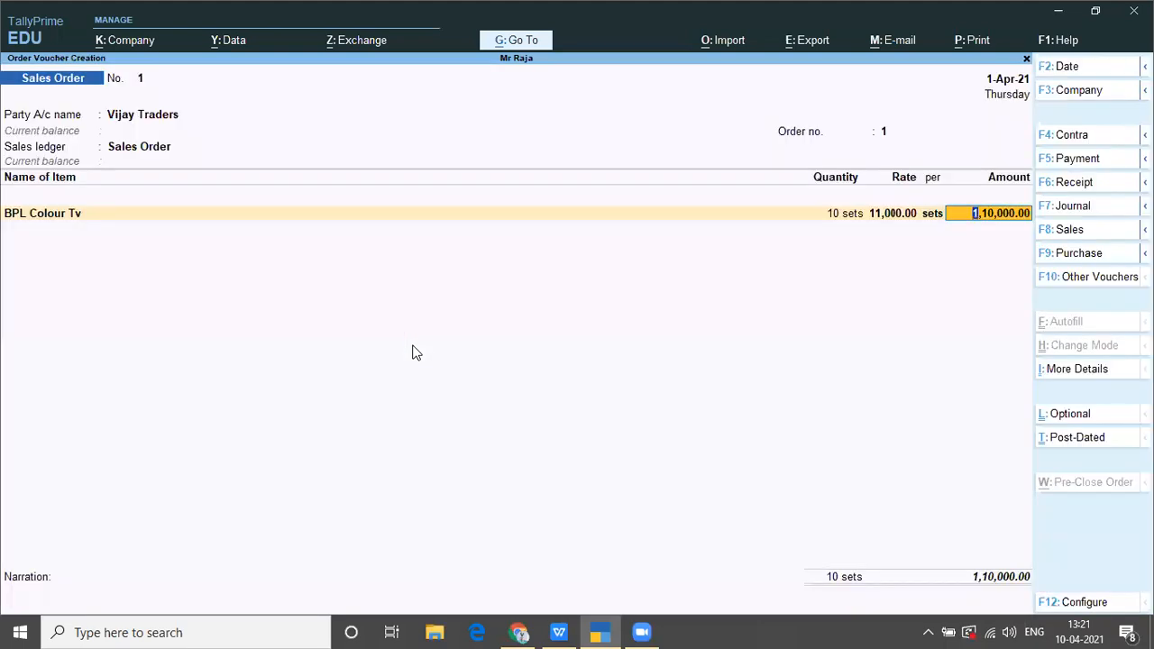
pyautogui.press('Return')
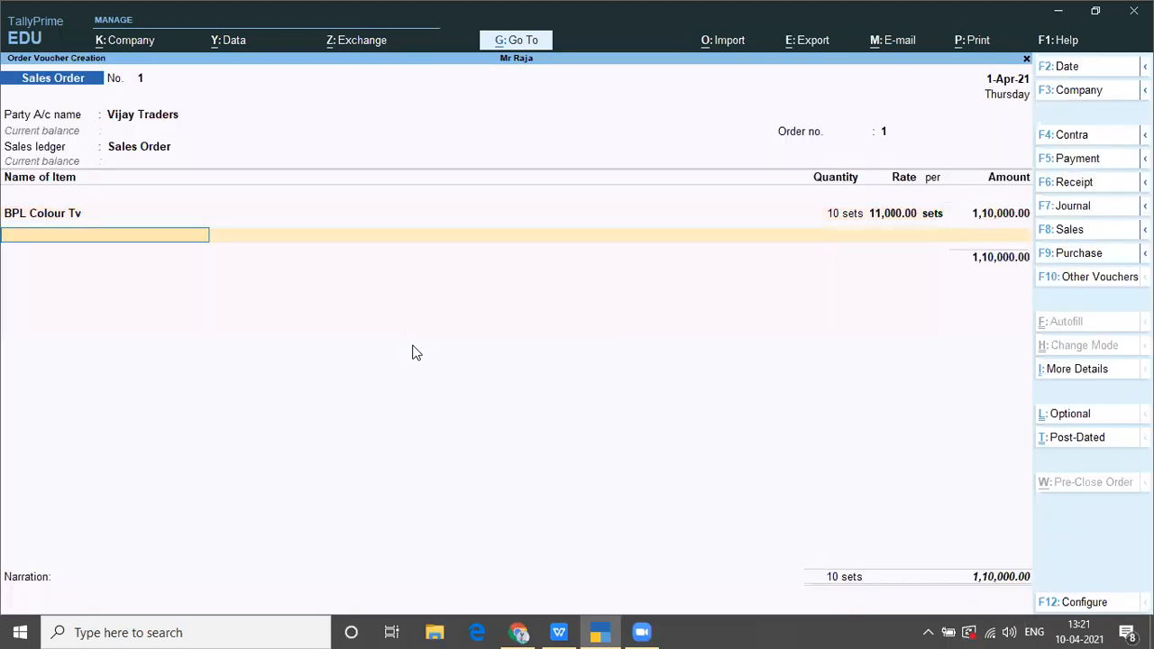
# Add Onida Colour Tv to the sales order, due 1-Apr-21, and check its quantity and price in the WPS document
pyautogui.write('On')
pyautogui.press('Return')
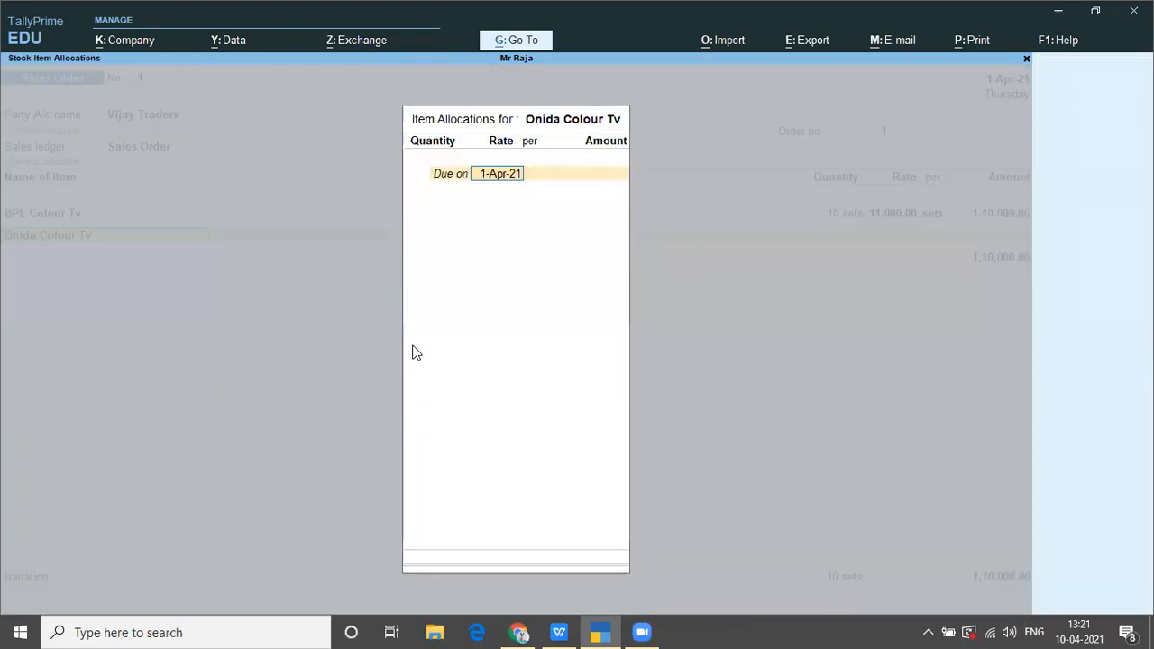
pyautogui.press('Return')
pyautogui.hotkey('alt', 'Tab')
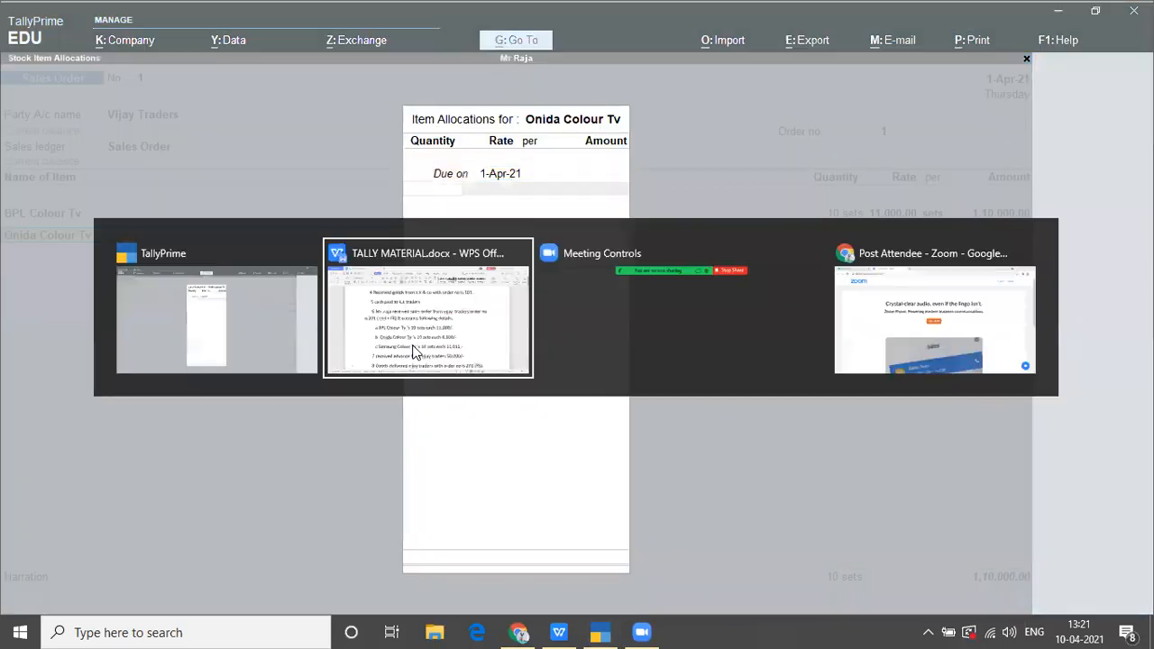
pyautogui.moveTo(292, 408); pyautogui.dragTo(769, 405)
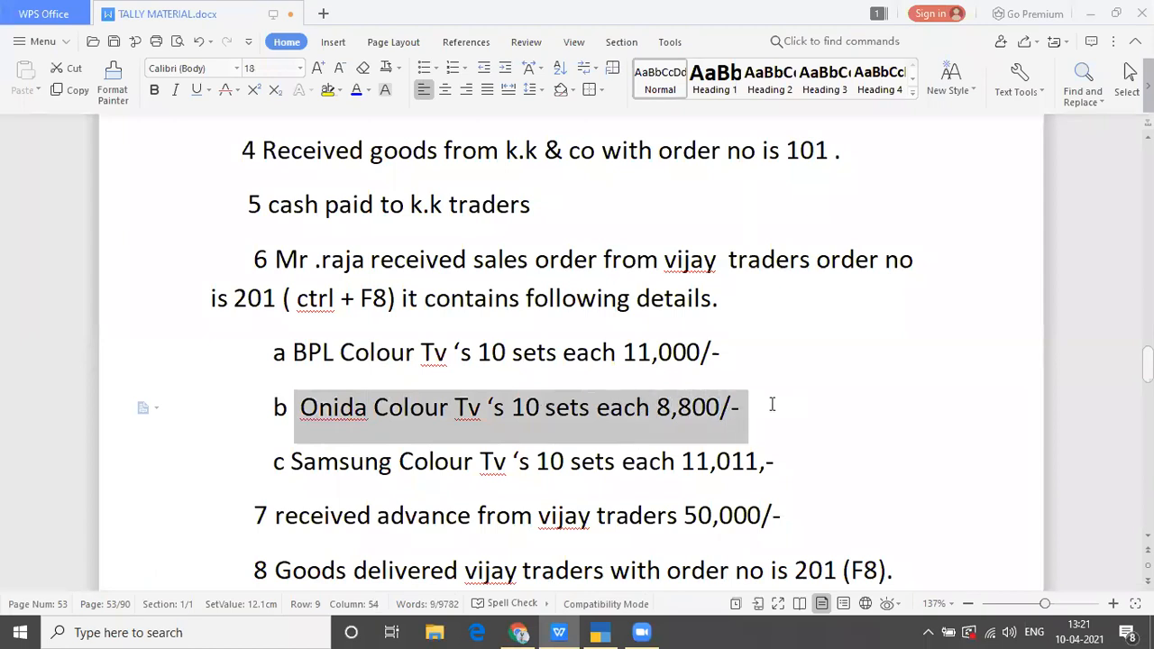
pyautogui.hotkey('alt', 'Tab')
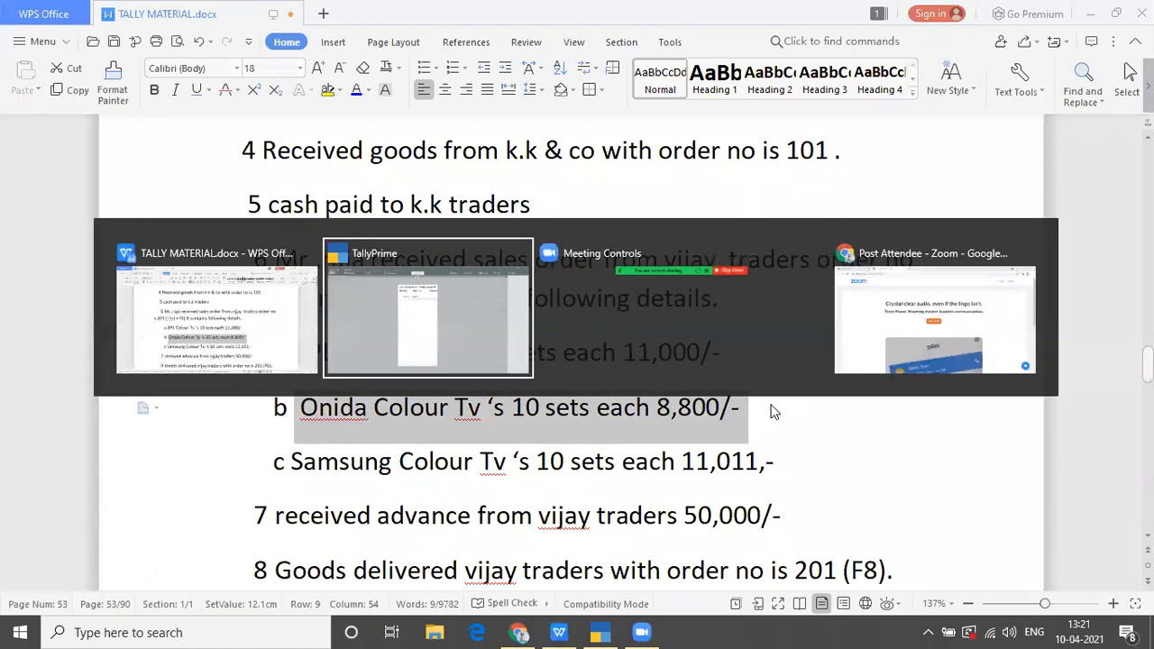
# Enter 10 sets at 8,800.00 per set for Onida Colour Tv and accept its allocation
pyautogui.write('10')
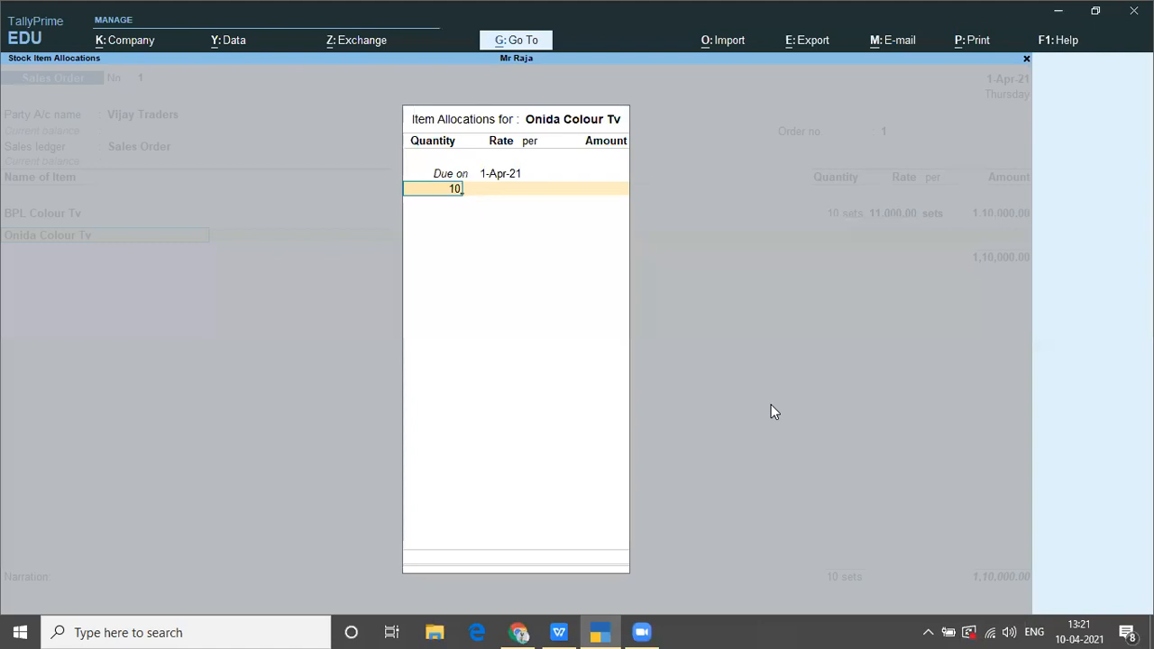
pyautogui.press('Return')
pyautogui.write('88')
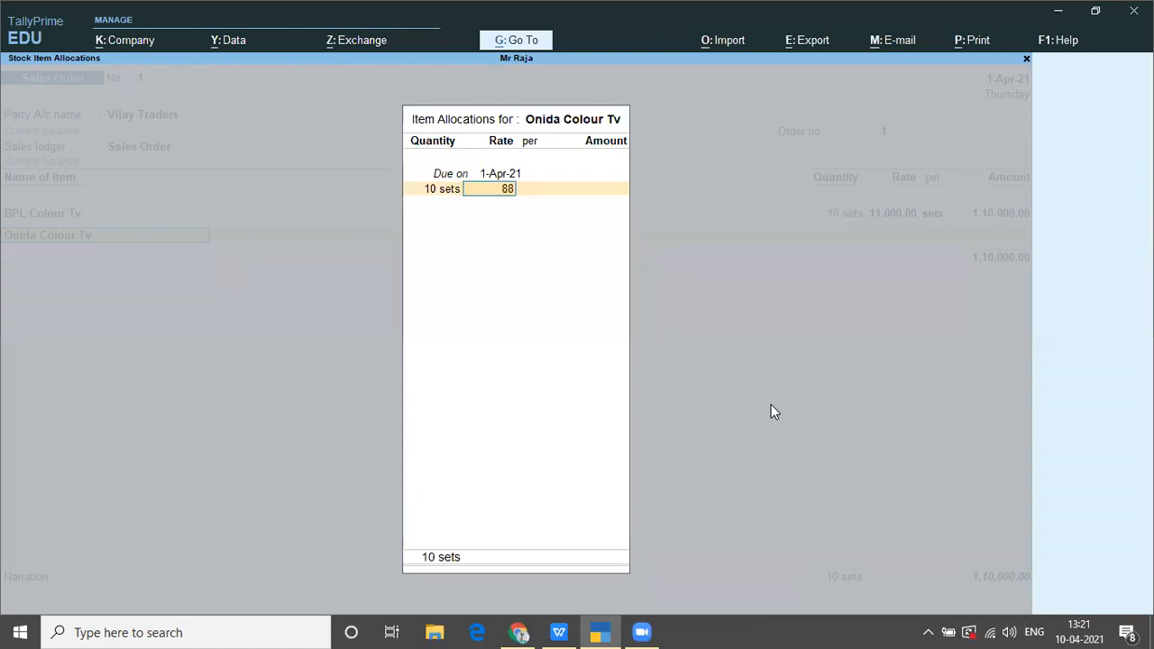
pyautogui.write('00')
pyautogui.press('Return')
pyautogui.press('Return')
pyautogui.press('Return')
pyautogui.press('Return')
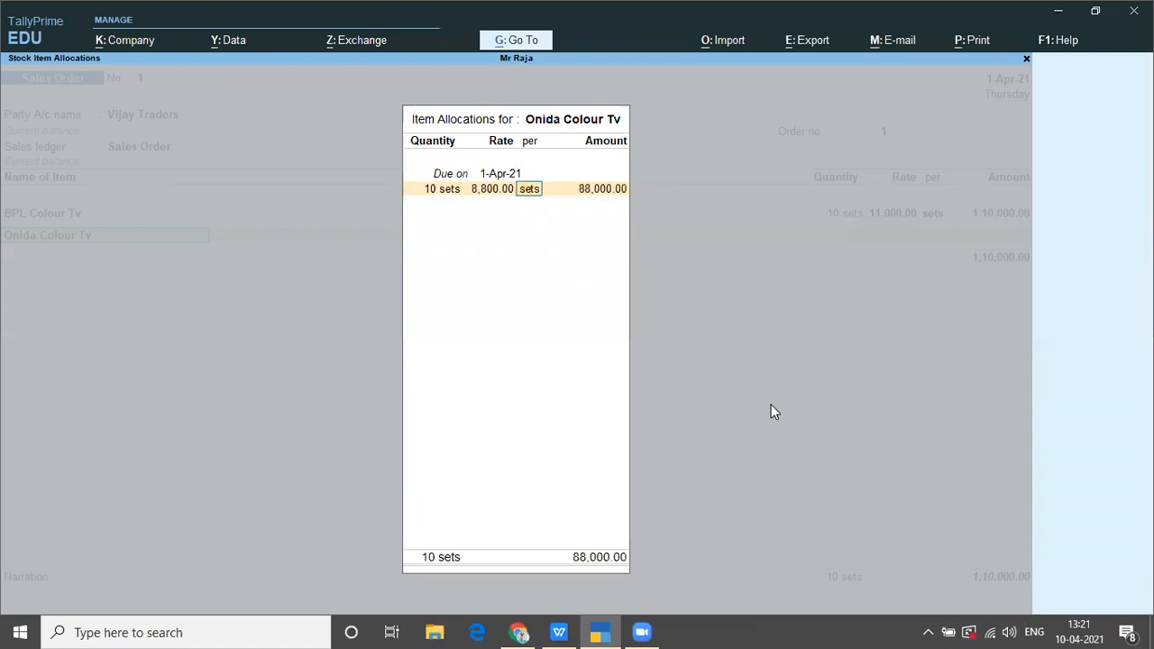
pyautogui.press('Return')
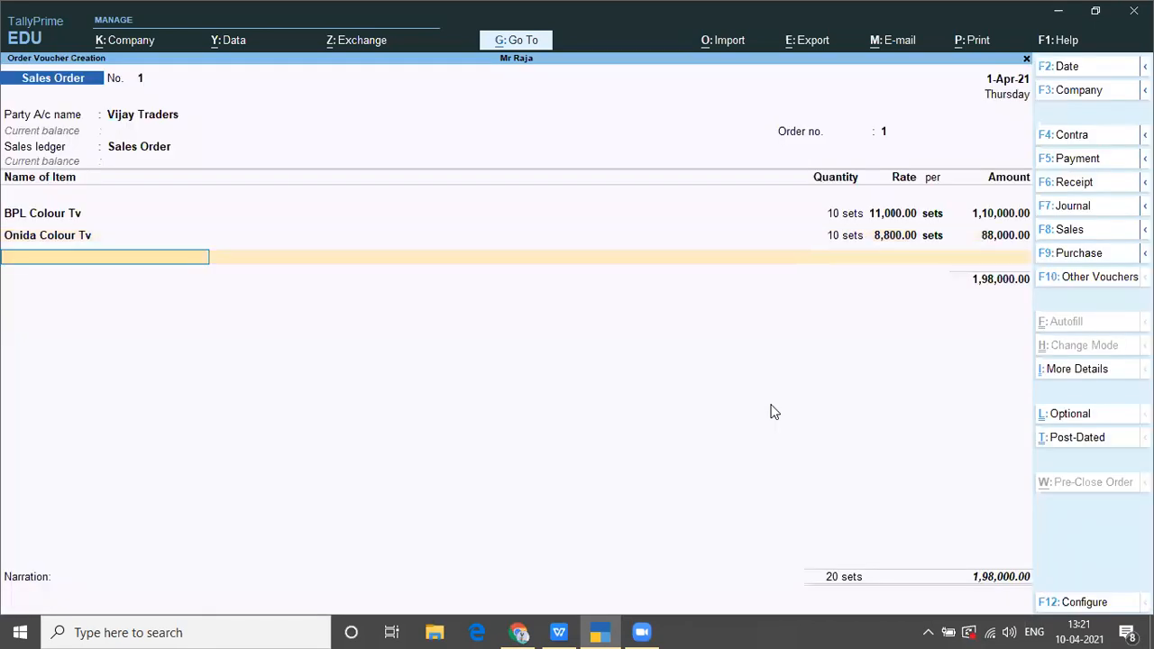
# Add Samsung Colour Tv to the sales order, due 1-Apr-21, and check its quantity and price in the WPS document
pyautogui.write('s')
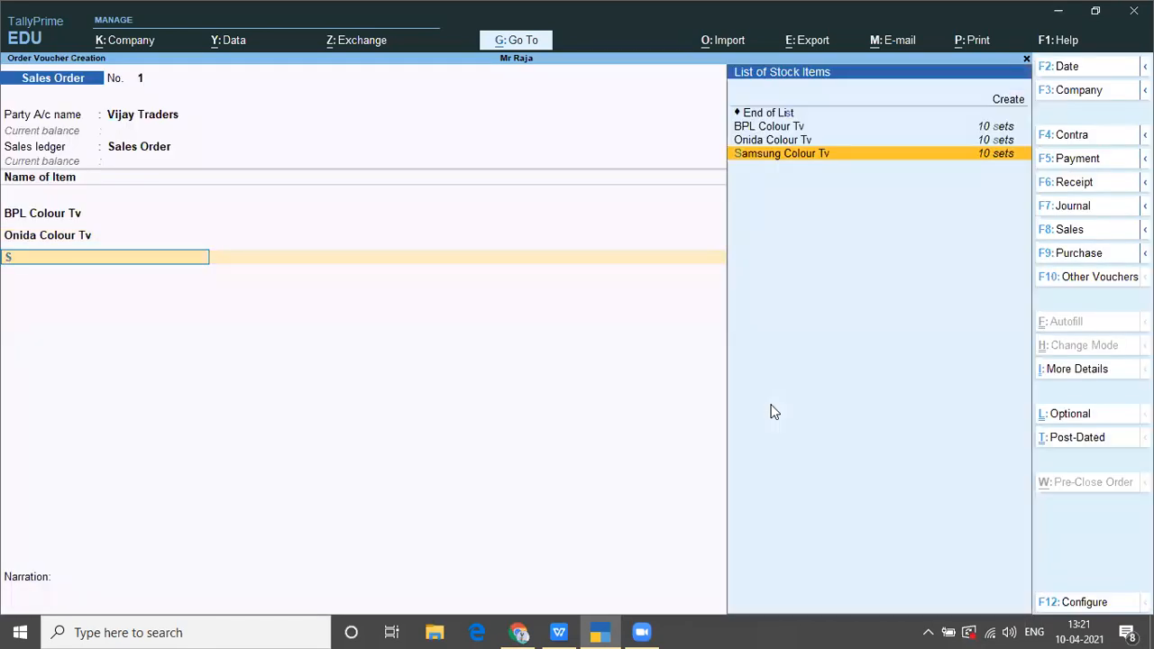
pyautogui.press('Return')
pyautogui.press('Return')
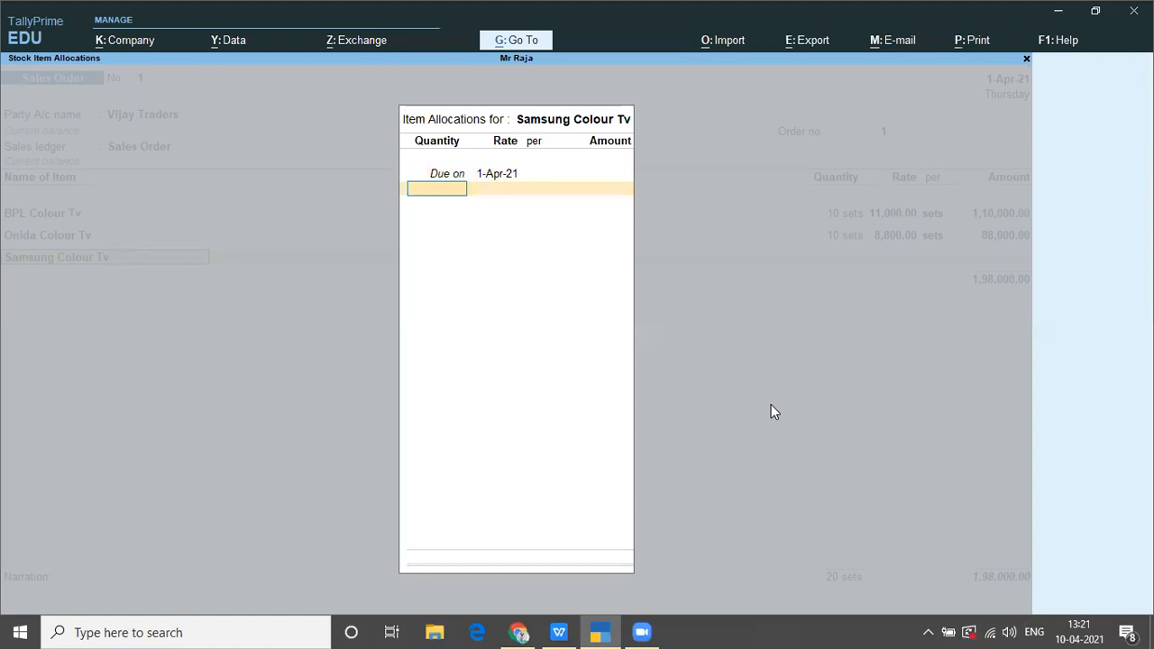
pyautogui.hotkey('alt', 'Tab')
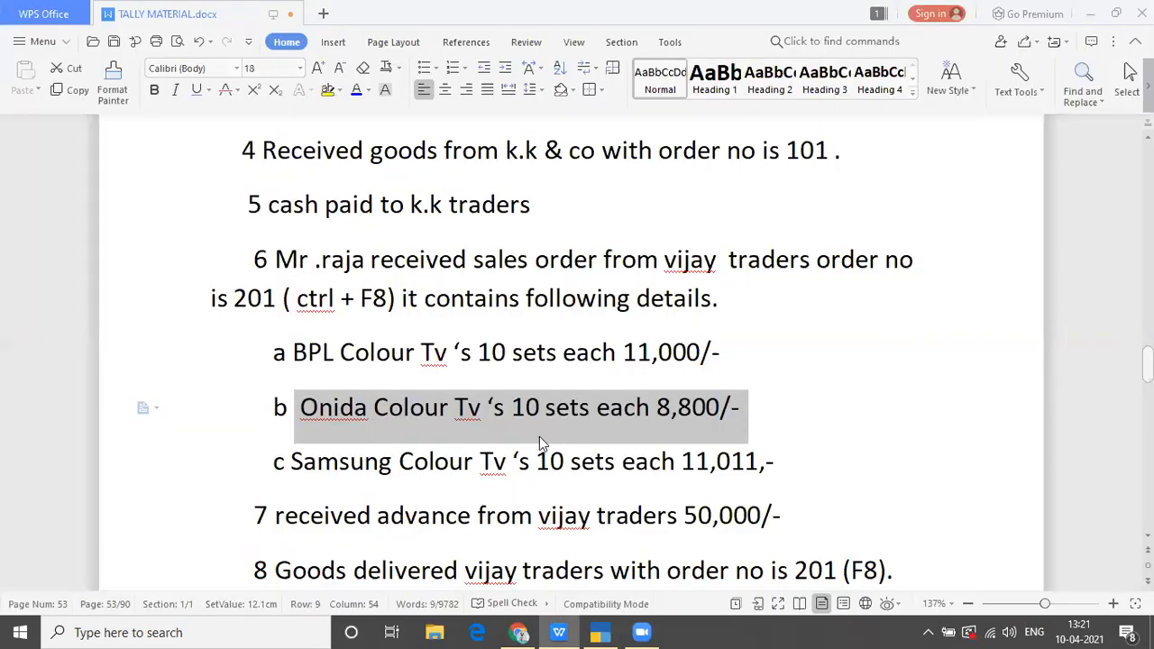
pyautogui.moveTo(290, 466); pyautogui.dragTo(768, 493)
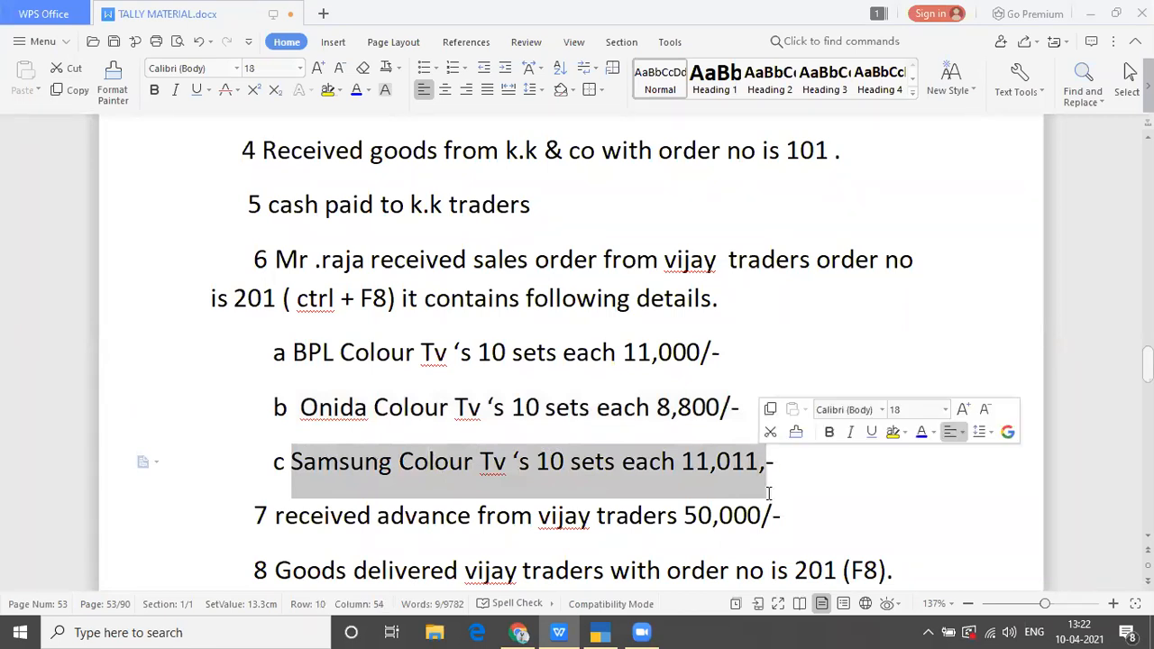
pyautogui.hotkey('alt', 'Tab')
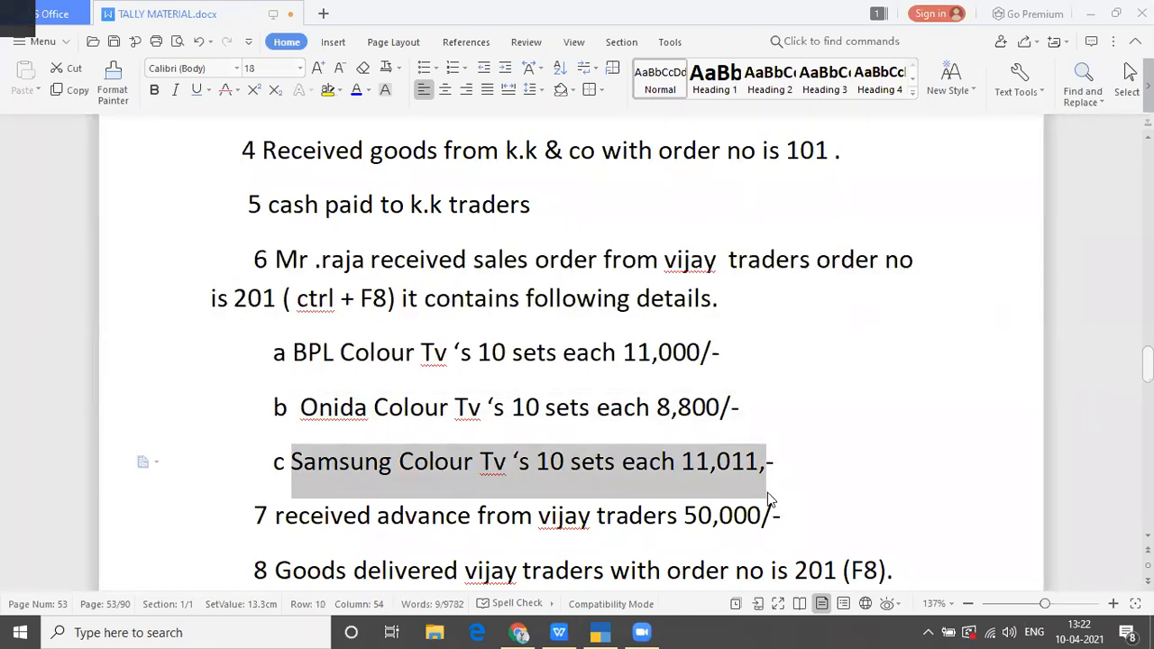
# Enter 10 sets at 11,011.00 per set for Samsung Colour Tv and accept its allocation
pyautogui.write('10')
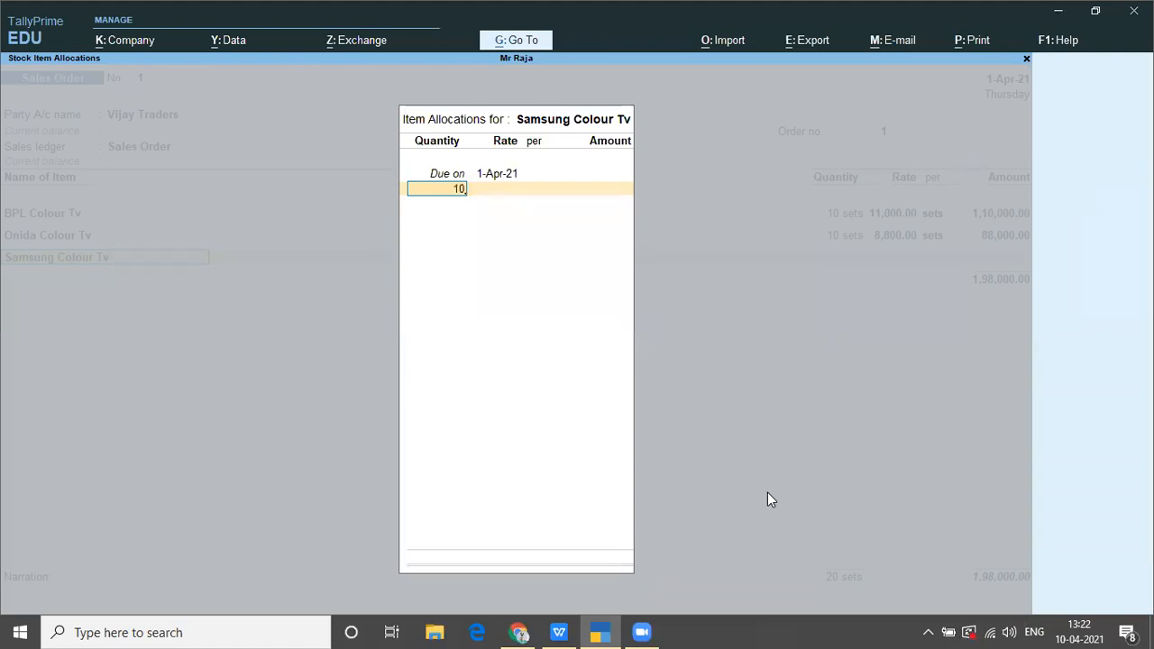
pyautogui.press('Return')
pyautogui.write('11011')
pyautogui.press('Return')
pyautogui.press('Return')
pyautogui.press('Return')
pyautogui.press('Return')
pyautogui.press('Return')
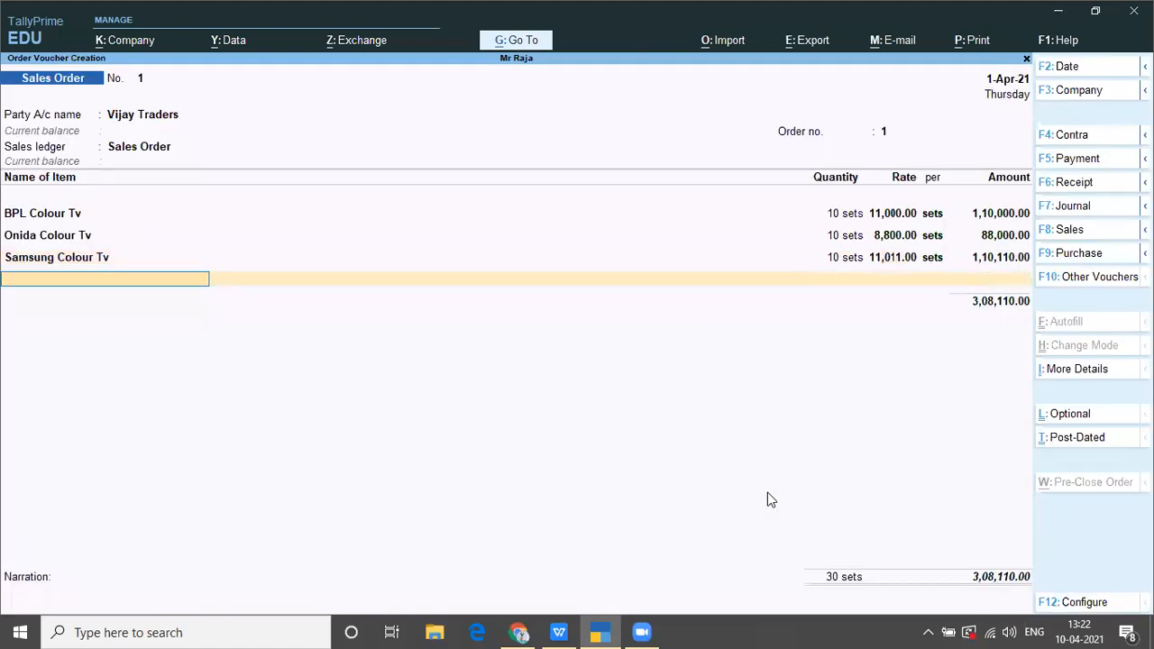
# End the item and ledger lists, leave the narration blank and save the Vijay Traders sales order
pyautogui.press('Return')
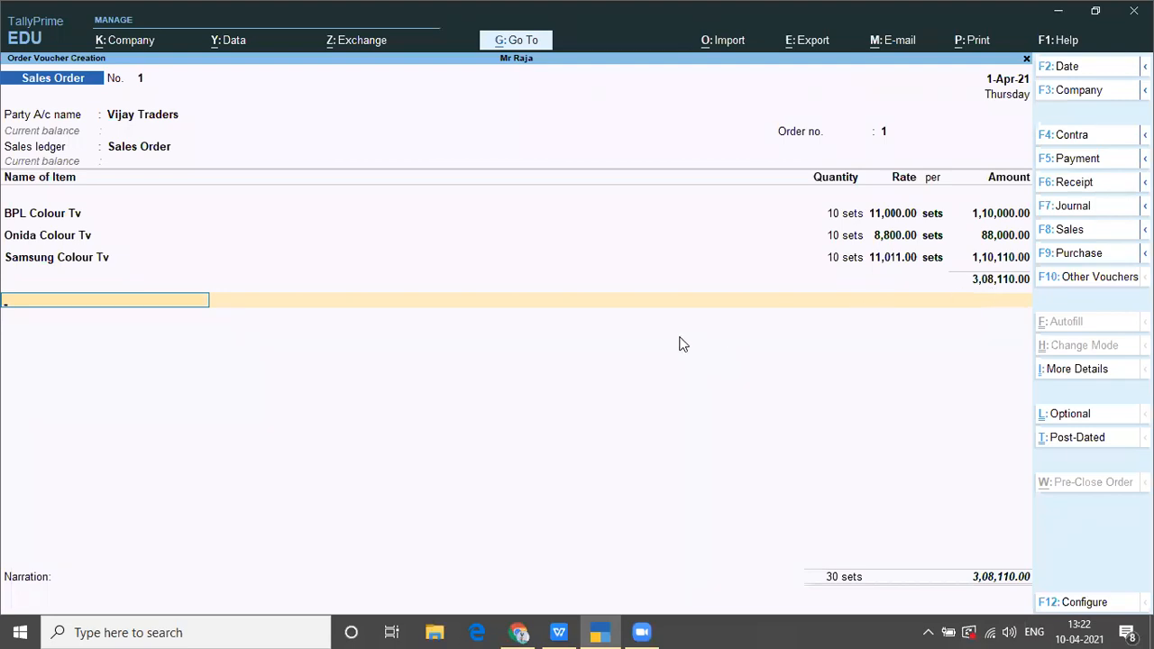
pyautogui.press('Return')
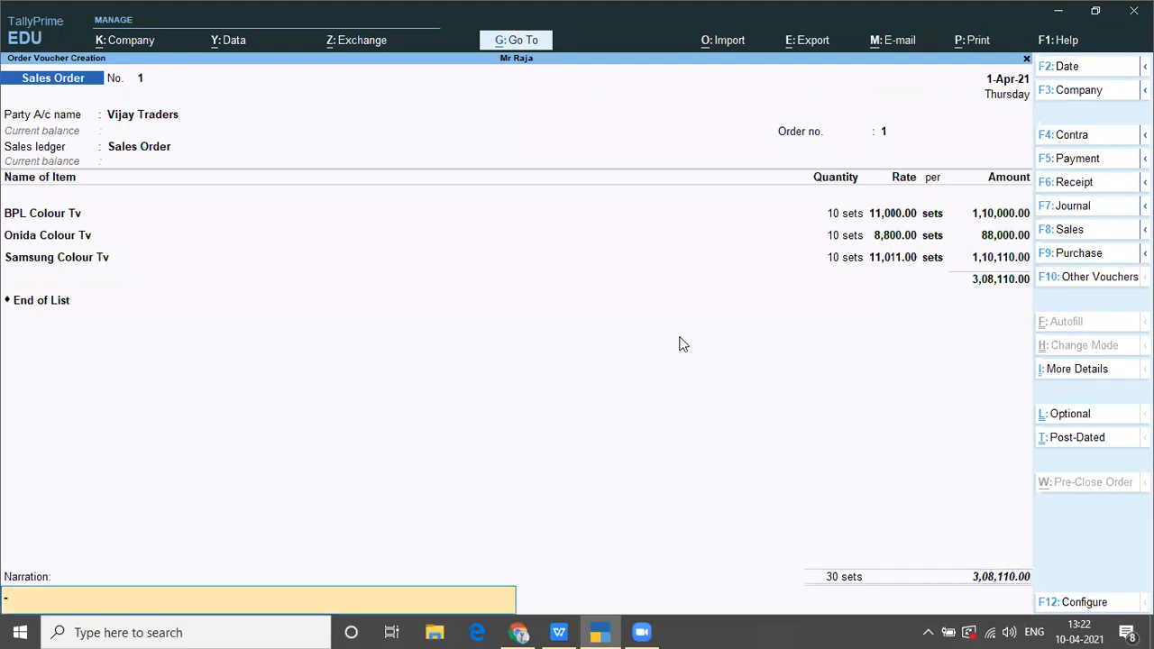
pyautogui.press('Return')
pyautogui.press('Return')
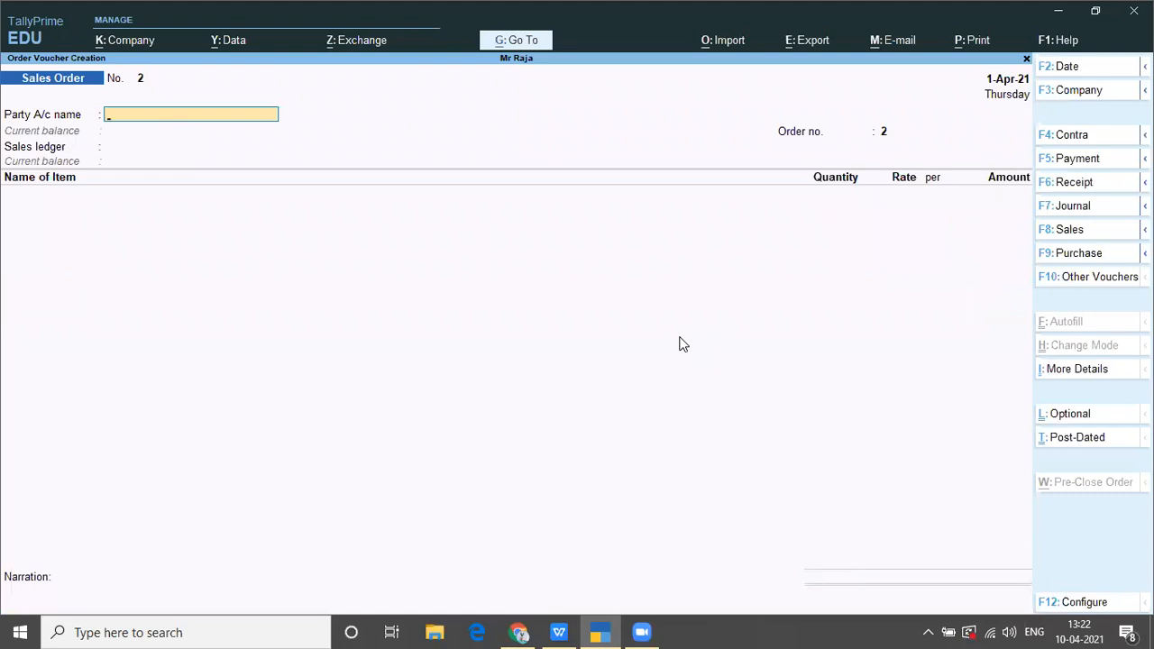
# Highlight transaction 7, the advance from Vijay Traders, in the WPS document and return to TallyPrime
pyautogui.hotkey('alt', 'Tab')
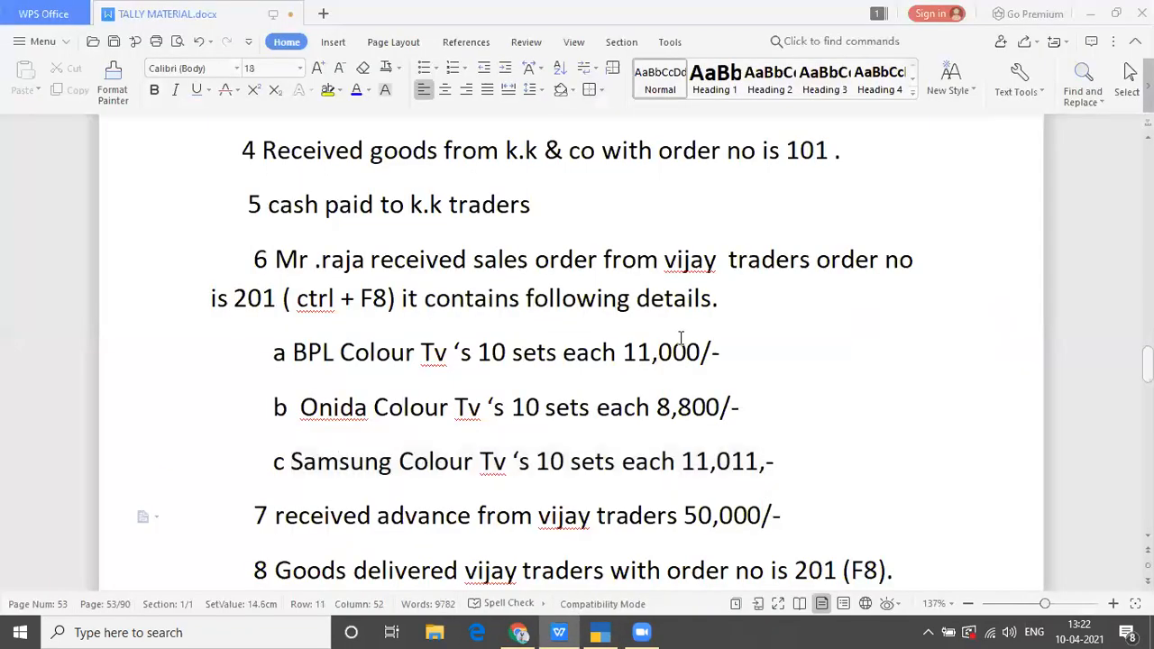
pyautogui.moveTo(267, 515); pyautogui.dragTo(858, 528)
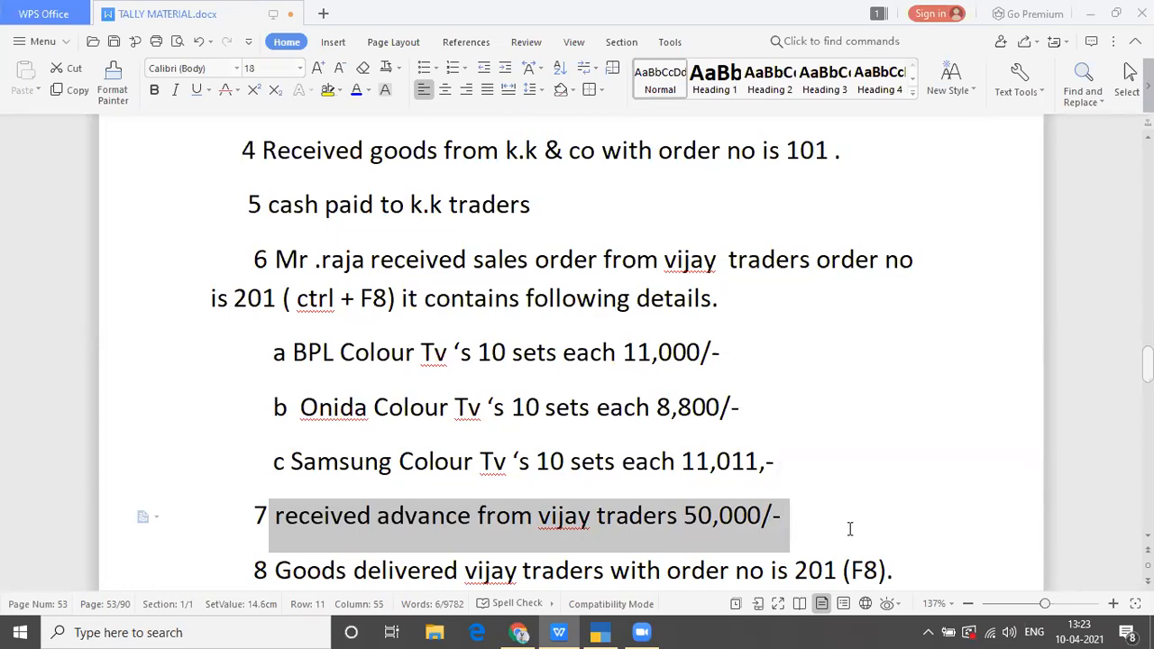
pyautogui.hotkey('alt', 'Tab')
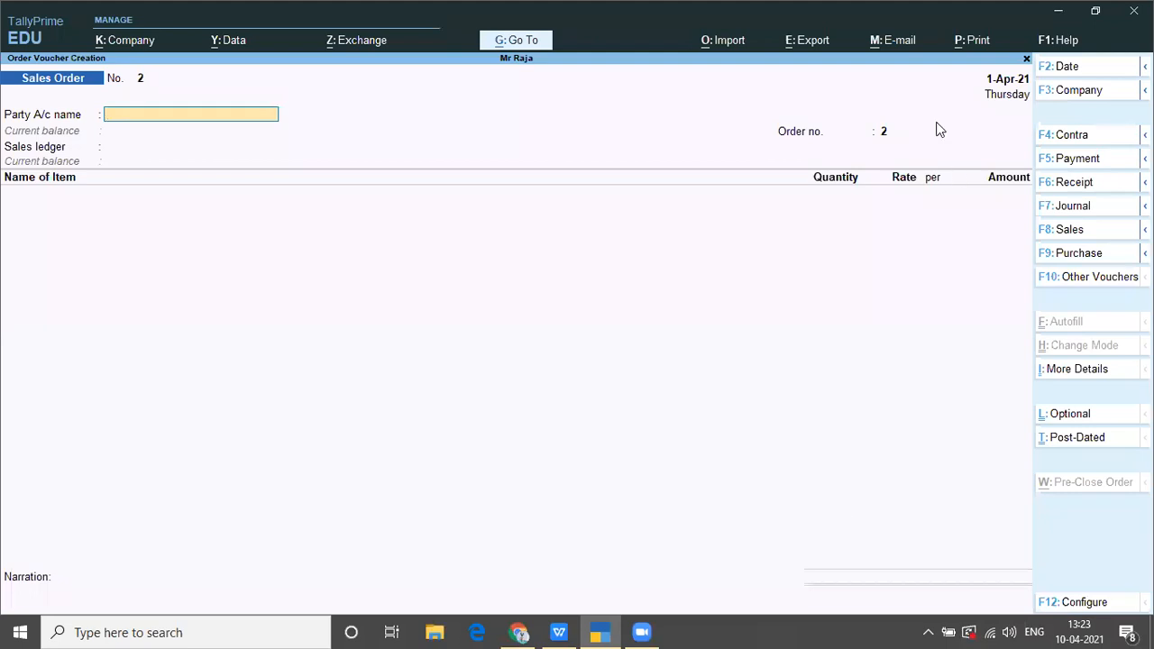
# Leave the blank sales order and open the saved Vijay Traders sales order from the Day Book for alteration
pyautogui.press('Escape')
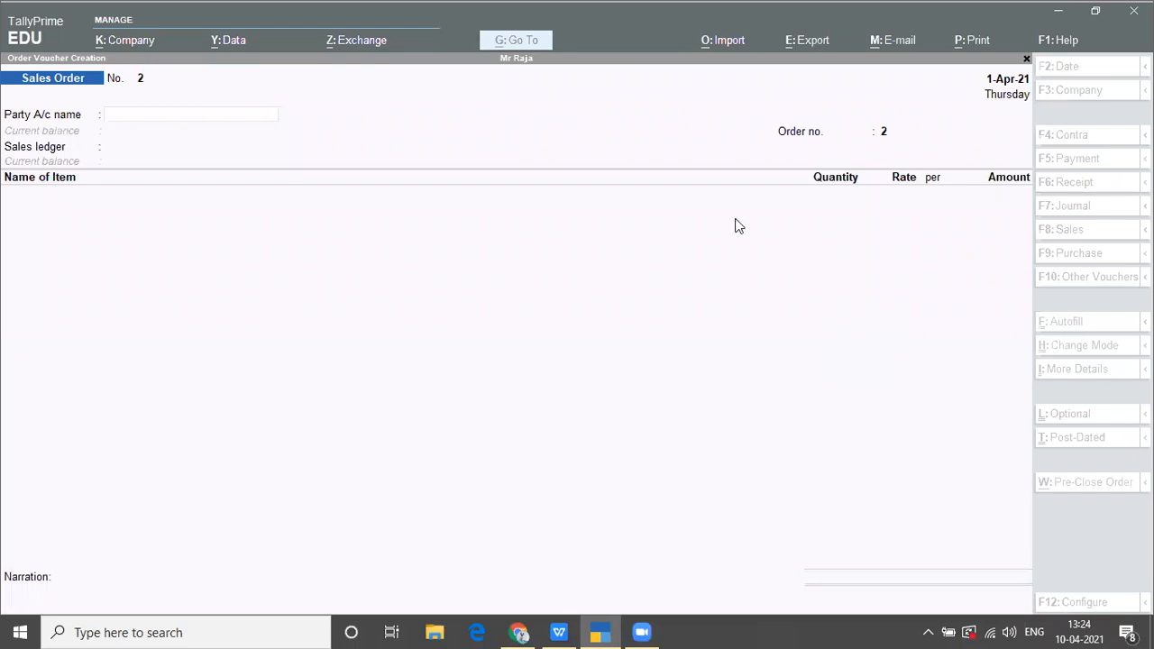
pyautogui.click(497, 258)
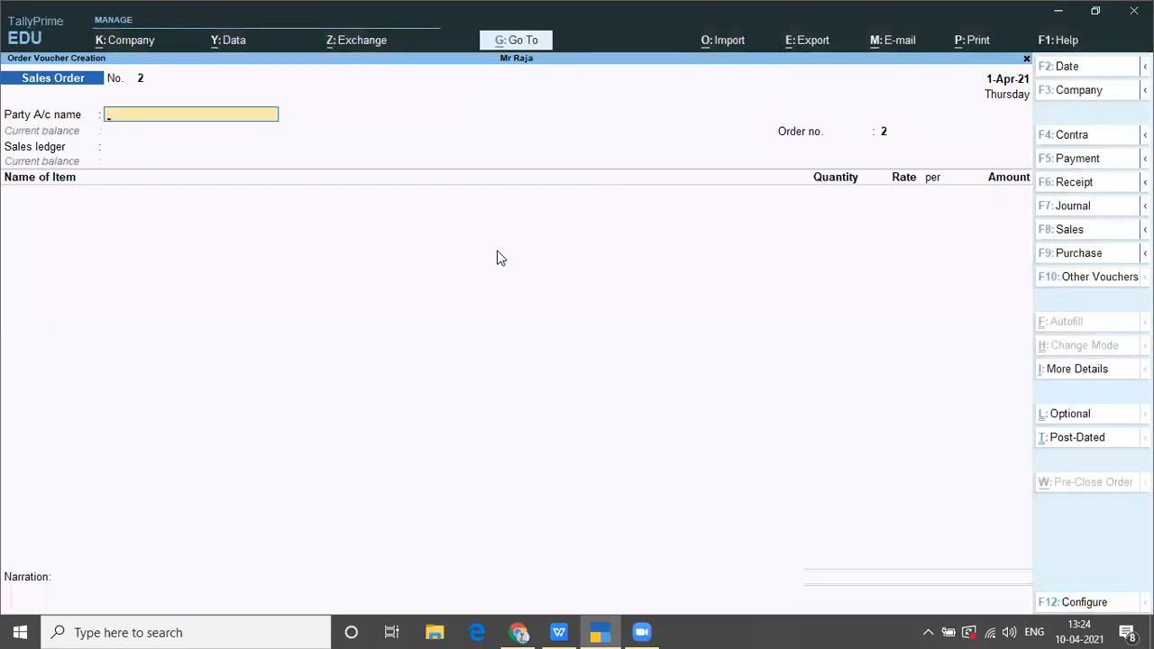
pyautogui.press('Escape')
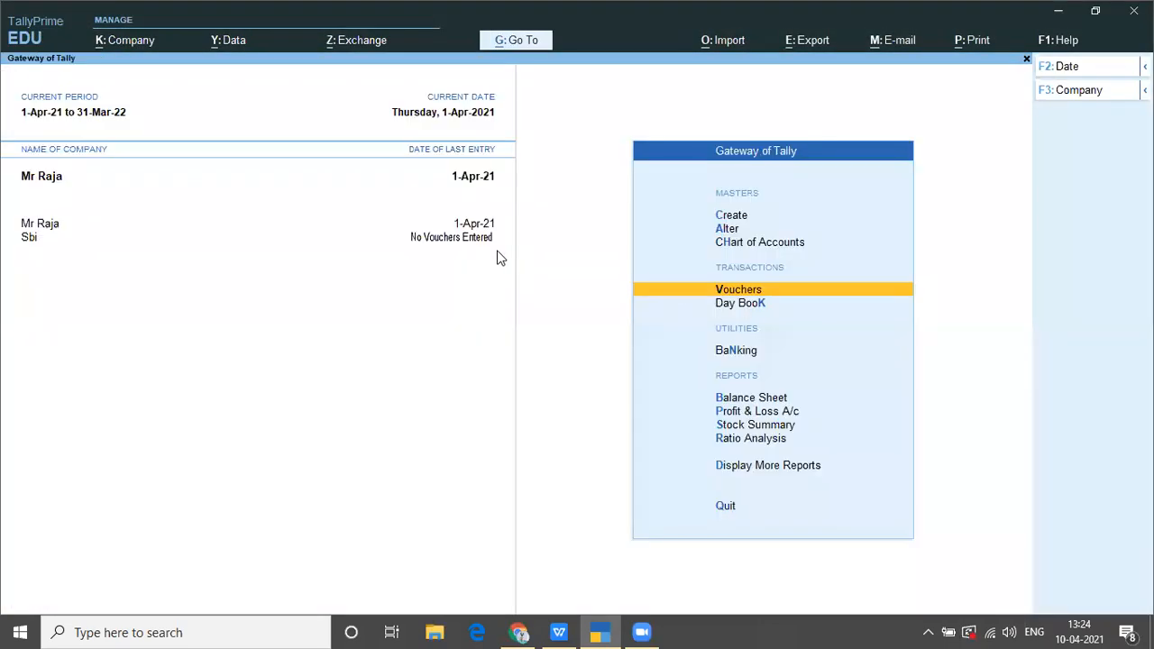
pyautogui.press('Down')
pyautogui.press('Return')
pyautogui.press('Down')
pyautogui.press('Down')
pyautogui.press('Down')
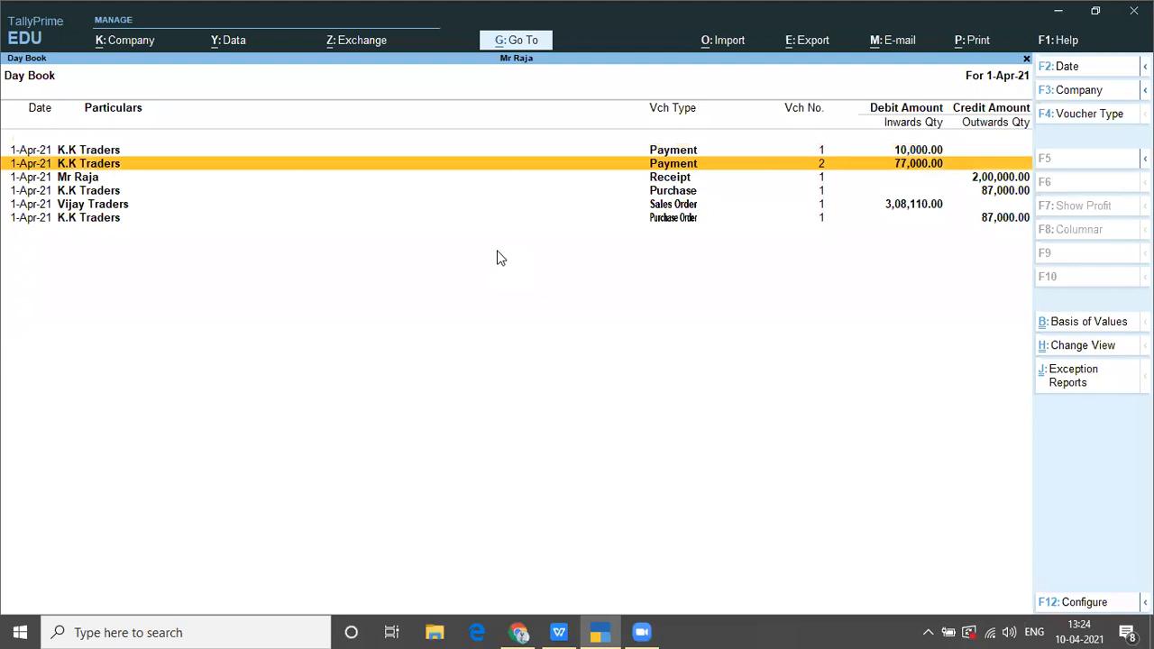
pyautogui.press('Down')
pyautogui.press('Return')
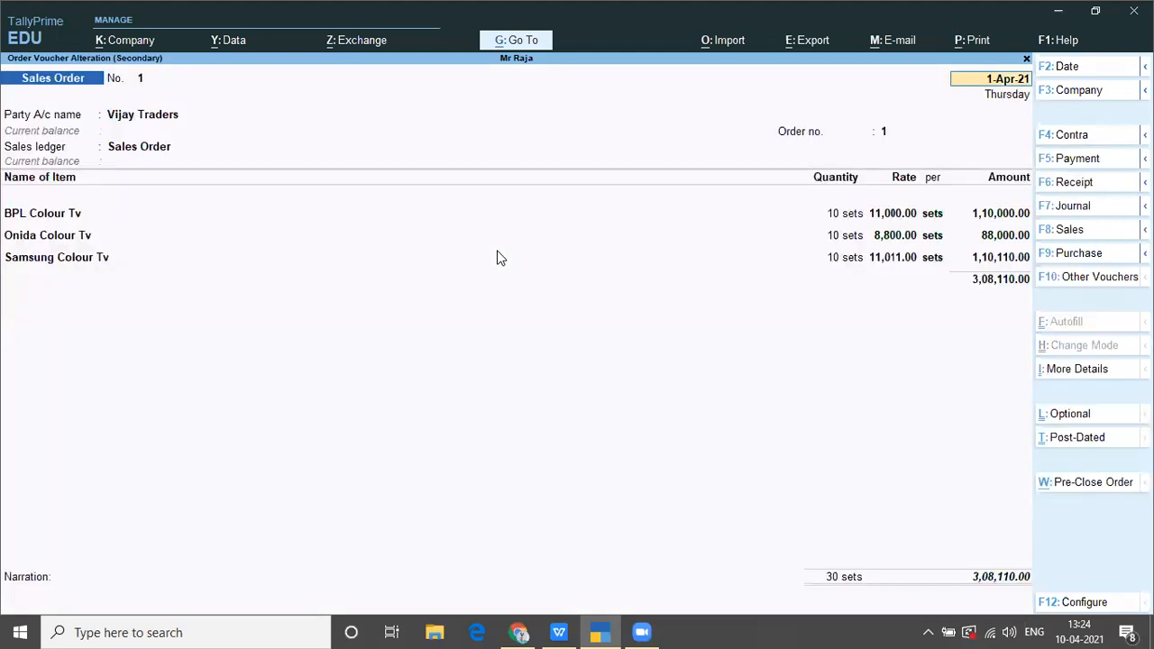
# Keep the order's dispatch and party details, check the order number in the WPS document, and set Order no. to 201
pyautogui.press('Return')
pyautogui.press('Return')
pyautogui.press('Return')
pyautogui.press('Return')
pyautogui.press('Return')
pyautogui.press('Return')
pyautogui.press('Return')
pyautogui.press('Return')
pyautogui.press('Return')
pyautogui.press('Return')
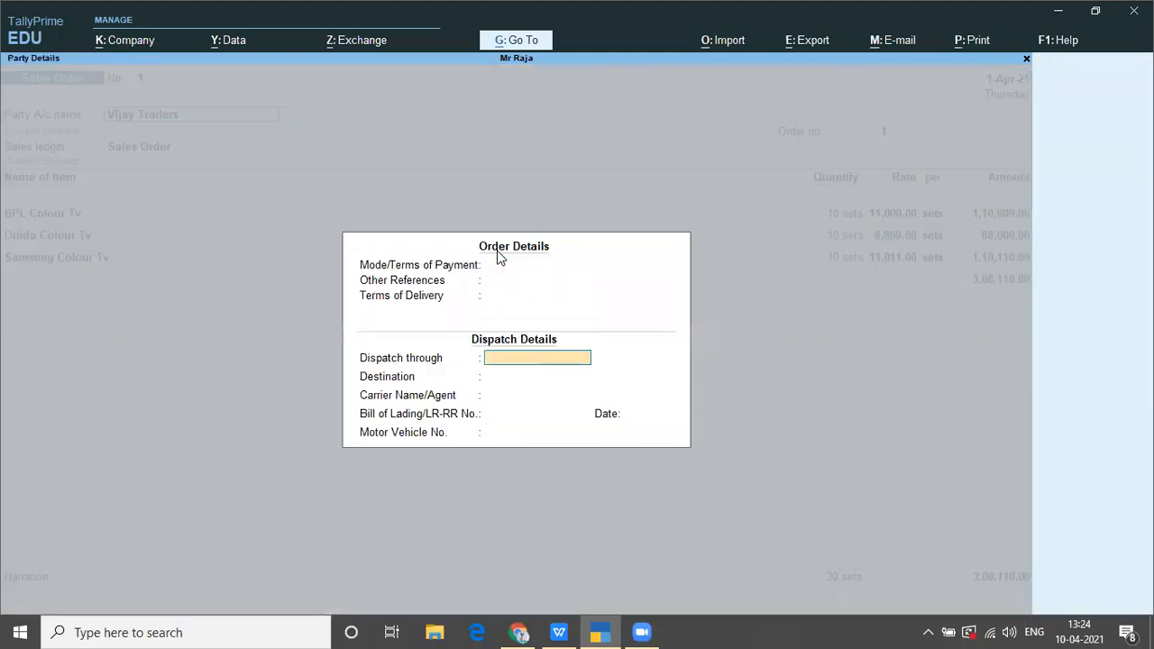
pyautogui.press('Return')
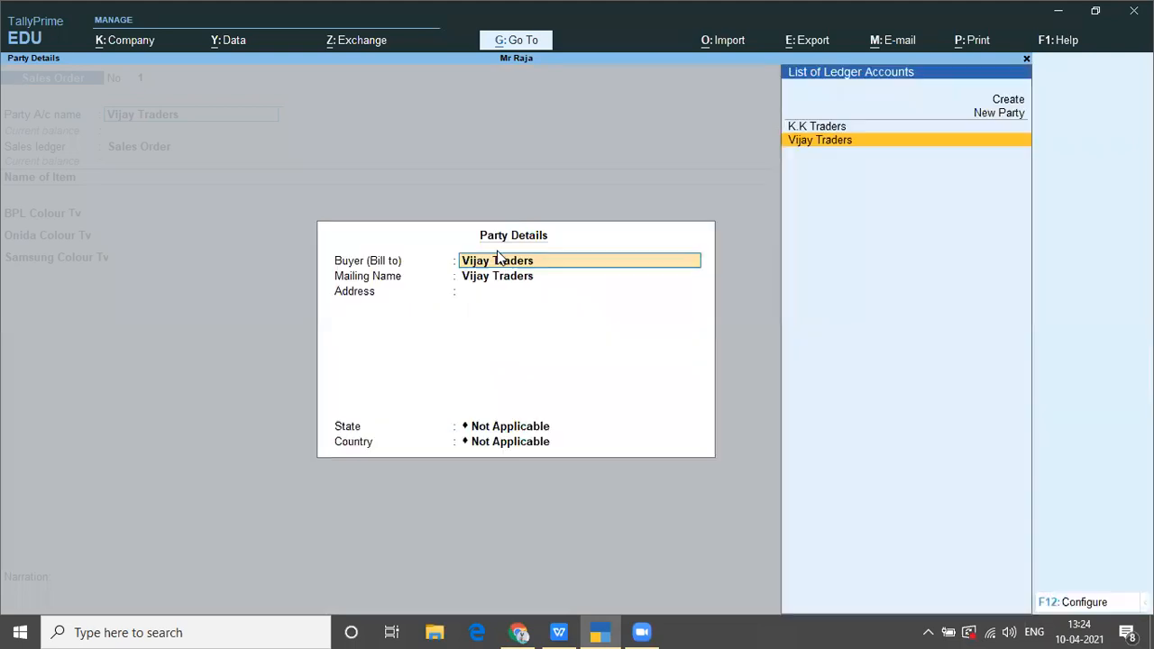
pyautogui.press('Return')
pyautogui.press('Return')
pyautogui.press('Return')
pyautogui.press('Return')
pyautogui.press('Return')
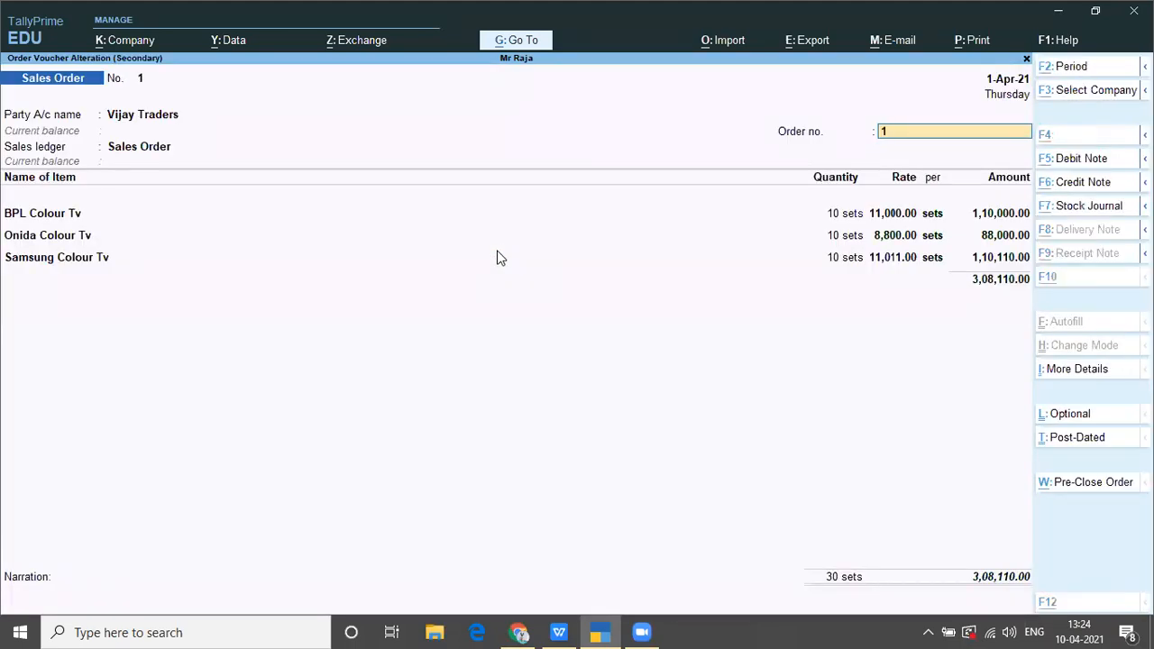
pyautogui.hotkey('alt', 'Tab')
pyautogui.hotkey('alt', 'Tab')
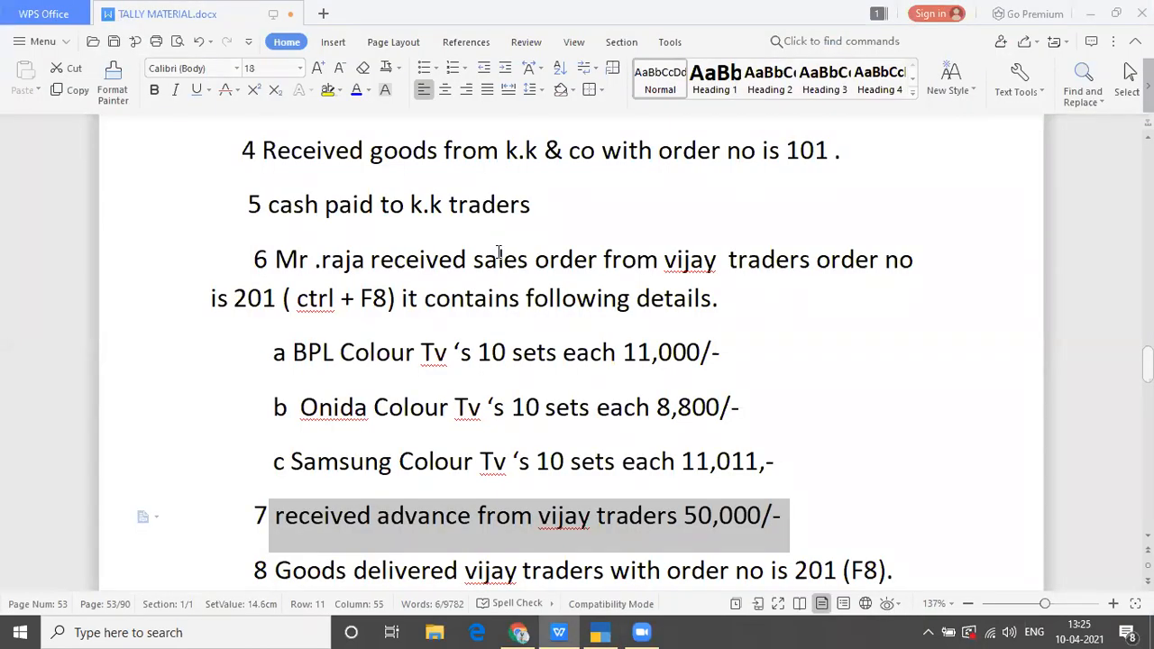
pyautogui.hotkey('alt', 'Tab')
pyautogui.write('201')
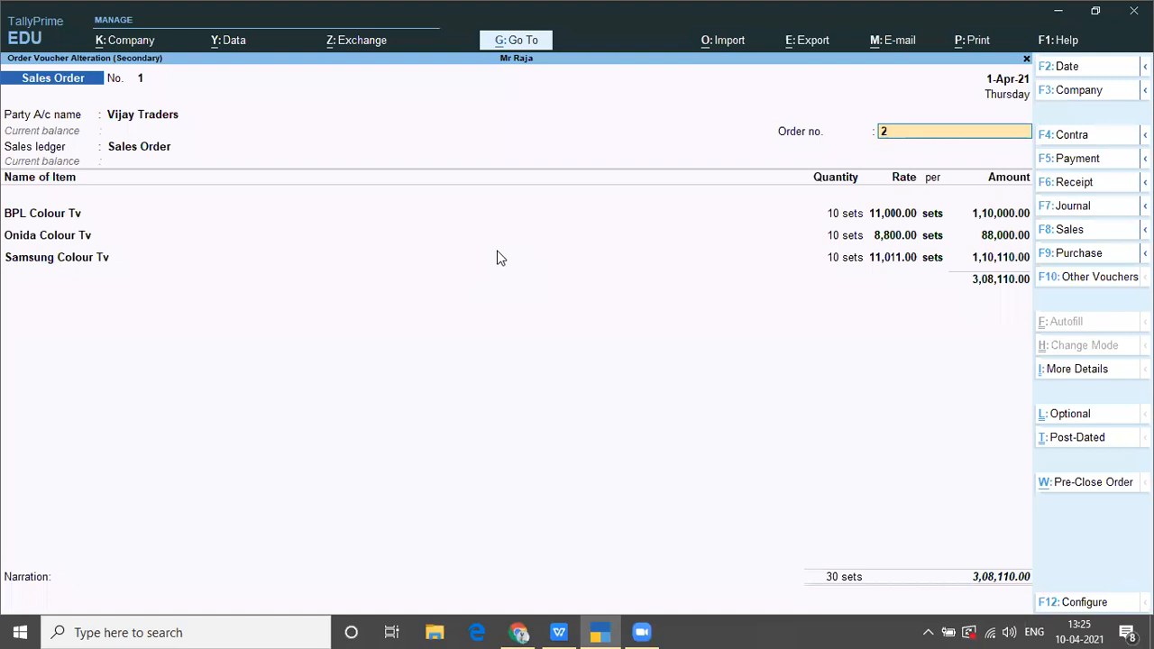
# Accept the remaining details and item allocations, save the altered sales order and return to the Gateway of Tally
pyautogui.press('Return')
pyautogui.press('Return')
pyautogui.press('Return')
pyautogui.press('Return')
pyautogui.press('Return')
pyautogui.press('Return')
pyautogui.press('Return')
pyautogui.press('Return')
pyautogui.press('Return')
pyautogui.press('Return')
pyautogui.press('Return')
pyautogui.press('Return')
pyautogui.press('Return')
pyautogui.press('Return')
pyautogui.press('Return')
pyautogui.press('Return')
pyautogui.press('Return')
pyautogui.press('Return')
pyautogui.press('Return')
pyautogui.press('Return')
pyautogui.press('Return')
pyautogui.press('Return')
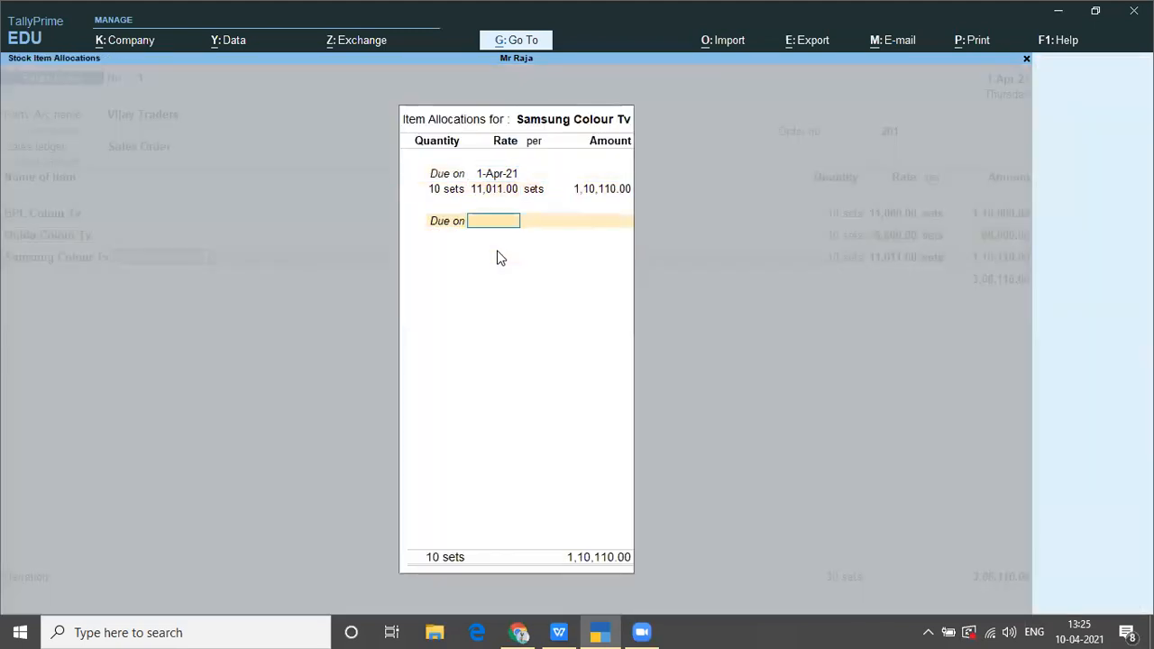
pyautogui.press('Return')
pyautogui.press('Return')
pyautogui.press('Return')
pyautogui.press('Return')
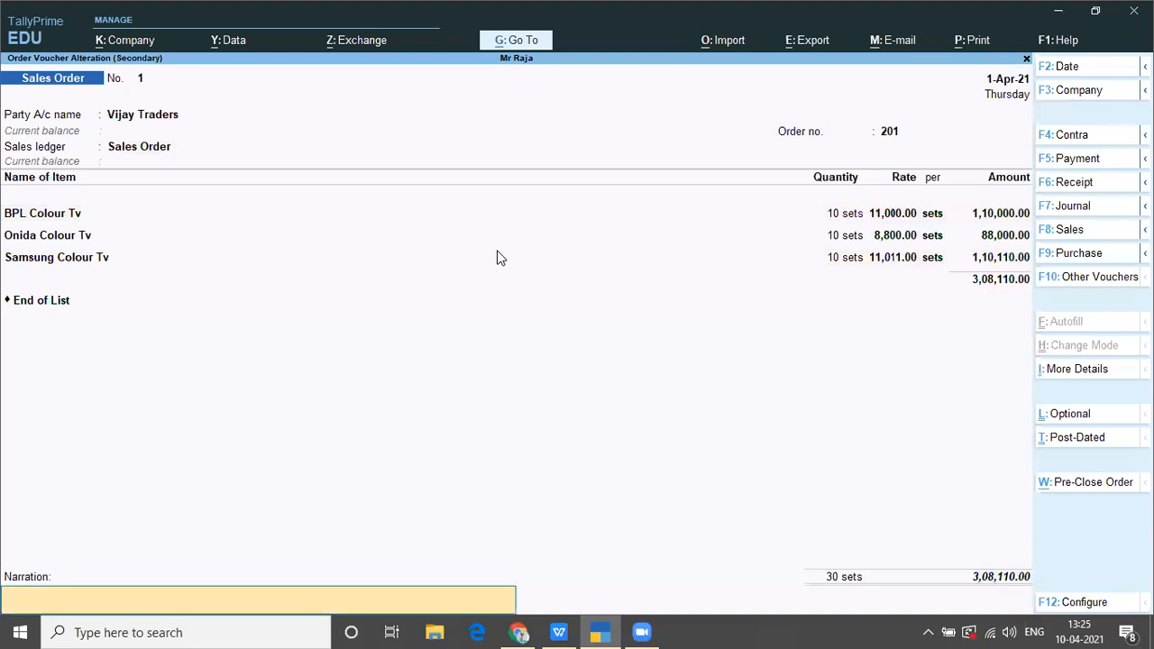
pyautogui.press('Return')
pyautogui.press('Return')
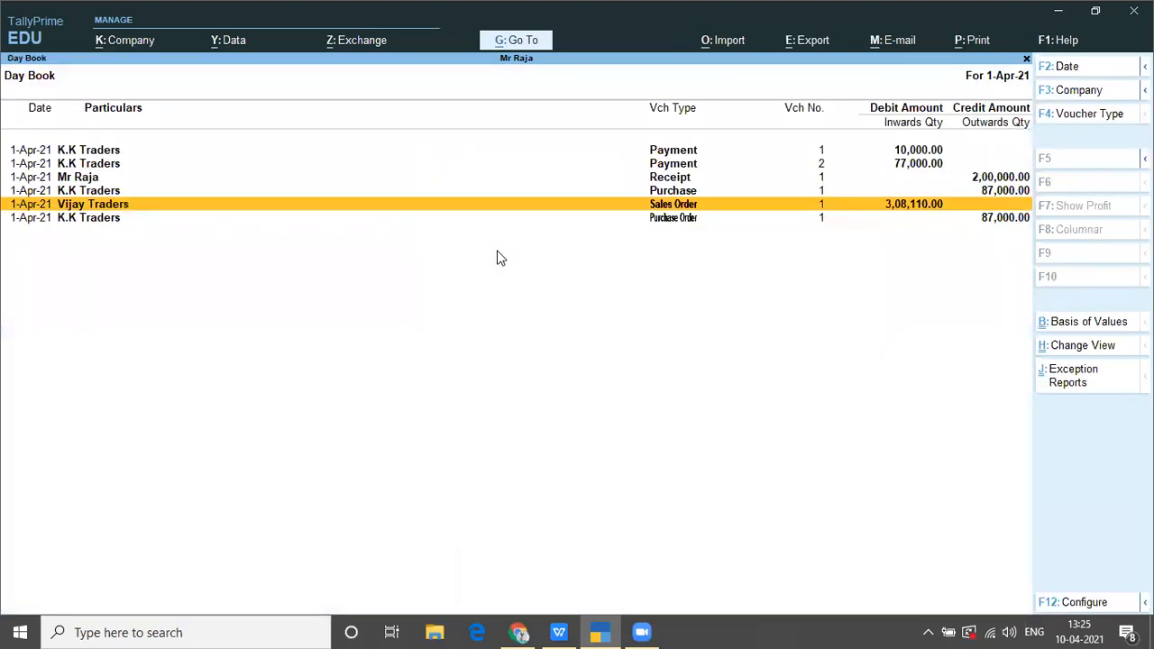
pyautogui.press('Escape')
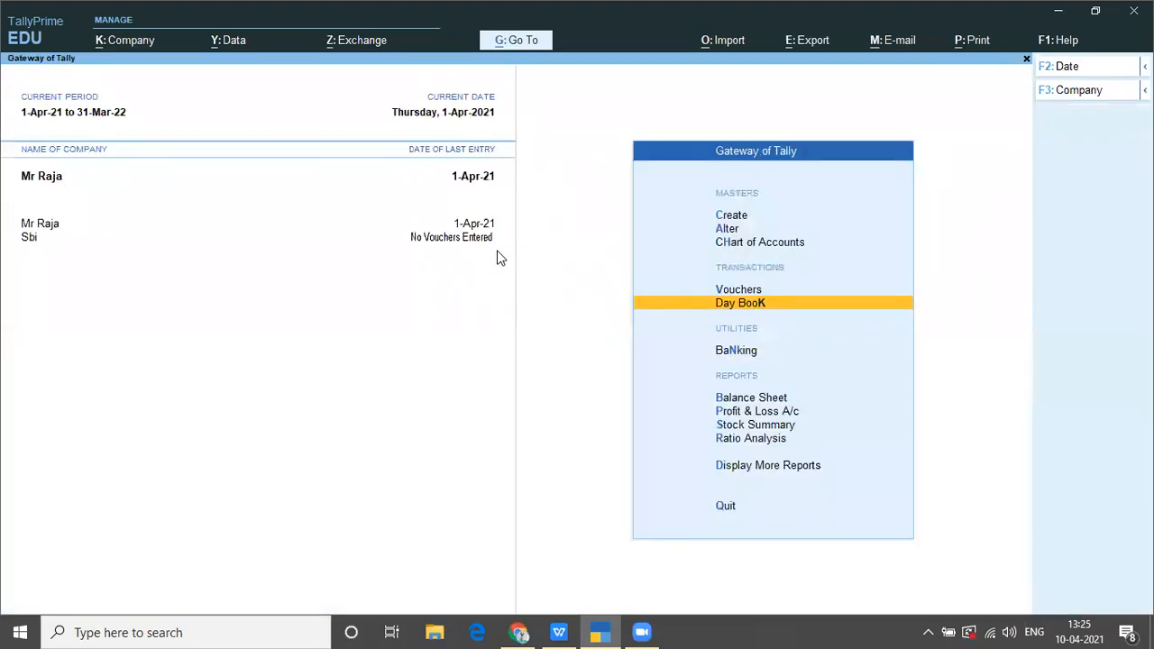
# Start a receipt voucher with Cash as the account and enter 50,000 received from Vijay Traders
pyautogui.press('Up')
pyautogui.press('Return')
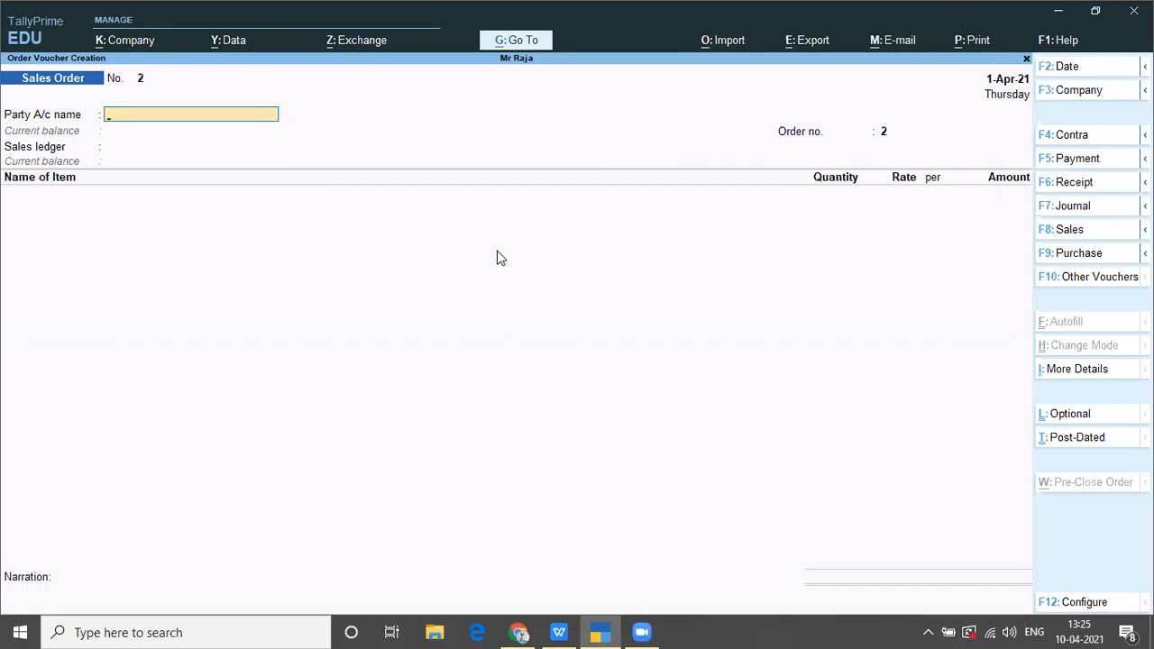
pyautogui.press('F6')
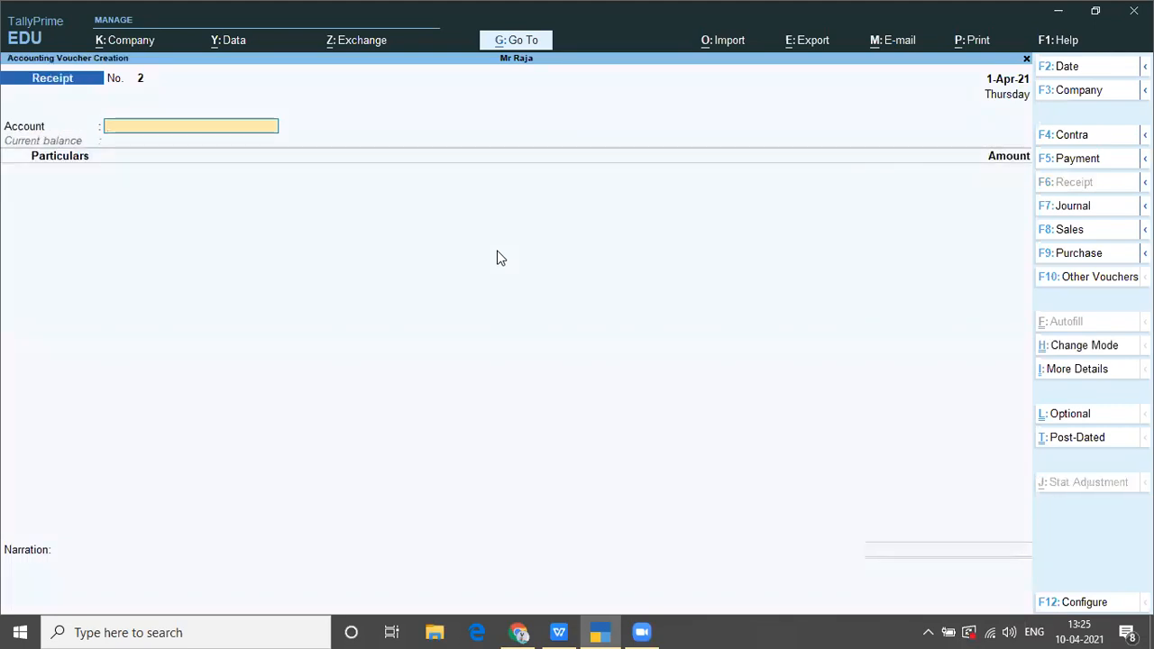
pyautogui.write('Cas')
pyautogui.press('Return')
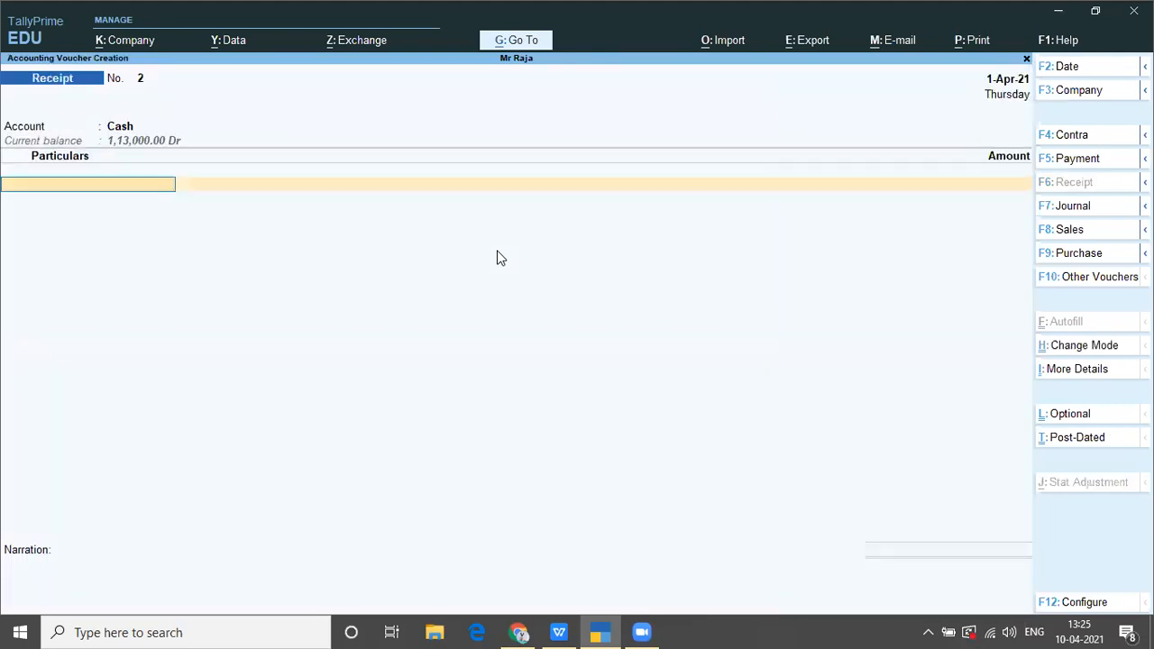
pyautogui.write('V')
pyautogui.press('Return')
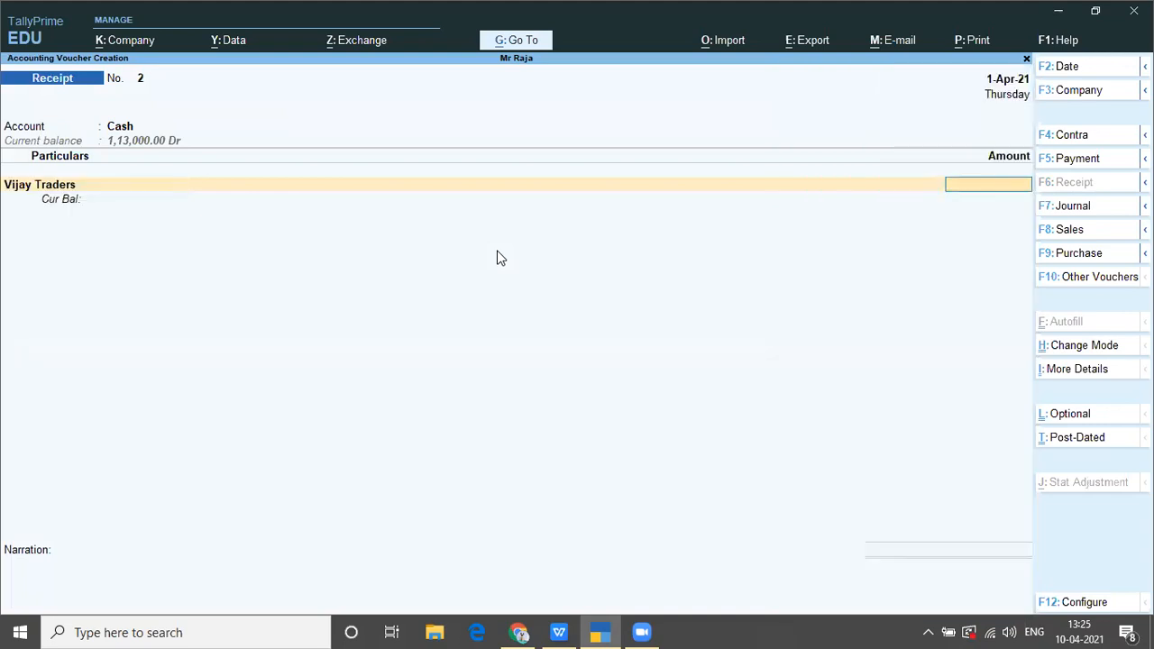
pyautogui.write('50000')
pyautogui.press('Return')
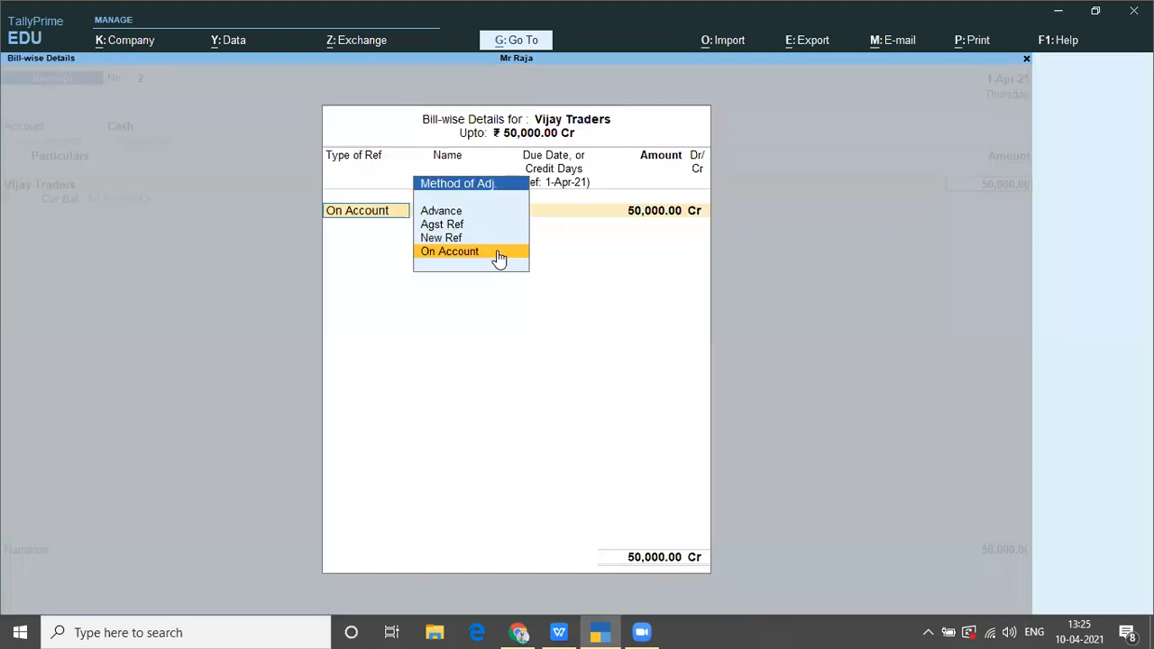
# Allocate the Vijay Traders receipt as On Account and save the voucher without a narration
pyautogui.press('Return')
pyautogui.press('Return')
pyautogui.press('Return')
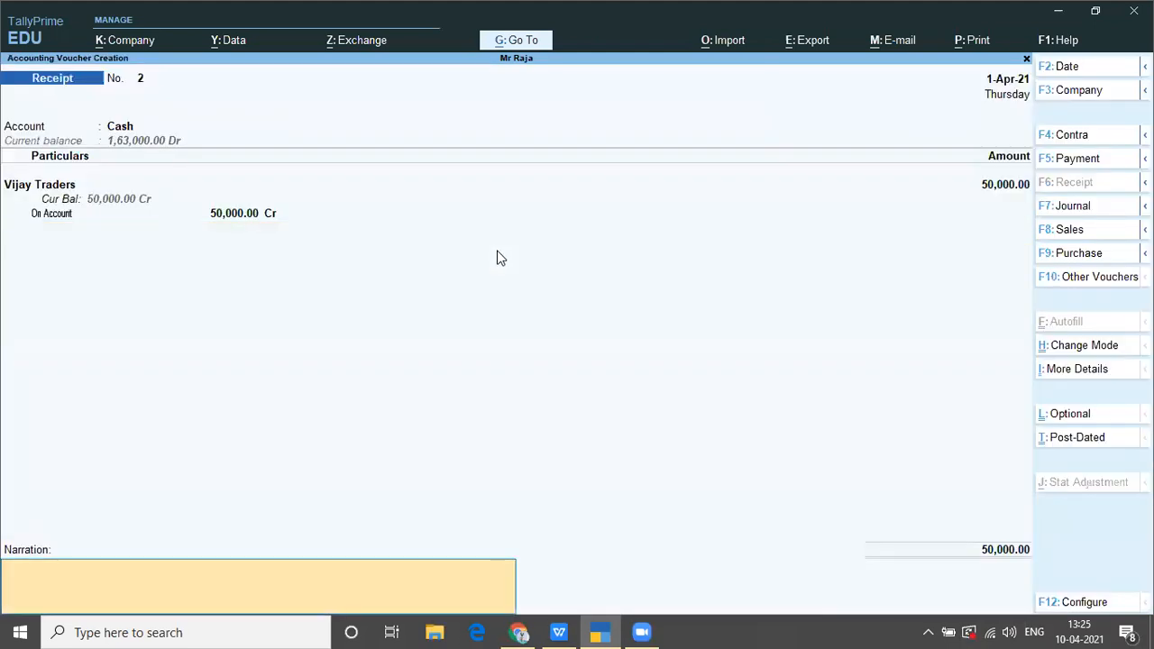
pyautogui.press('Return')
pyautogui.press('Return')
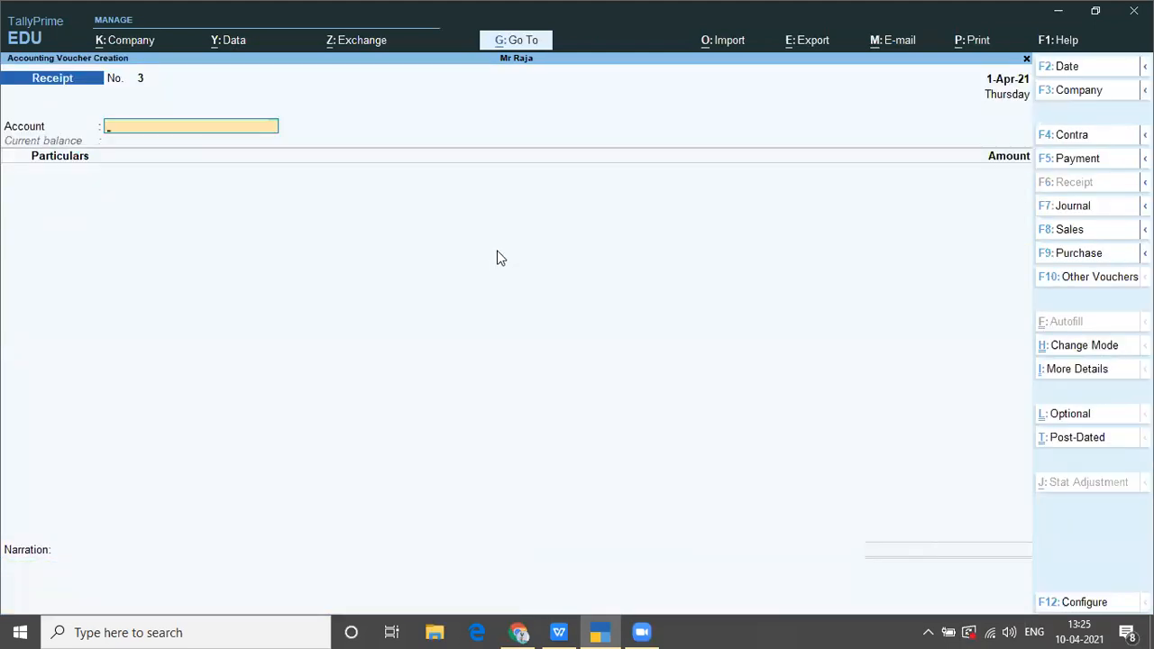
# Highlight transaction 8, the goods delivered to Vijay Traders, in the WPS document and return to TallyPrime
pyautogui.hotkey('alt', 'Tab')
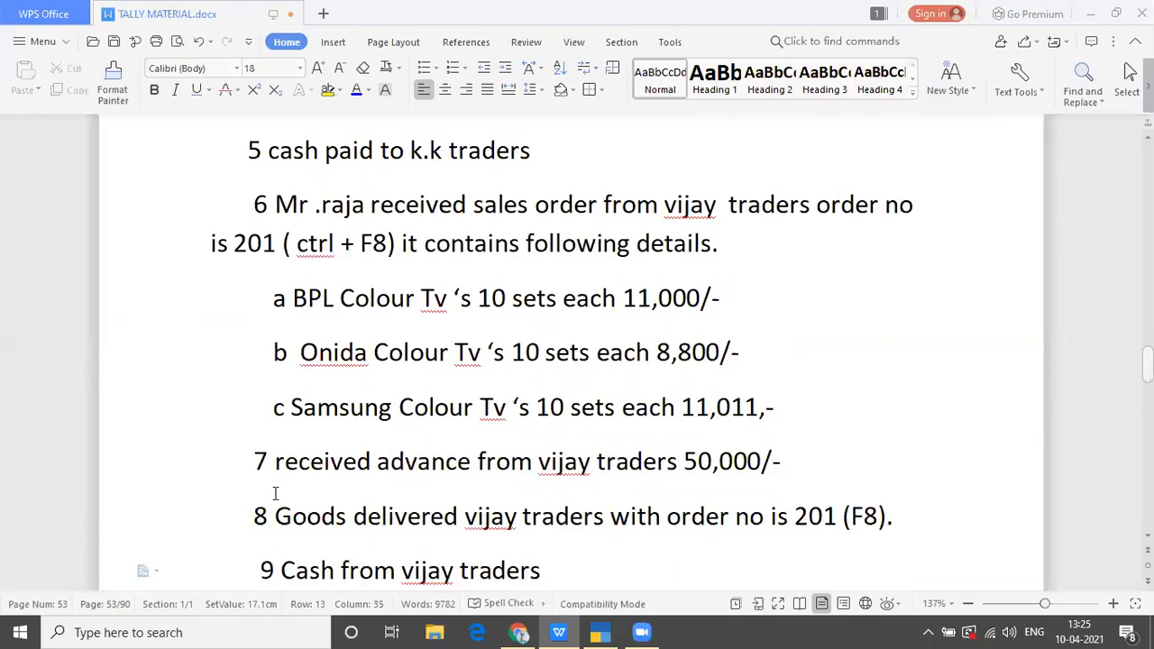
pyautogui.moveTo(268, 515); pyautogui.dragTo(910, 539)
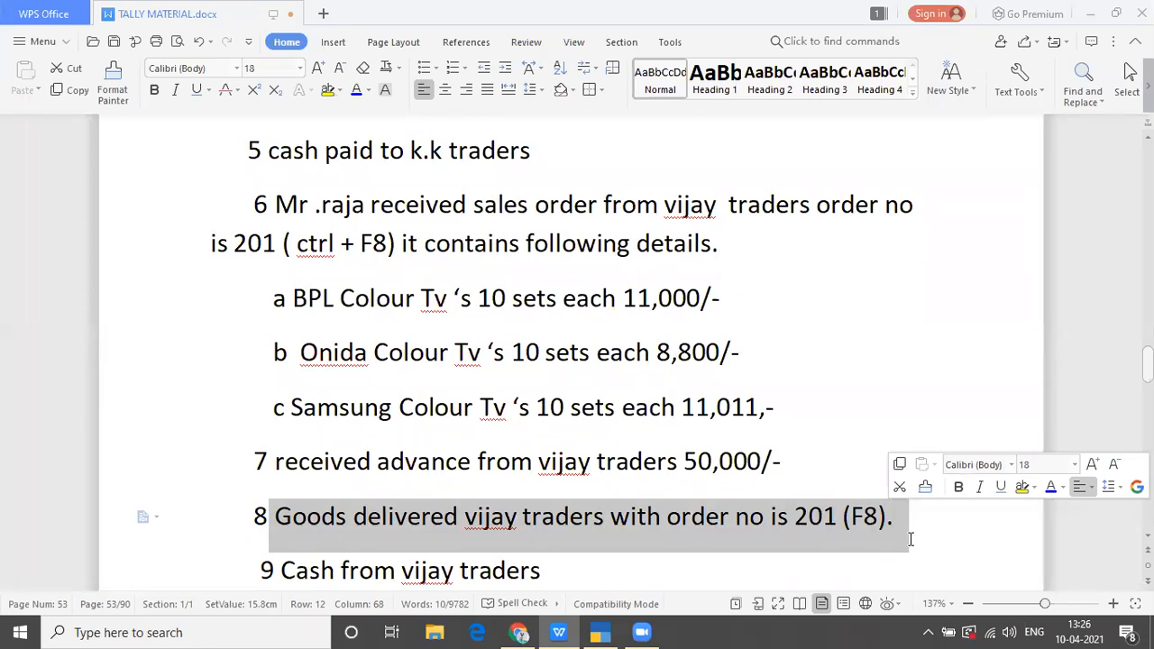
pyautogui.hotkey('alt', 'Tab')
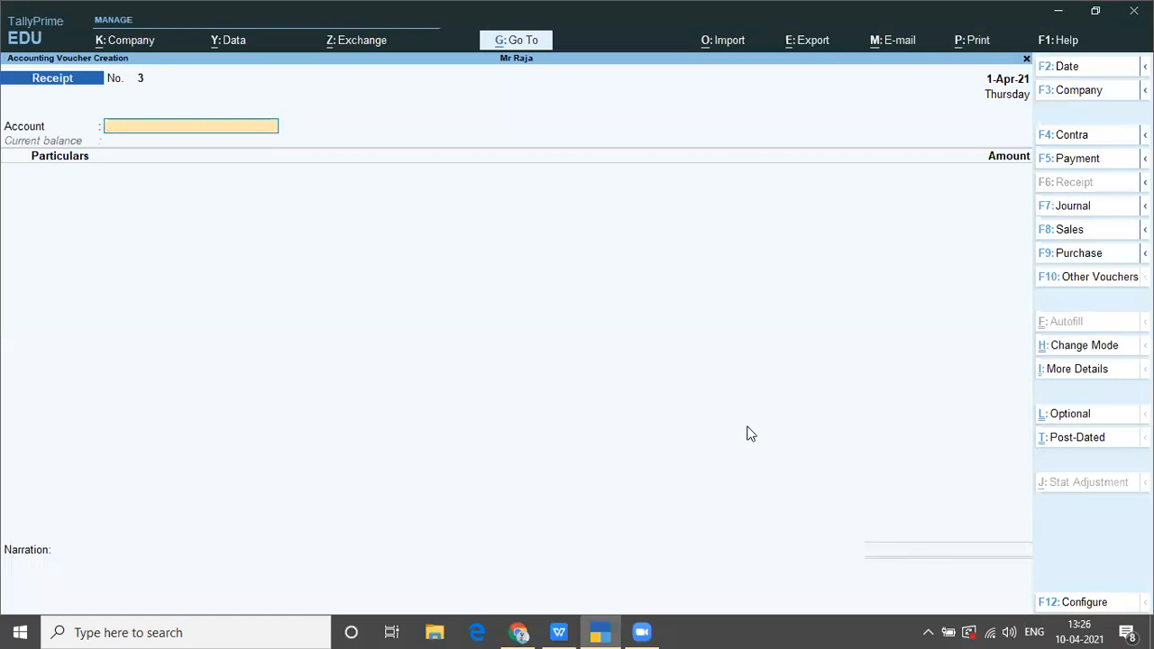
pyautogui.press('Escape')
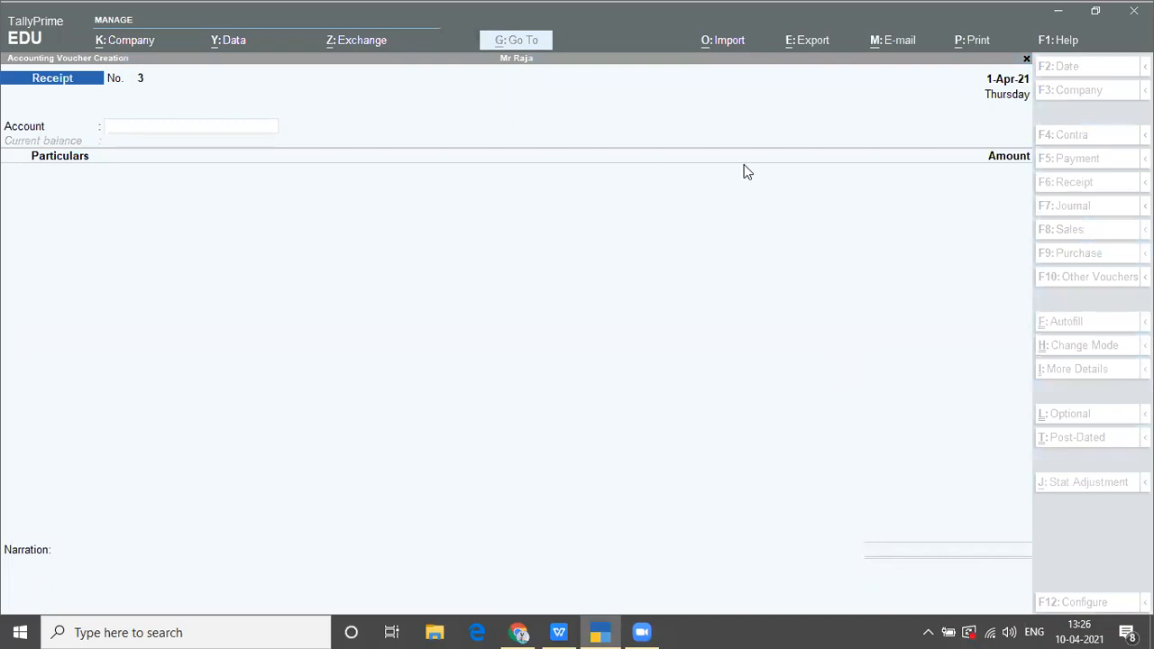
pyautogui.click(331, 243)
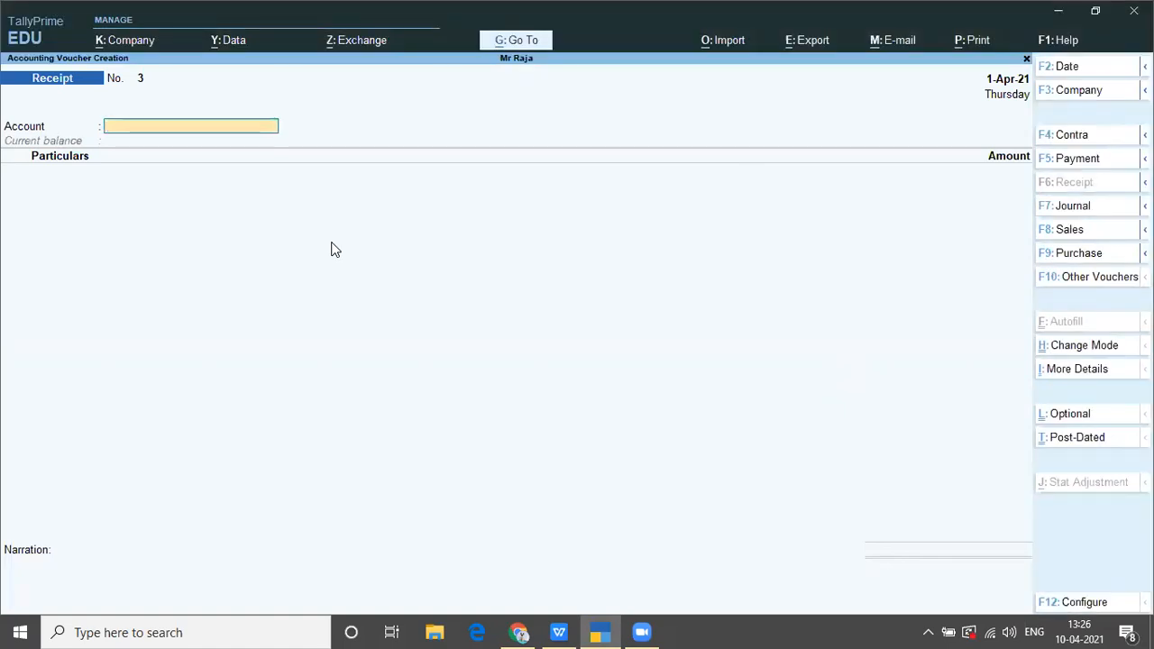
# Start a sales voucher with Sales as the sales ledger and go back to its party account
pyautogui.press('F8')
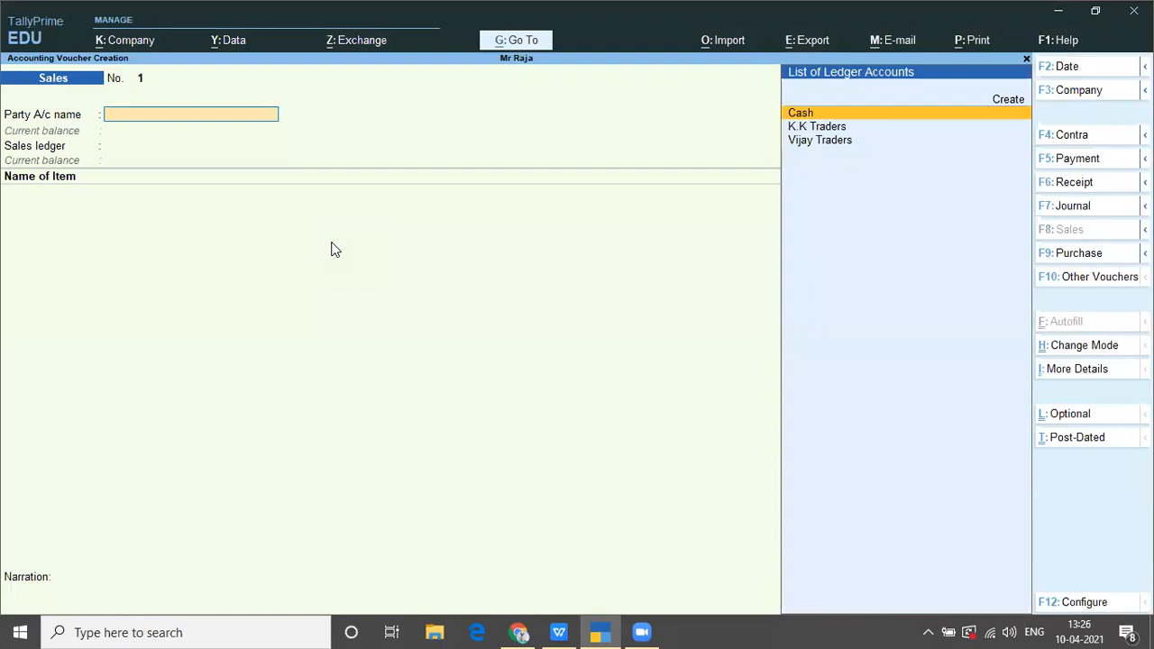
pyautogui.press('Down')
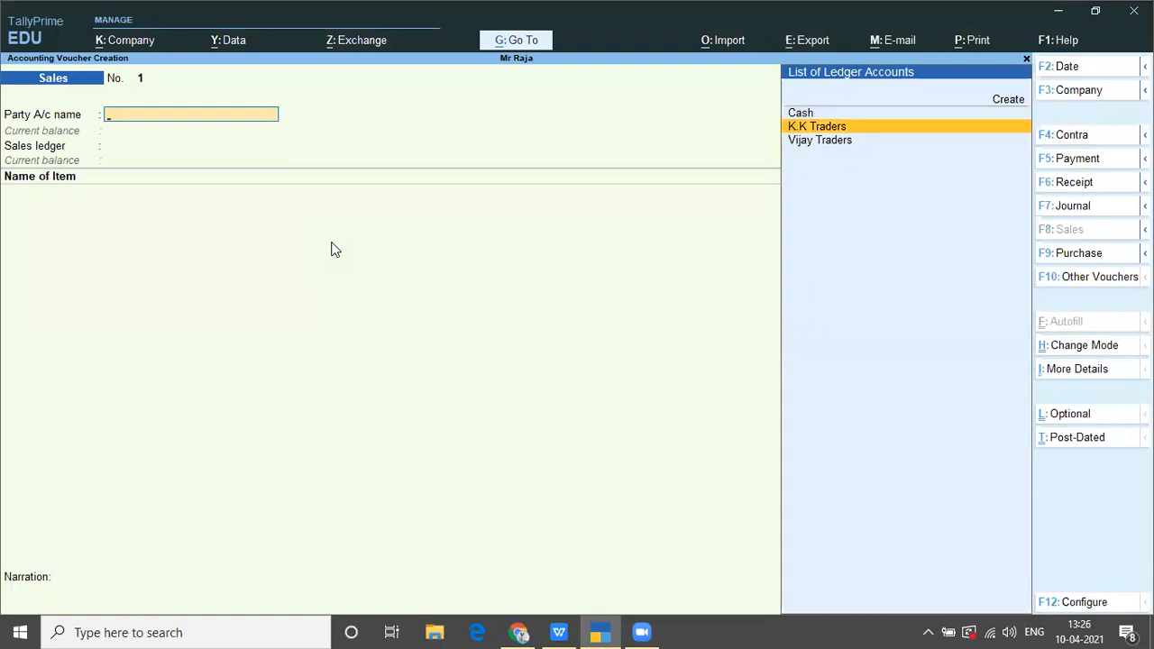
pyautogui.press('Down')
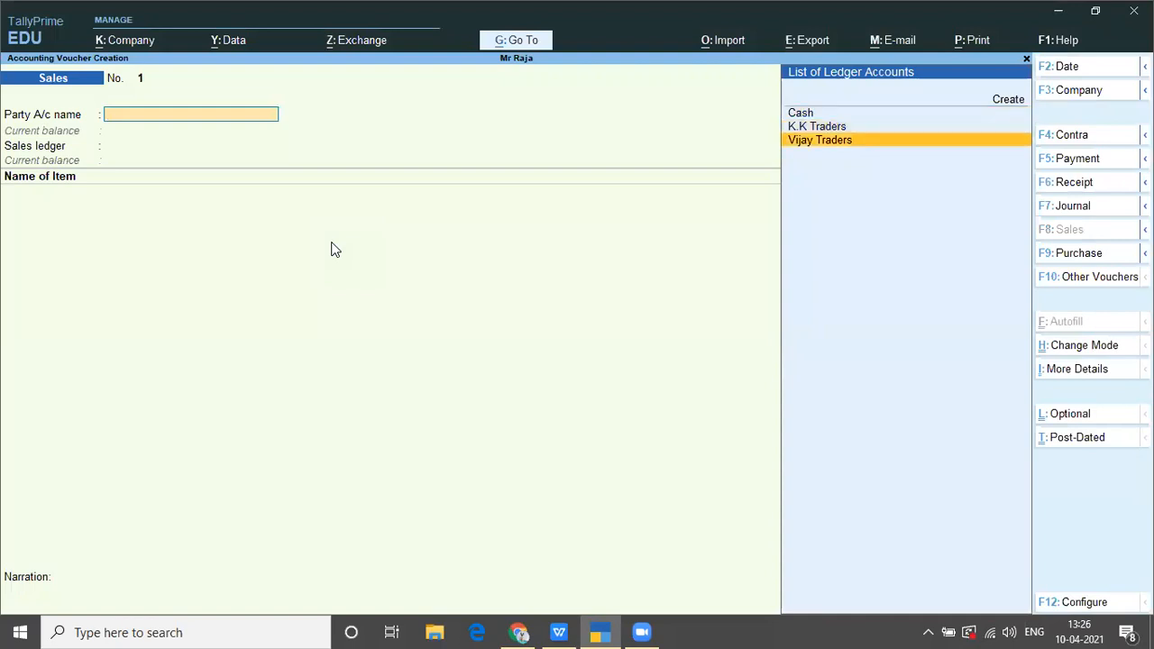
pyautogui.click(438, 80)
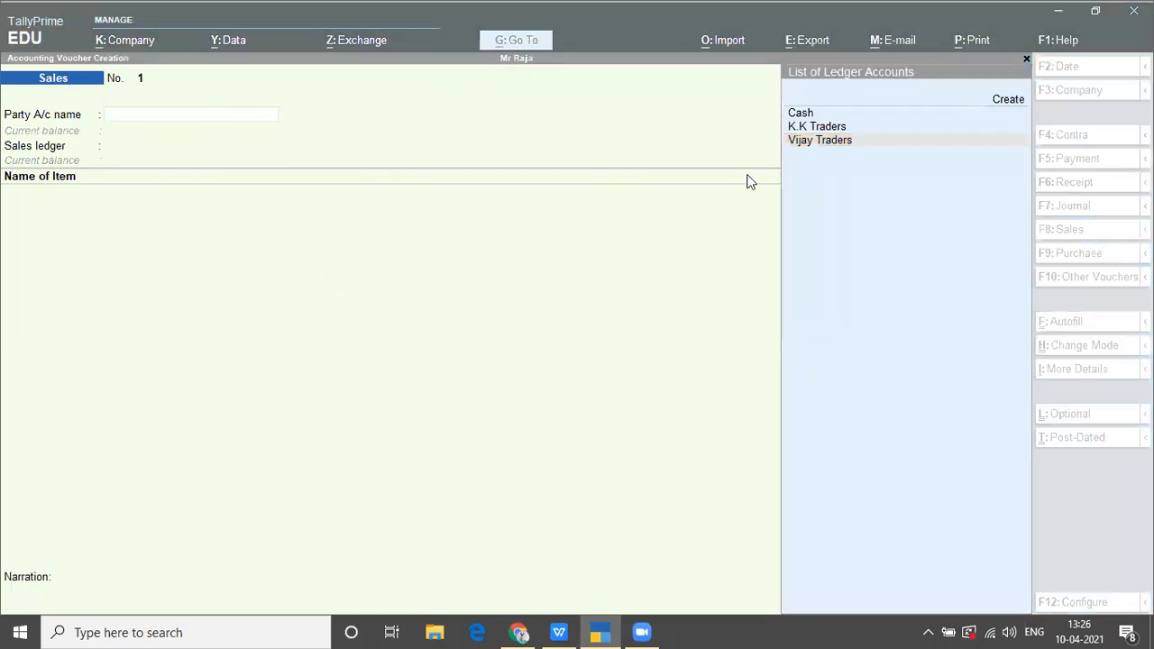
pyautogui.click(289, 416)
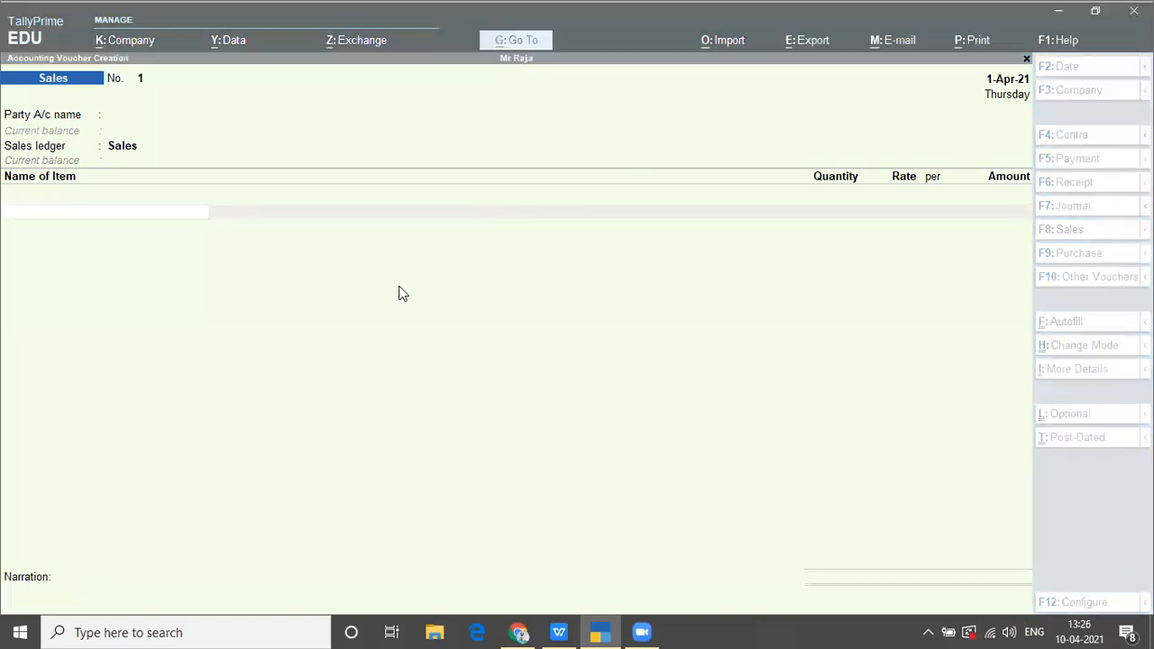
pyautogui.click(460, 261)
pyautogui.press('BackSpace')
pyautogui.press('BackSpace')
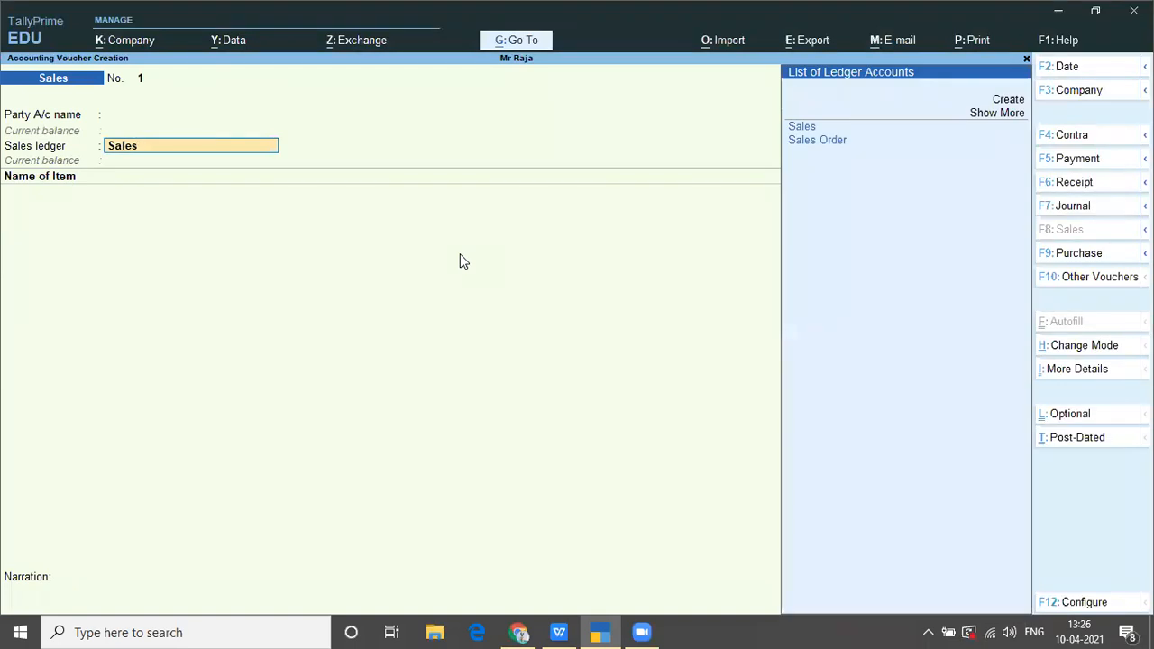
# Choose Vijay Traders as the party and accept the dispatch details, party details and Sales ledger
pyautogui.press('Down')
pyautogui.press('Down')
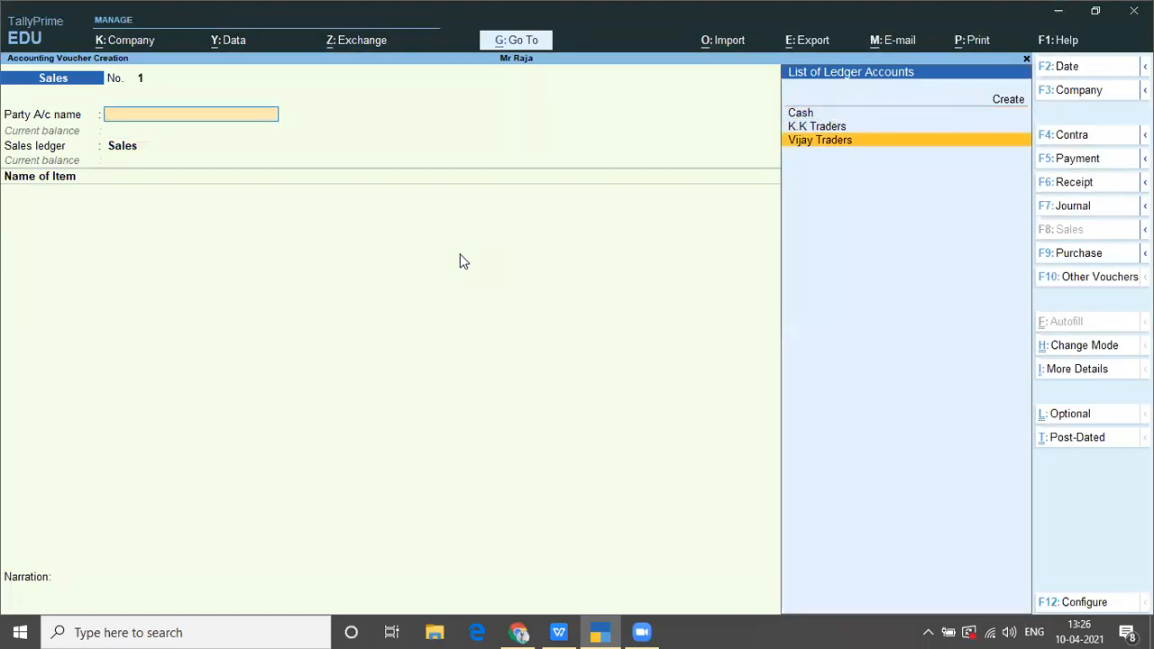
pyautogui.press('Return')
pyautogui.press('Return')
pyautogui.press('Return')
pyautogui.press('Return')
pyautogui.press('Return')
pyautogui.press('Return')
pyautogui.press('Return')
pyautogui.press('Return')
pyautogui.press('Return')
pyautogui.press('Return')
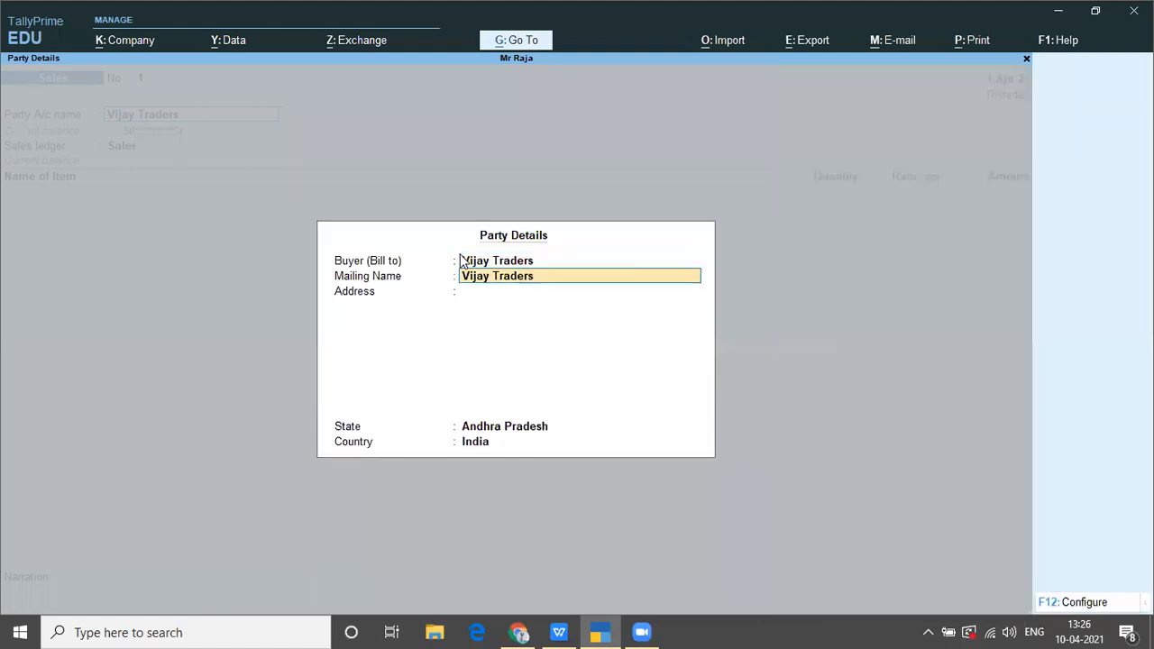
pyautogui.press('Return')
pyautogui.press('Return')
pyautogui.press('Return')
pyautogui.press('Return')
pyautogui.press('Return')
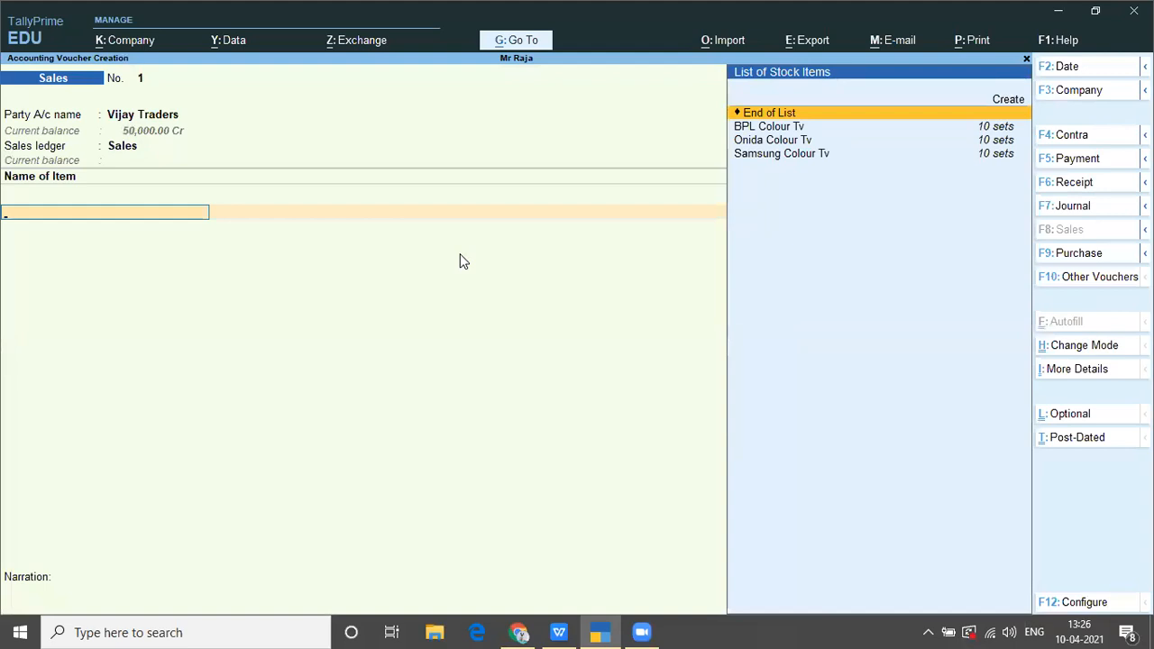
# Add BPL Colour Tv to the sales voucher against order no. 201, with 10 sets at 11,000
pyautogui.press('Down')
pyautogui.press('Return')
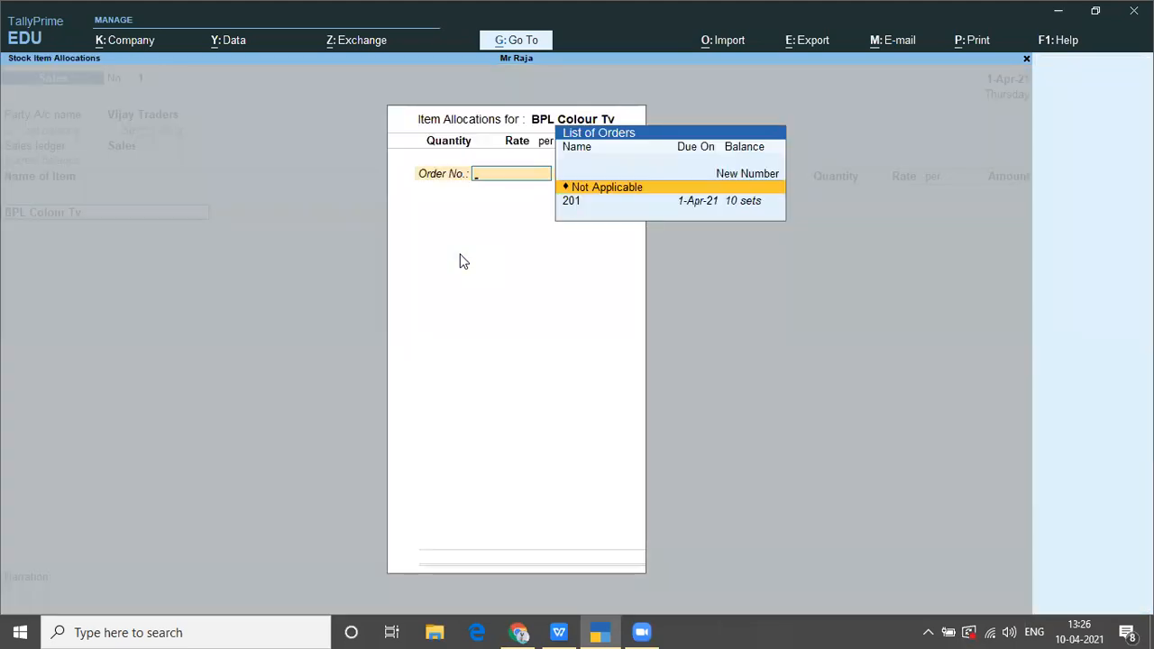
pyautogui.press('Down')
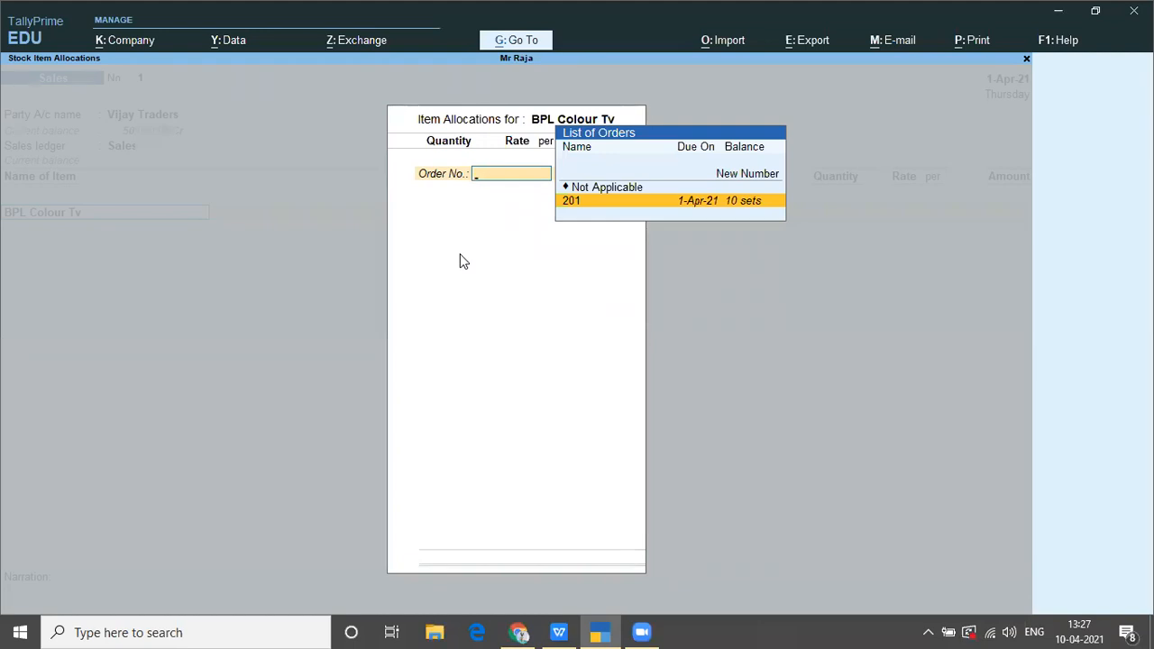
pyautogui.press('Return')
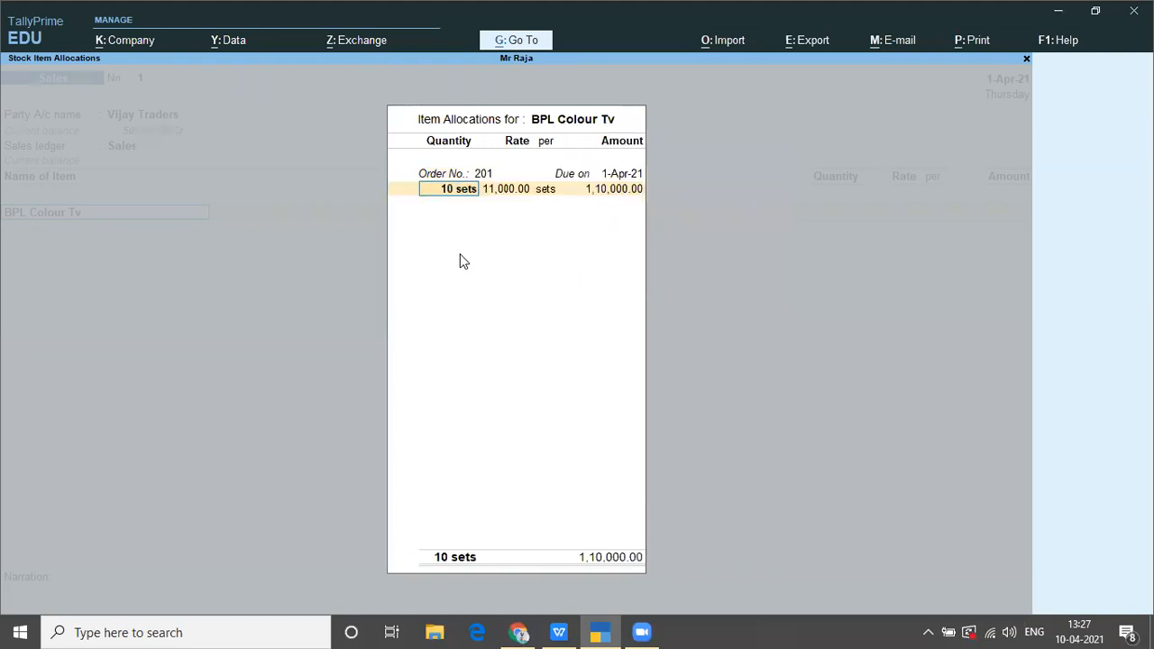
pyautogui.press('Return')
pyautogui.press('Return')
pyautogui.press('Return')
pyautogui.press('Return')
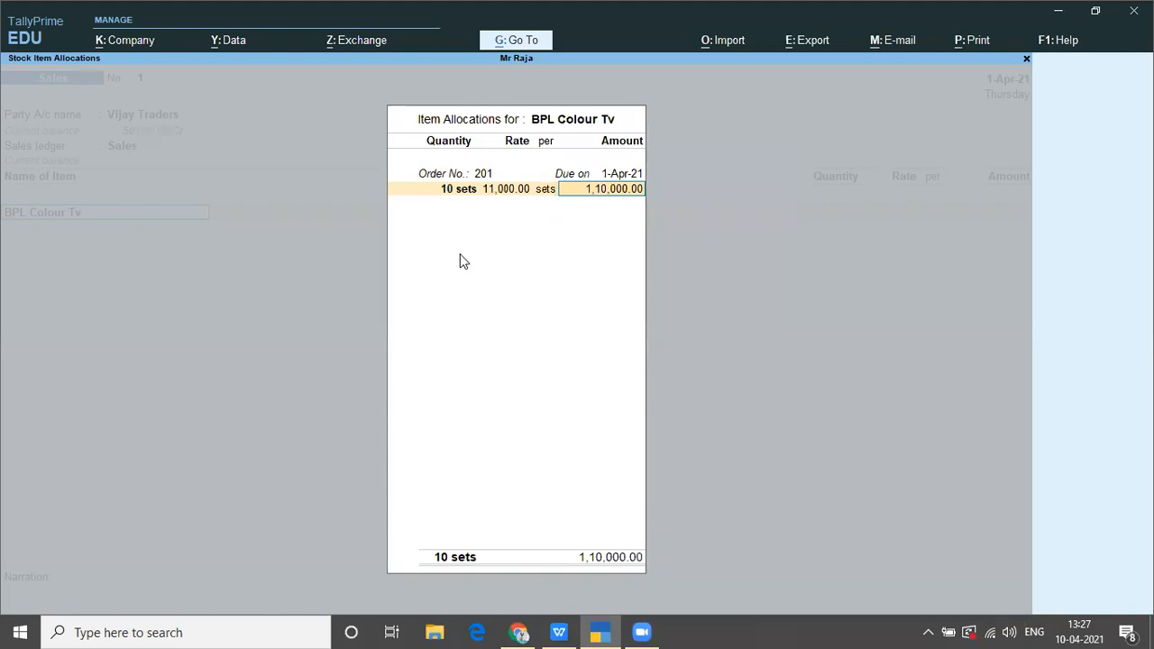
pyautogui.press('Return')
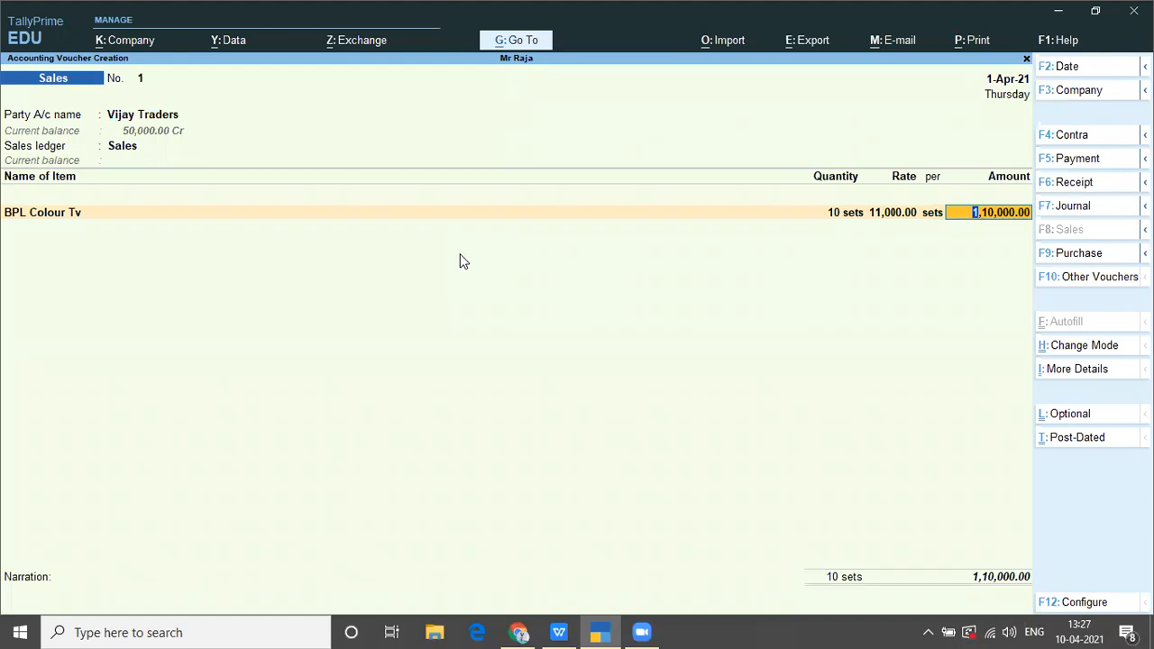
pyautogui.press('Return')
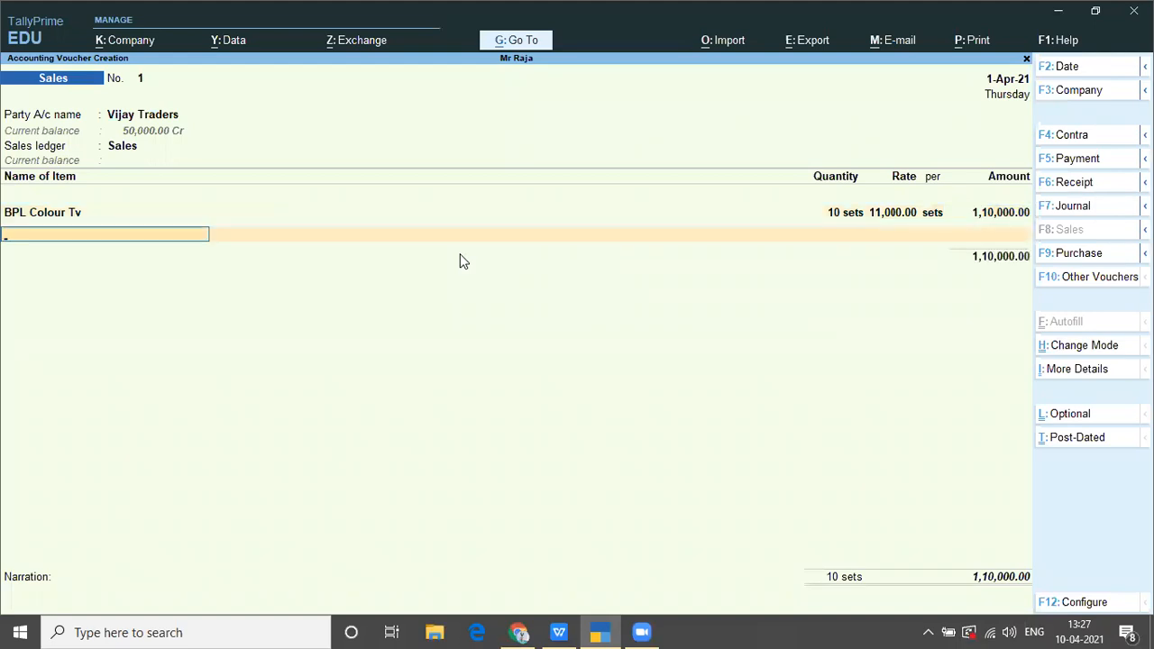
# Add Onida Colour Tv to the sales voucher against order no. 201, with 10 sets at 8,800
pyautogui.write('O')
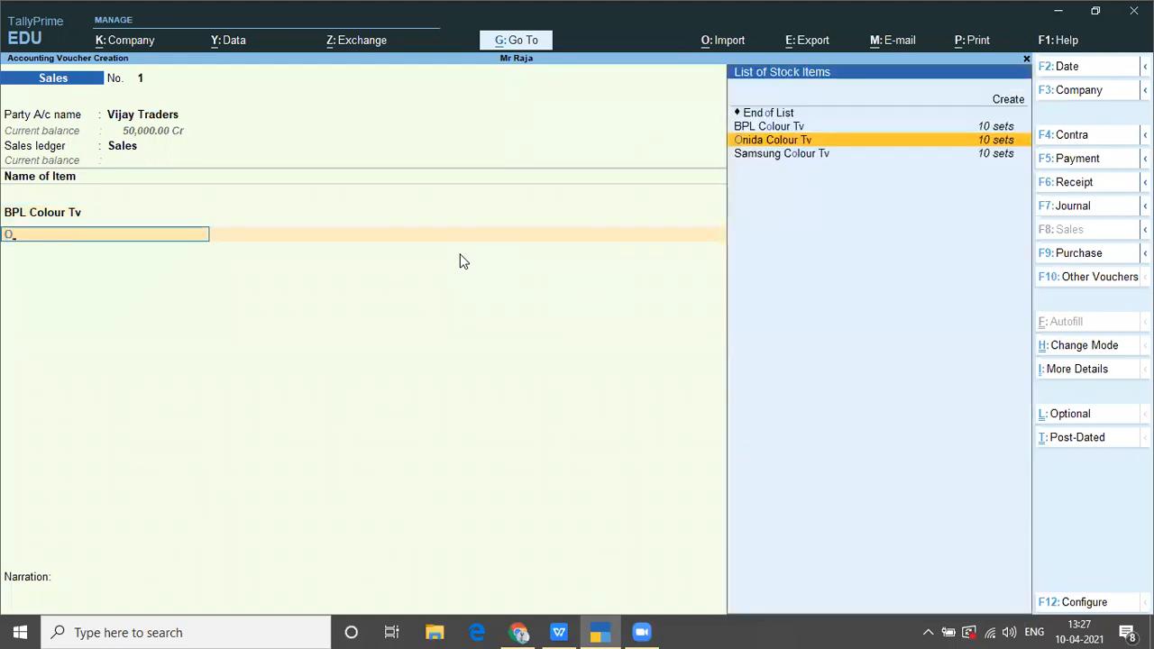
pyautogui.press('Return')
pyautogui.press('Down')
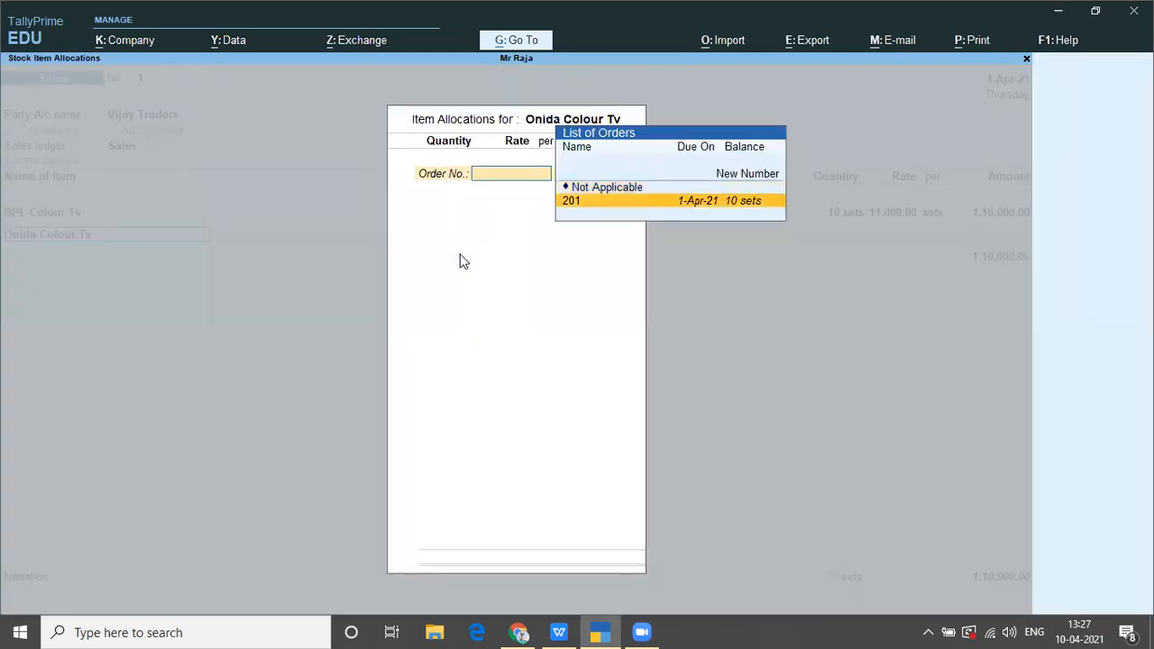
pyautogui.press('Return')
pyautogui.press('Return')
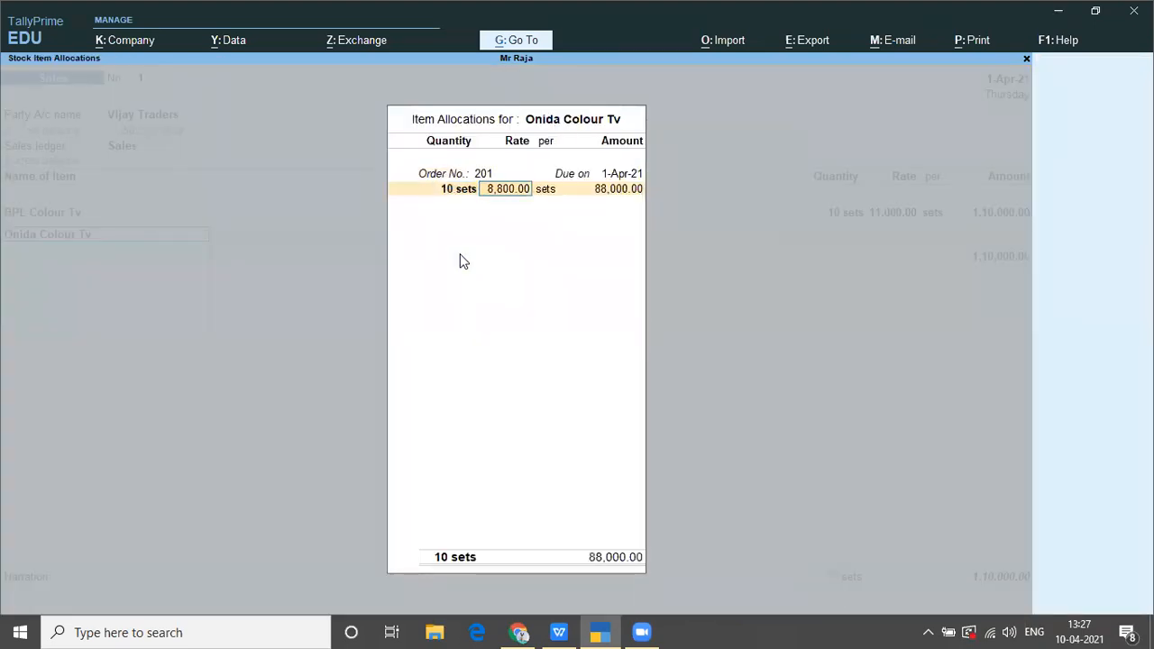
pyautogui.press('Return')
pyautogui.press('Return')
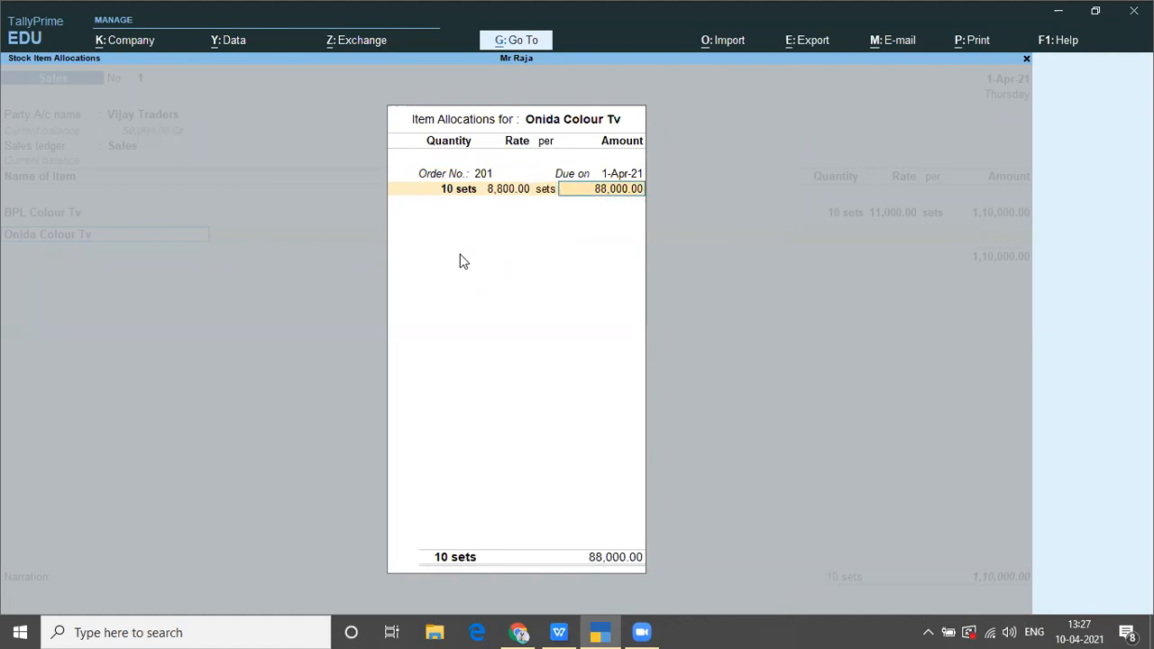
pyautogui.press('Return')
pyautogui.press('Return')
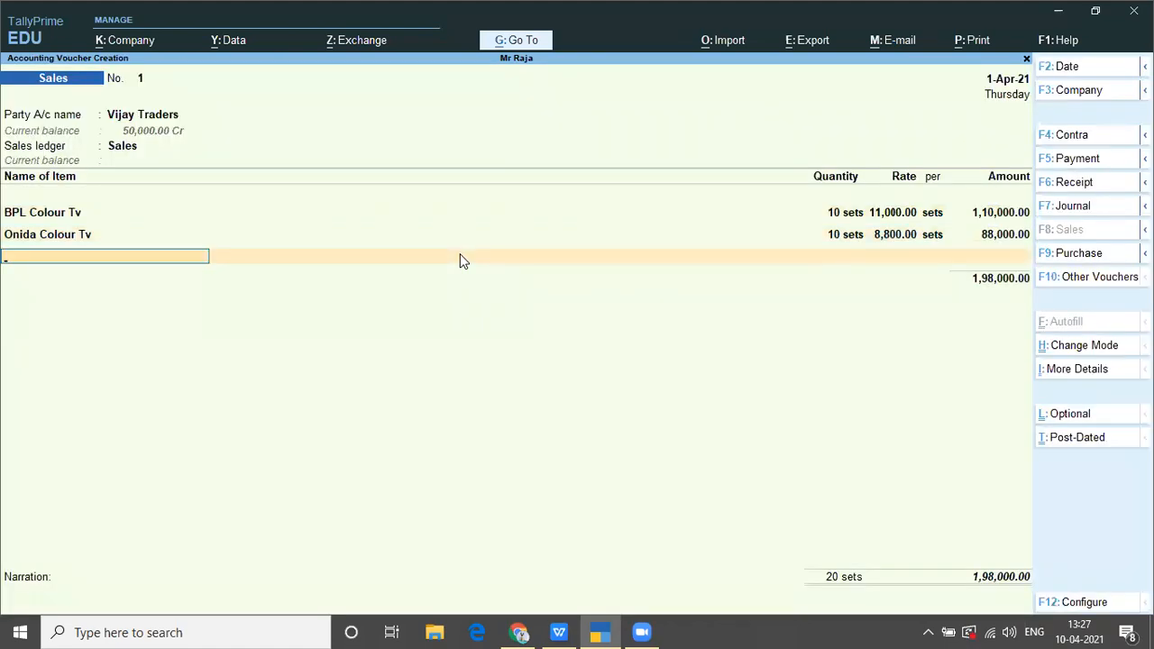
# Add Samsung Colour Tv to the sales voucher against order no. 201, with 10 sets at 11,011
pyautogui.write('Sa')
pyautogui.press('Return')
pyautogui.press('Down')
pyautogui.press('Return')
pyautogui.press('Return')
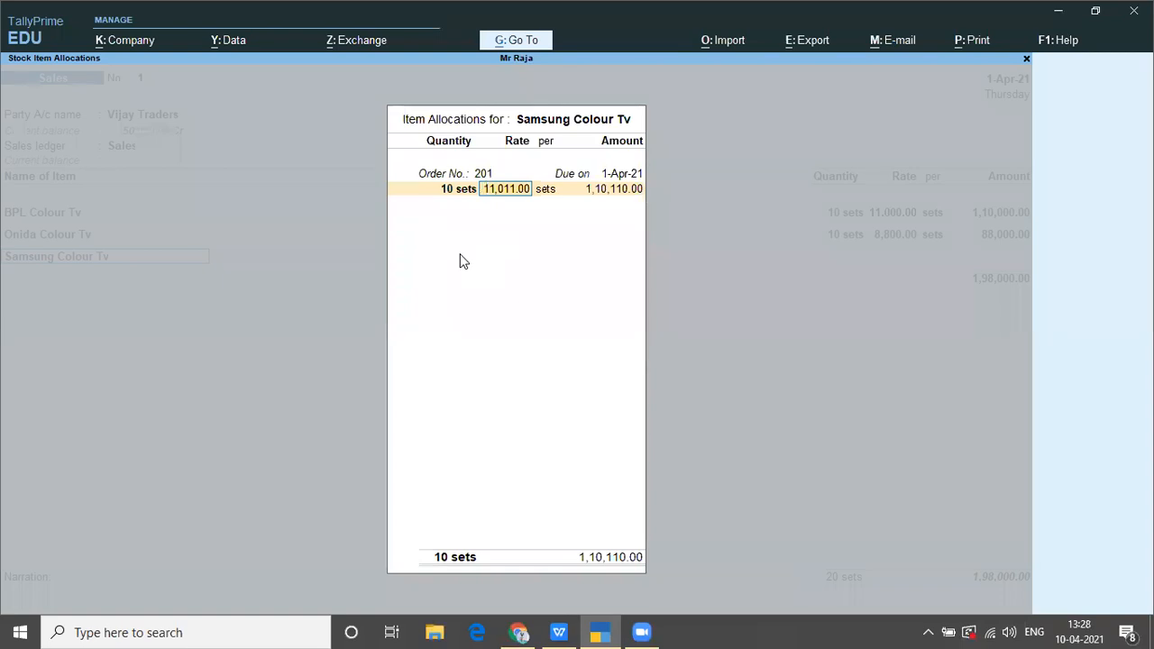
pyautogui.press('Return')
pyautogui.press('Return')
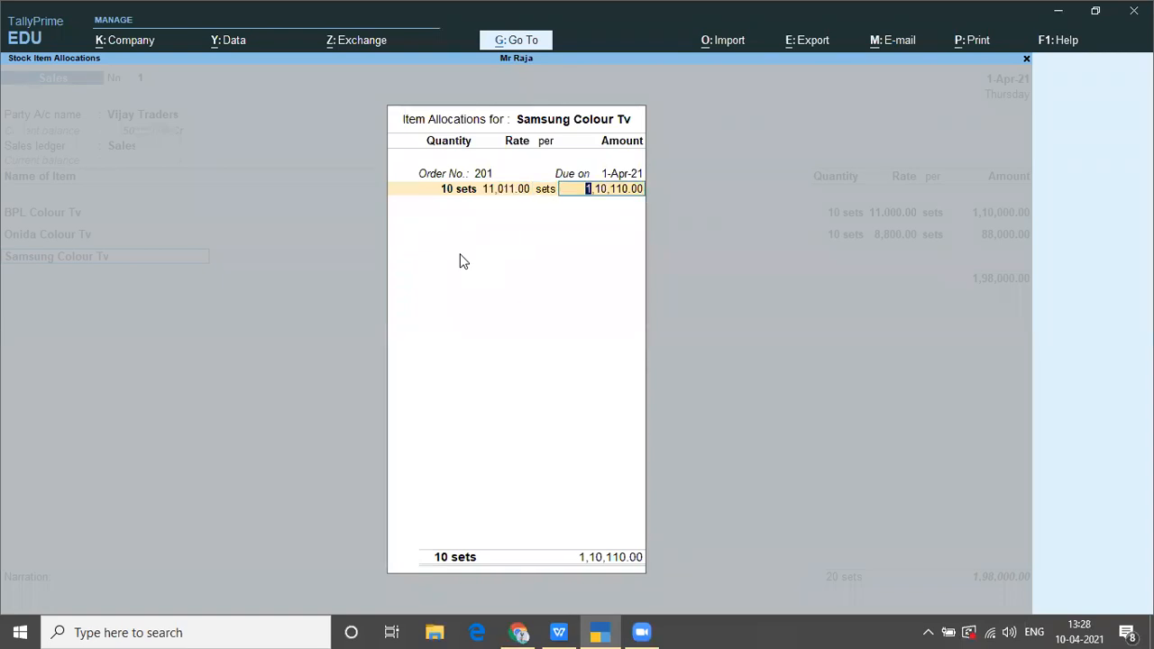
pyautogui.press('Return')
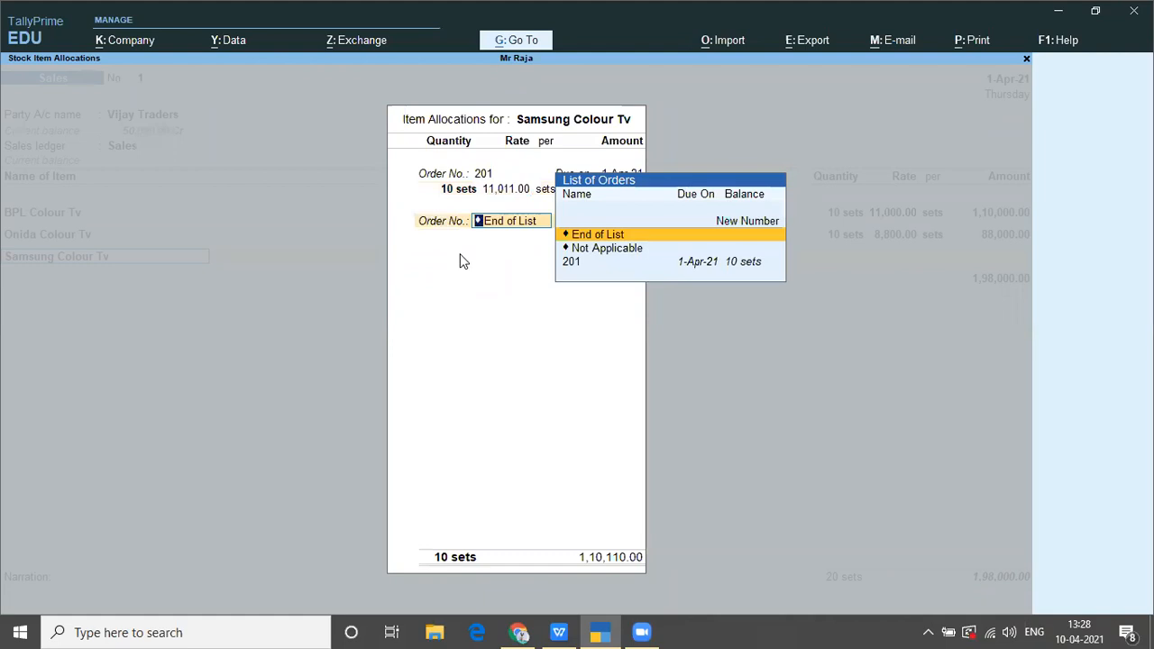
pyautogui.press('Return')
pyautogui.press('Return')
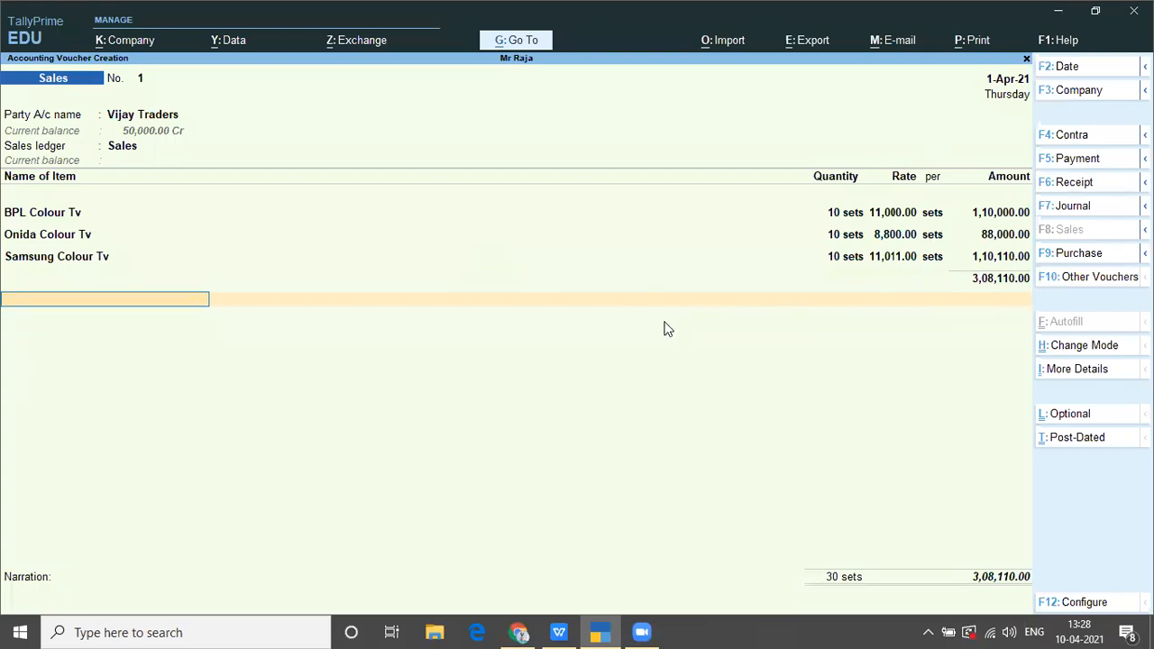
# End the item list and save the Vijay Traders sales voucher without a narration
pyautogui.press('Return')
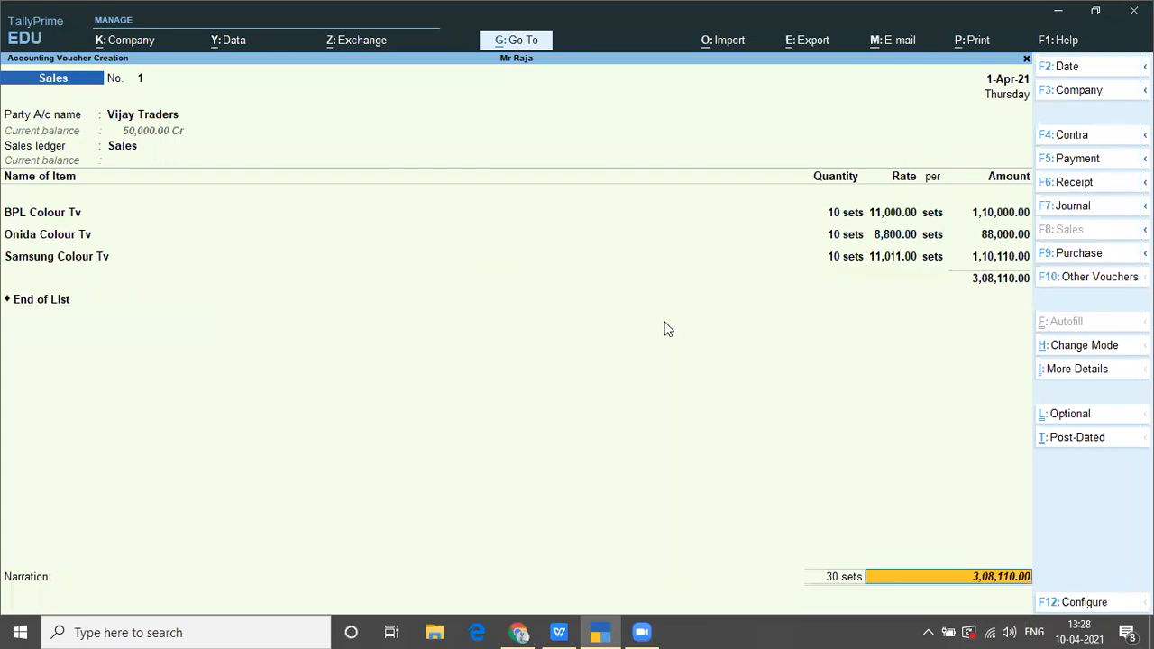
pyautogui.press('Return')
pyautogui.press('Return')
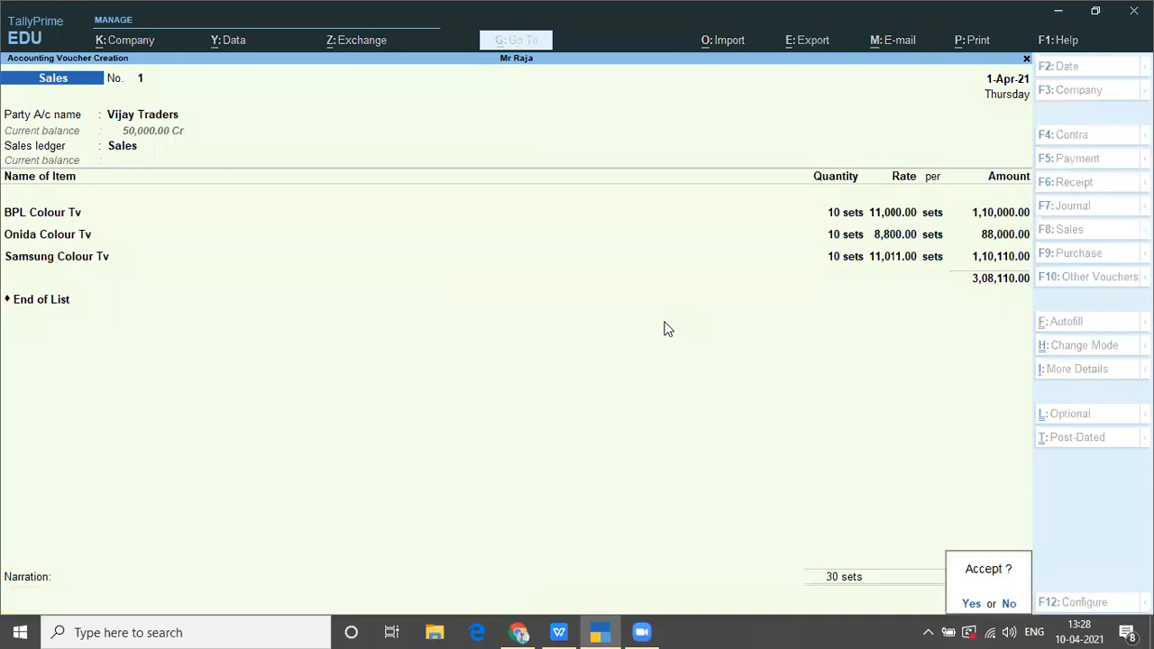
pyautogui.press('Return')
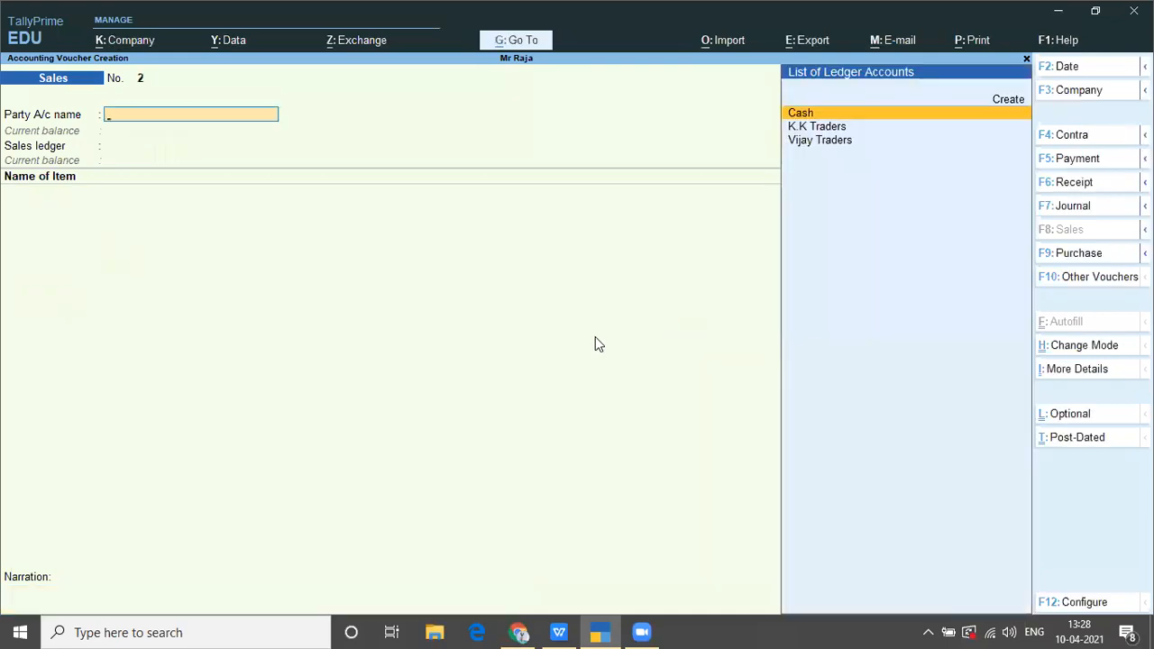
# Read the next transaction in TALLY MATERIAL.docx in WPS Office and return to TallyPrime
pyautogui.hotkey('alt', 'Tab')
pyautogui.hotkey('alt', 'Tab')
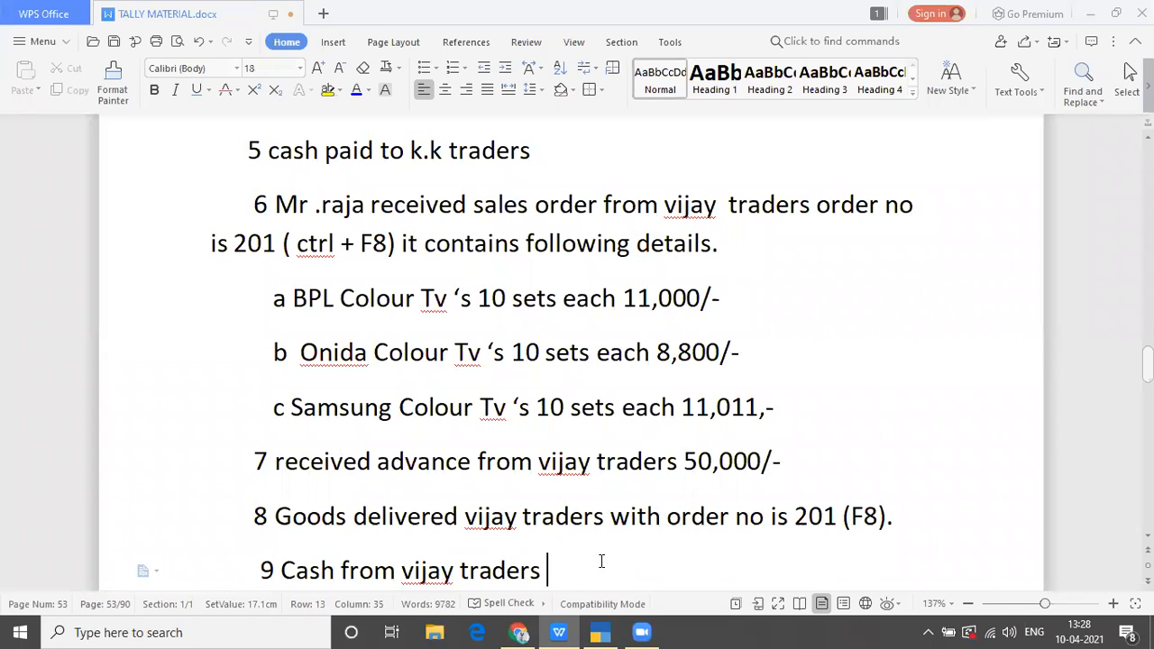
pyautogui.hotkey('alt', 'Tab')
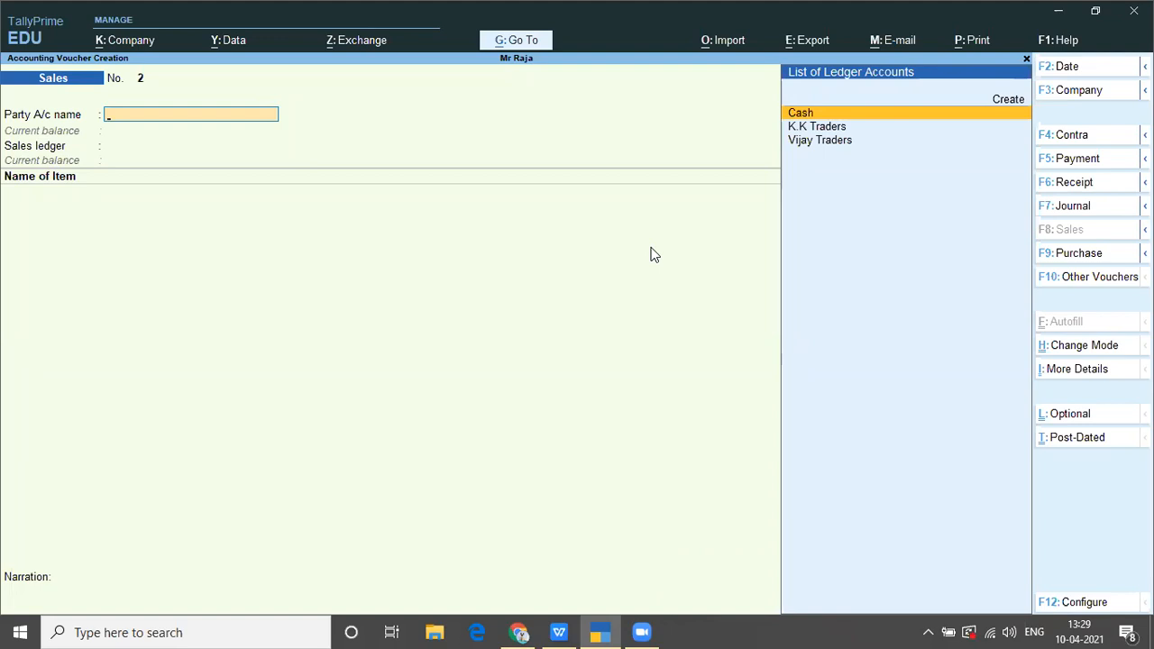
pyautogui.hotkey('alt', 'Tab')
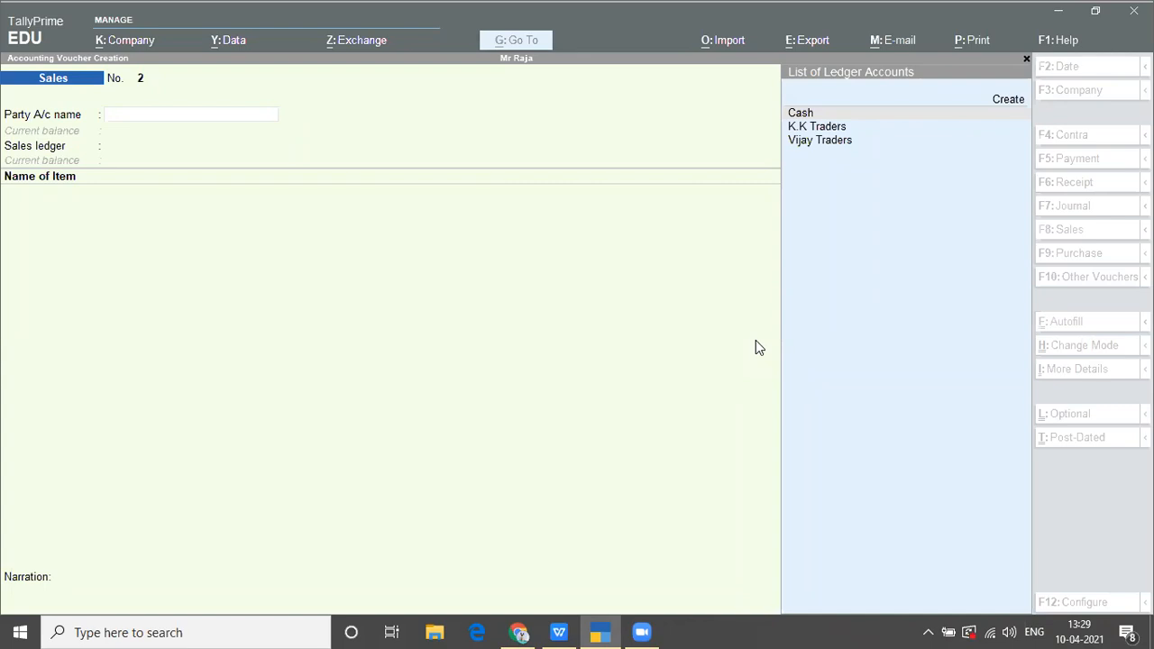
pyautogui.click(358, 227)
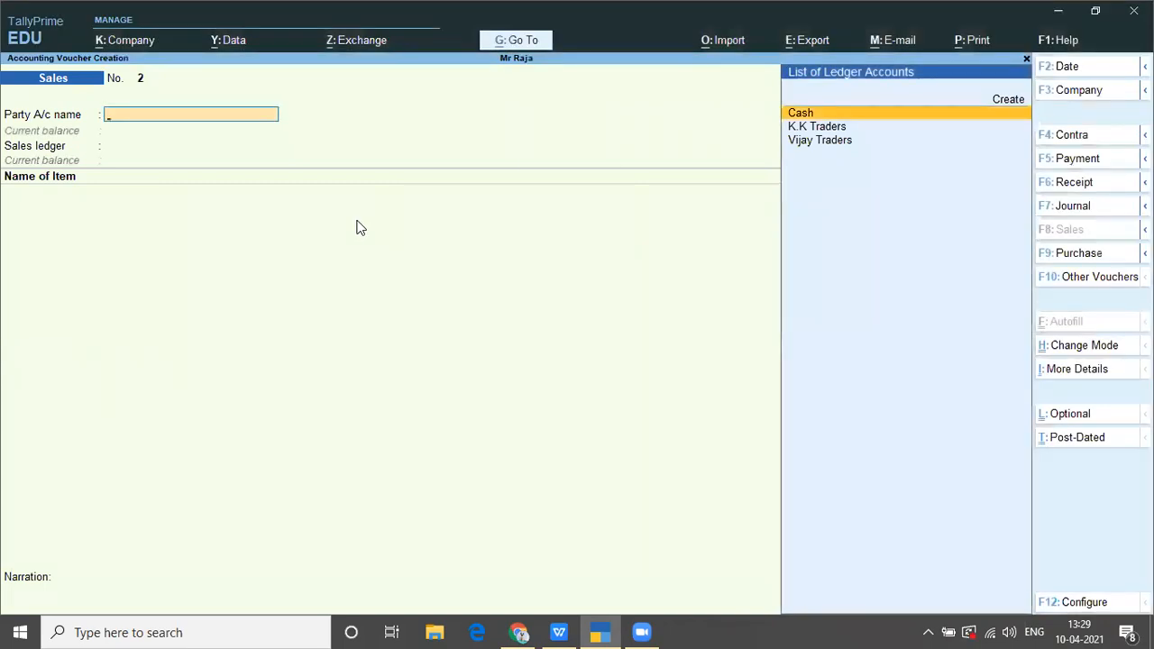
# Start a receipt voucher with Cash as the account and Vijay Traders as the particulars
pyautogui.press('F6')
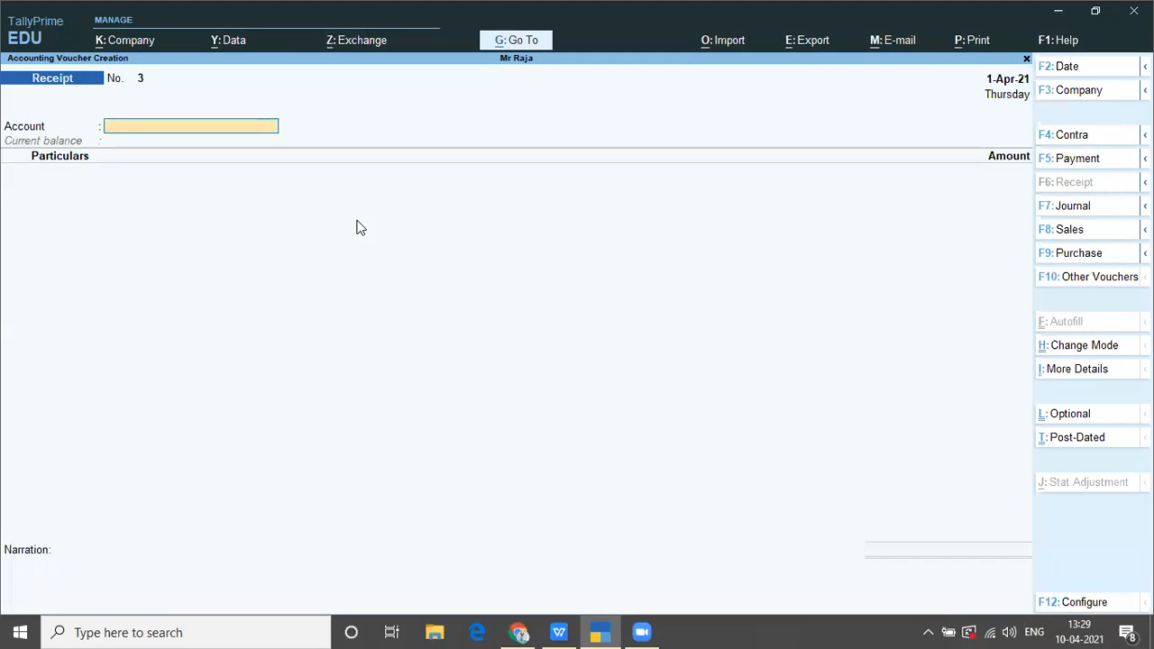
pyautogui.write('Cas')
pyautogui.press('Return')
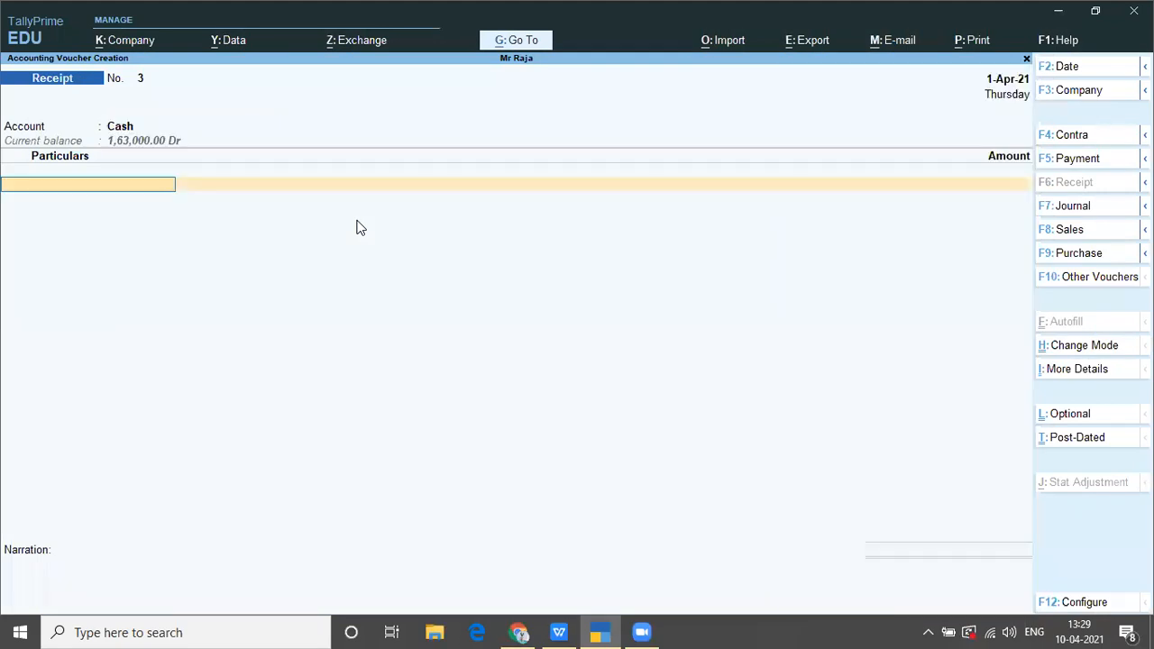
pyautogui.write('V')
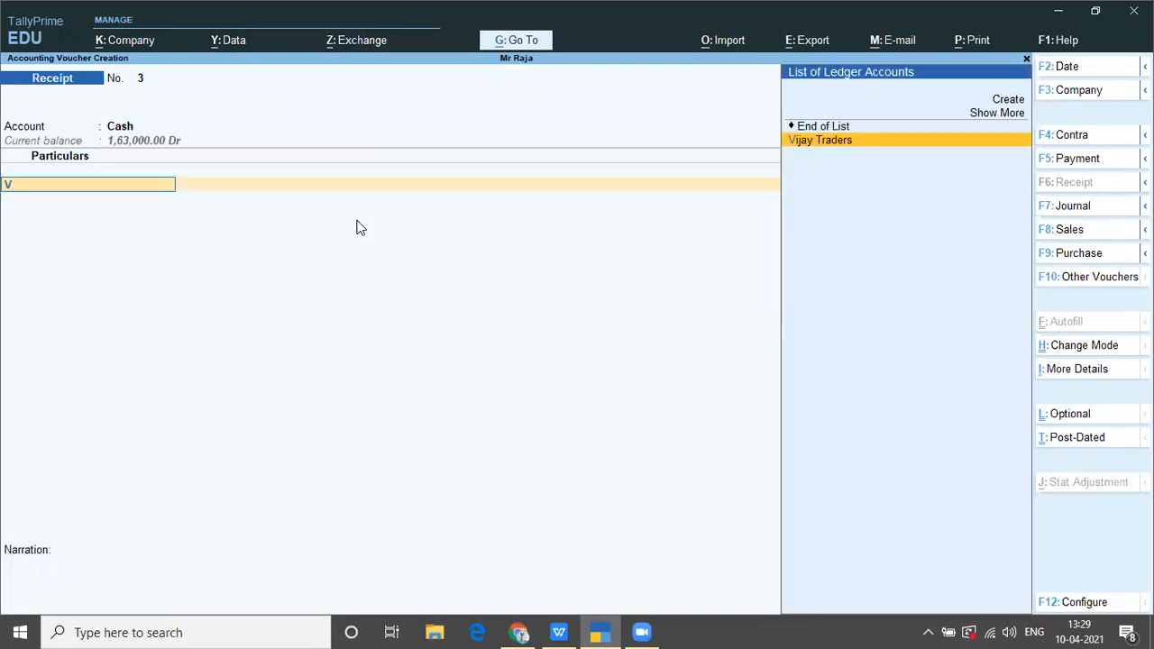
pyautogui.press('Return')
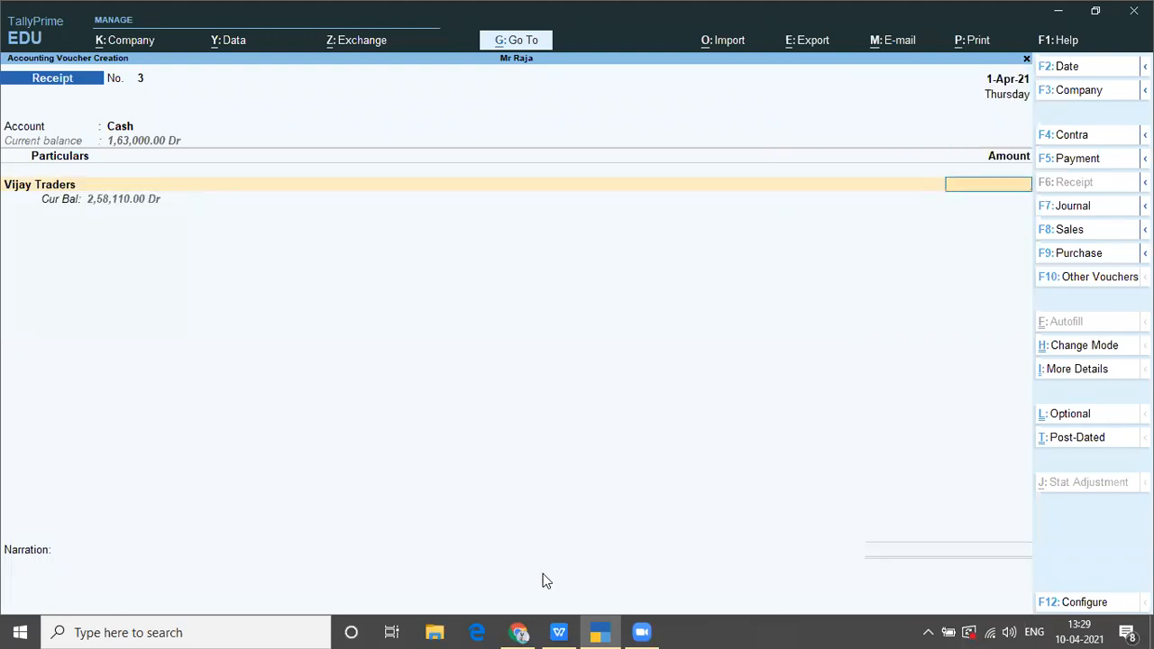
# Recheck the Vijay Traders cash transaction in TALLY MATERIAL.docx and go back to the receipt voucher in TallyPrime
pyautogui.moveTo(559, 631)
pyautogui.click(565, 572)
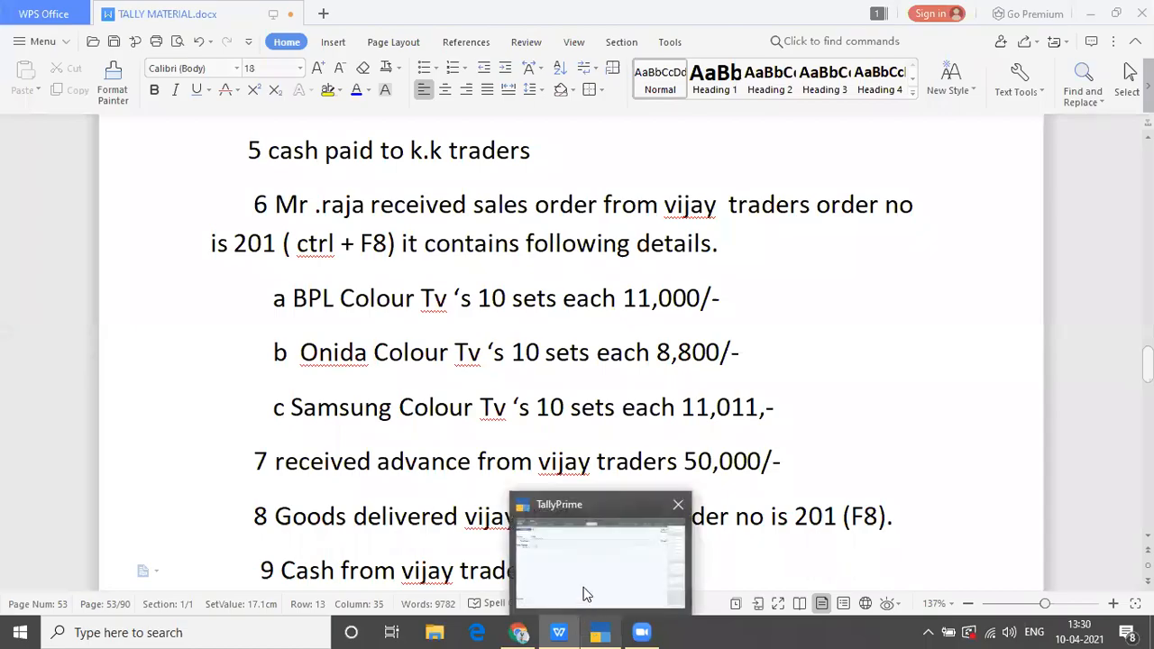
pyautogui.click(588, 592)
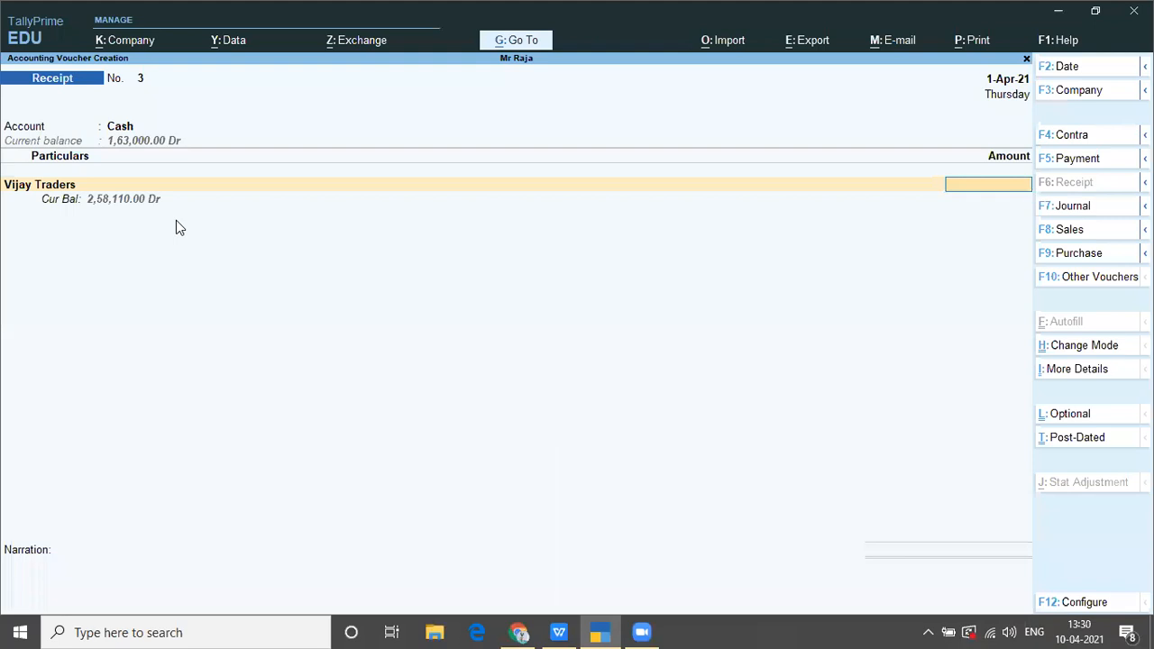
pyautogui.click(440, 91)
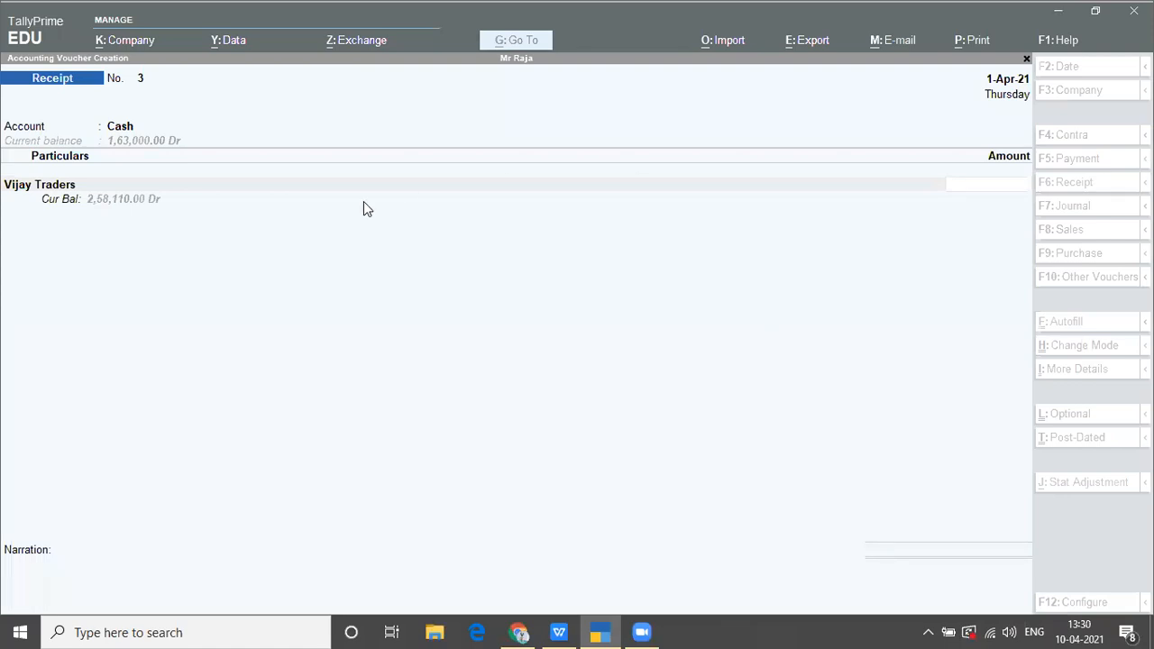
pyautogui.click(306, 231)
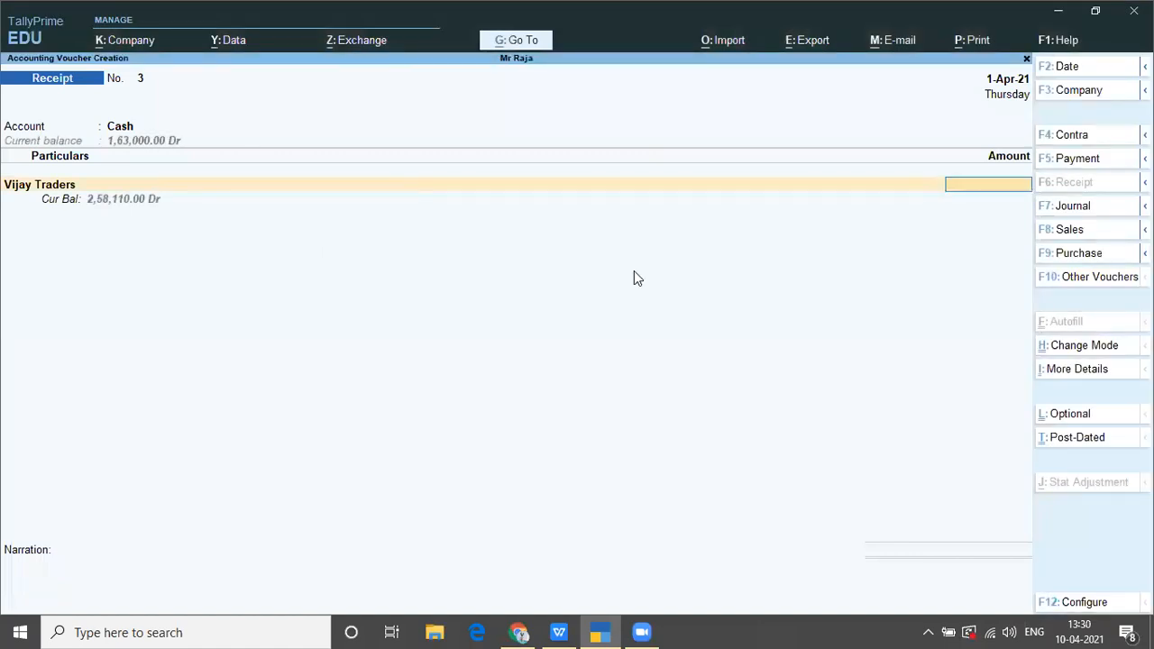
# Enter 258110 as the amount received from Vijay Traders, allocate it On Account and save the receipt voucher
pyautogui.write('258110')
pyautogui.press('Return')
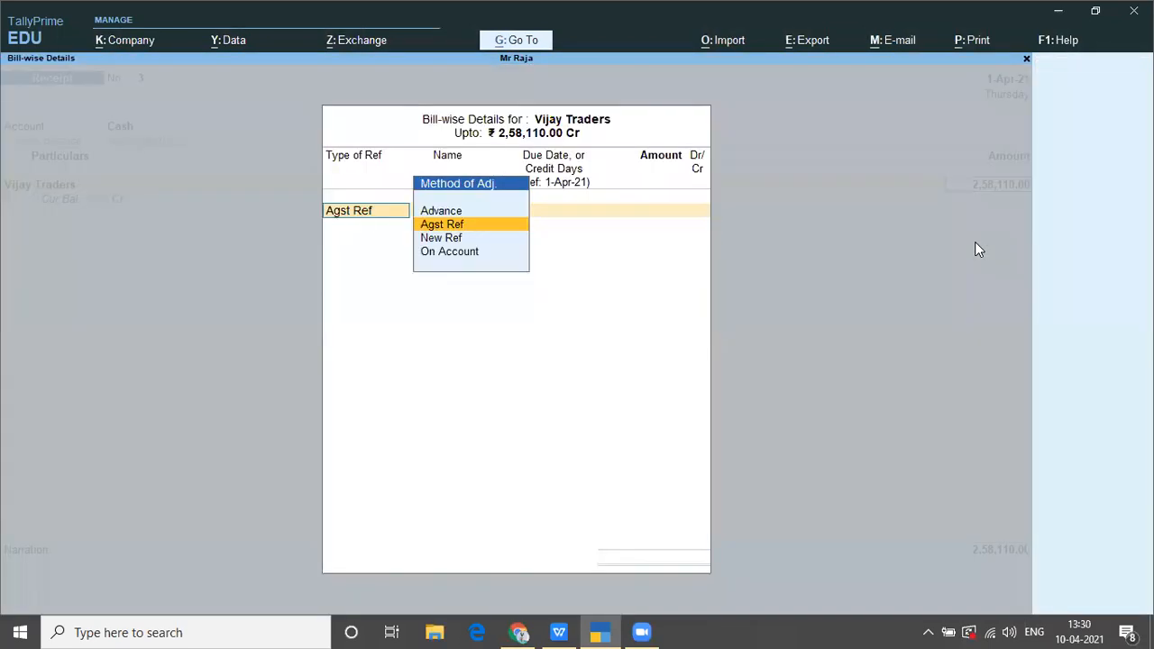
pyautogui.press('Down')
pyautogui.press('Down')
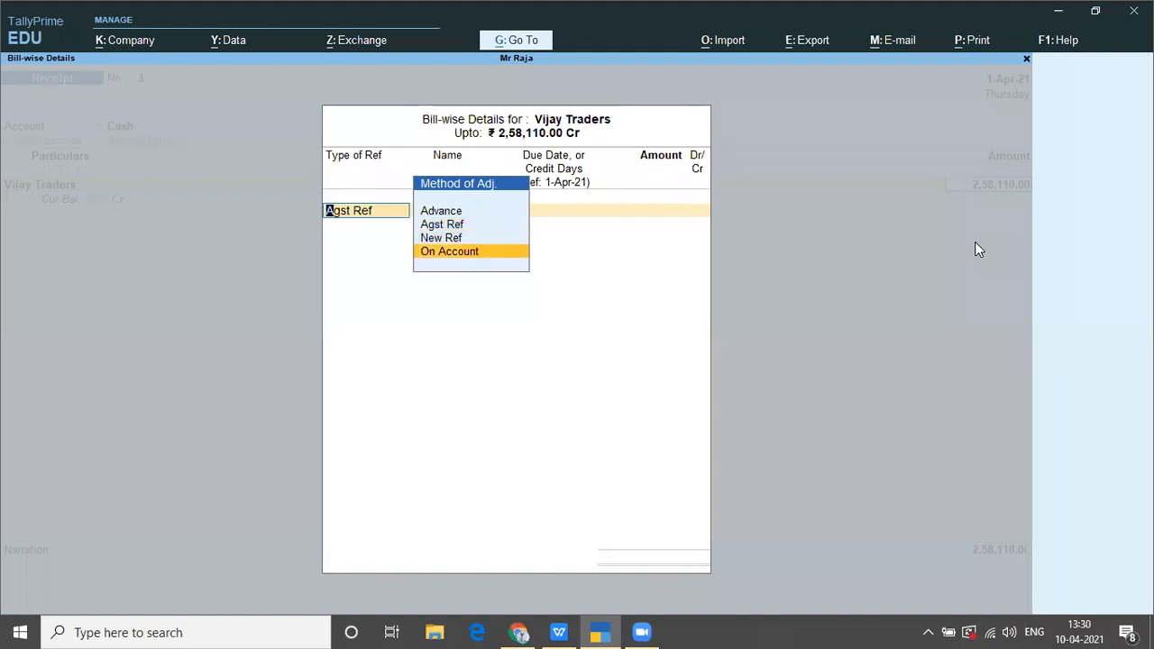
pyautogui.press('Return')
pyautogui.press('Return')
pyautogui.press('Return')
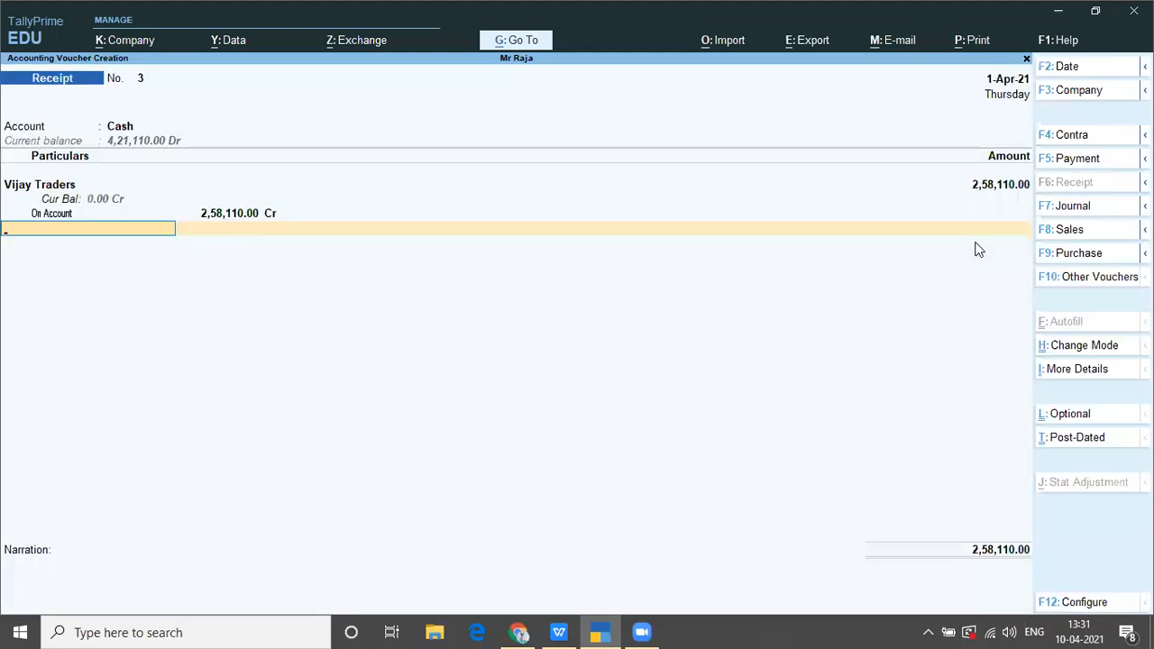
pyautogui.press('Return')
pyautogui.press('Return')
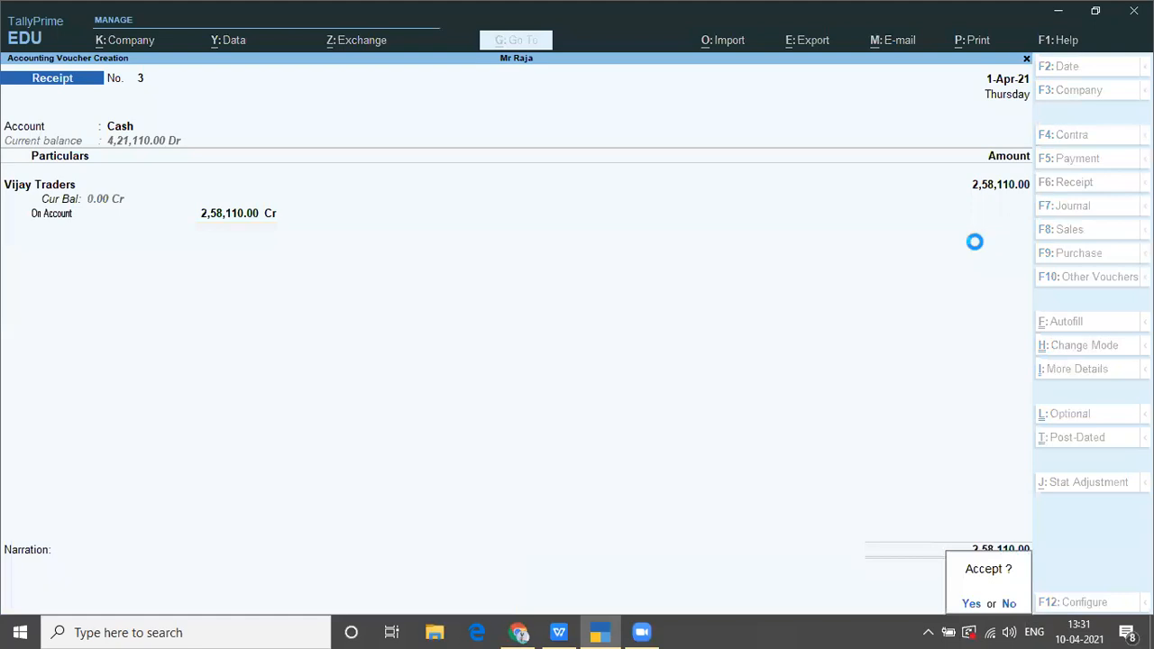
pyautogui.press('Return')
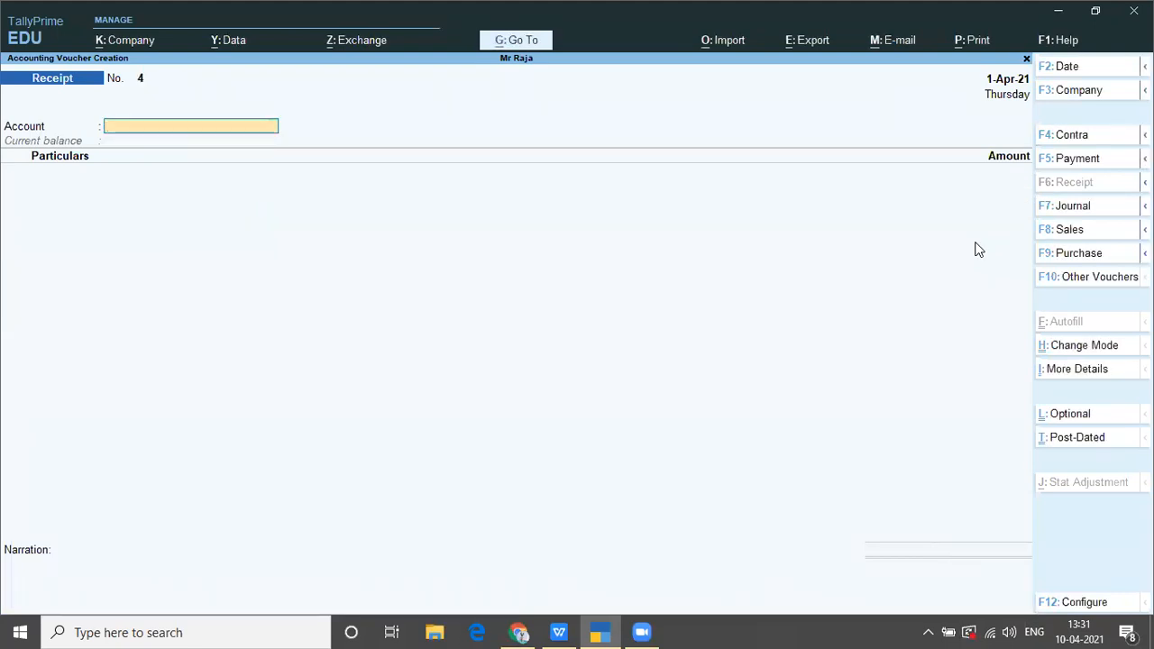
# Switch to TALLY MATERIAL.docx, review Problem 1's listed transactions and return to TallyPrime
pyautogui.hotkey('alt', 'Tab')
pyautogui.hotkey('alt', 'Tab')
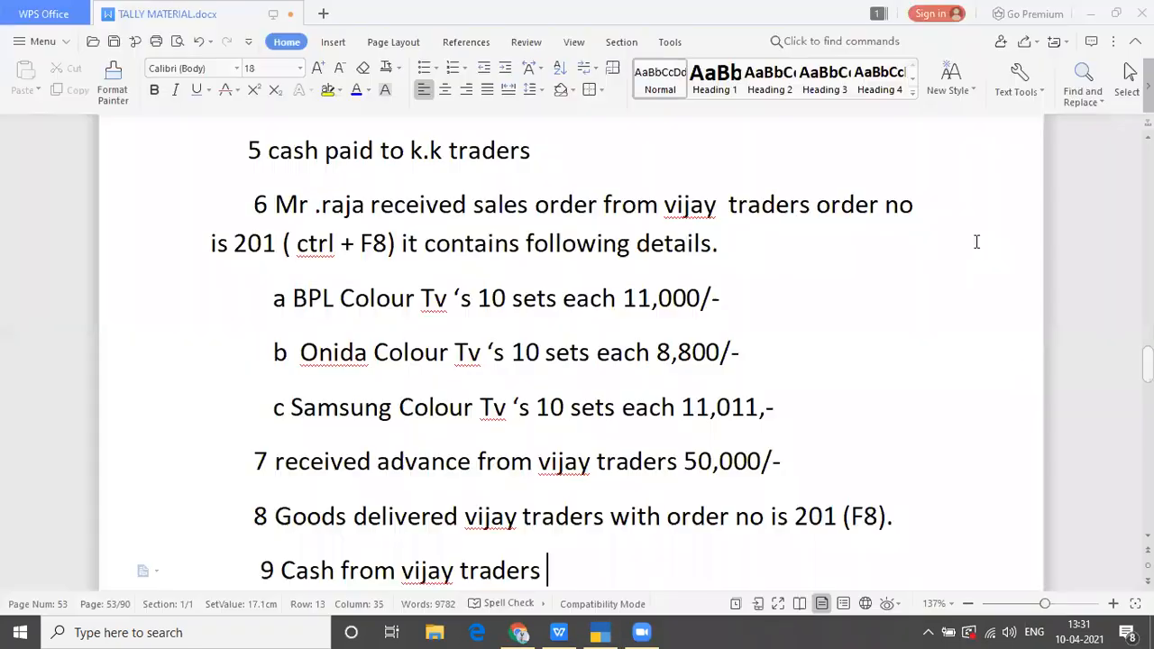
pyautogui.press('Down')
pyautogui.press('Up')
pyautogui.press('Up')
pyautogui.press('Up')
pyautogui.press('Up')
pyautogui.press('Up')
pyautogui.press('Up')
pyautogui.press('Up')
pyautogui.press('Up')
pyautogui.press('Up')
pyautogui.press('Up')
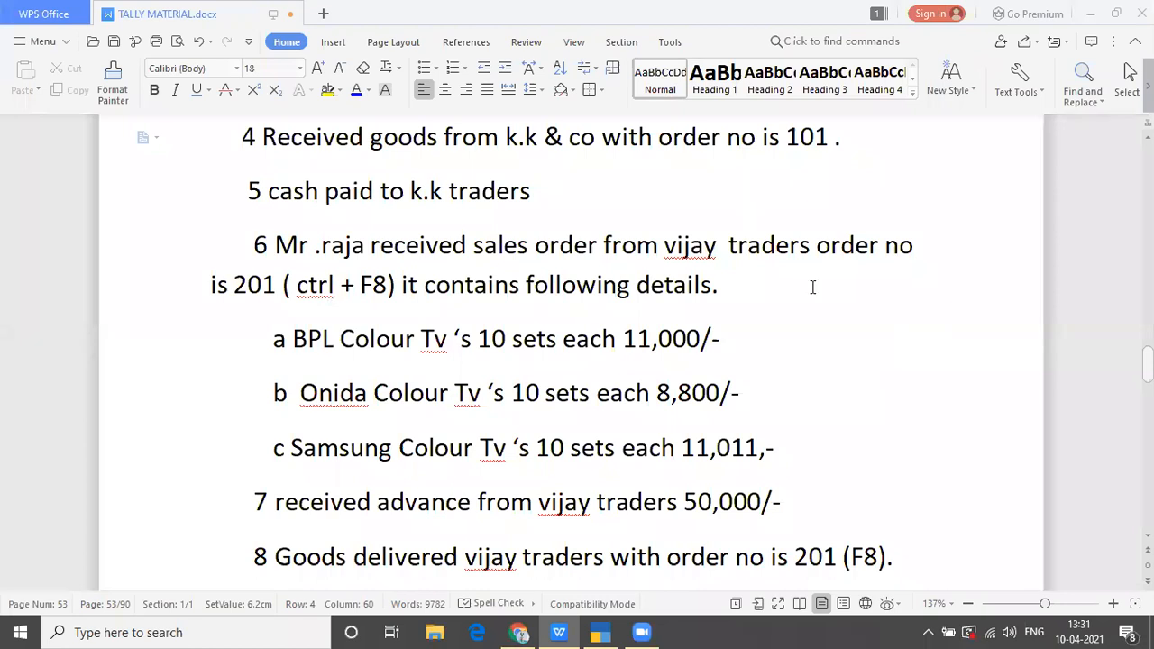
pyautogui.hotkey('alt', 'Tab')
pyautogui.hotkey('alt', 'Tab')
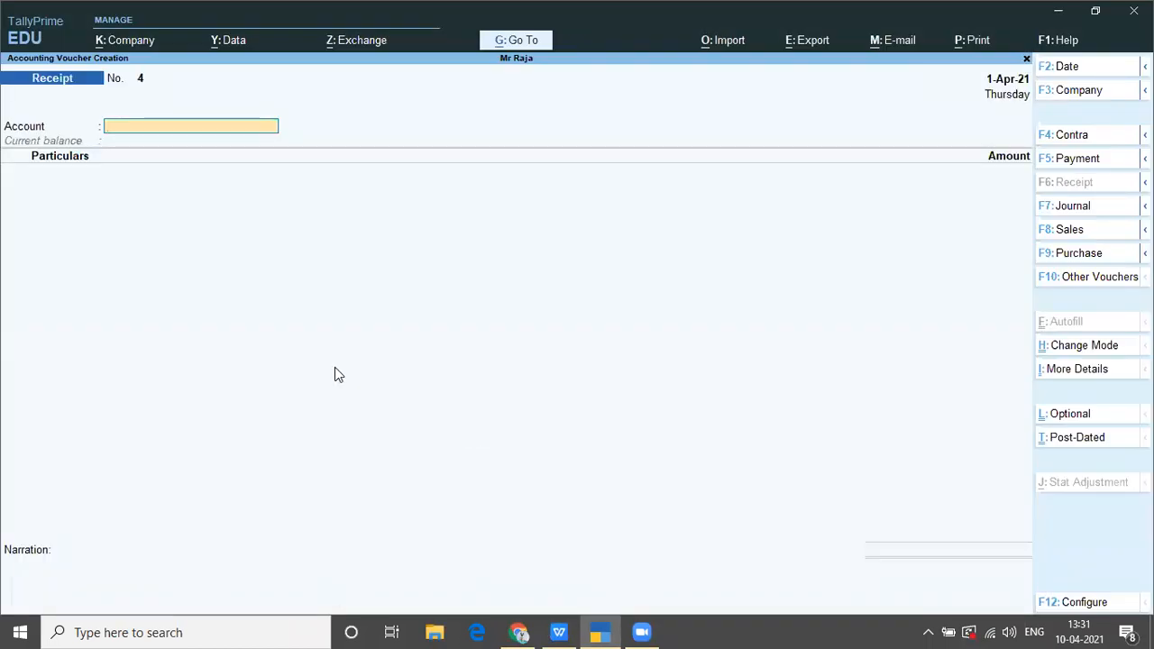
# Leave voucher entry and open the company's Balance Sheet
pyautogui.press('Escape')
pyautogui.press('Down')
pyautogui.press('Down')
pyautogui.press('Down')
pyautogui.press('Down')
pyautogui.press('Up')
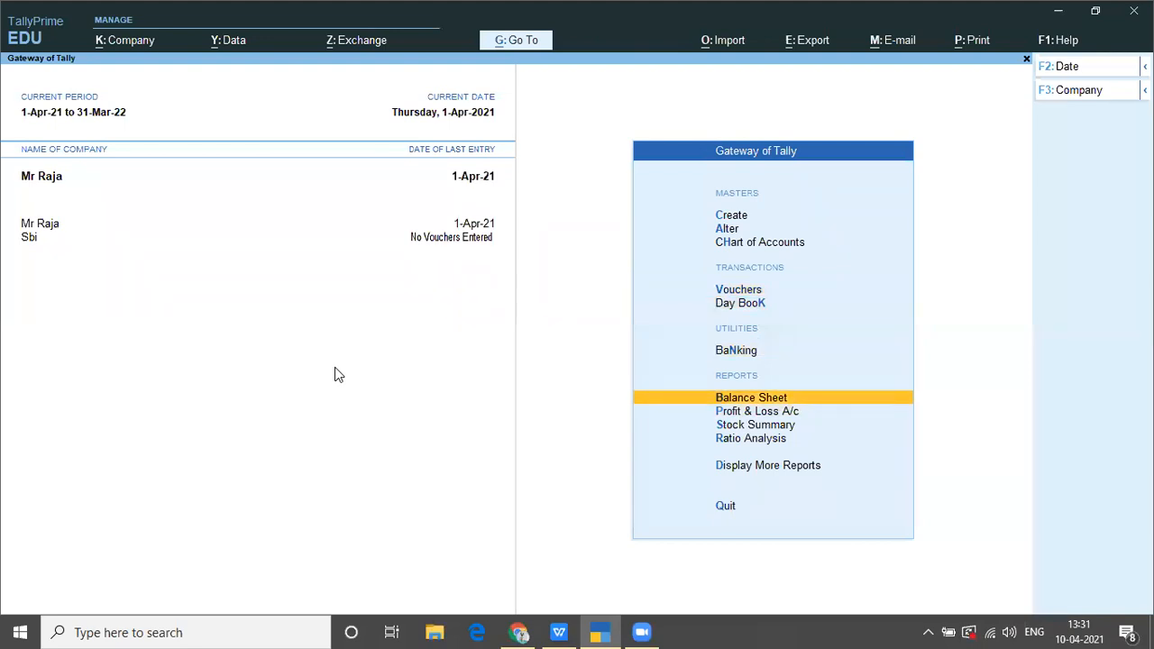
pyautogui.press('Return')
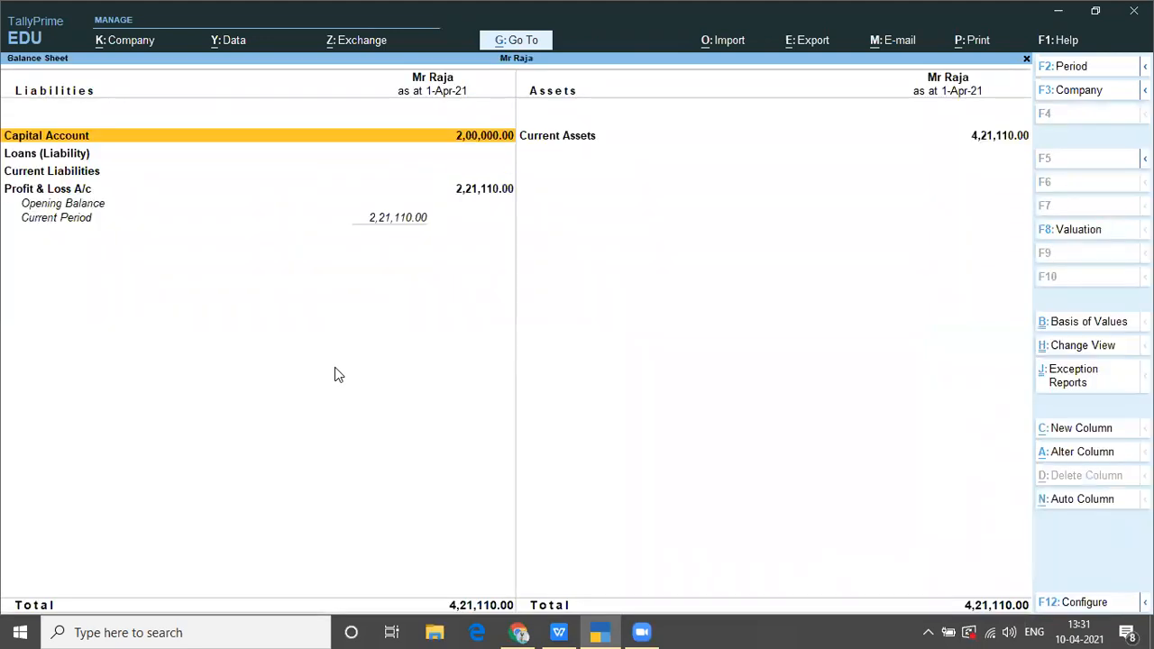
# Examine the liabilities side of the Balance Sheet, from Capital Account to Profit & Loss A/c
pyautogui.press('Down')
pyautogui.press('Down')
pyautogui.press('Down')
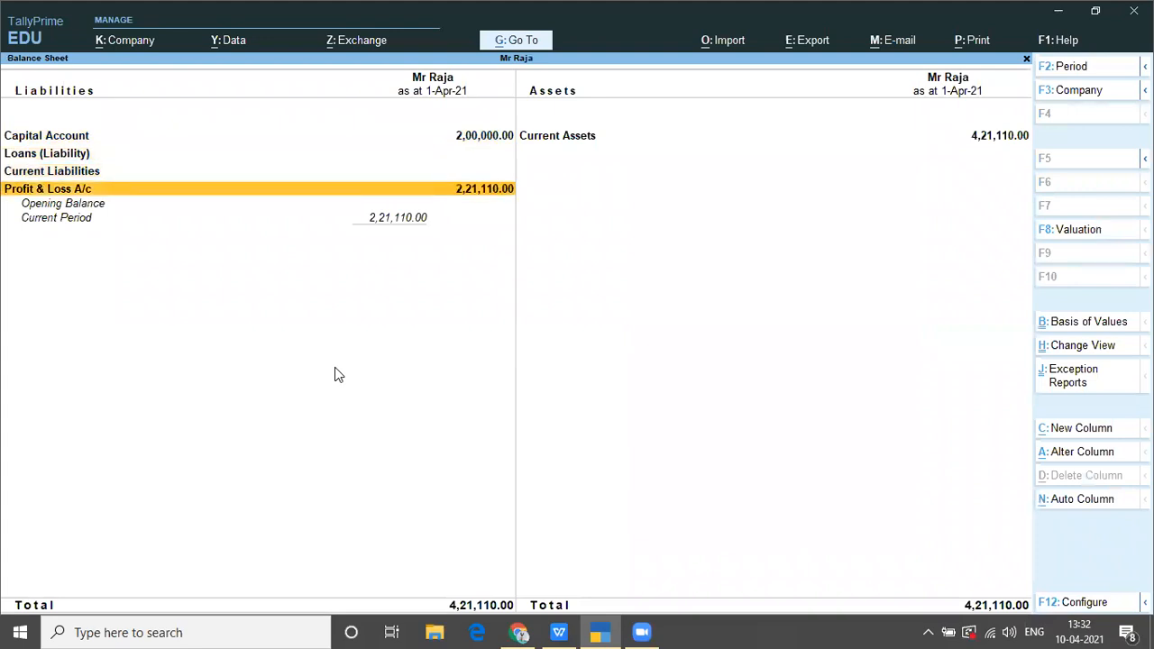
pyautogui.press('Up')
pyautogui.press('Up')
pyautogui.press('Up')
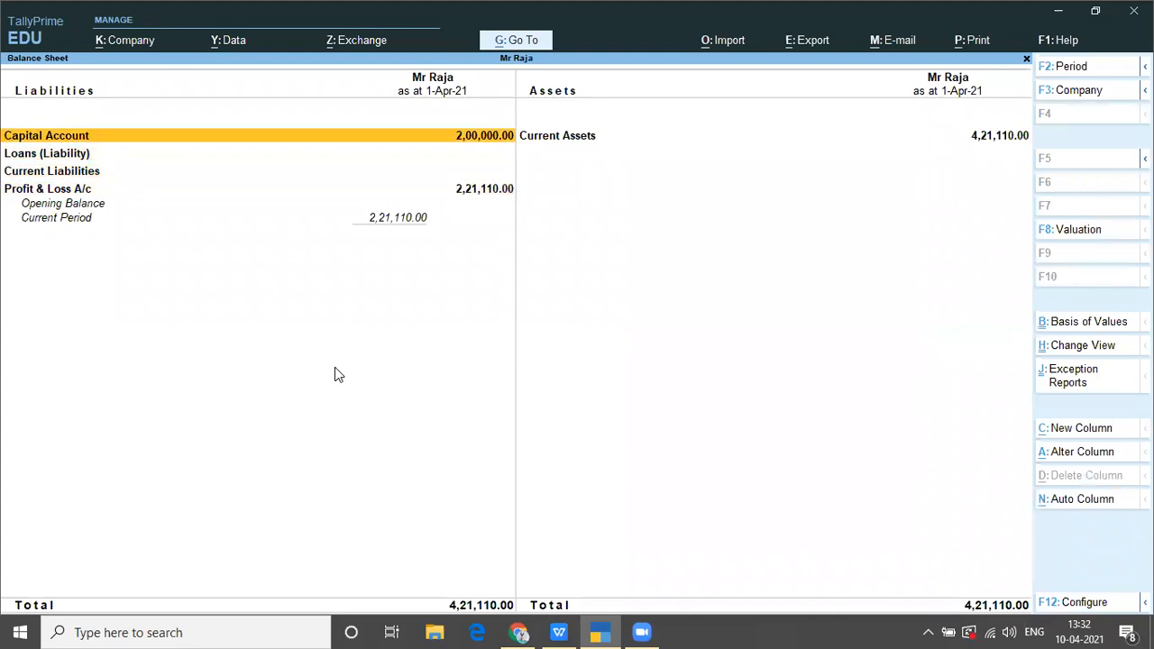
pyautogui.press('Down')
pyautogui.press('Down')
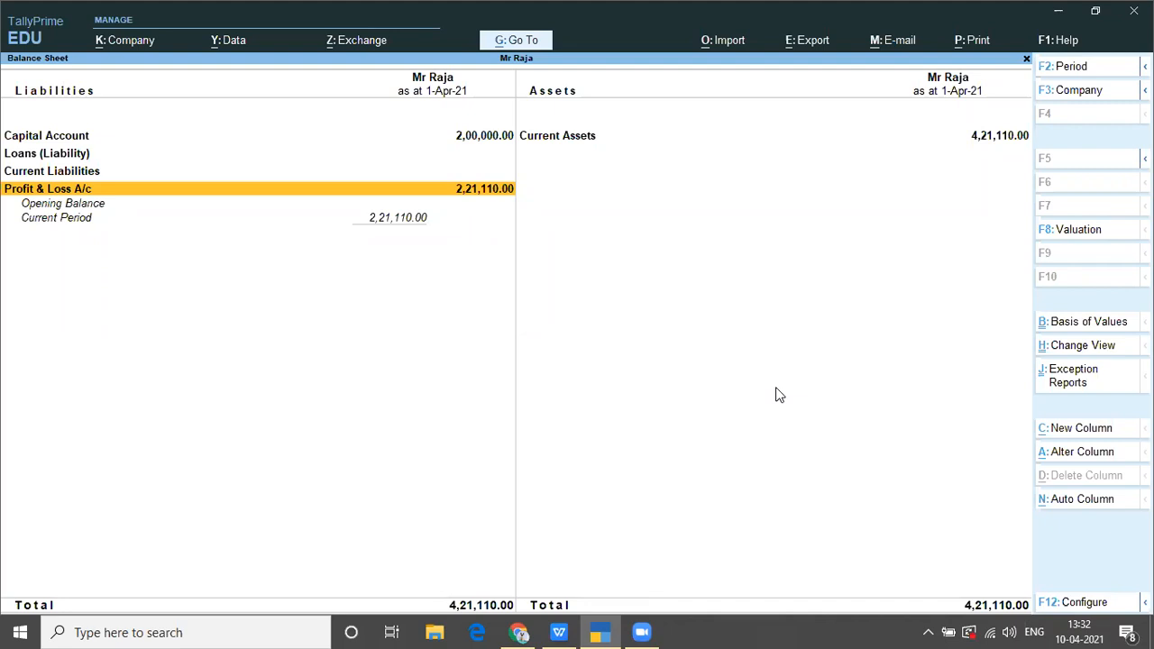
# Switch to TALLY MATERIAL.docx and check the Net Profit and Balance Sheet answers given at the end of Problem 1
pyautogui.hotkey('alt', 'Tab')
pyautogui.press('Tab')
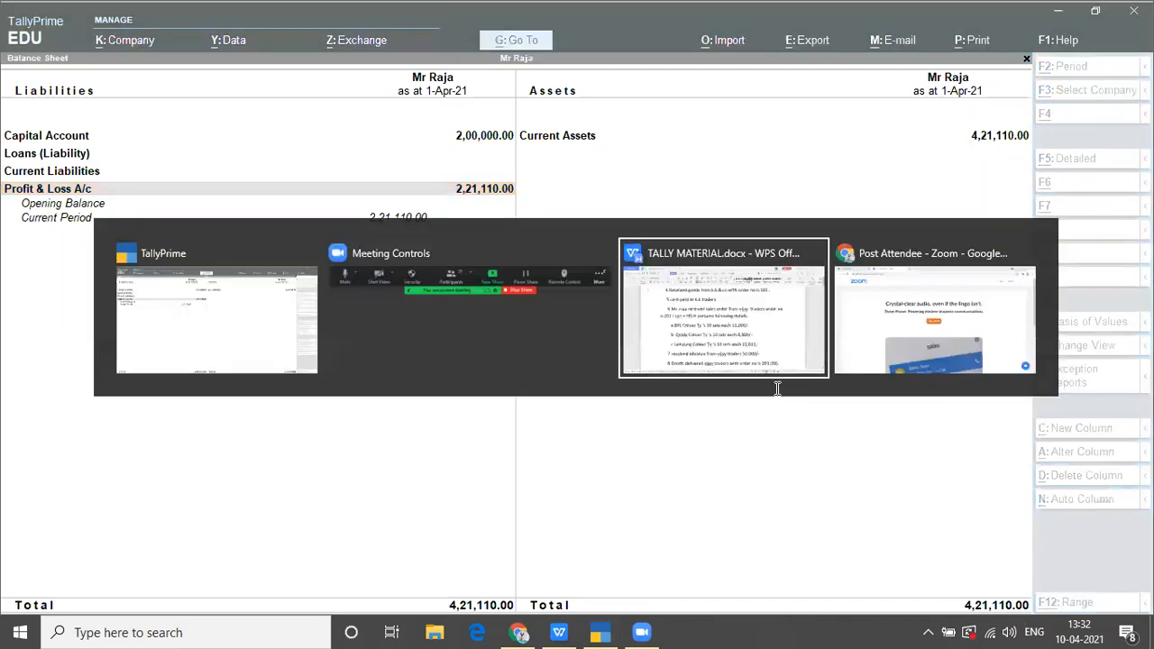
pyautogui.press('Down')
pyautogui.press('Down')
pyautogui.press('Down')
pyautogui.press('Down')
pyautogui.press('Down')
pyautogui.press('Down')
pyautogui.press('Down')
pyautogui.press('Down')
pyautogui.press('Down')
pyautogui.press('Down')
pyautogui.press('Down')
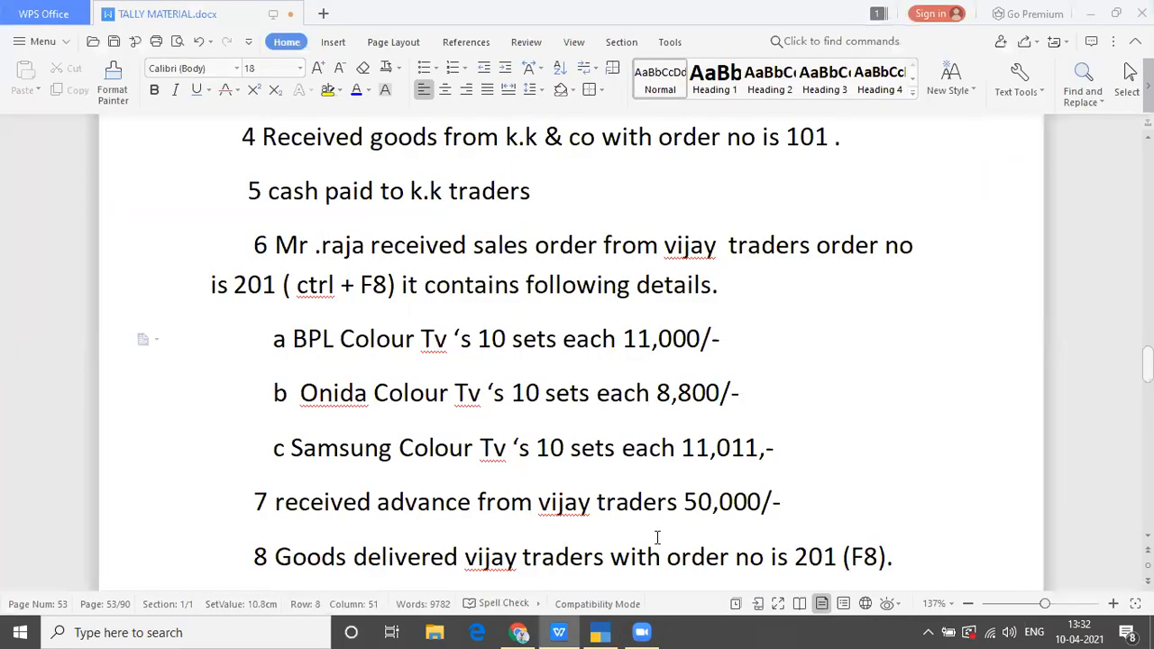
pyautogui.press('Down')
pyautogui.press('Down')
pyautogui.click(656, 394)
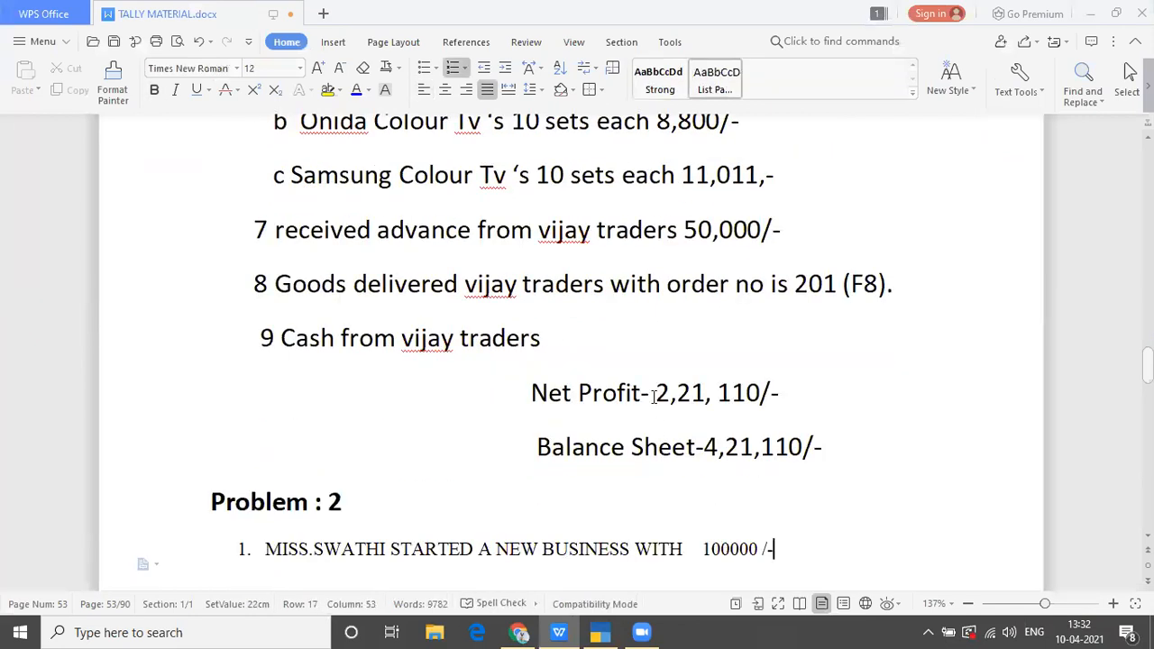
pyautogui.moveTo(685, 391); pyautogui.dragTo(874, 475)
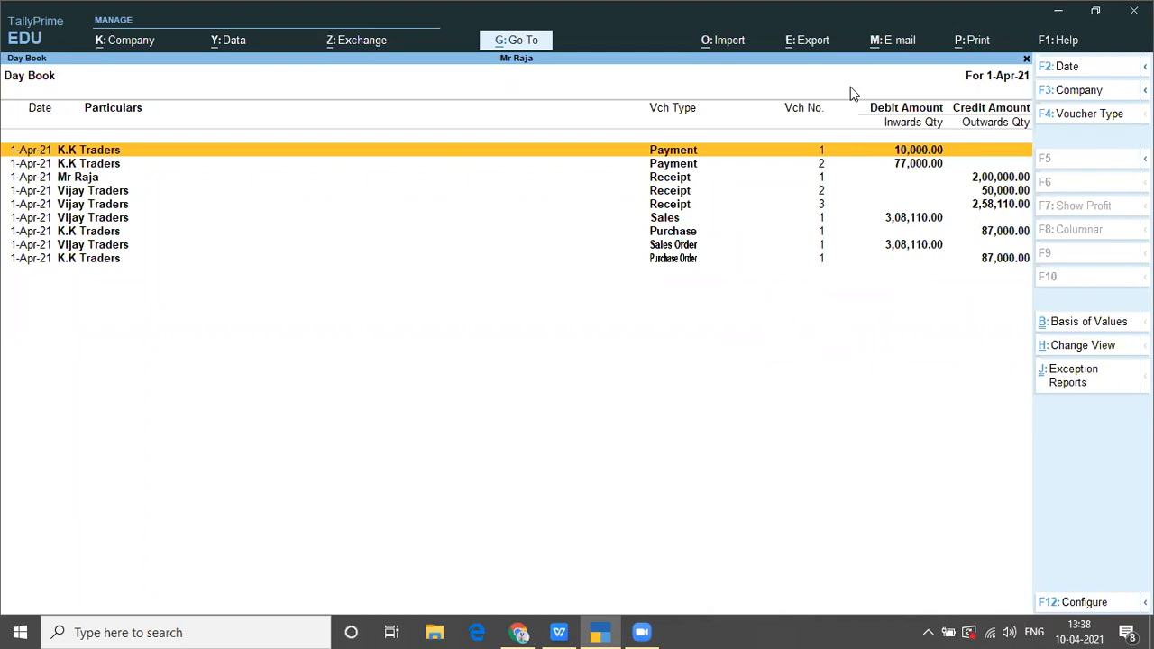
pyautogui.press('F2')
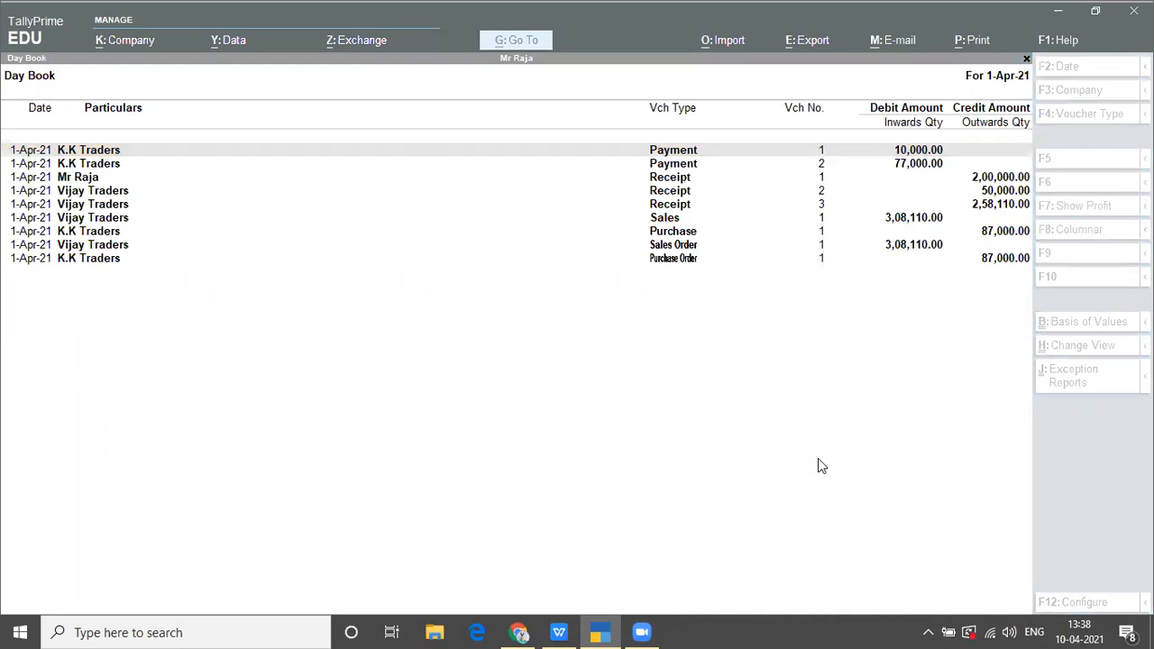
pyautogui.click(866, 405)
pyautogui.click(673, 384)
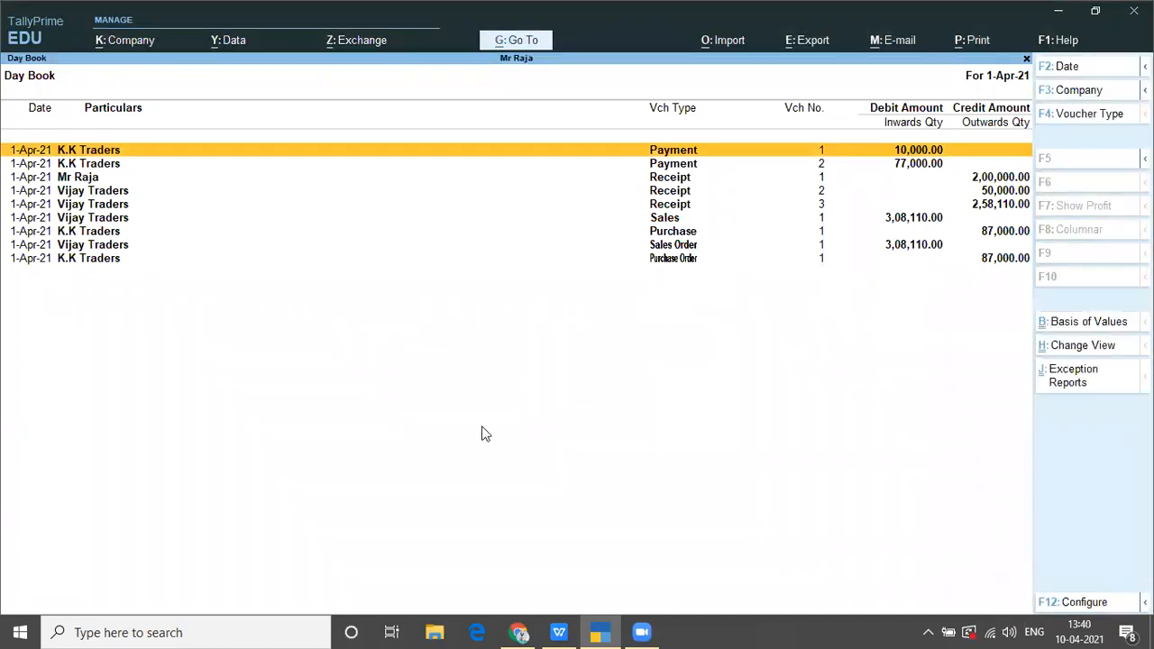